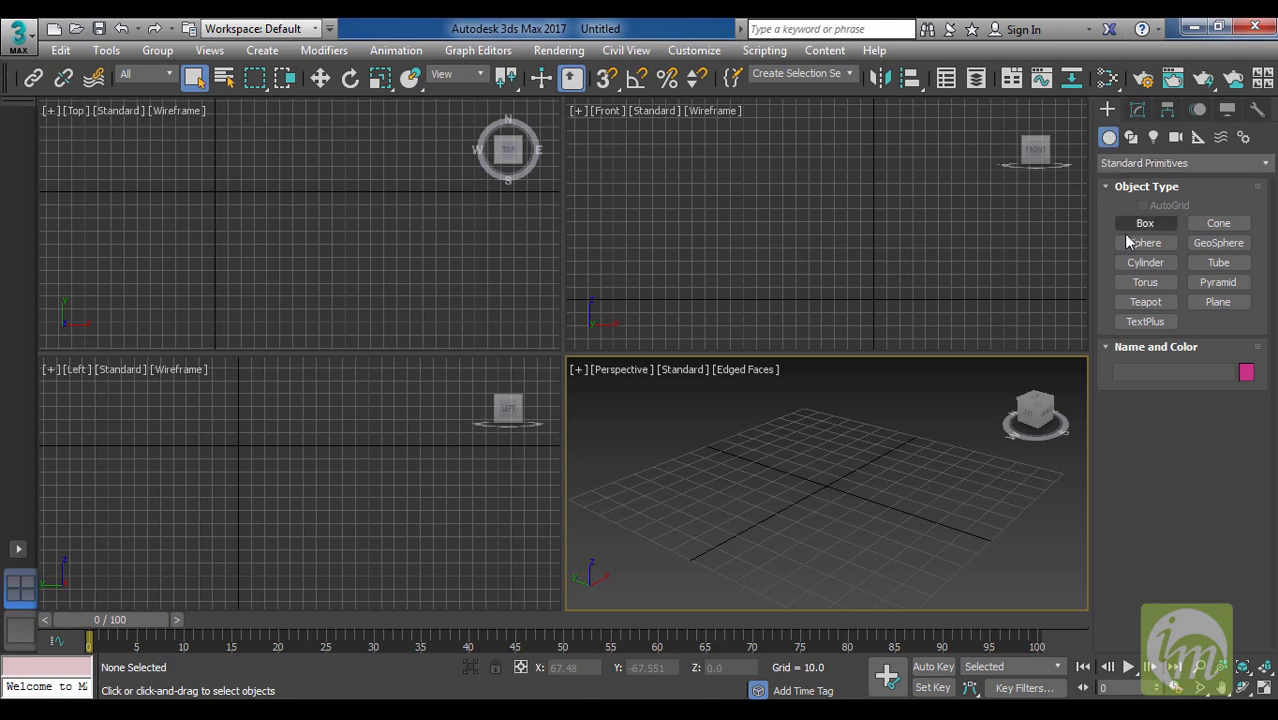
# Create a sphere with a radius of about 16 at the grid centre in the Perspective view.
pyautogui.click(1144, 244)
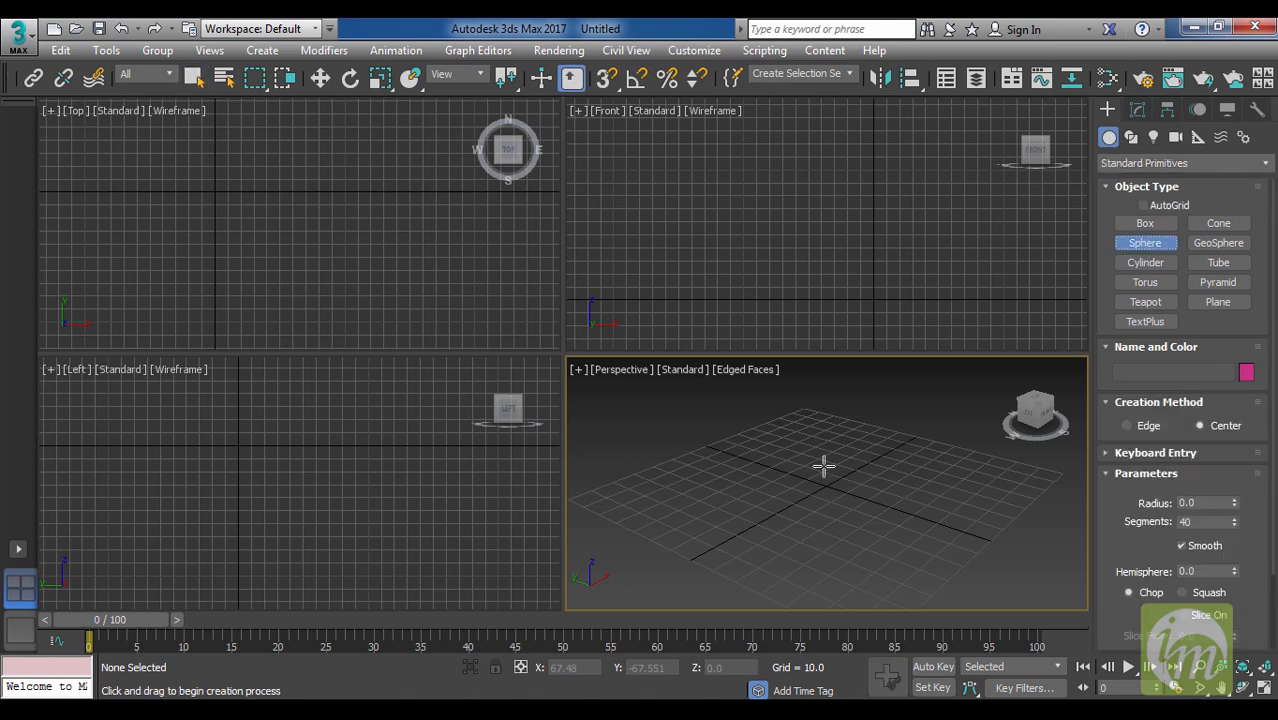
pyautogui.moveTo(825, 484); pyautogui.dragTo(838, 500)
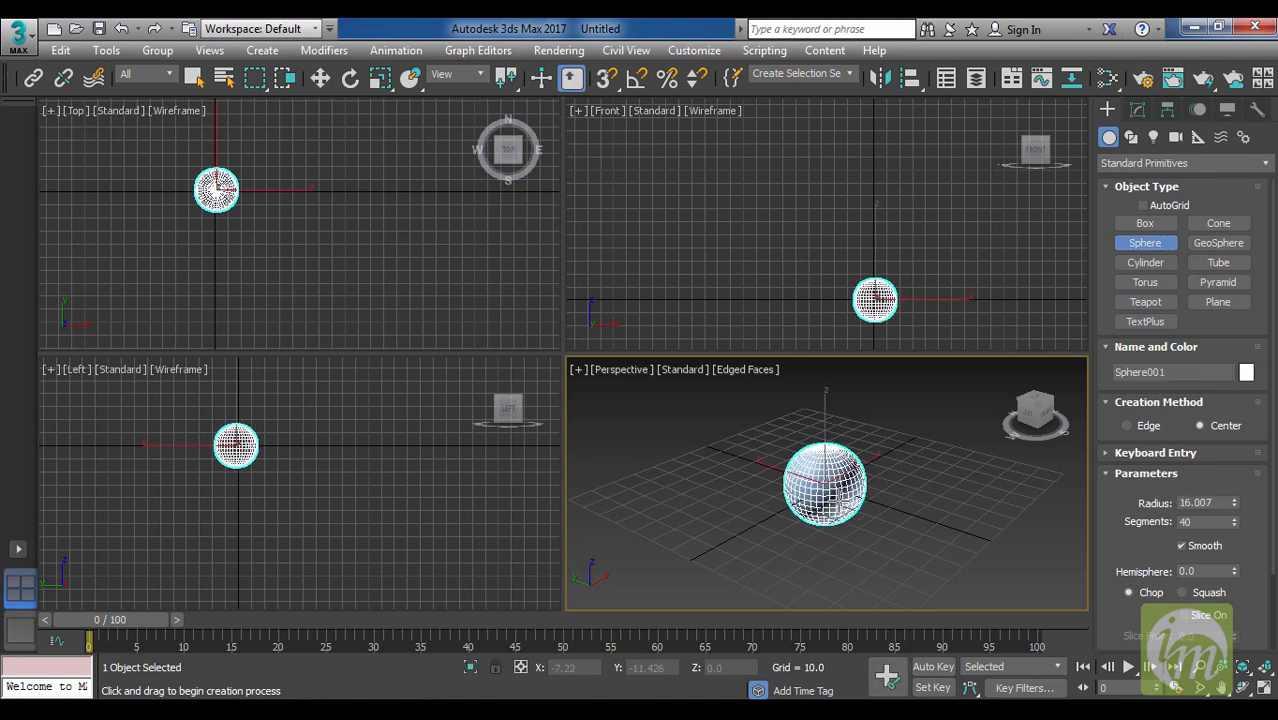
pyautogui.rightClick(875, 478)
# Pan the Perspective view and zoom in and out repeatedly to examine the sphere.
pyautogui.hotkey('ctrl', 'p')
pyautogui.moveTo(948, 528); pyautogui.dragTo(941, 534)
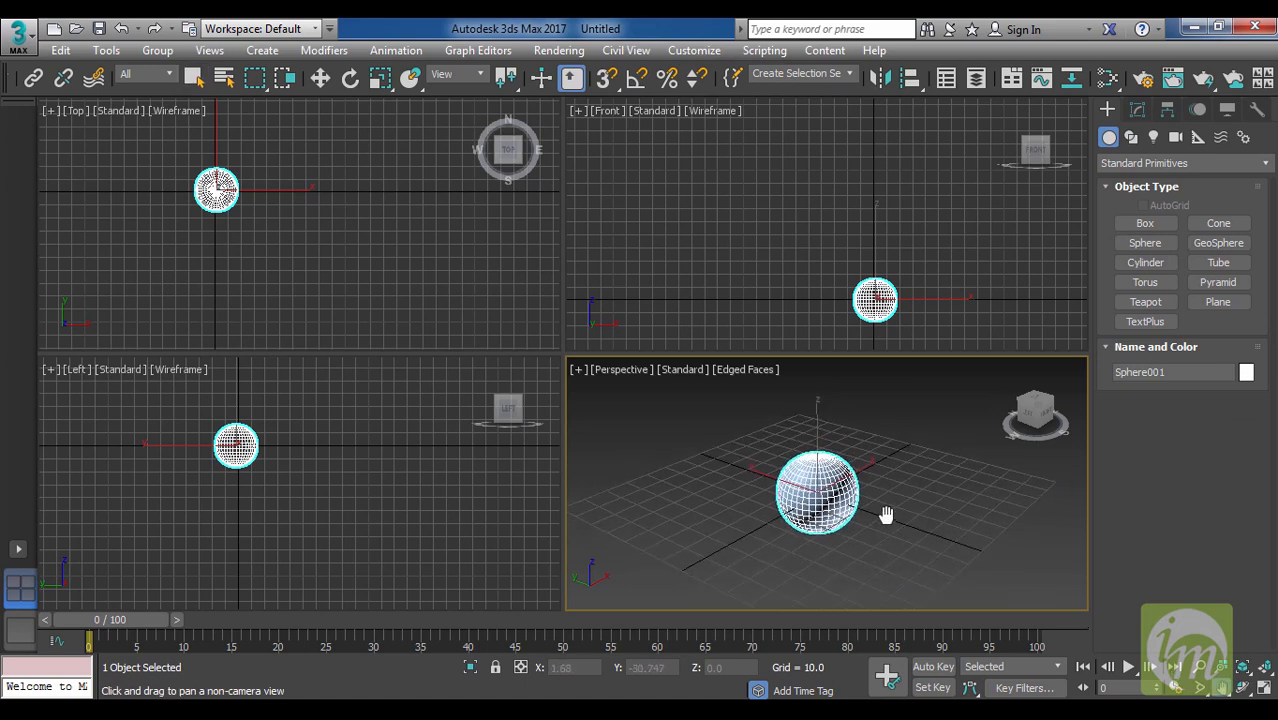
pyautogui.scroll(2, 816, 486)
pyautogui.scroll(2, 816, 486)
pyautogui.scroll(-2, 816, 486)
pyautogui.scroll(4, 816, 486)
pyautogui.scroll(-4, 816, 486)
pyautogui.scroll(2, 816, 486)
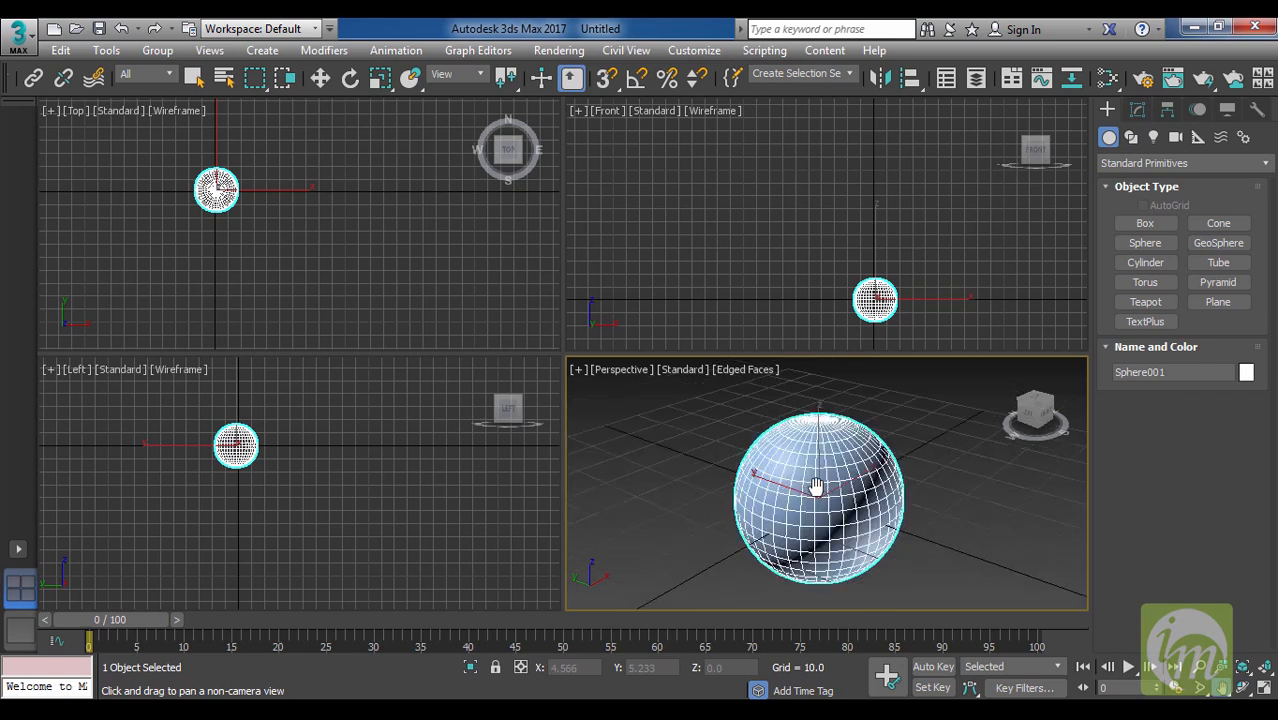
pyautogui.scroll(-4, 816, 486)
pyautogui.scroll(4, 816, 486)
pyautogui.scroll(-1, 852, 502)
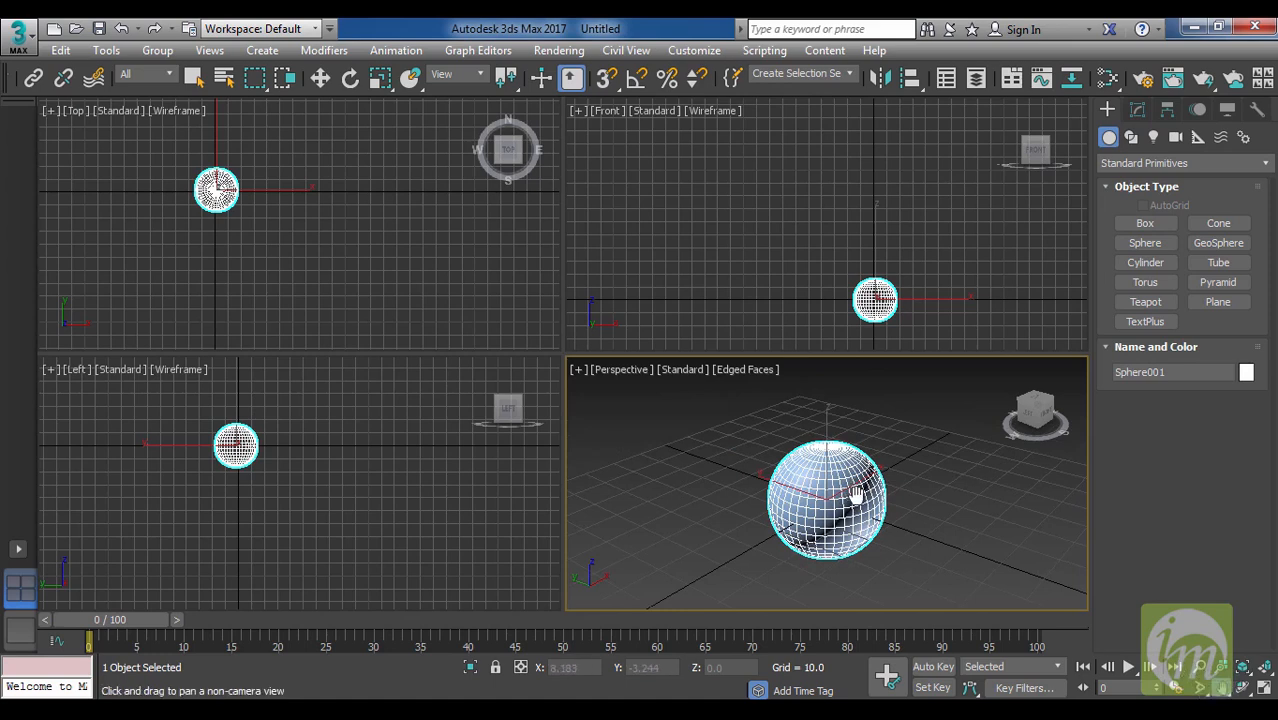
pyautogui.scroll(5, 858, 500)
pyautogui.scroll(-5, 861, 504)
# Enlarge the sphere in the Perspective view with the Zoom tool and exit the tool.
pyautogui.click(1203, 668)
pyautogui.moveTo(850, 517)
pyautogui.mouseDown()
pyautogui.moveTo(832, 493)
pyautogui.moveTo(862, 585)
pyautogui.moveTo(827, 422)
pyautogui.moveTo(848, 530)
pyautogui.moveTo(838, 456)
pyautogui.moveTo(822, 522)
pyautogui.moveTo(820, 486)
pyautogui.moveTo(827, 537)
pyautogui.moveTo(835, 509)
pyautogui.mouseUp()
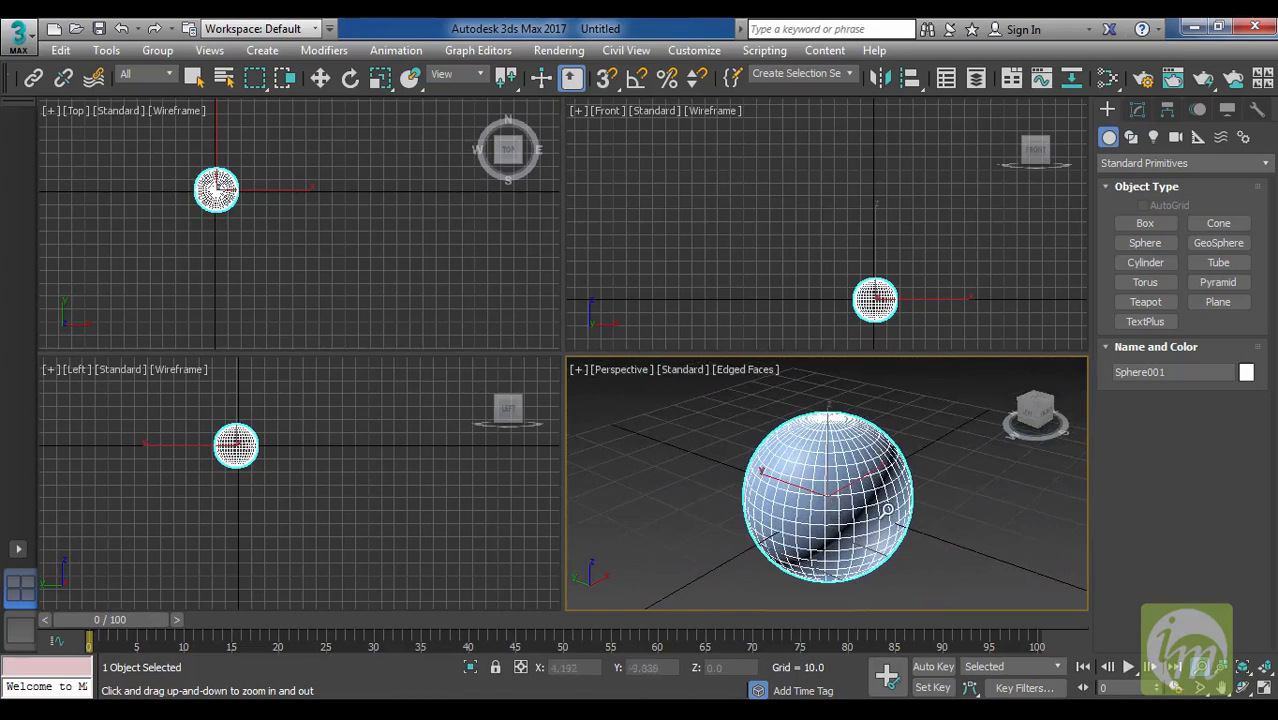
pyautogui.rightClick(887, 510)
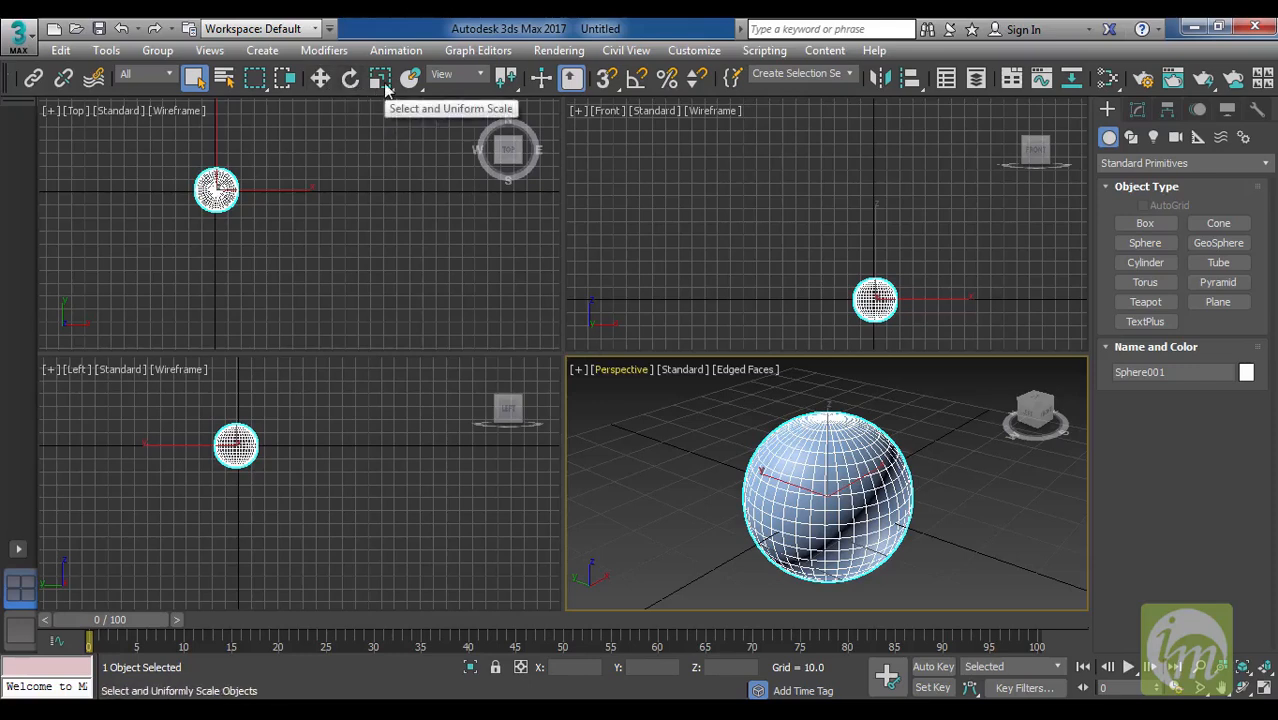
# Activate Select and Move for the sphere, reposition it within the Front, Top and Left views, and make Perspective the active view.
pyautogui.click(320, 79)
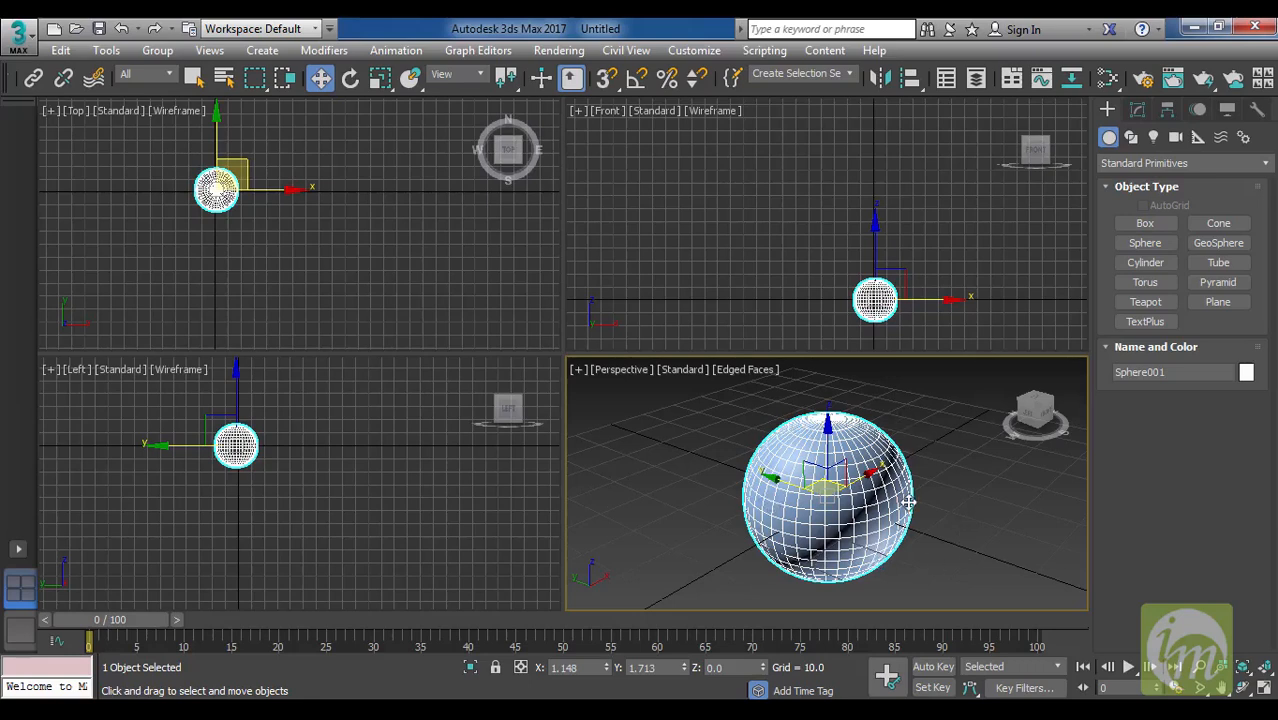
pyautogui.moveTo(932, 348); pyautogui.dragTo(900, 302, button='middle')
pyautogui.moveTo(423, 277); pyautogui.dragTo(377, 285, button='middle')
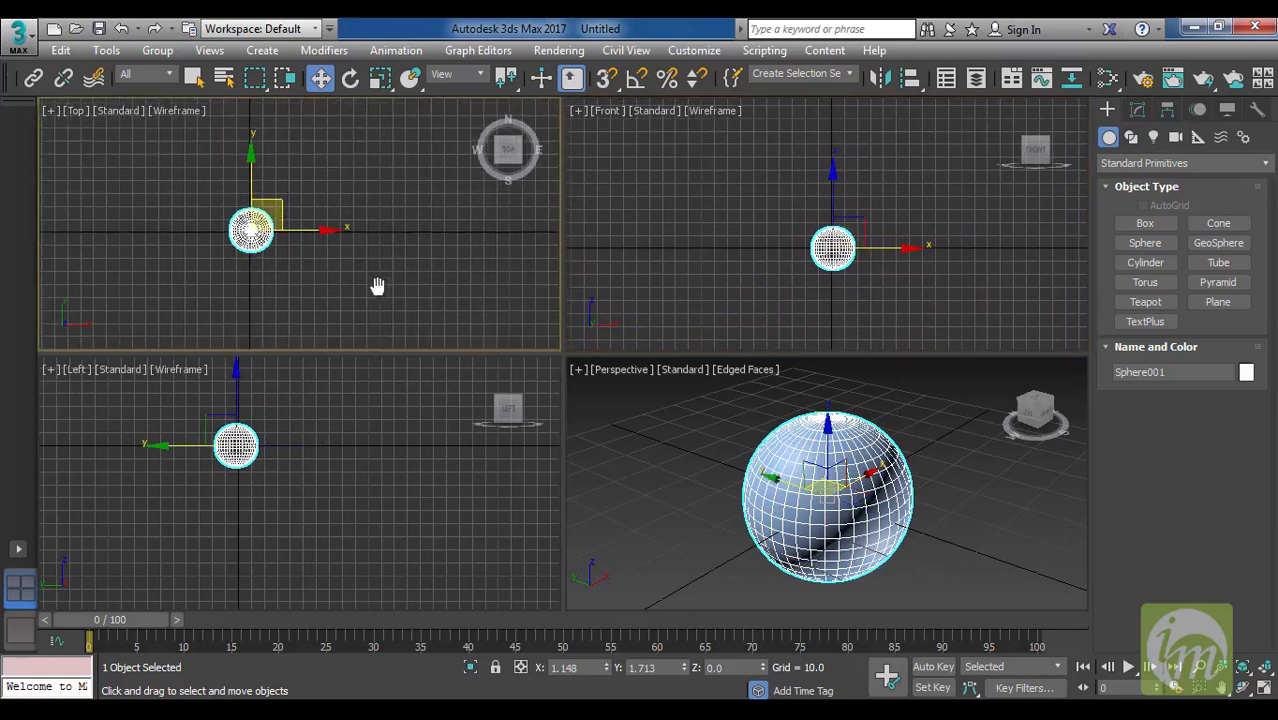
pyautogui.moveTo(343, 392); pyautogui.dragTo(308, 447, button='middle')
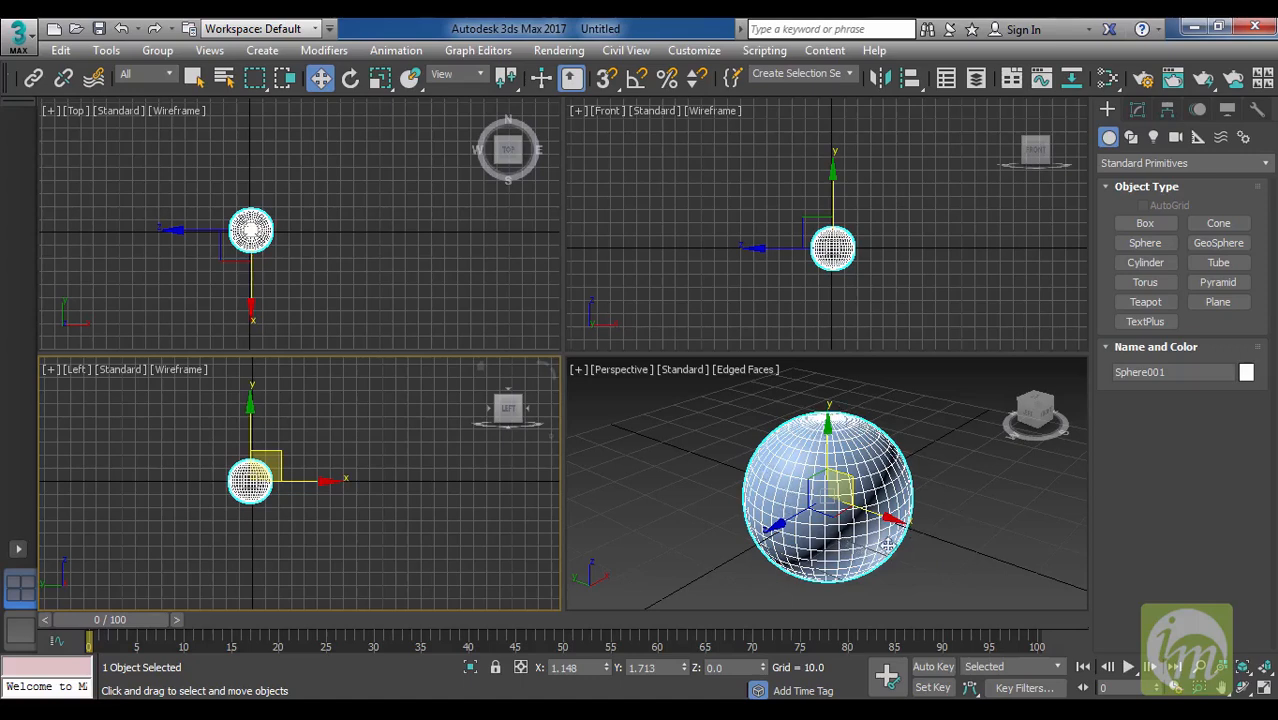
pyautogui.click(320, 86)
pyautogui.click(895, 472)
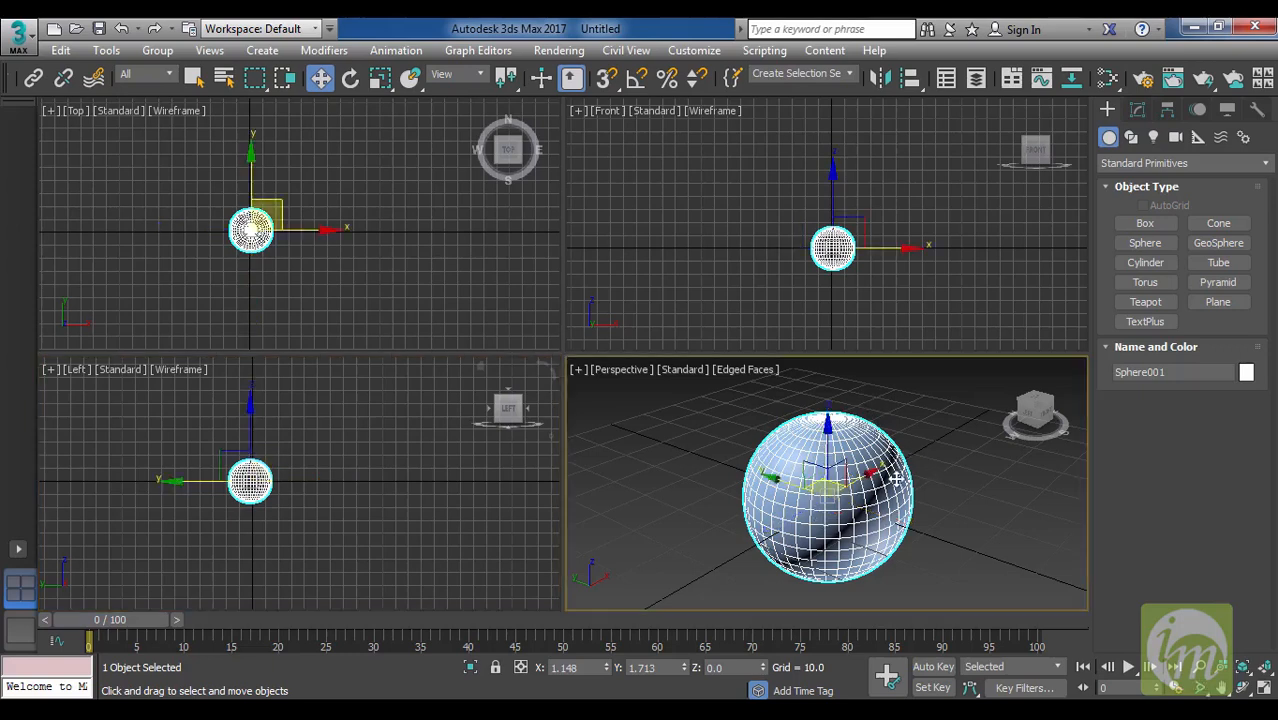
# Shrink and enlarge the Move gizmo repeatedly, ending with its arrows reaching beyond the sphere in the Front, Top and Left views.
pyautogui.press('=')
pyautogui.press('=')
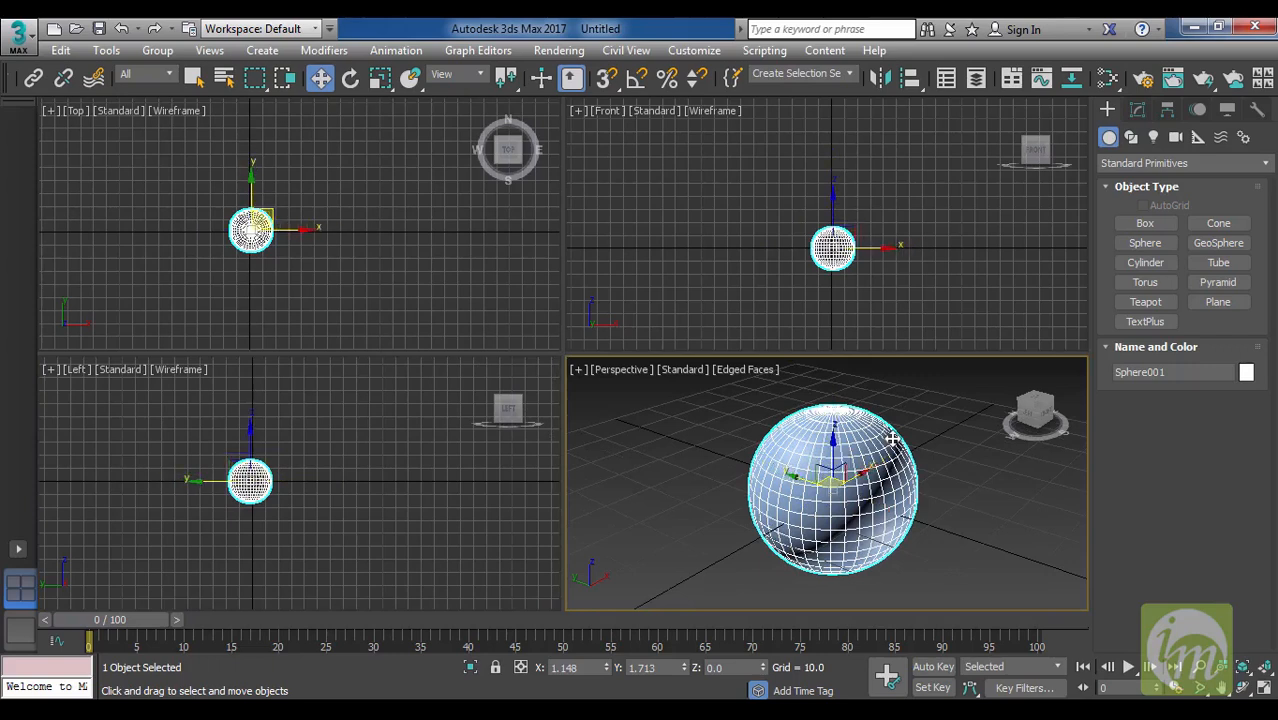
pyautogui.press('-')
pyautogui.press('-')
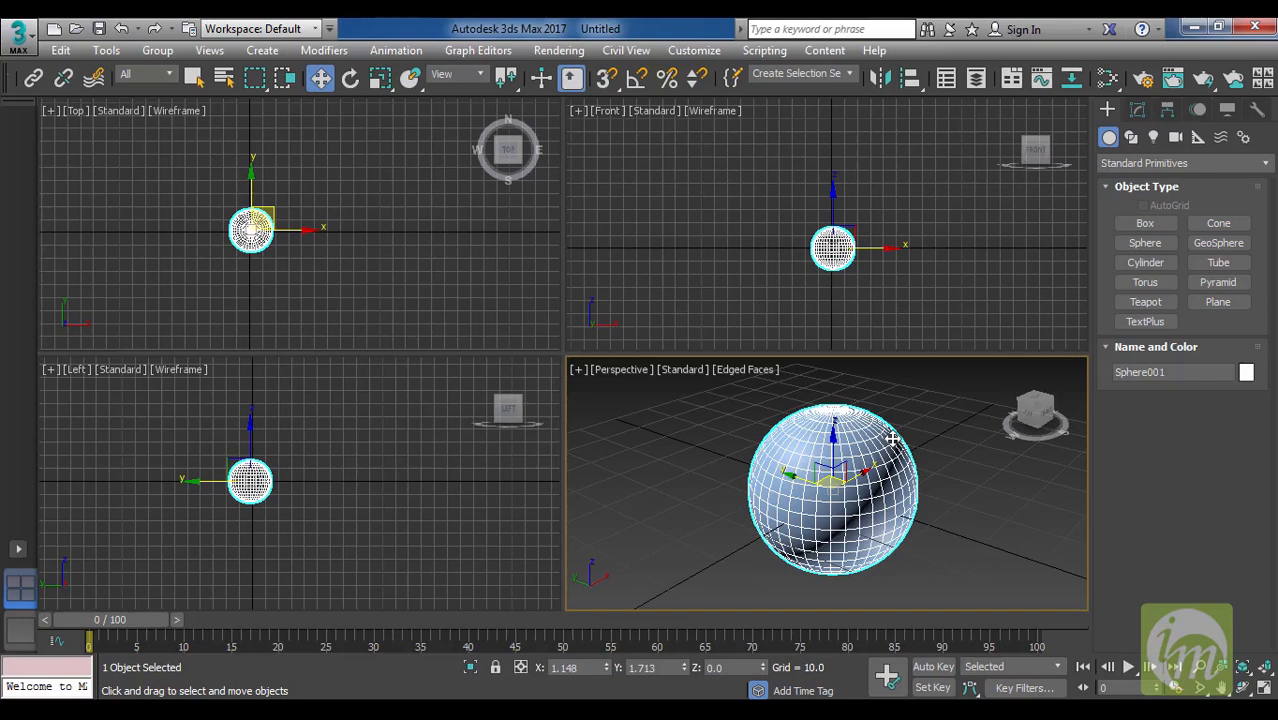
pyautogui.press('-')
pyautogui.press('-')
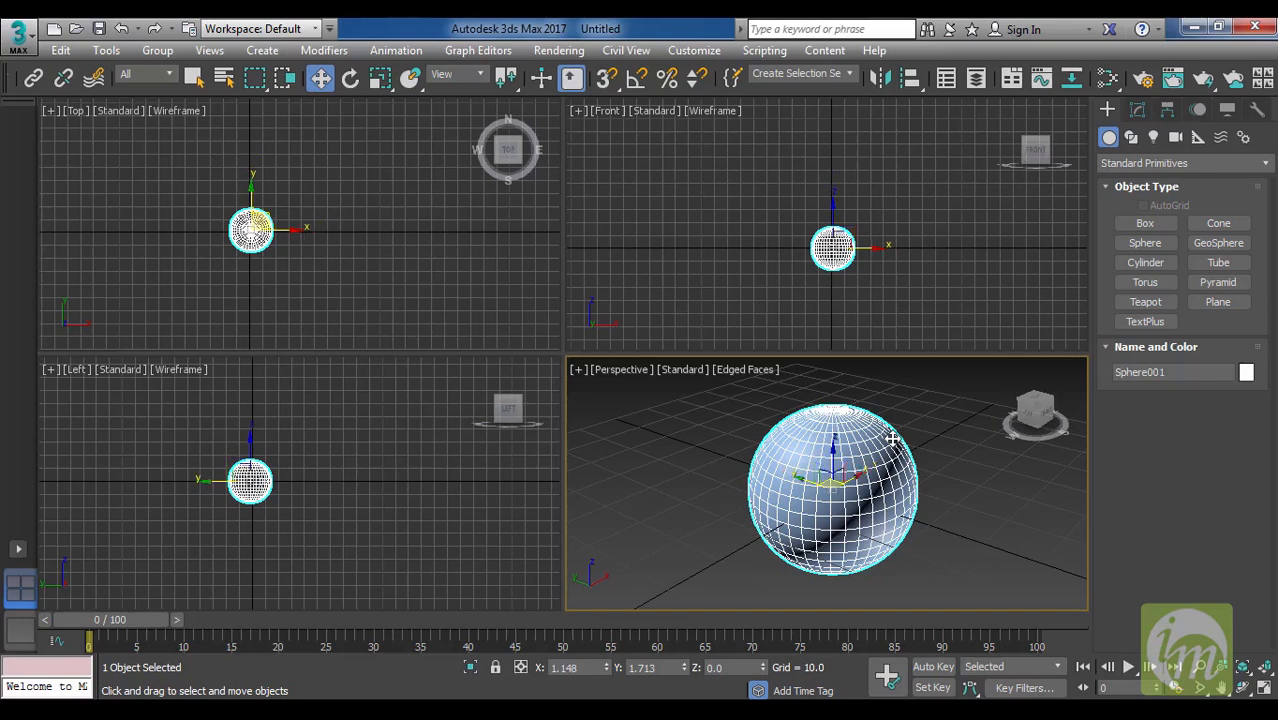
pyautogui.press('=')
pyautogui.press('=')
pyautogui.press('=')
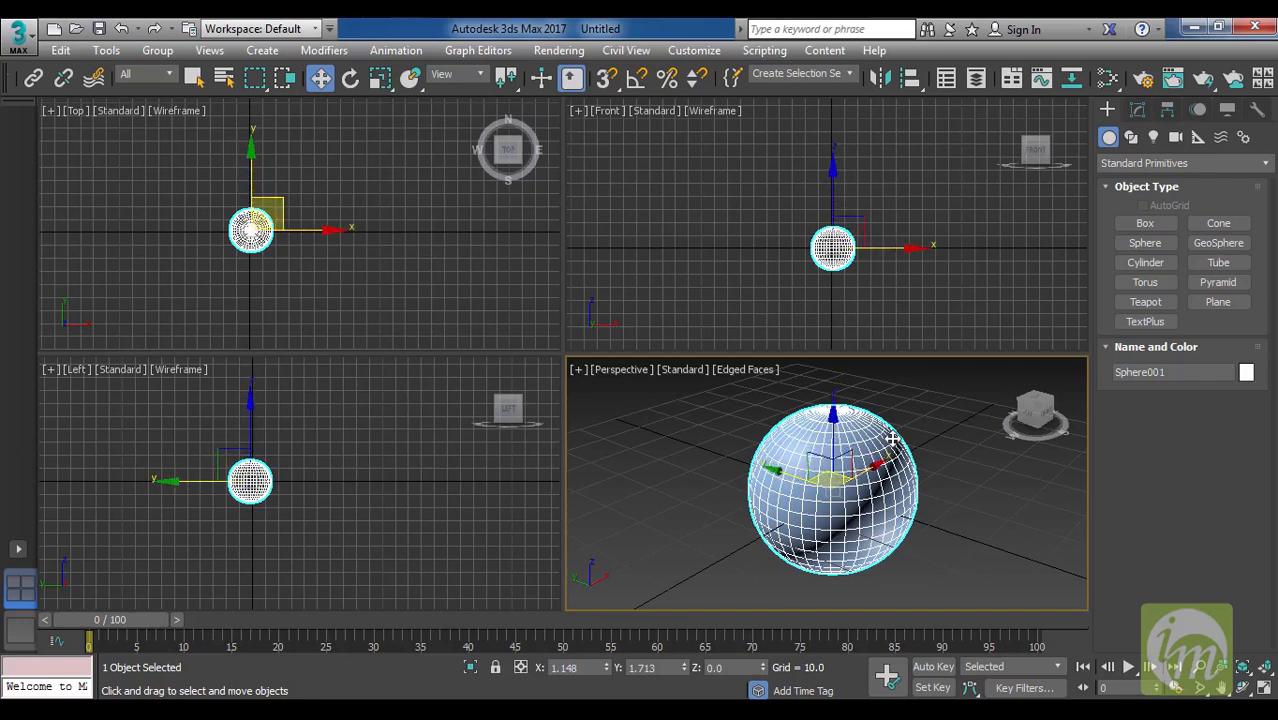
pyautogui.press('-')
pyautogui.press('-')
pyautogui.press('-')
pyautogui.press('=')
pyautogui.press('=')
pyautogui.press('=')
pyautogui.press('=')
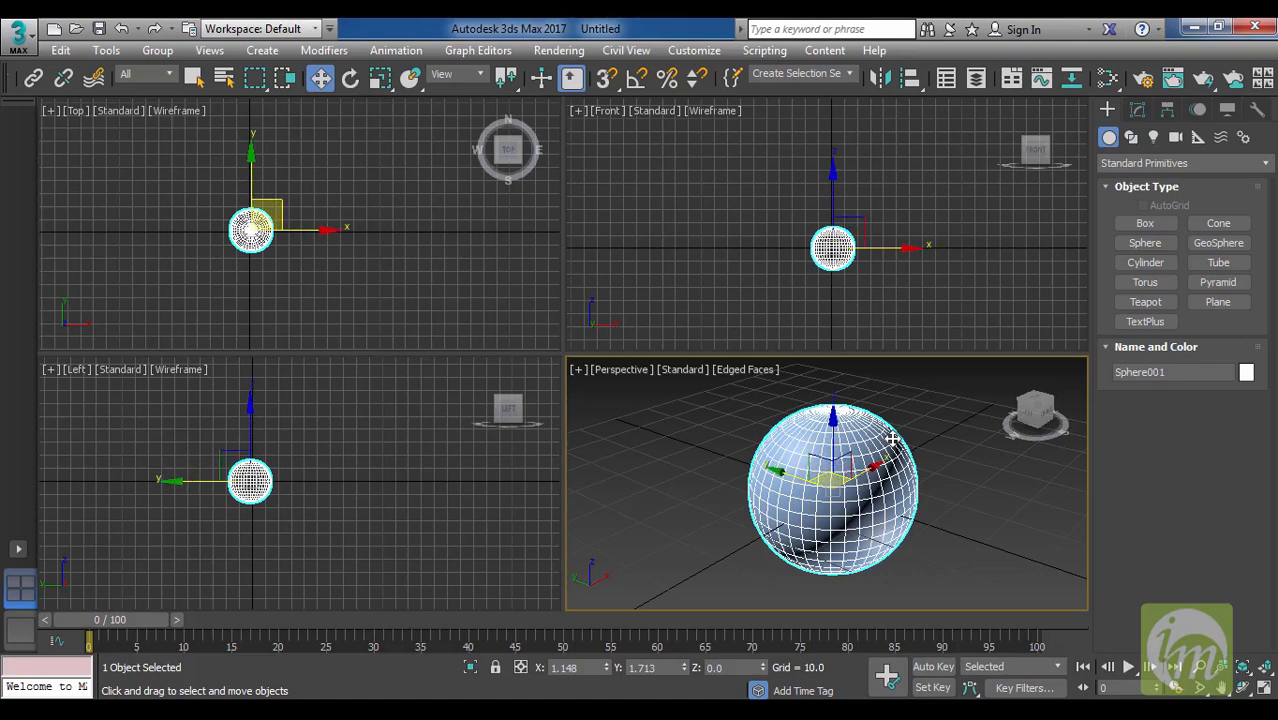
pyautogui.press('=')
pyautogui.press('=')
pyautogui.press('-')
pyautogui.press('-')
pyautogui.press('-')
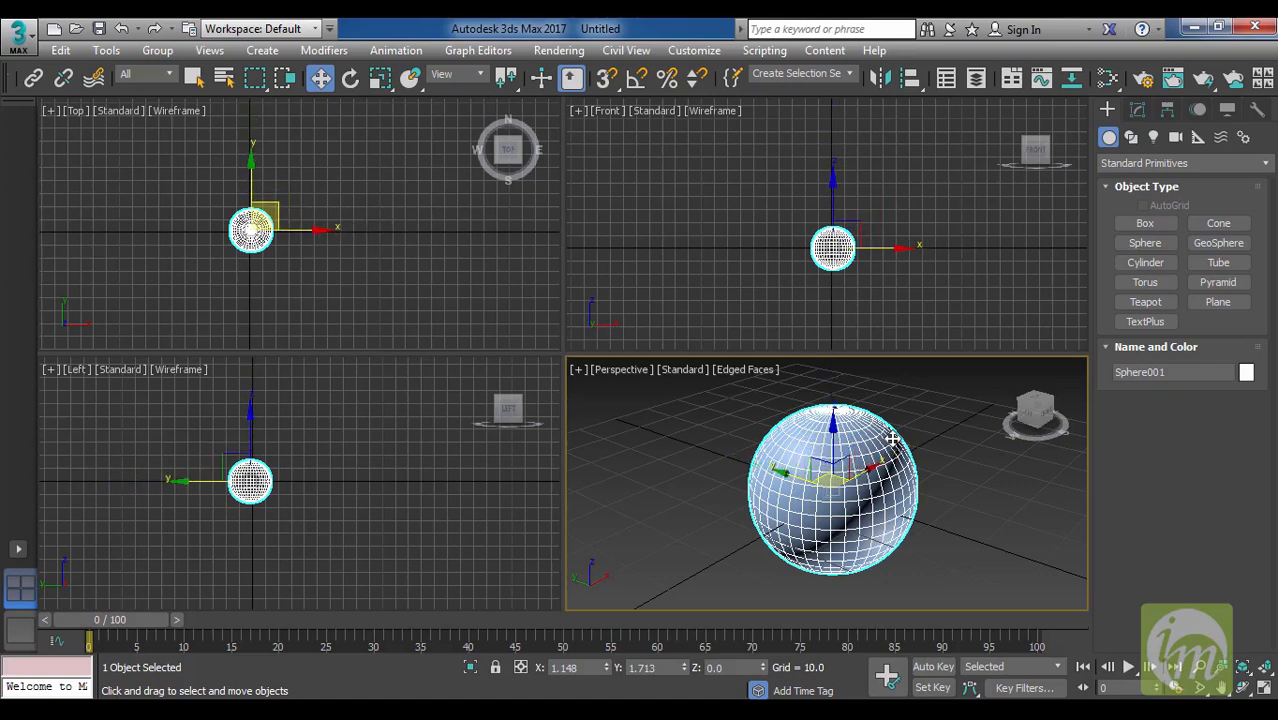
pyautogui.press('-')
pyautogui.press('-')
pyautogui.press('-')
pyautogui.press('-')
pyautogui.press('-')
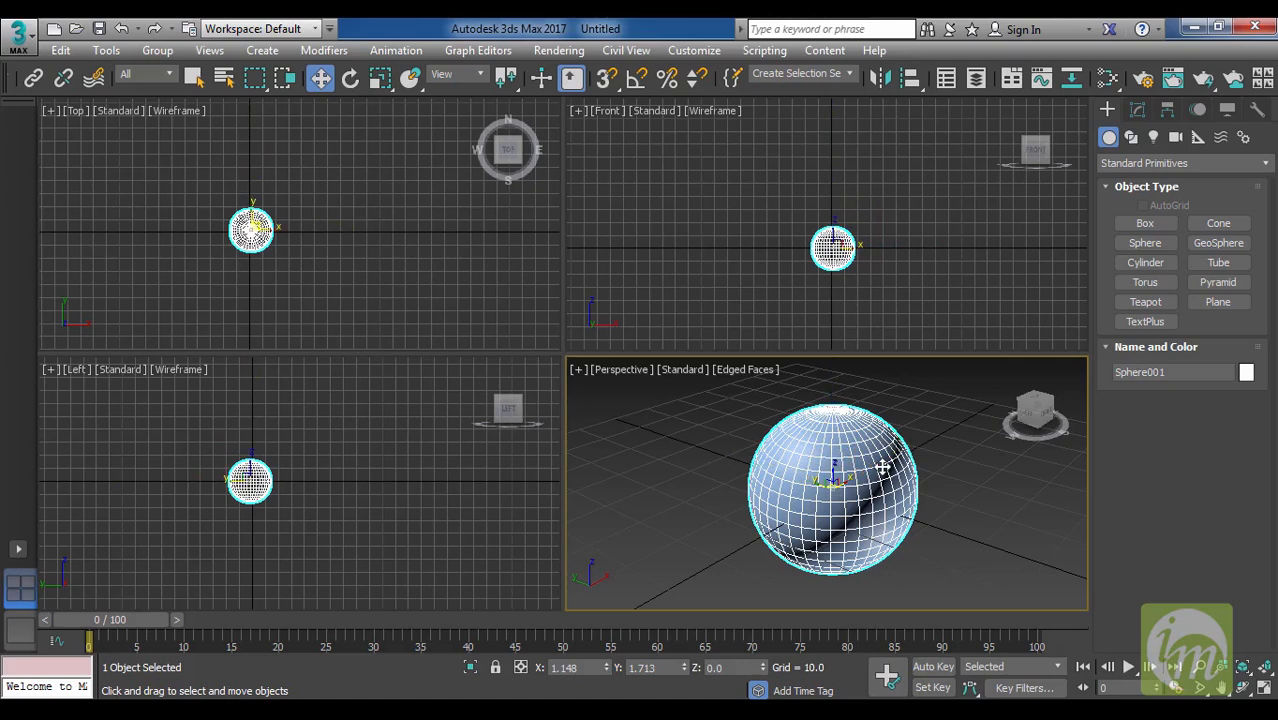
pyautogui.press('=')
pyautogui.press('=')
pyautogui.press('=')
pyautogui.press('=')
pyautogui.press('=')
pyautogui.press('=')
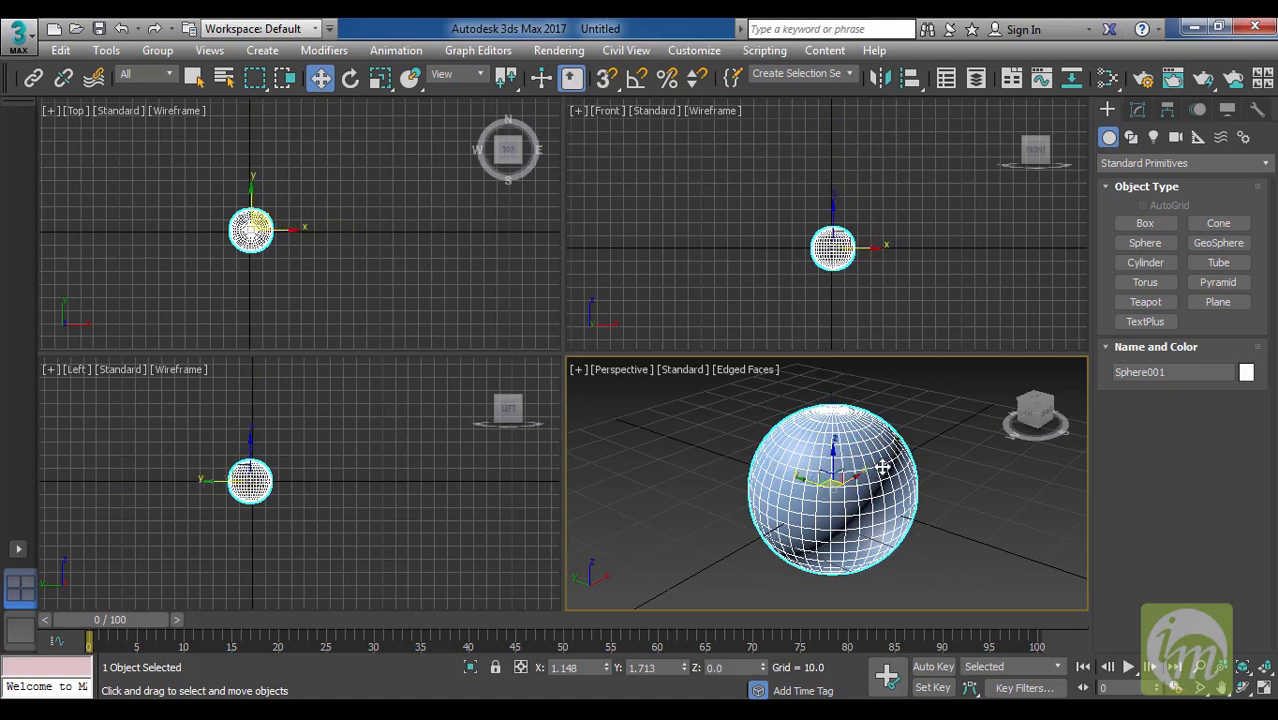
pyautogui.press('=')
pyautogui.press('=')
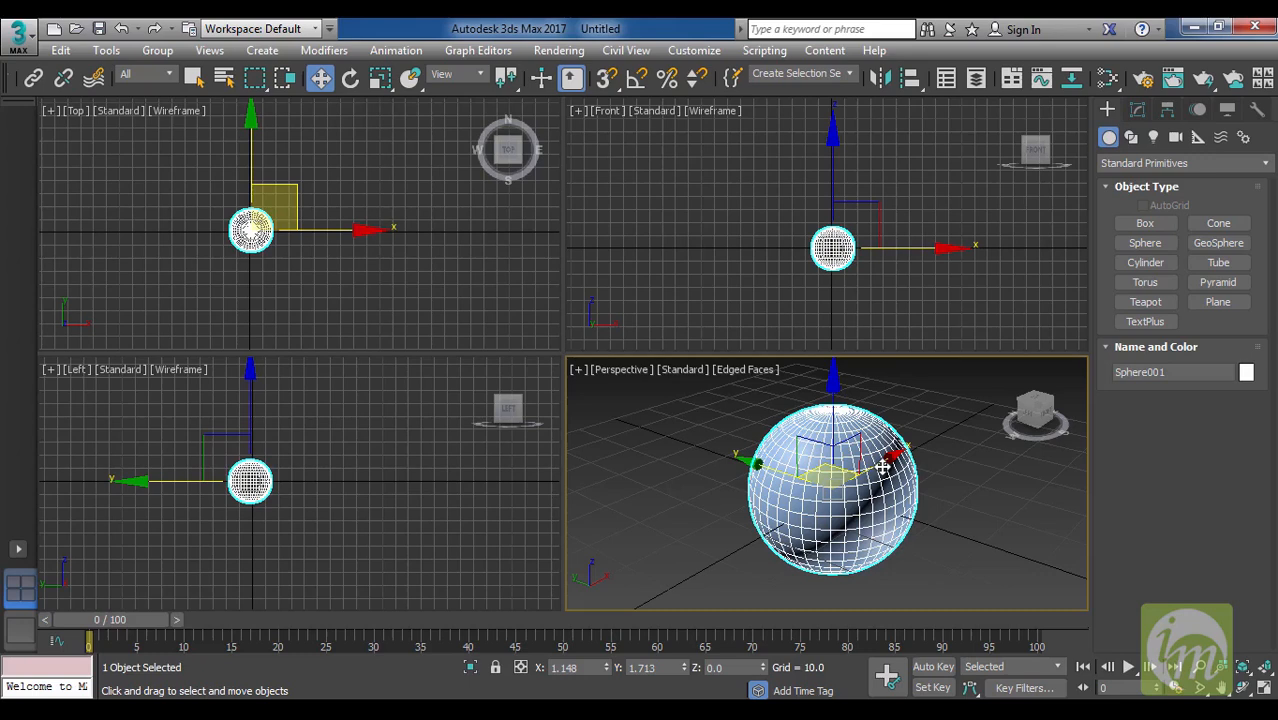
# Move the sphere up and down along the Z axis, leaving it at a height of about 15.3.
pyautogui.moveTo(887, 466); pyautogui.dragTo(881, 486, button='middle')
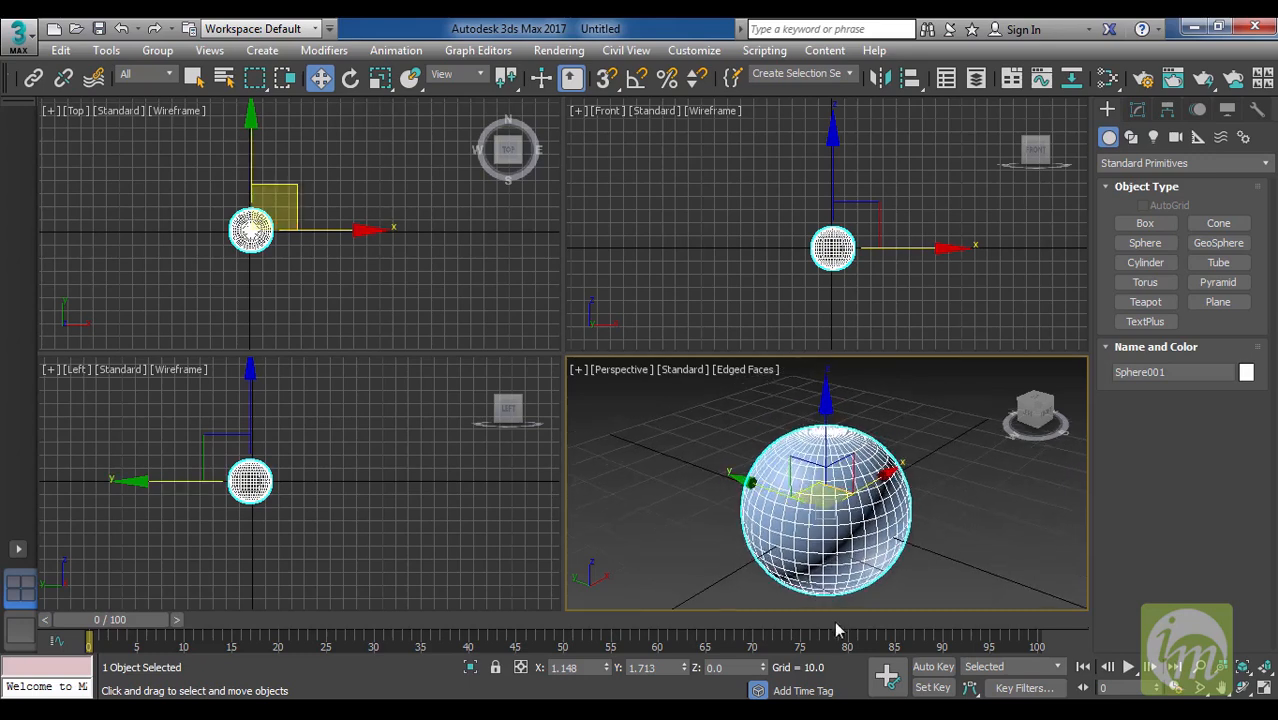
pyautogui.moveTo(905, 535)
pyautogui.mouseDown(button='middle')
pyautogui.moveTo(927, 494)
pyautogui.moveTo(916, 529)
pyautogui.mouseUp(button='middle')
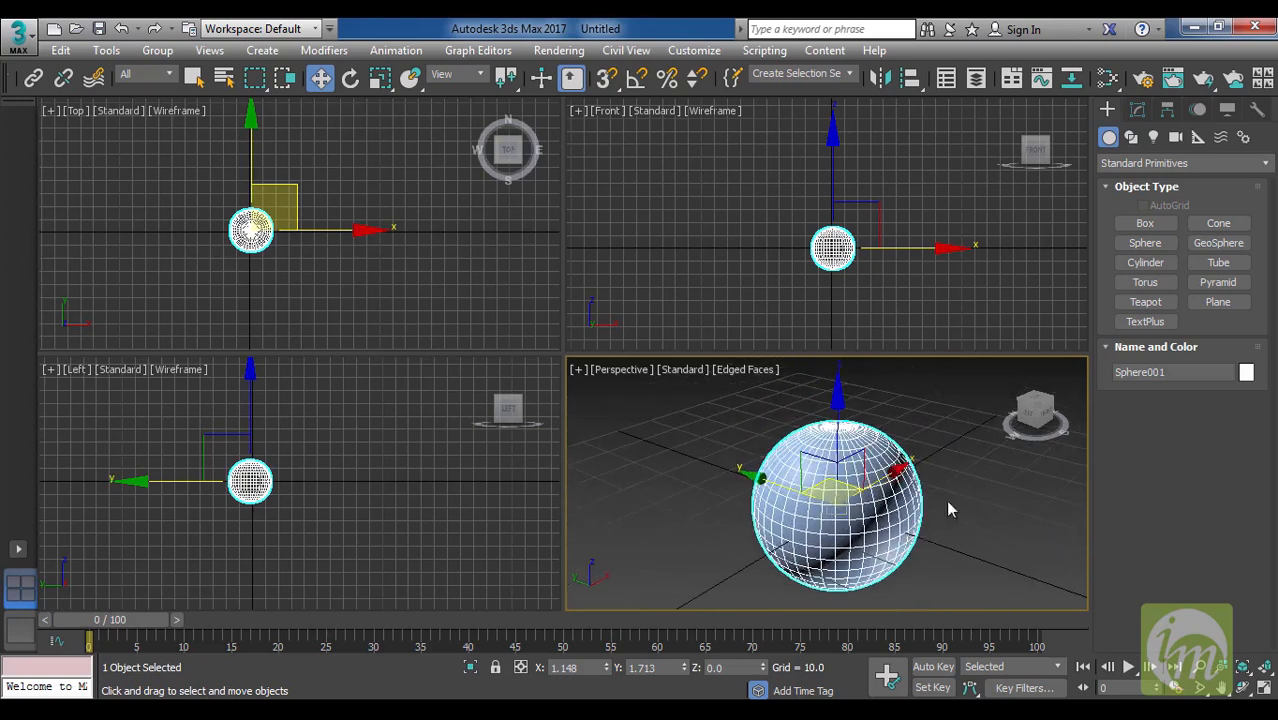
pyautogui.moveTo(866, 512)
pyautogui.mouseDown(button='middle')
pyautogui.moveTo(862, 496)
pyautogui.moveTo(873, 494)
pyautogui.moveTo(858, 512)
pyautogui.moveTo(905, 500)
pyautogui.moveTo(862, 475)
pyautogui.moveTo(908, 477)
pyautogui.moveTo(857, 508)
pyautogui.moveTo(865, 516)
pyautogui.mouseUp(button='middle')
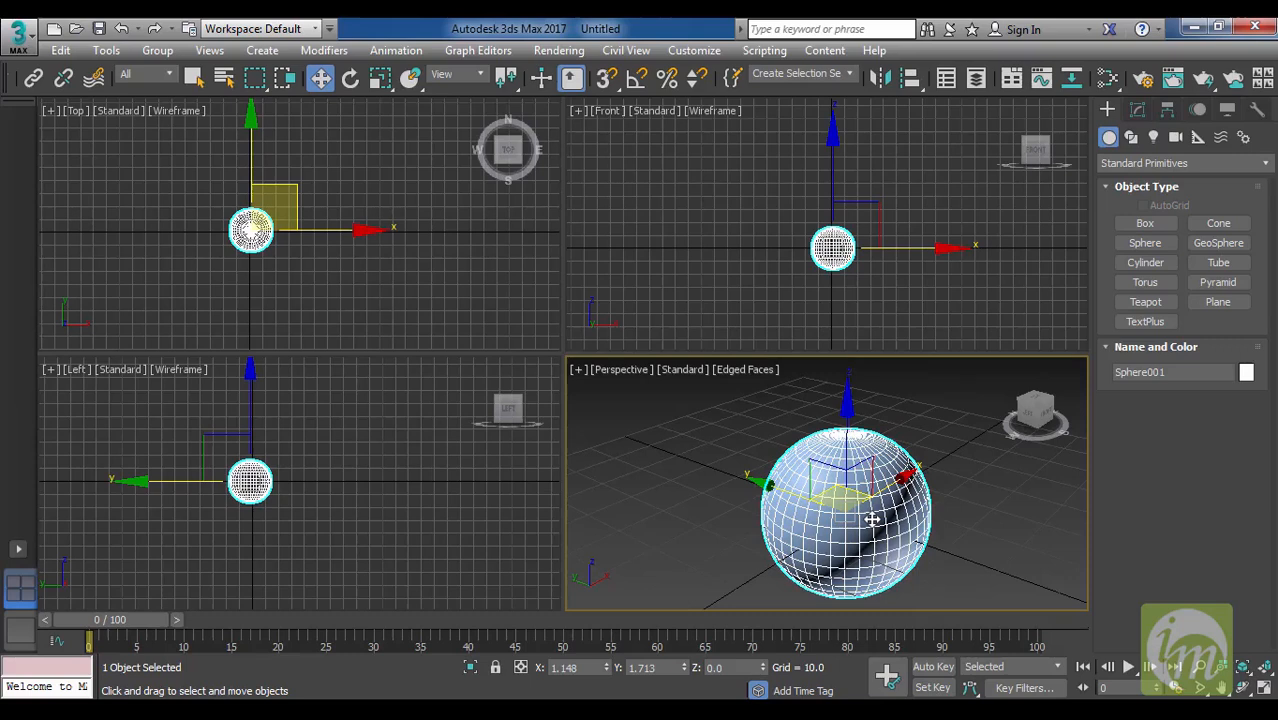
pyautogui.moveTo(872, 519); pyautogui.dragTo(847, 525, button='middle')
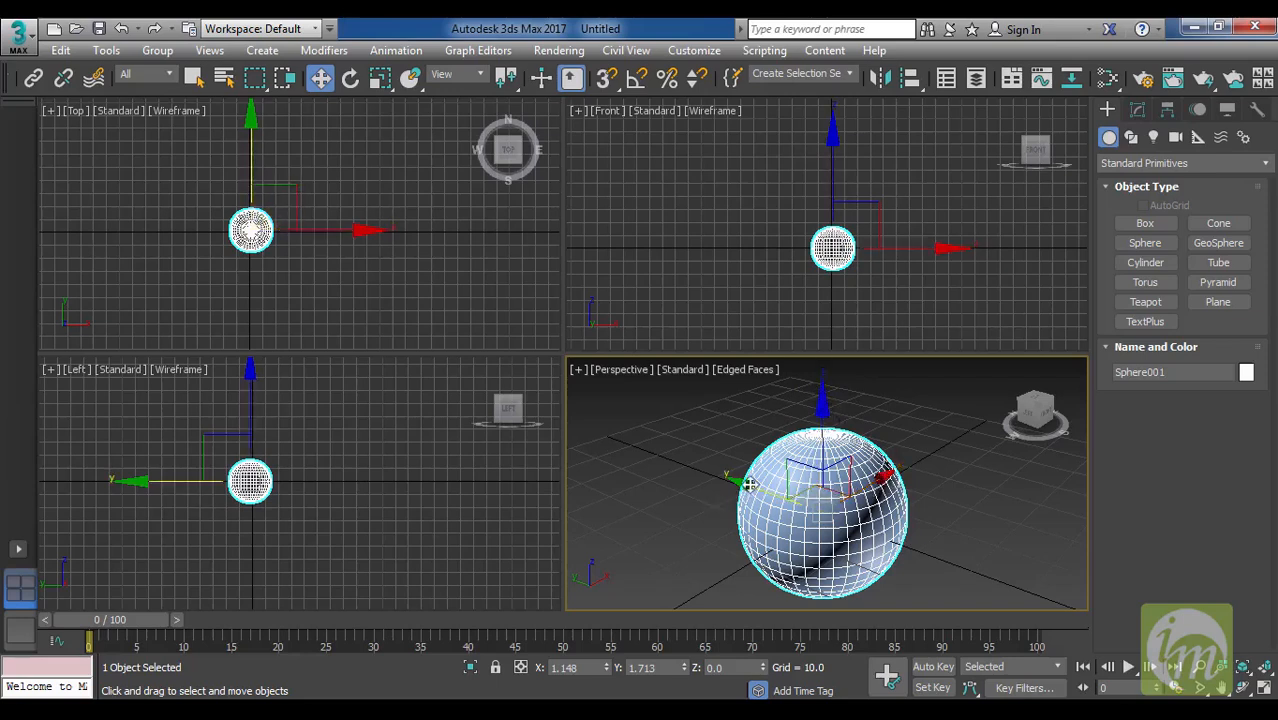
pyautogui.moveTo(824, 405); pyautogui.dragTo(836, 322)
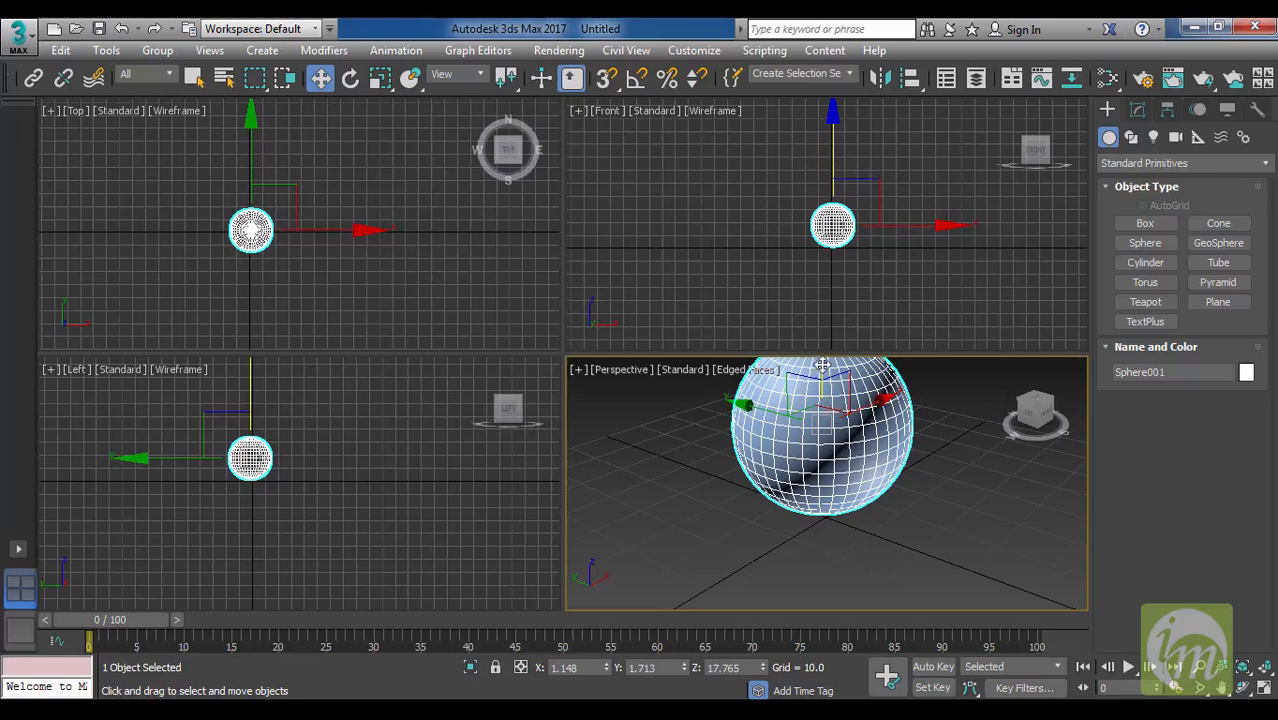
pyautogui.moveTo(822, 364); pyautogui.dragTo(820, 410)
pyautogui.scroll(-4, 848, 423)
pyautogui.moveTo(848, 423); pyautogui.dragTo(851, 453, button='middle')
pyautogui.moveTo(810, 422); pyautogui.dragTo(839, 404)
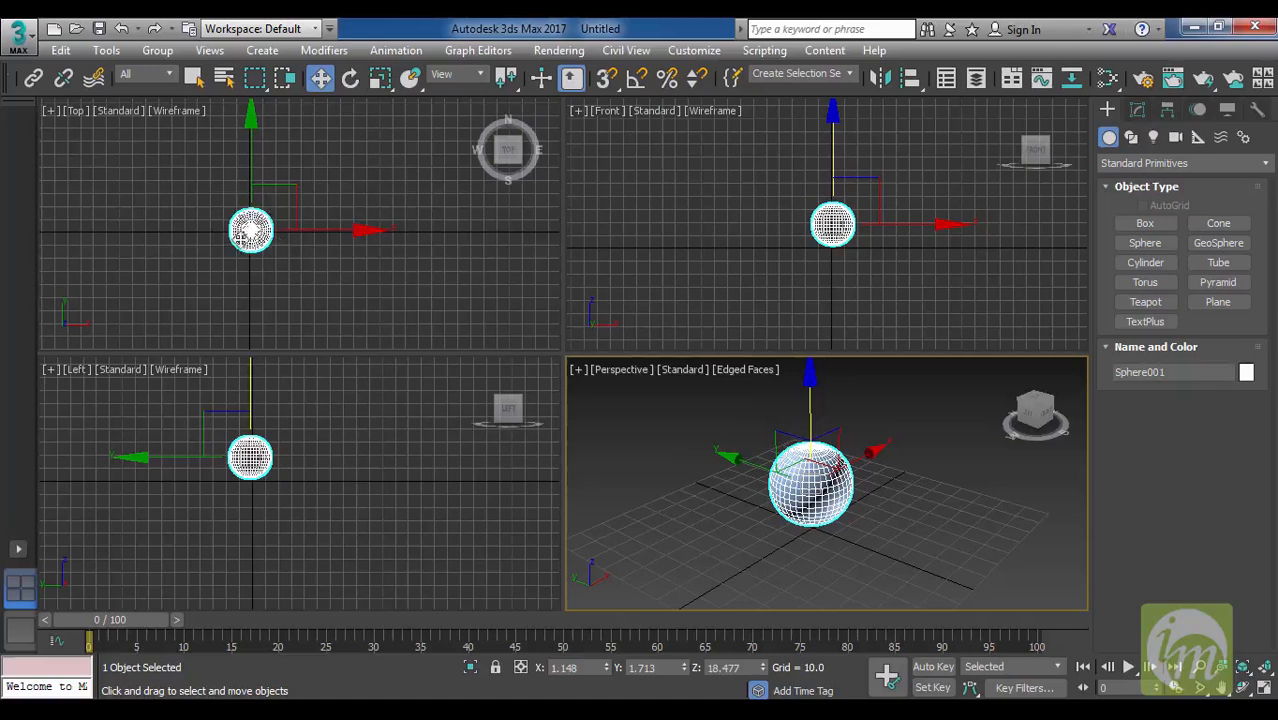
pyautogui.moveTo(808, 381)
pyautogui.mouseDown()
pyautogui.moveTo(805, 248)
pyautogui.moveTo(816, 391)
pyautogui.mouseUp()
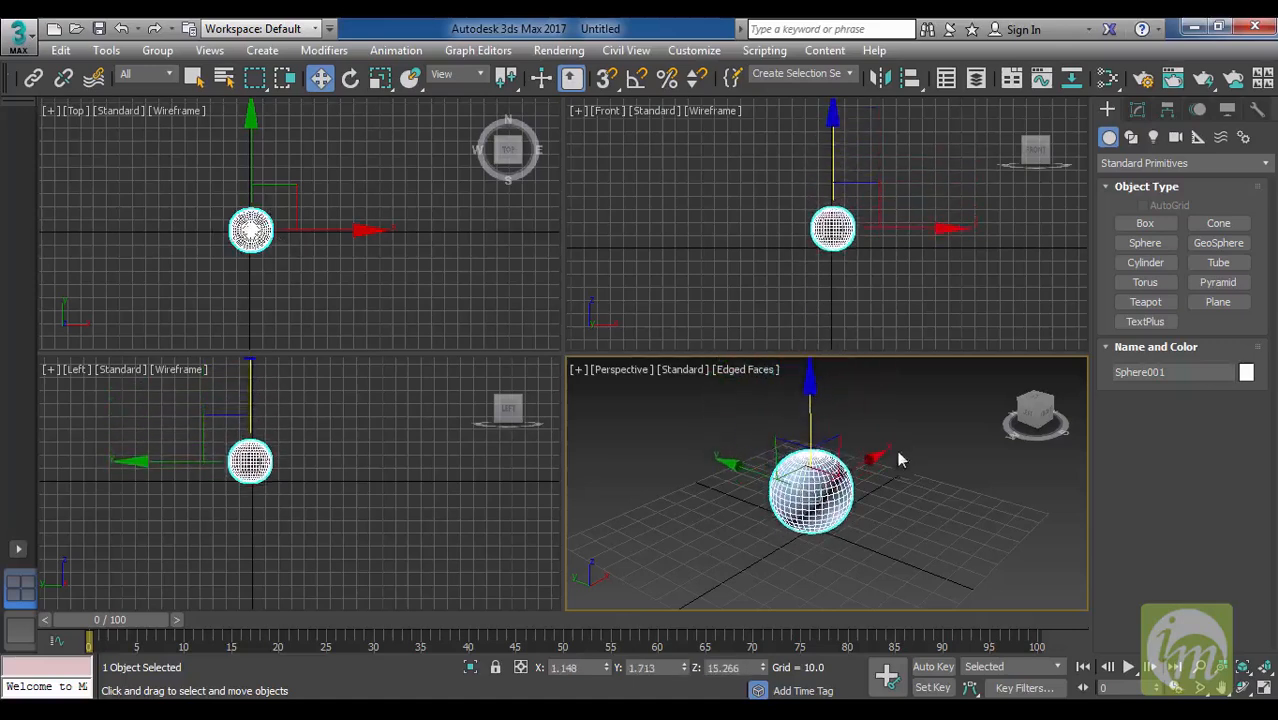
# Move the sphere along X and Y and within the gizmo's planes to about X -3.6, Y -7.2, Z 8.9.
pyautogui.moveTo(868, 457); pyautogui.dragTo(860, 491)
pyautogui.moveTo(732, 471)
pyautogui.mouseDown()
pyautogui.moveTo(679, 431)
pyautogui.moveTo(747, 471)
pyautogui.moveTo(742, 456)
pyautogui.mouseUp()
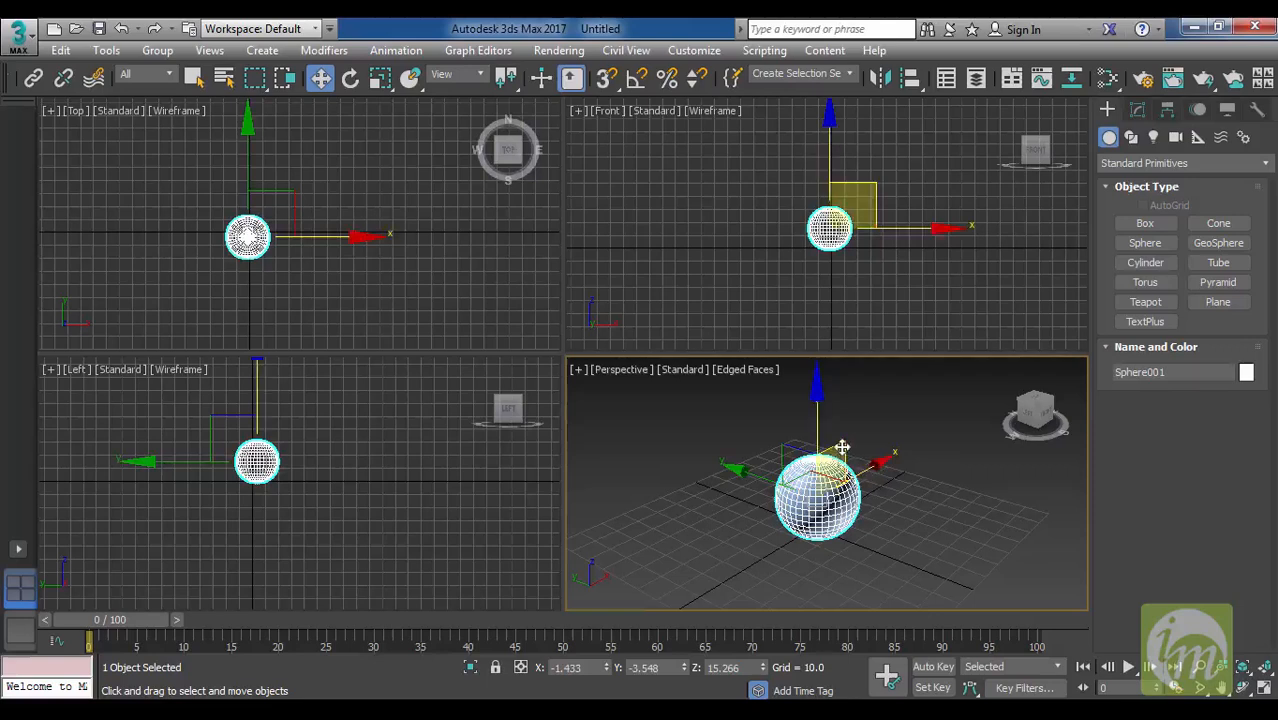
pyautogui.moveTo(842, 447); pyautogui.dragTo(836, 498)
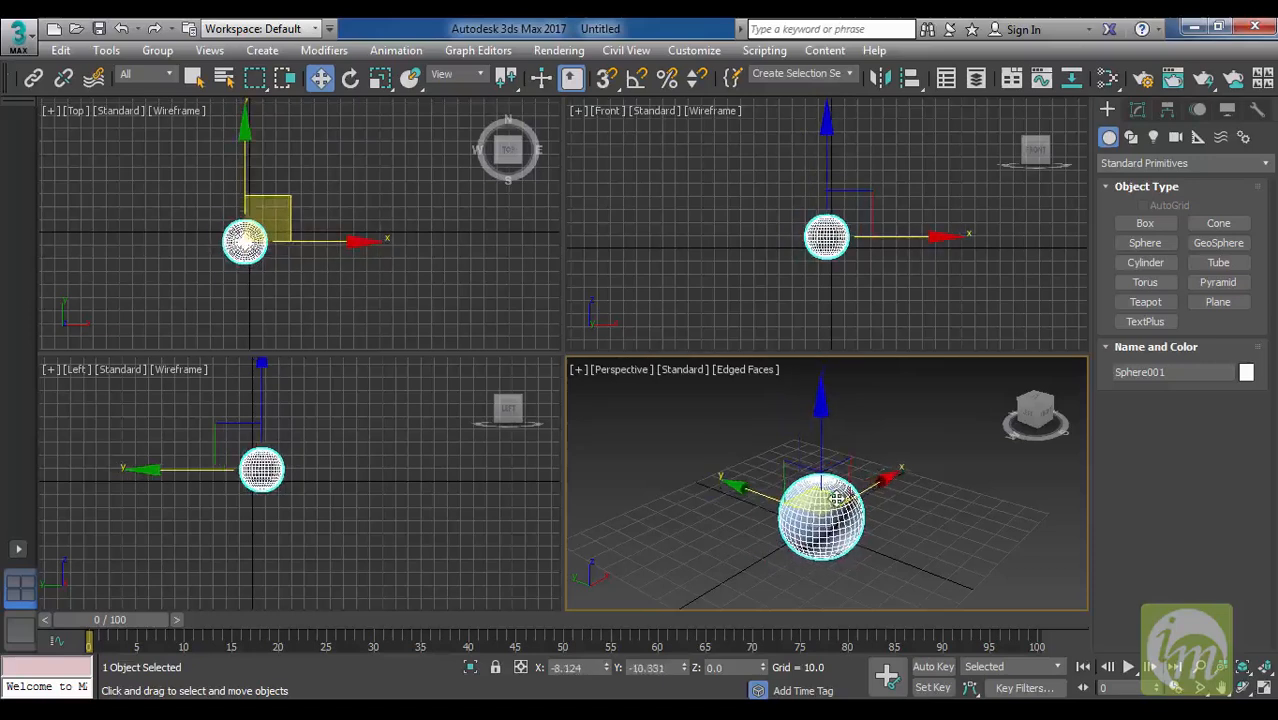
# Deselect and reselect the sphere, and move it freely in the Perspective view to about X -16.5, Y -46.4, Z 54.7.
pyautogui.click(903, 481)
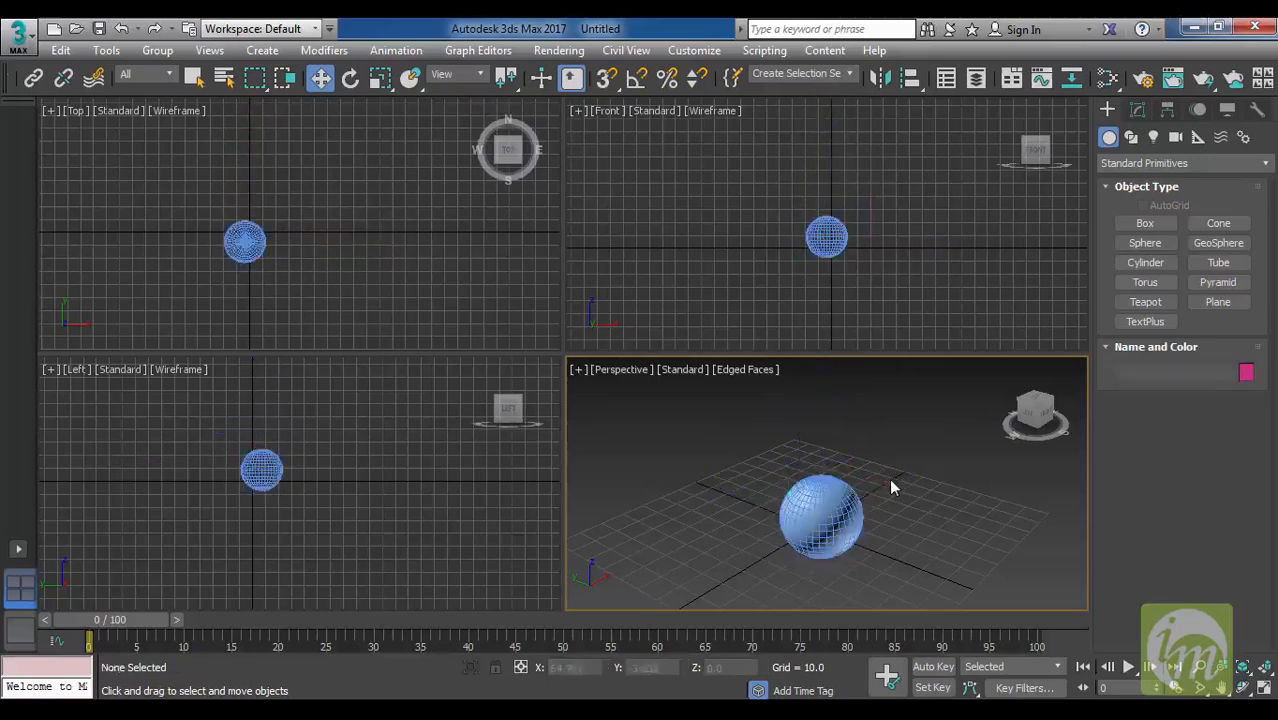
pyautogui.click(838, 501)
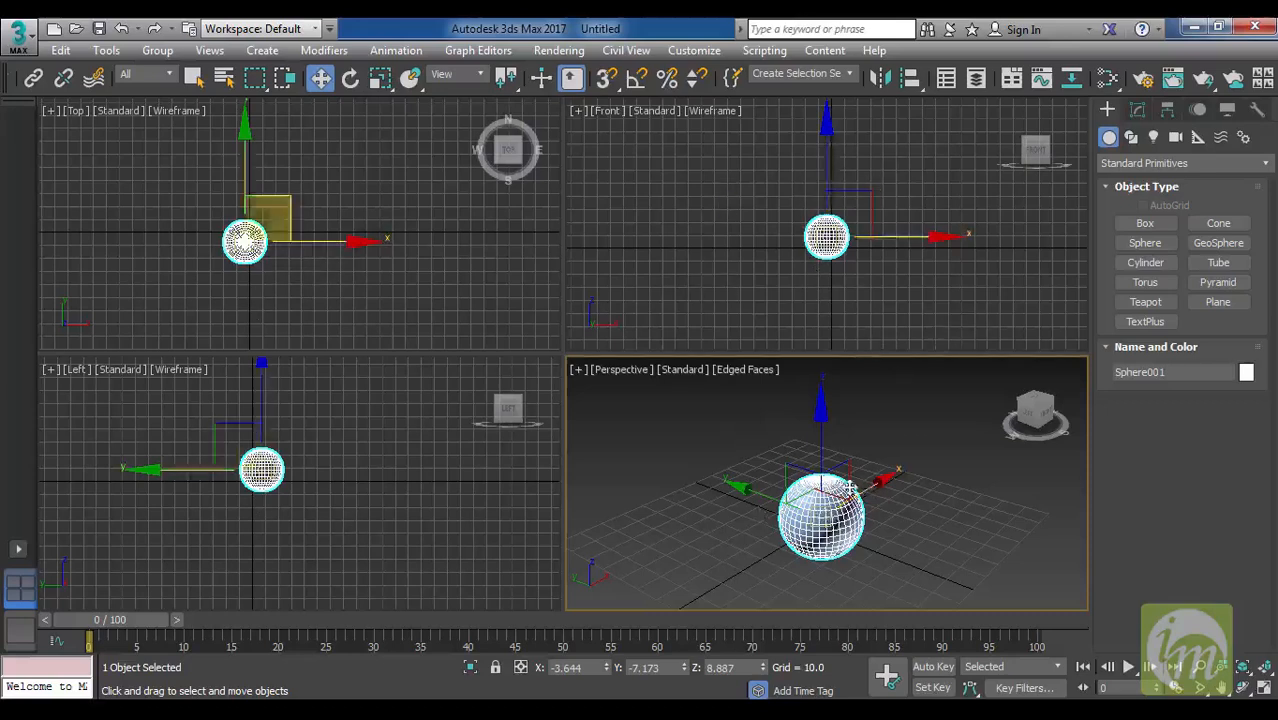
pyautogui.moveTo(820, 505); pyautogui.dragTo(790, 160)
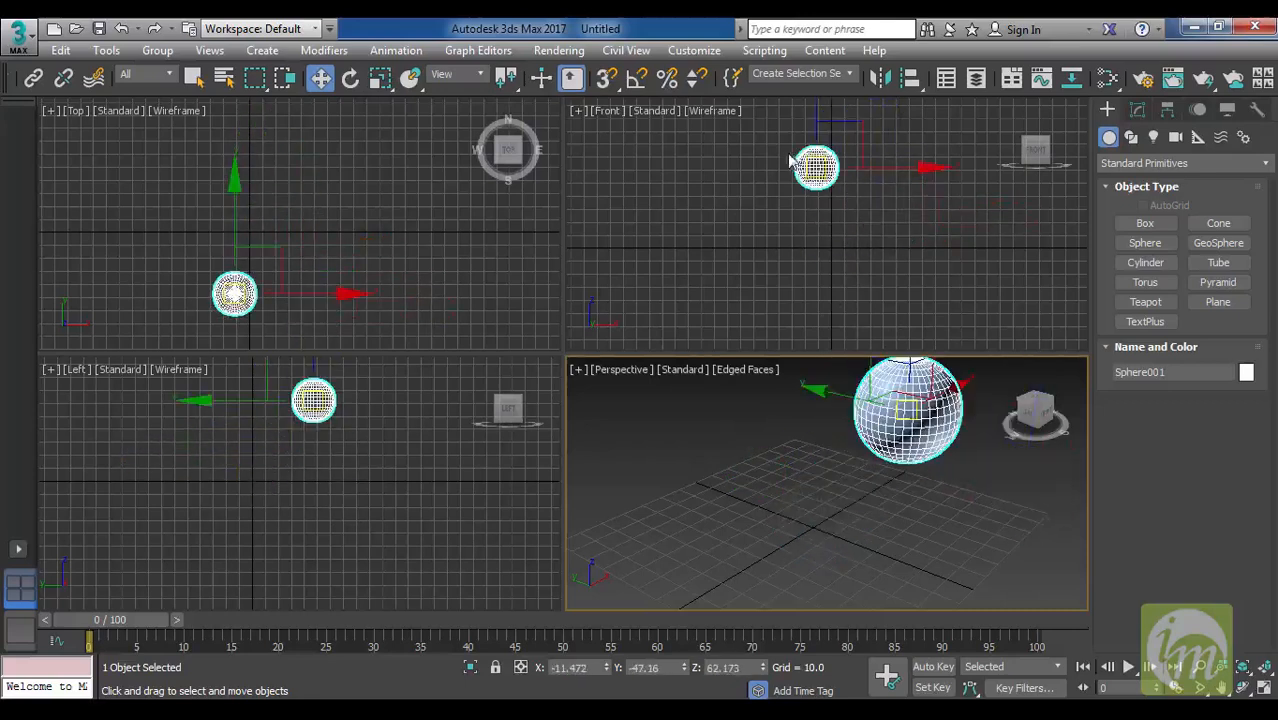
pyautogui.moveTo(927, 432); pyautogui.dragTo(915, 457)
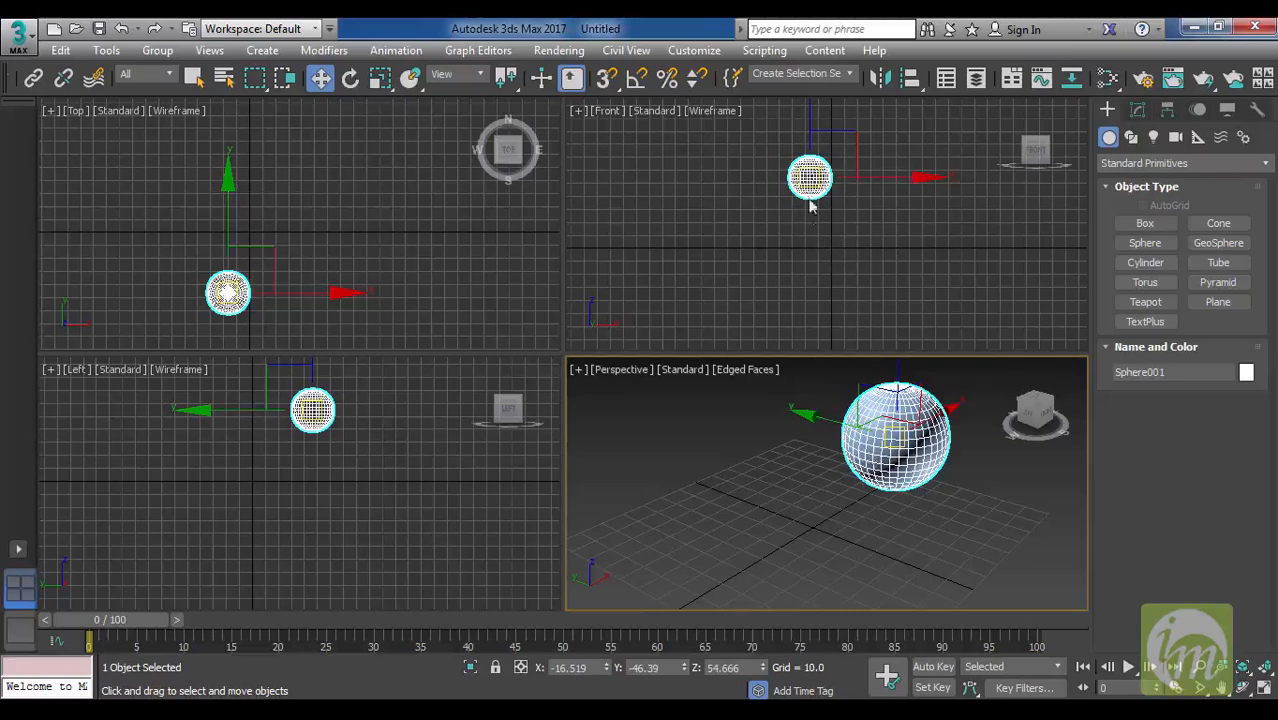
# Move the sphere down along Z to about 19.0 and along Y to about -21.9.
pyautogui.moveTo(899, 363); pyautogui.dragTo(903, 467)
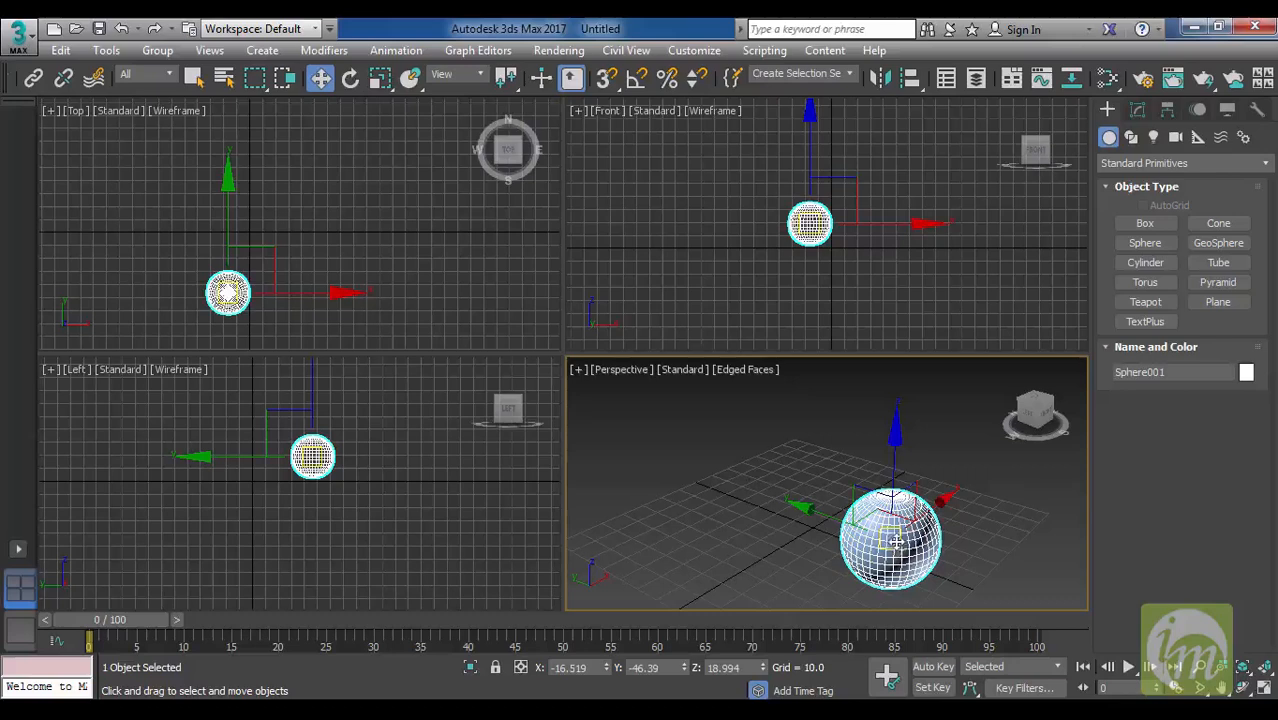
pyautogui.moveTo(825, 506)
pyautogui.mouseDown()
pyautogui.moveTo(727, 477)
pyautogui.moveTo(832, 530)
pyautogui.mouseUp()
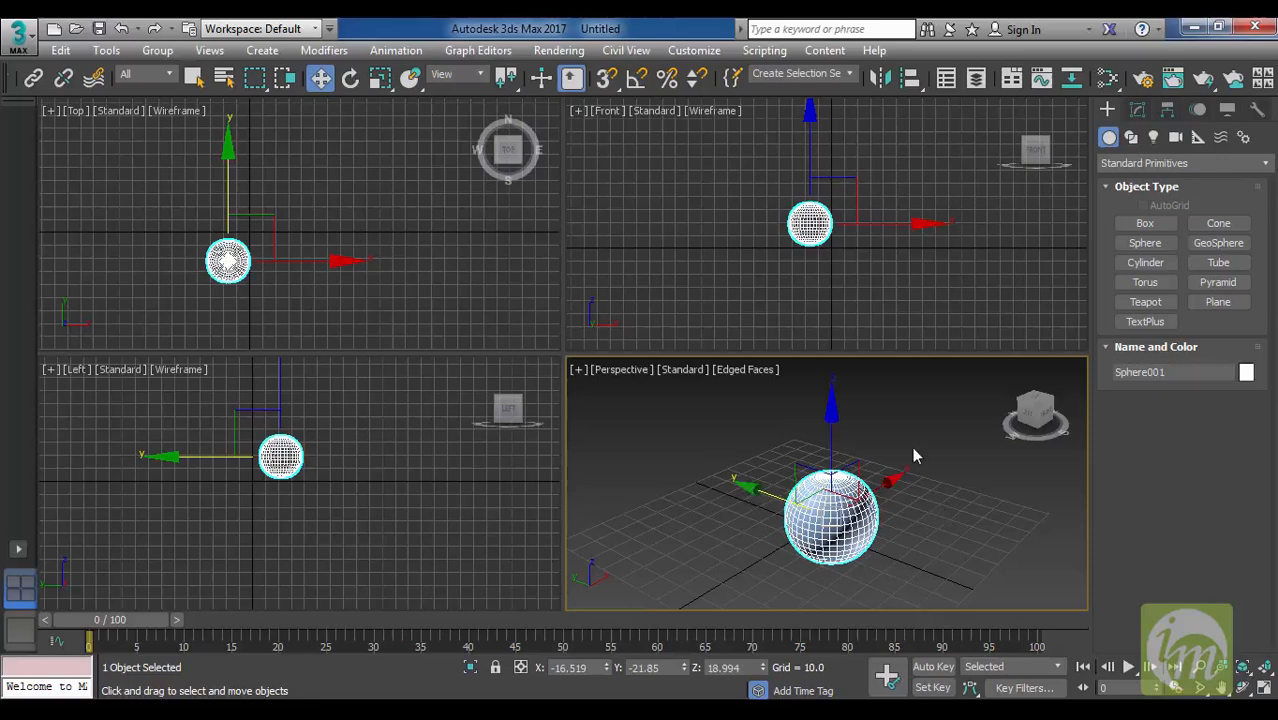
# Rotate the sphere about its X axis with Select and Rotate, and undo the rotation.
pyautogui.click(349, 79)
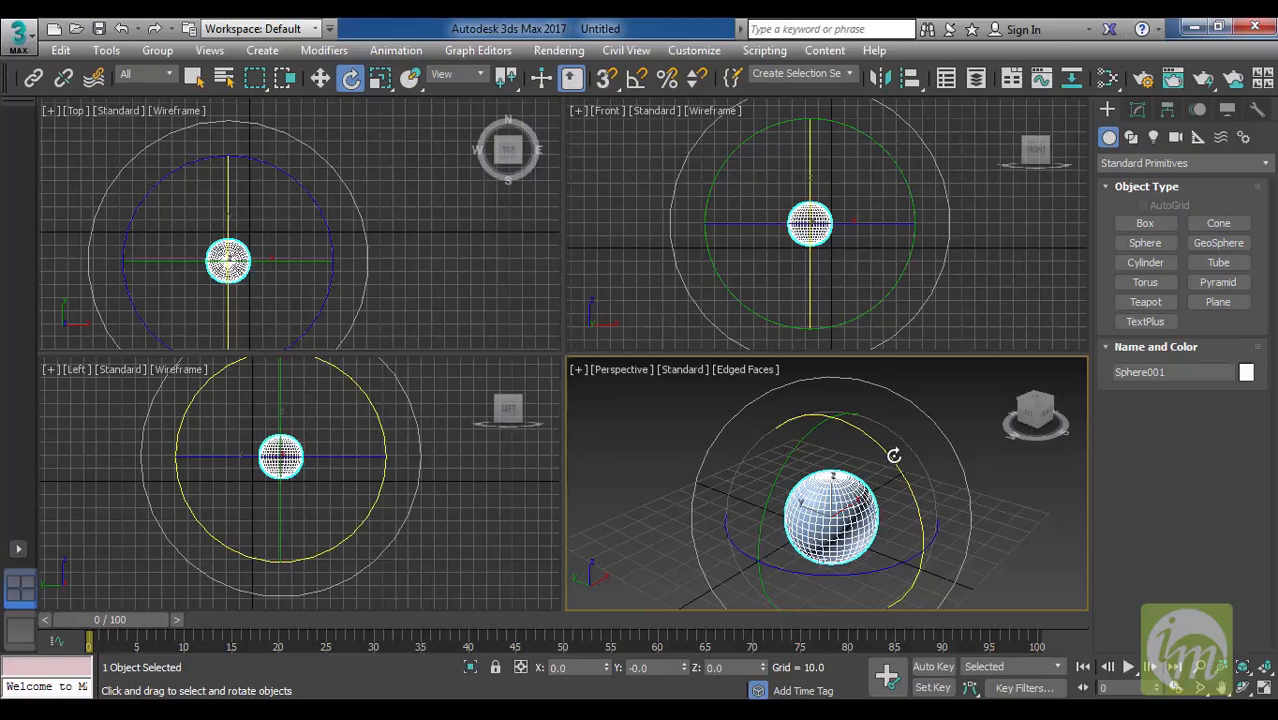
pyautogui.moveTo(886, 450); pyautogui.dragTo(985, 573)
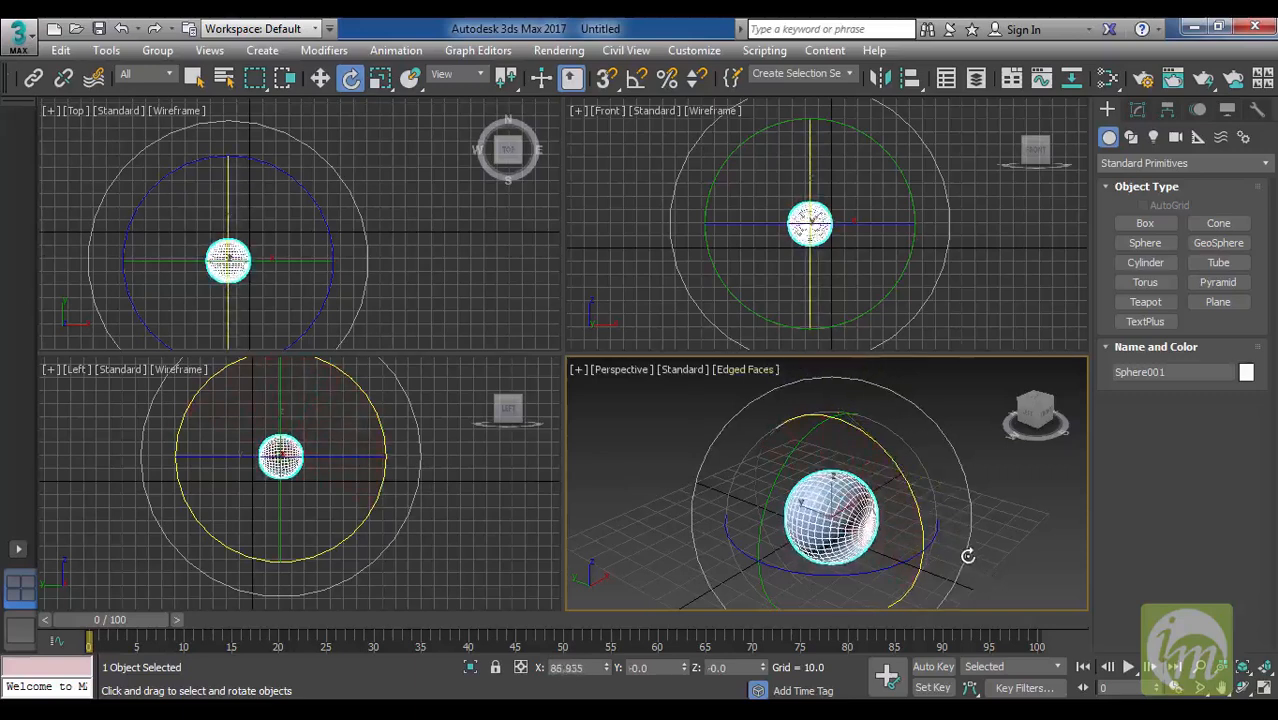
pyautogui.hotkey('ctrl', 'z')
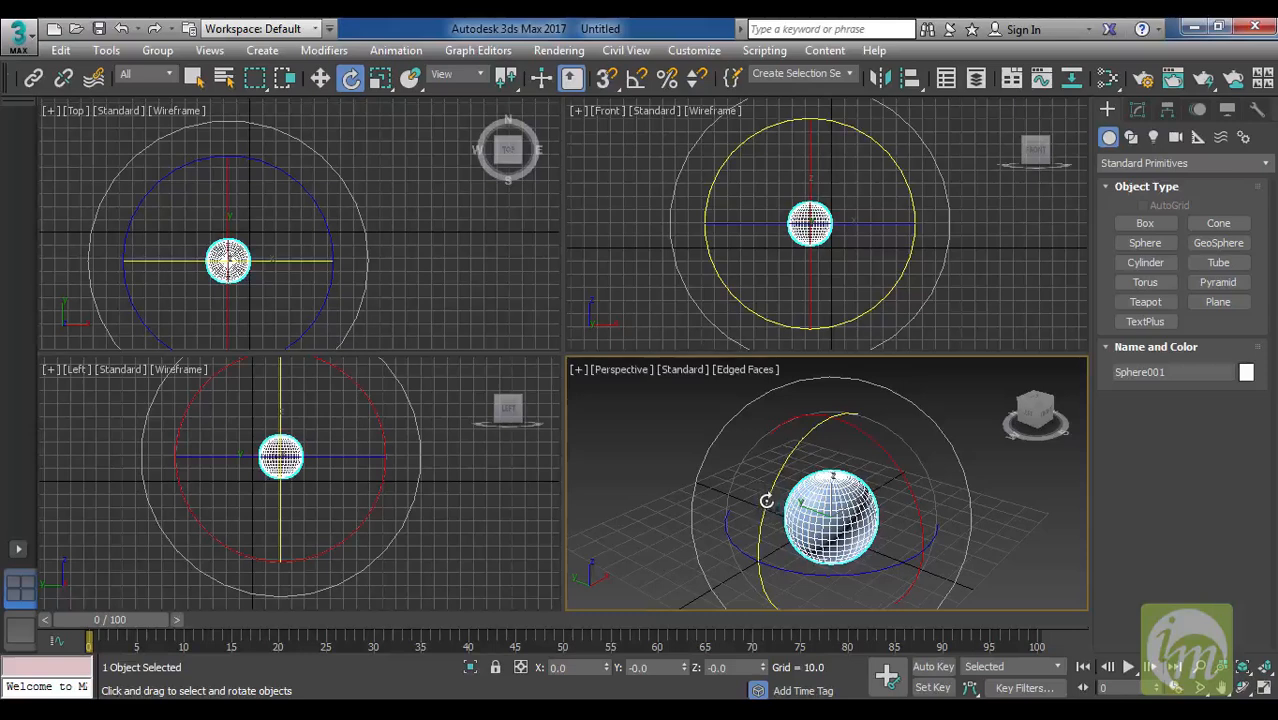
# Try rotating the sphere about its Y and Z axes, and deselect and reselect it.
pyautogui.moveTo(767, 505); pyautogui.dragTo(790, 540)
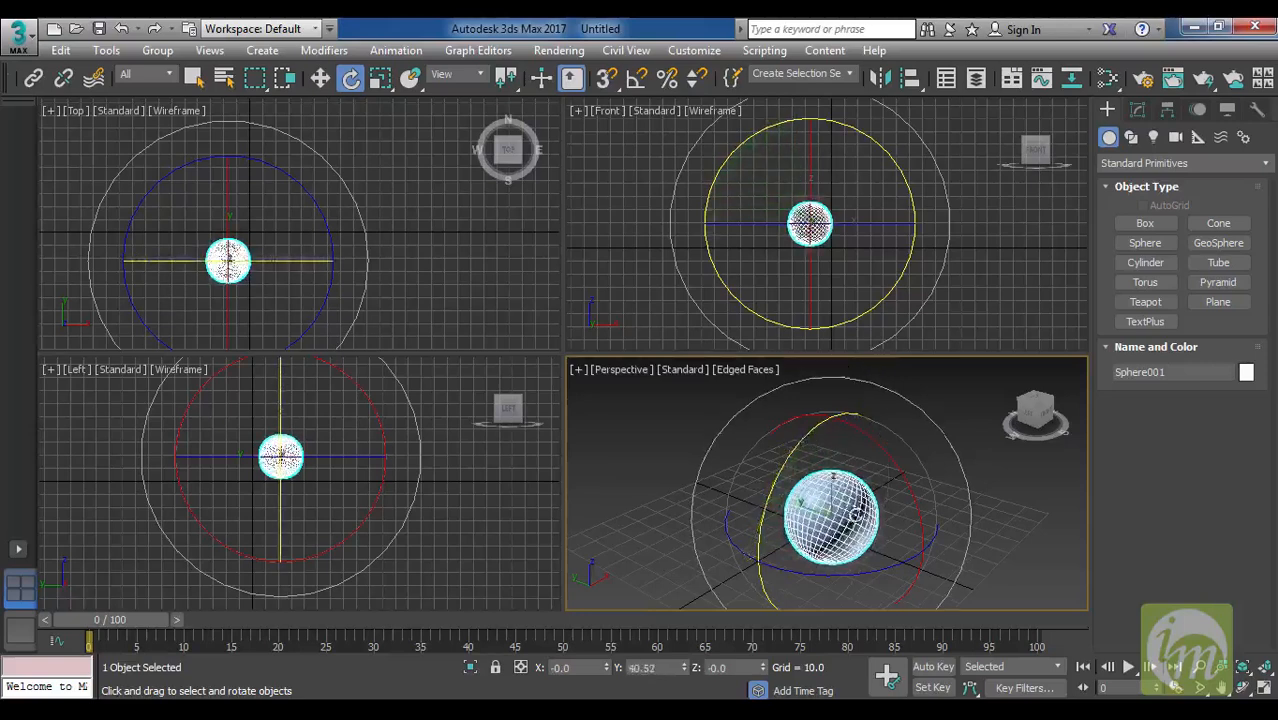
pyautogui.moveTo(844, 577); pyautogui.dragTo(873, 573)
pyautogui.click(1038, 532)
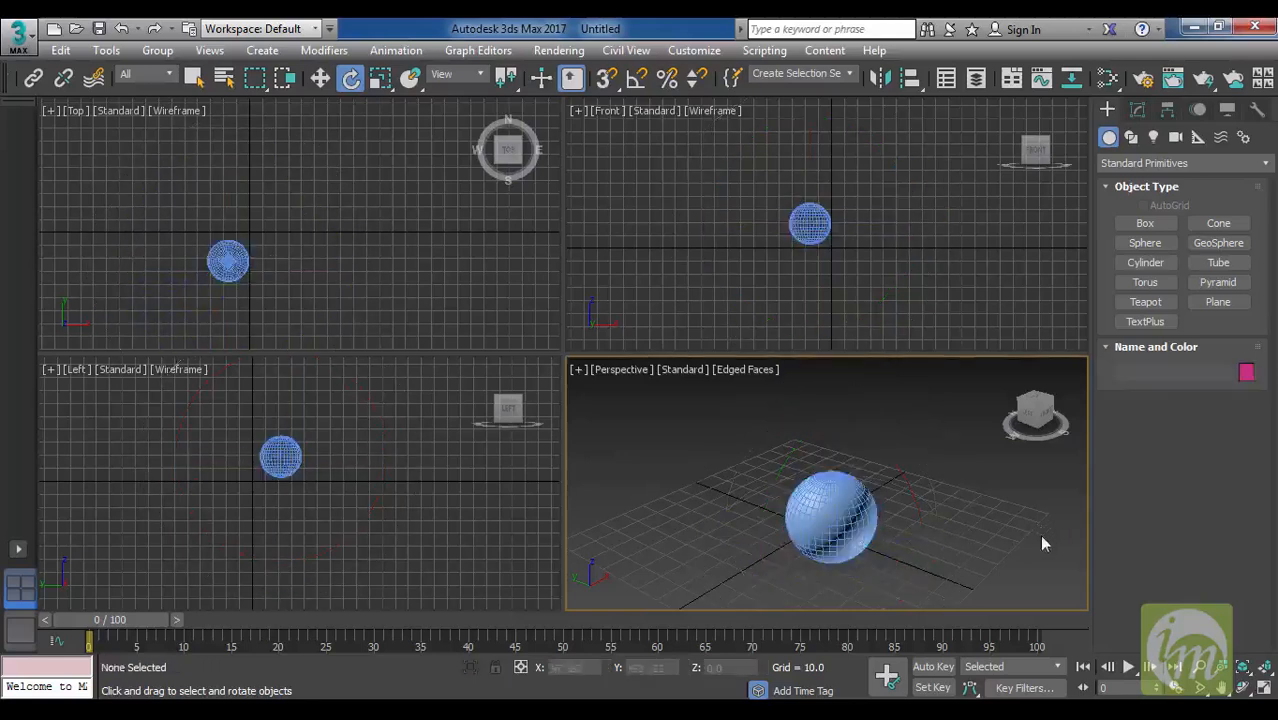
pyautogui.click(872, 527)
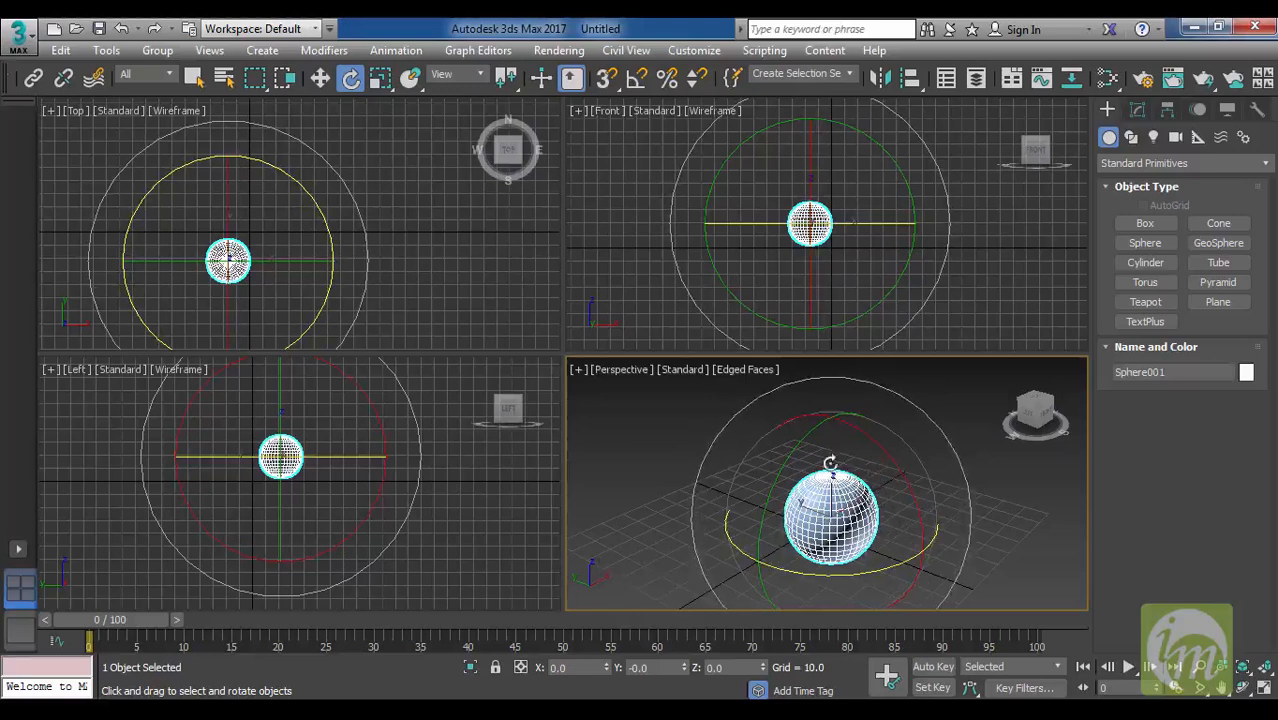
# Rotate the sphere freely, and reset its Z, X and Y rotation values to 0.
pyautogui.moveTo(850, 489)
pyautogui.mouseDown()
pyautogui.moveTo(867, 465)
pyautogui.moveTo(906, 479)
pyautogui.moveTo(950, 422)
pyautogui.moveTo(790, 463)
pyautogui.moveTo(803, 558)
pyautogui.moveTo(870, 457)
pyautogui.moveTo(854, 558)
pyautogui.mouseUp()
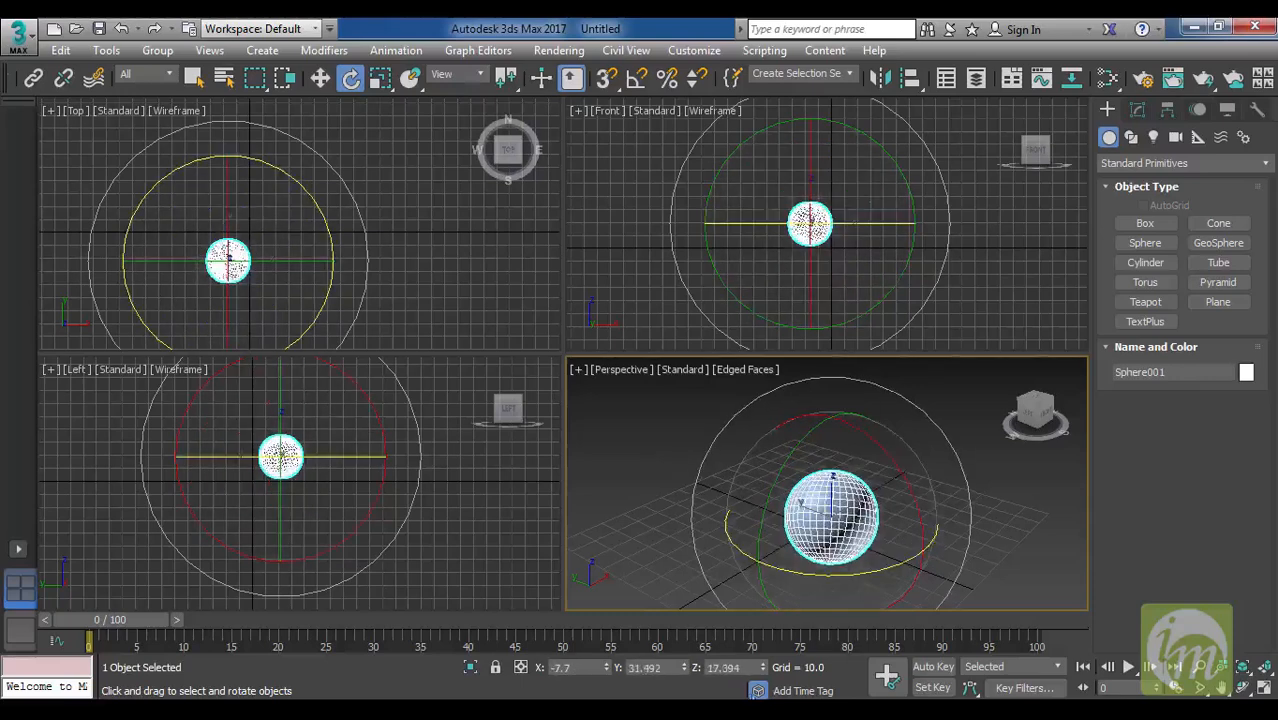
pyautogui.doubleClick(746, 668)
pyautogui.write('0')
pyautogui.press('Return')
pyautogui.doubleClick(590, 667)
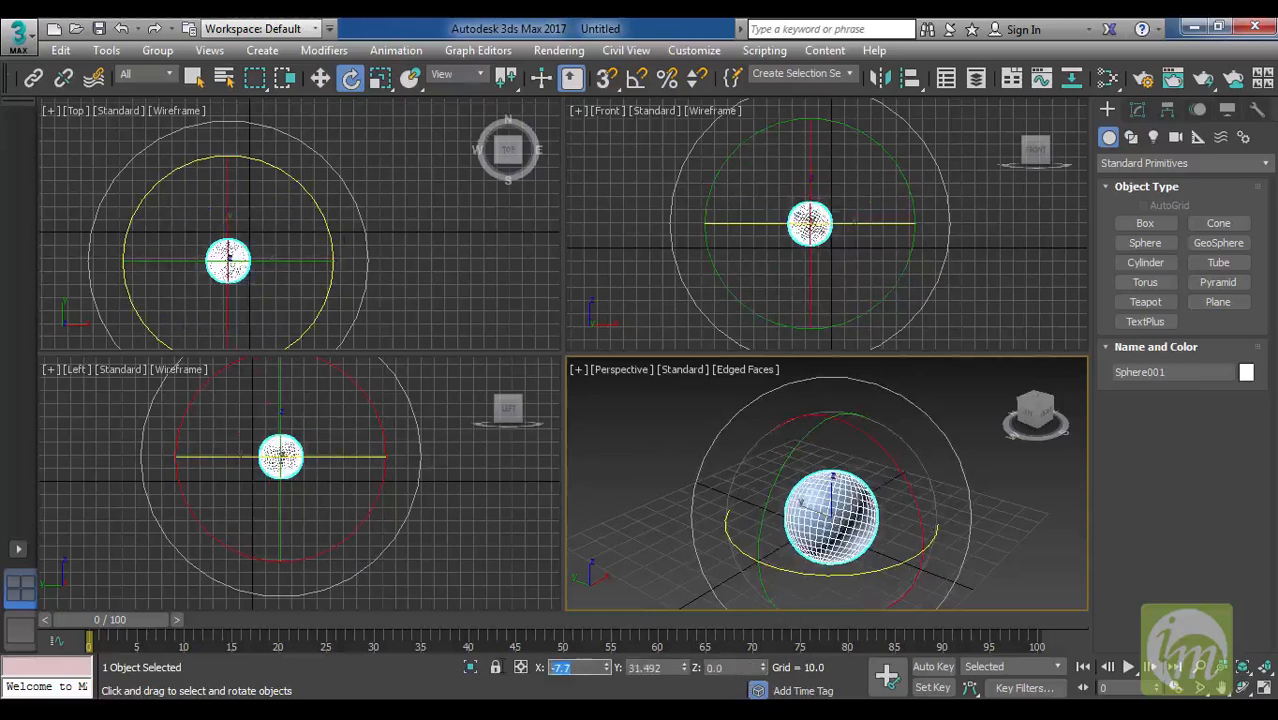
pyautogui.press('Return')
pyautogui.doubleClick(650, 667)
pyautogui.write('0')
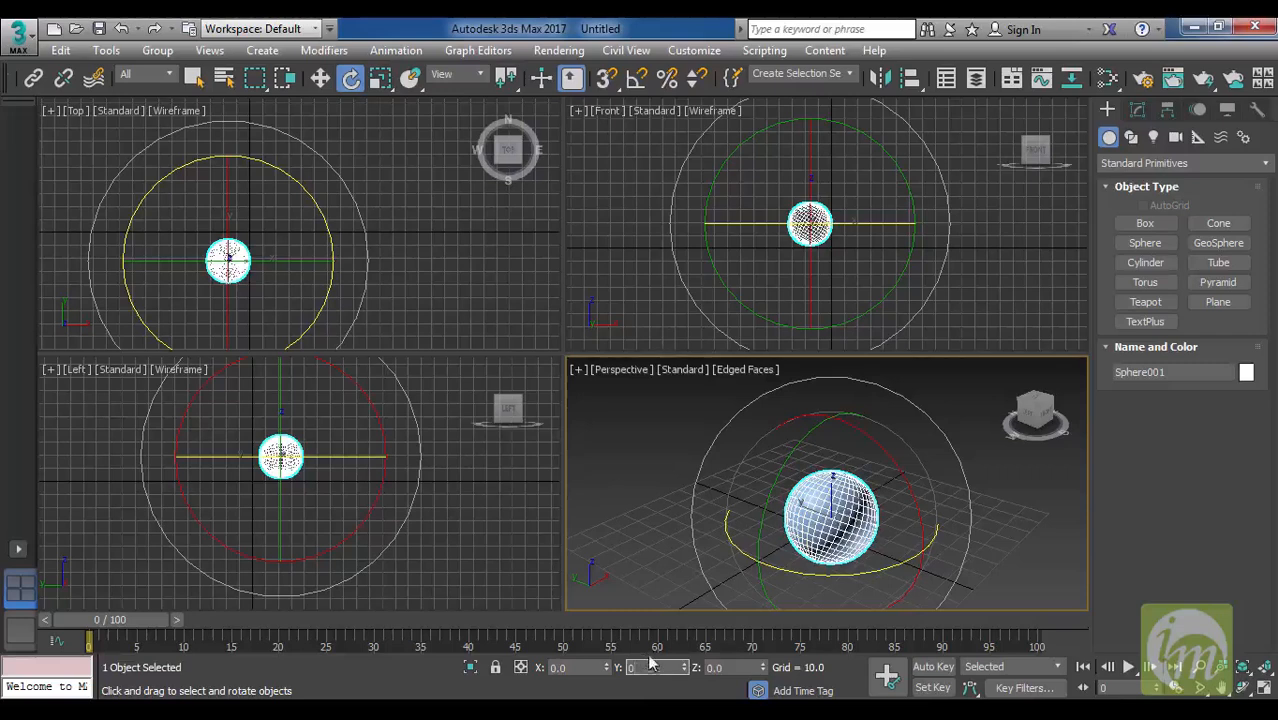
pyautogui.press('Return')
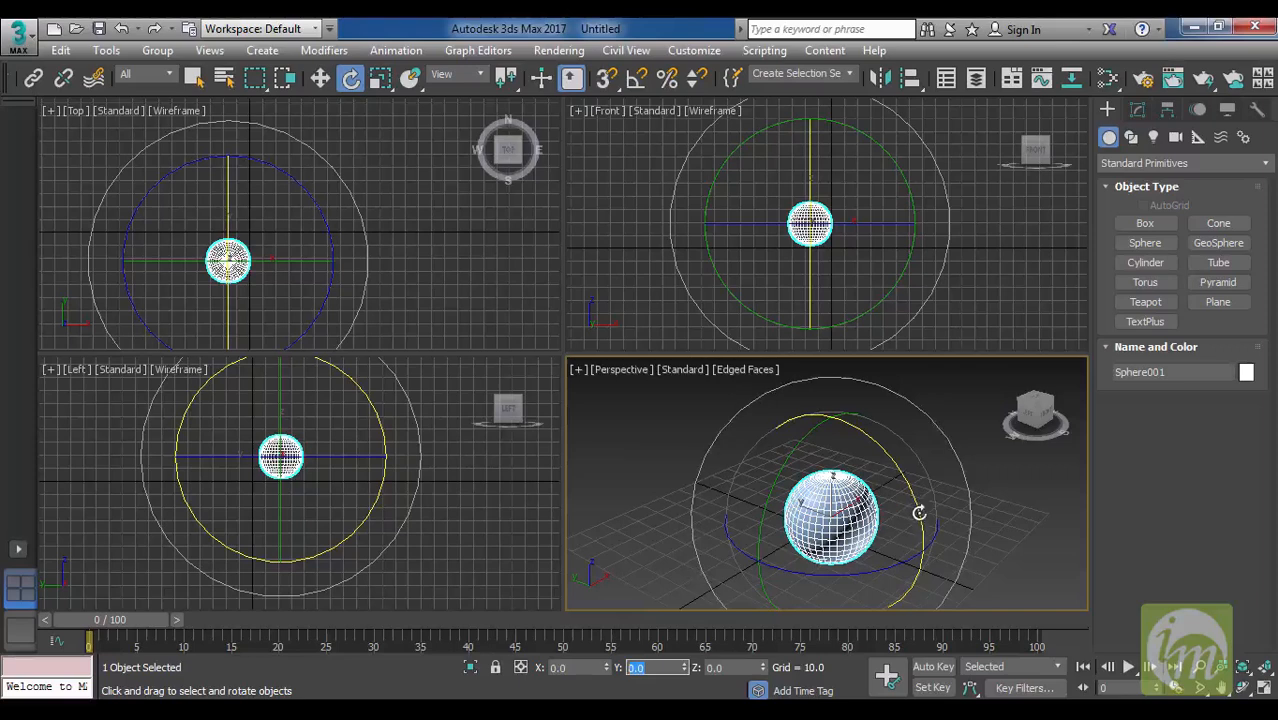
# Rotate the sphere back and forth about X to about -23 degrees, and reset the X rotation to 0.
pyautogui.moveTo(913, 502)
pyautogui.mouseDown()
pyautogui.moveTo(876, 443)
pyautogui.moveTo(916, 522)
pyautogui.mouseUp()
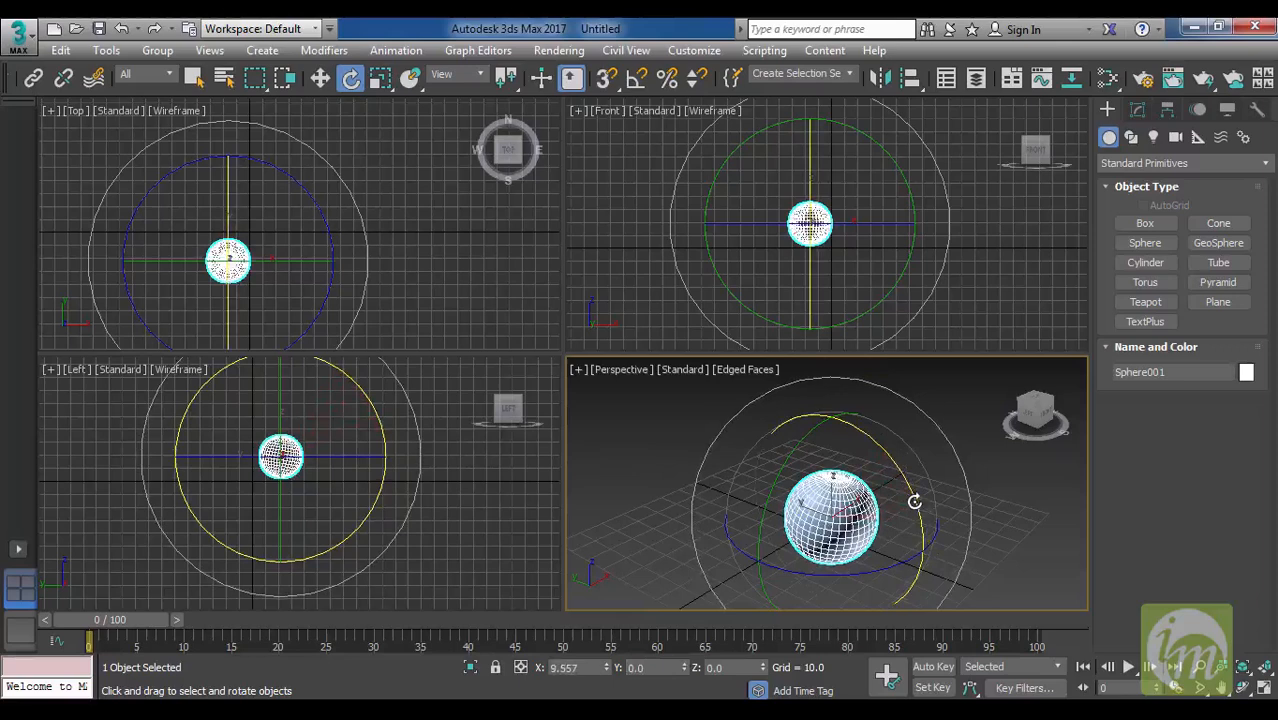
pyautogui.moveTo(913, 502); pyautogui.dragTo(880, 460)
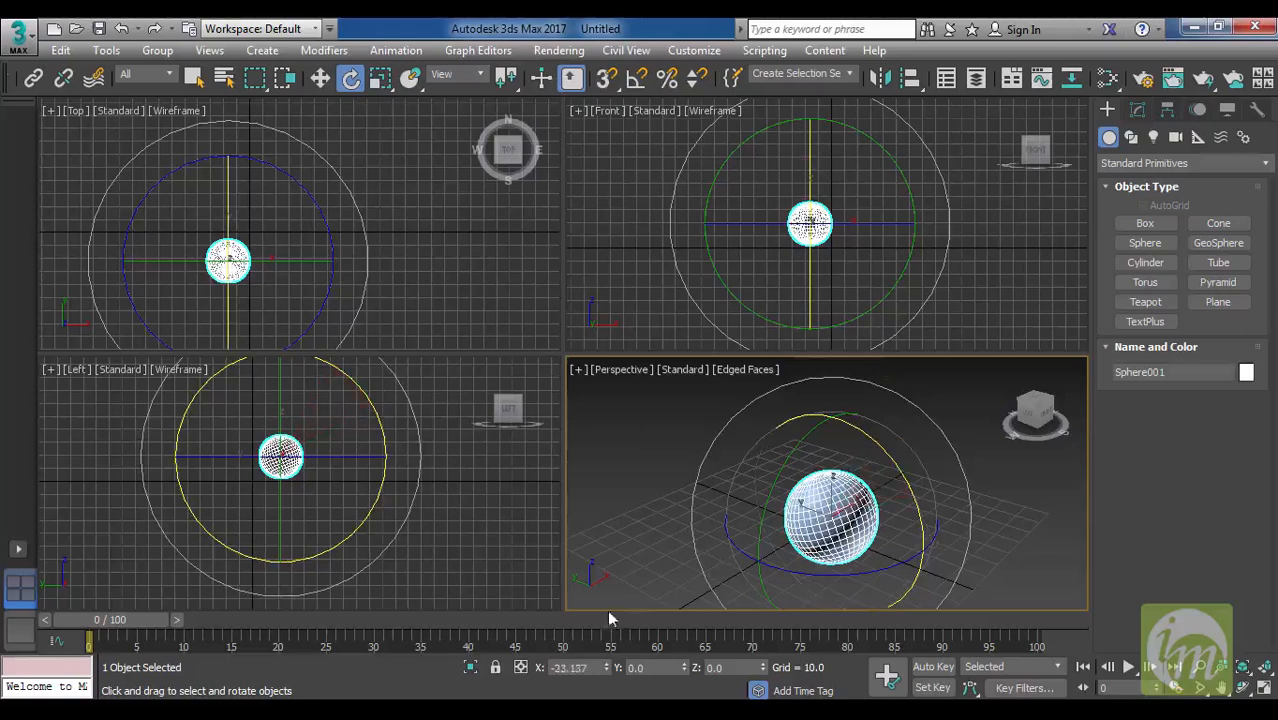
pyautogui.doubleClick(594, 665)
pyautogui.write('0')
pyautogui.press('Return')
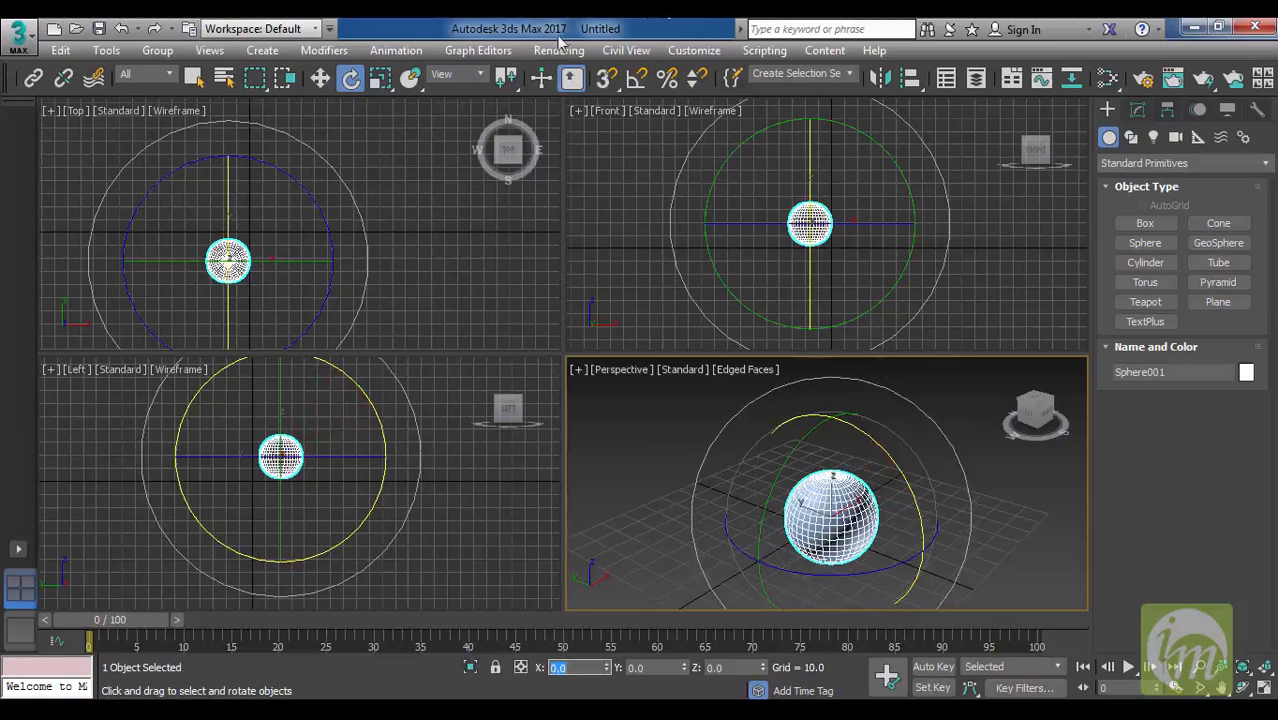
# Activate Select and Uniform Scale, and open the sphere's modifiable parameters.
pyautogui.click(381, 79)
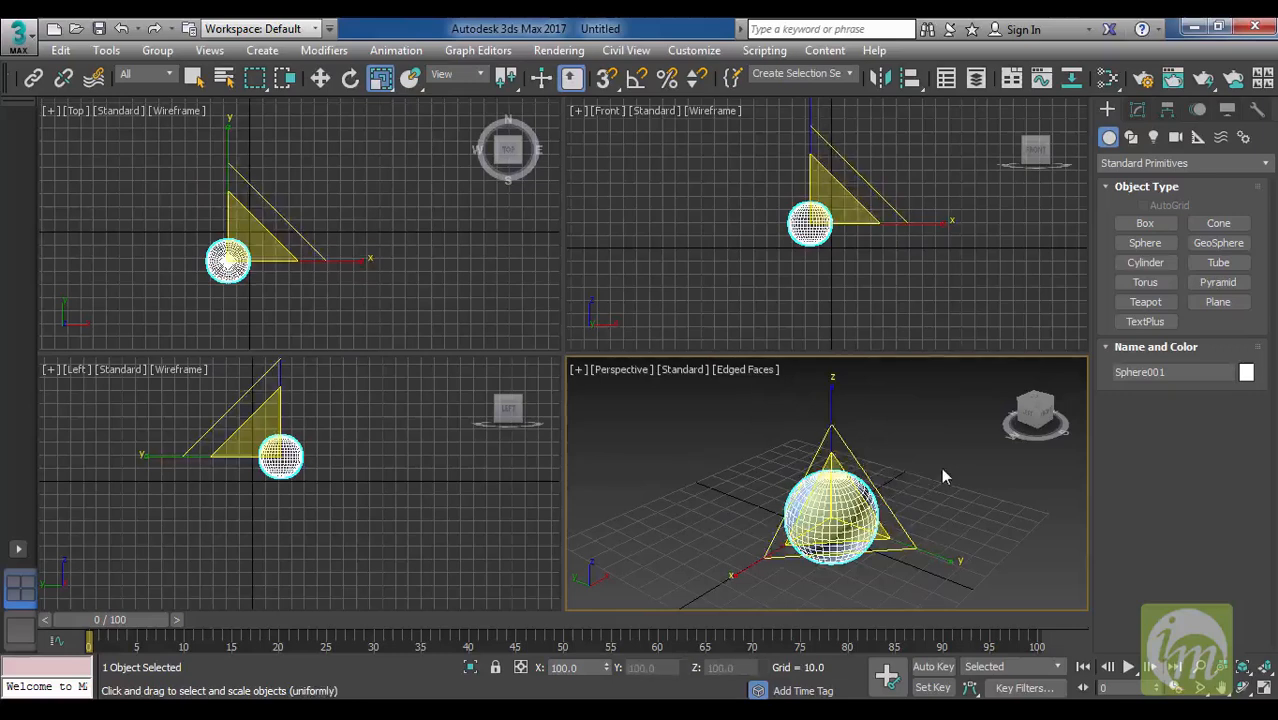
pyautogui.click(1136, 110)
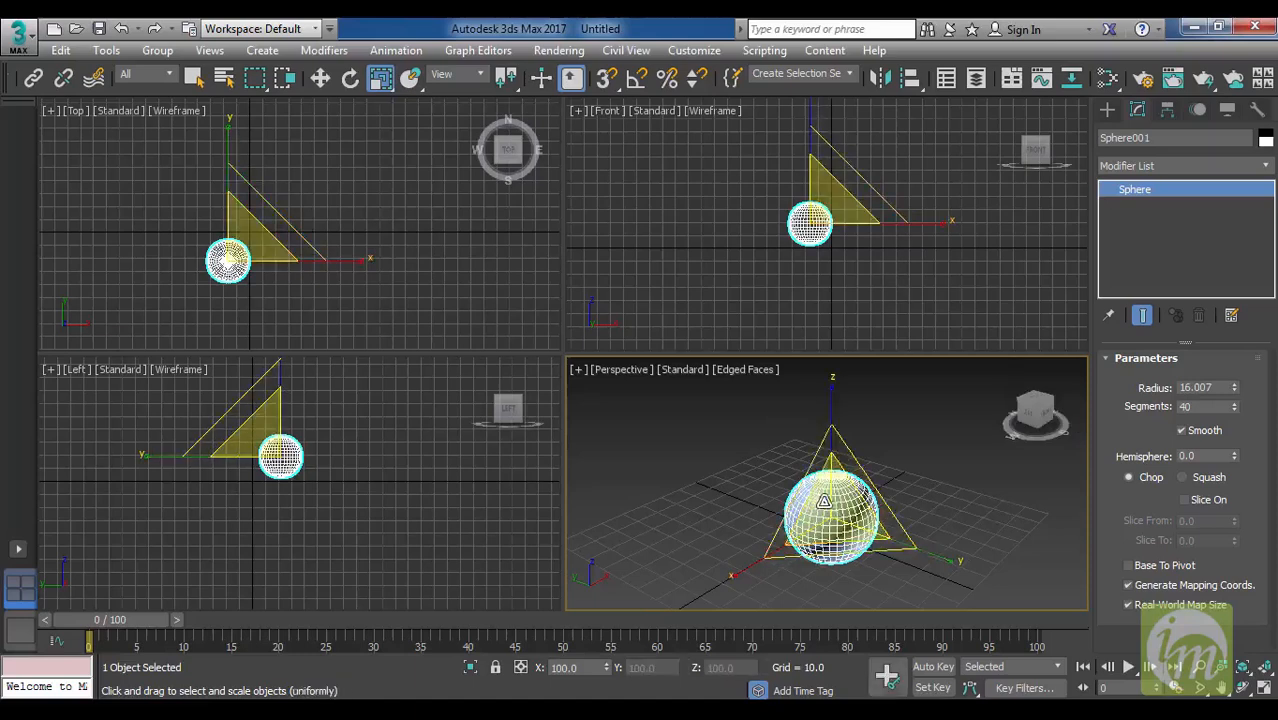
# Scale the sphere uniformly to about 184%, check its Radius parameter, and undo the scaling.
pyautogui.moveTo(837, 512); pyautogui.dragTo(855, 440)
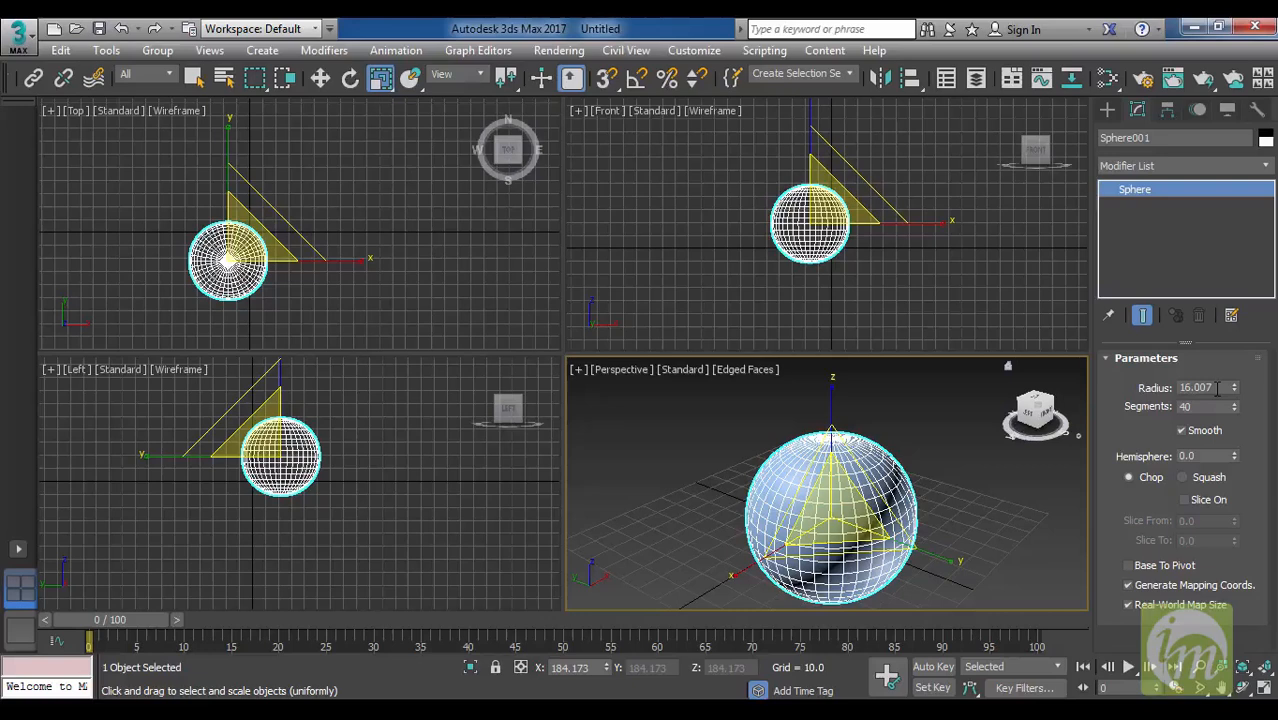
pyautogui.doubleClick(1210, 388)
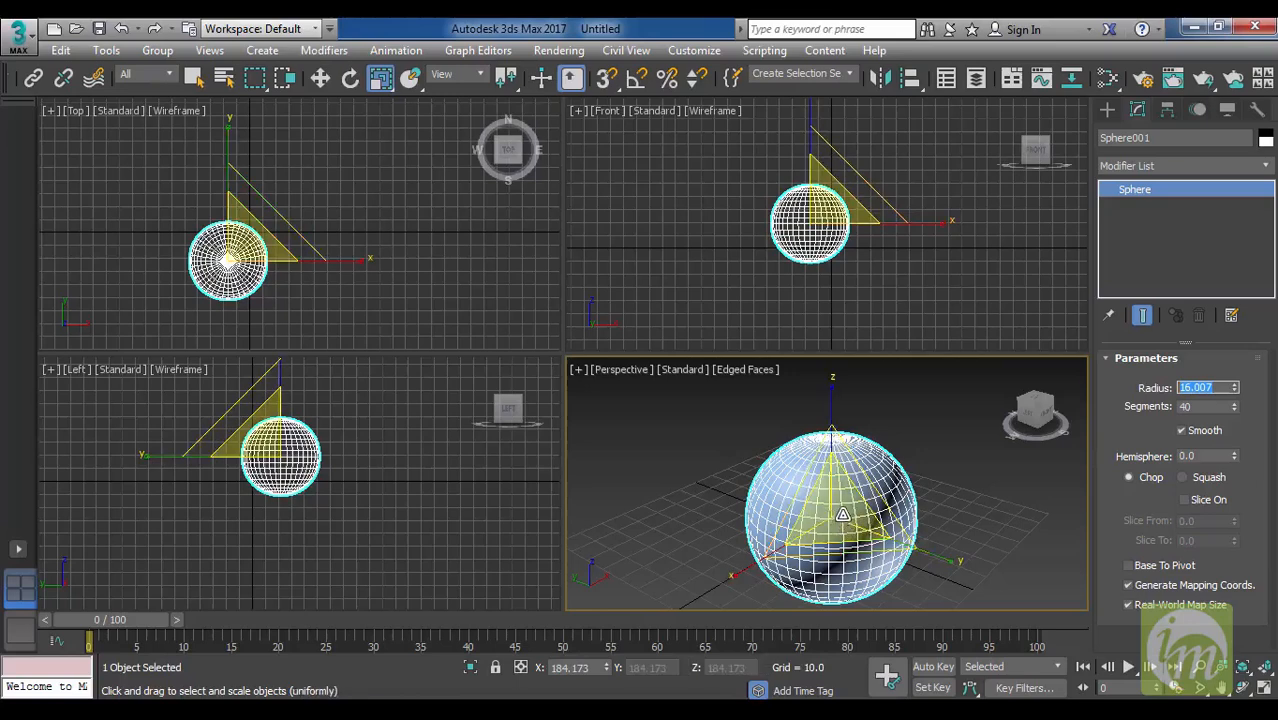
pyautogui.middleClick(897, 486)
pyautogui.hotkey('ctrl', 'z')
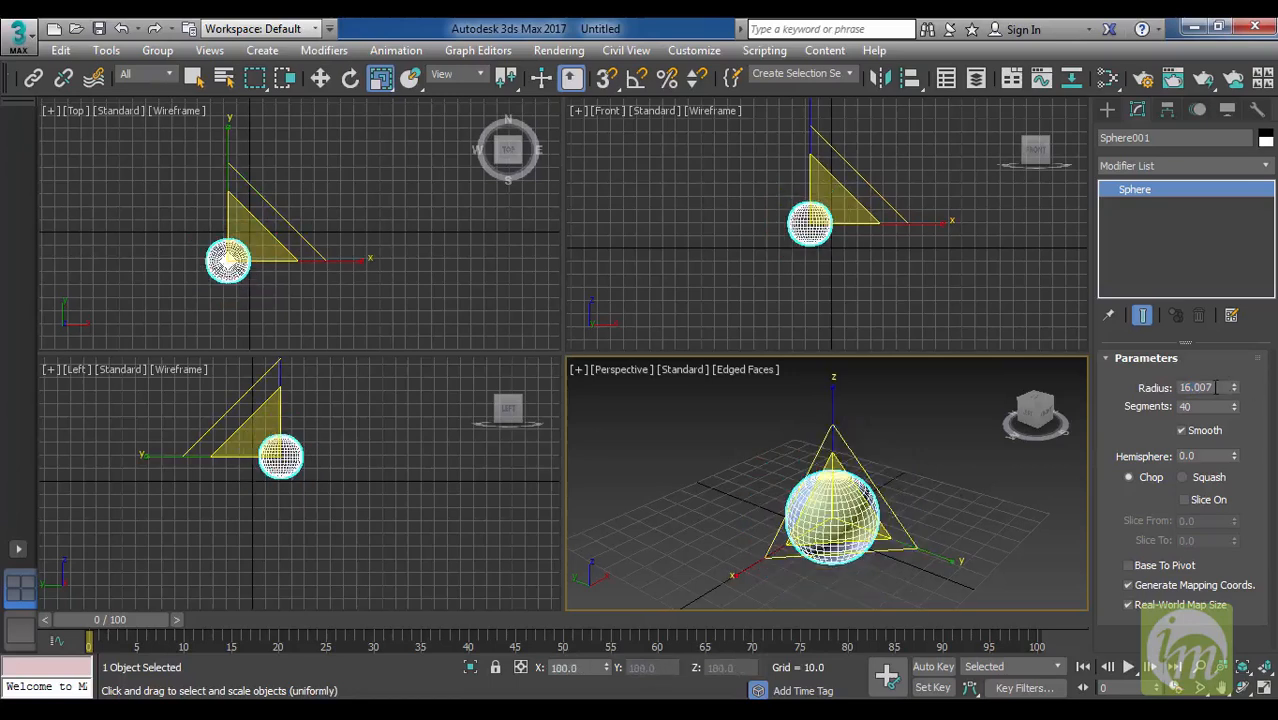
# Enlarge the sphere's radius to about 33.9, and try a uniform scale down to about 50% before undoing it.
pyautogui.moveTo(1234, 392); pyautogui.dragTo(1243, 265)
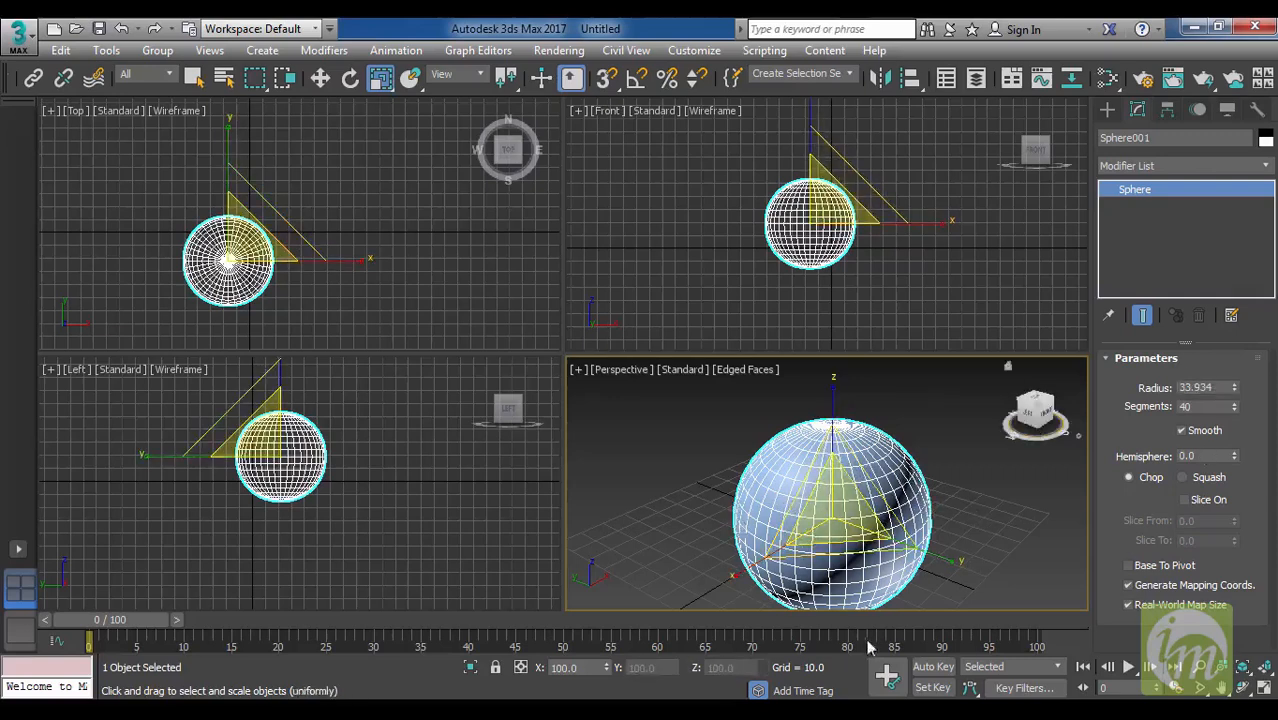
pyautogui.moveTo(842, 511); pyautogui.dragTo(746, 606)
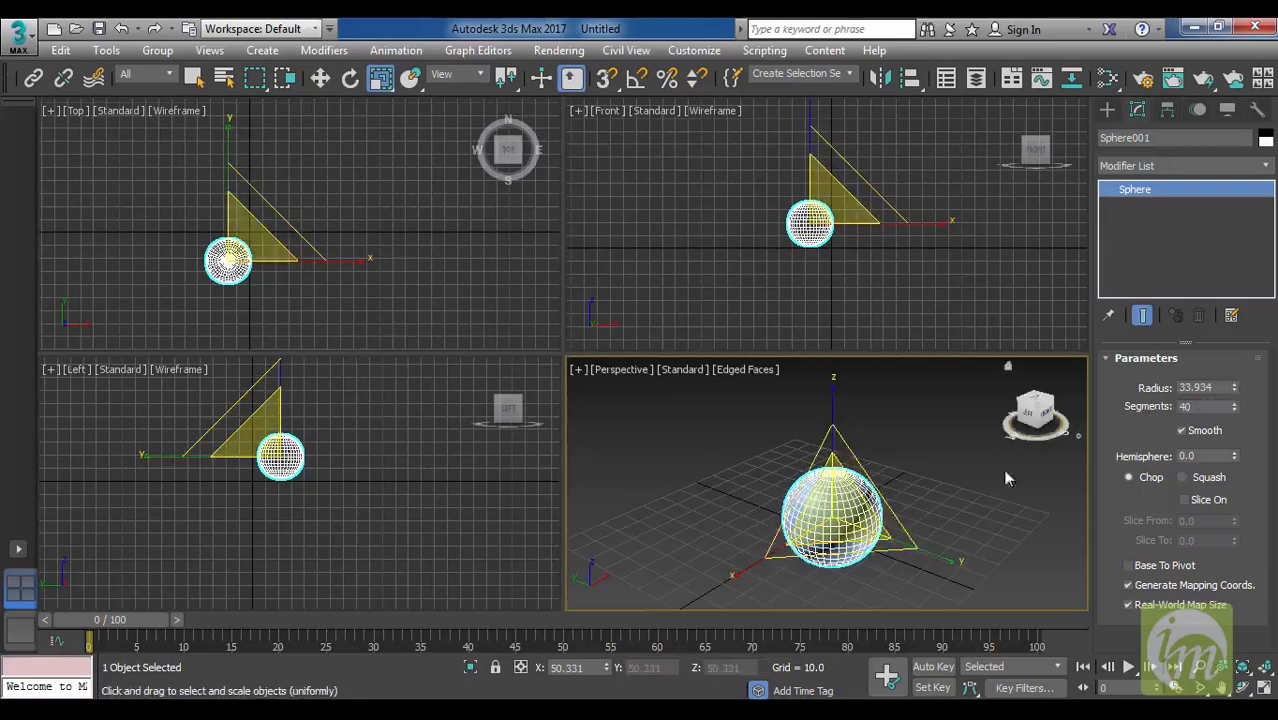
pyautogui.hotkey('ctrl', 'z')
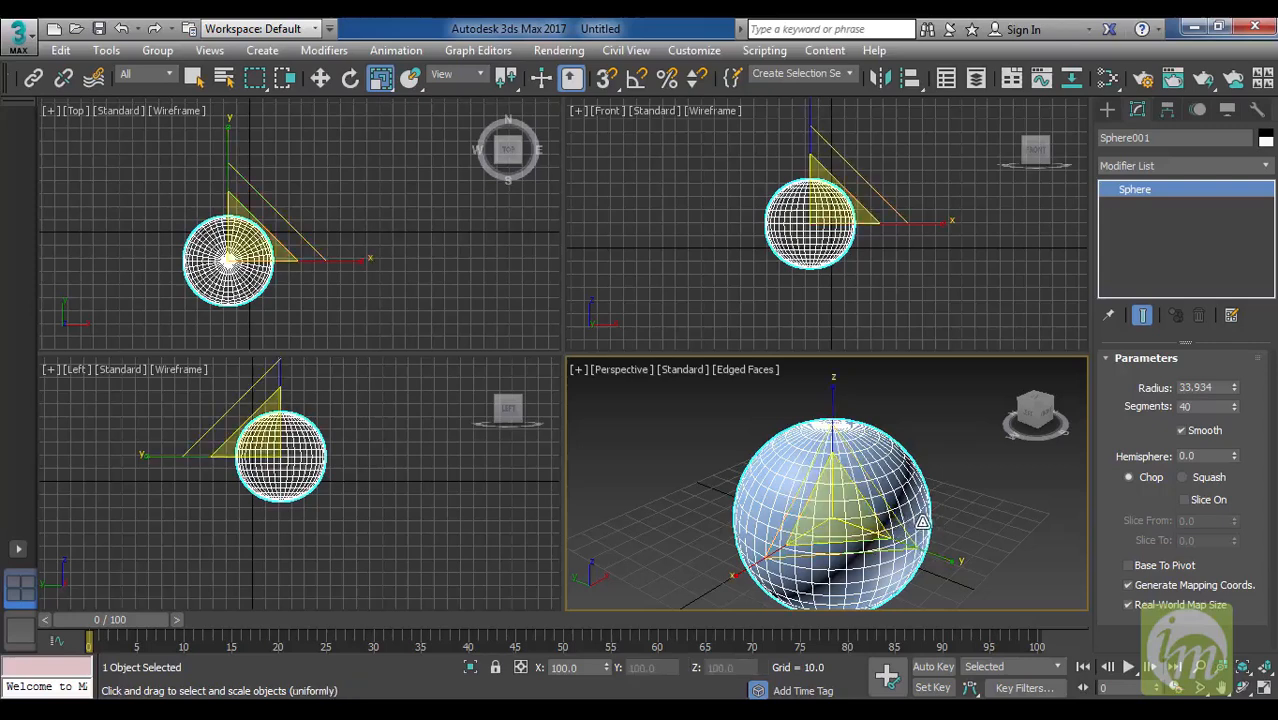
# Scale the sphere to about 77% along Y and 143% along Z, and set its X scale to 0.
pyautogui.moveTo(958, 562); pyautogui.dragTo(921, 553)
pyautogui.moveTo(727, 588); pyautogui.dragTo(760, 557)
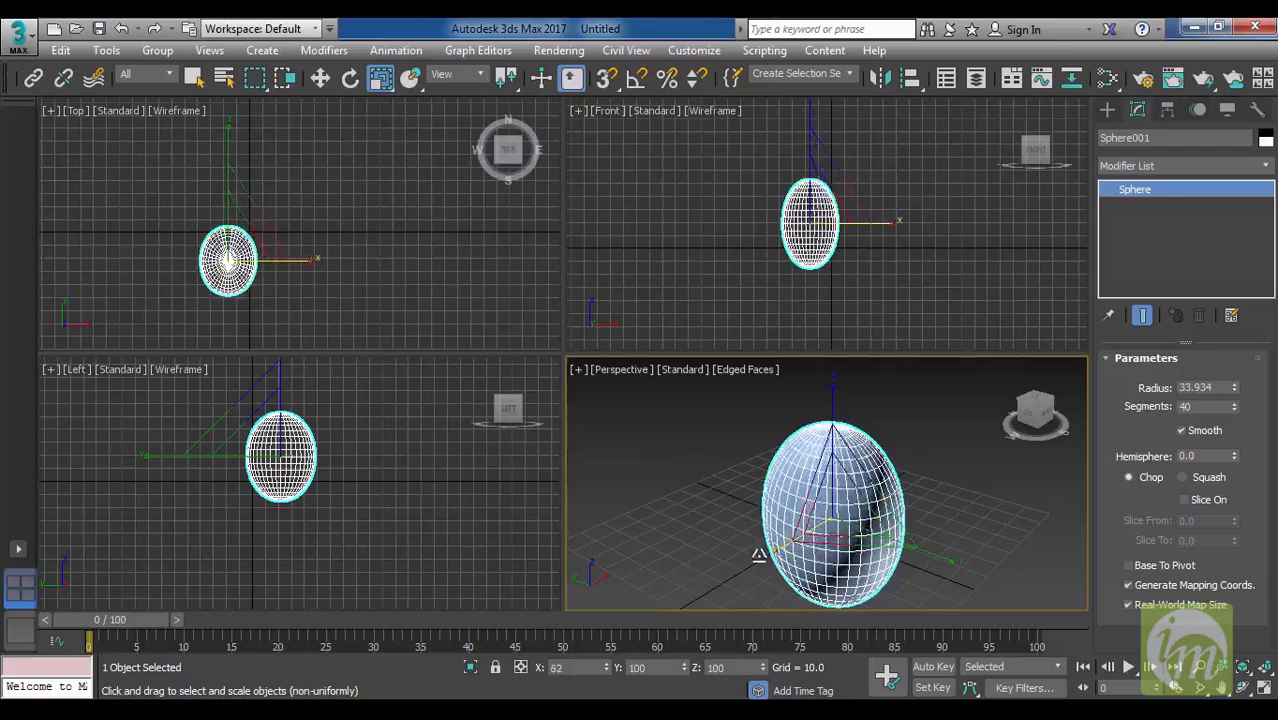
pyautogui.moveTo(832, 384); pyautogui.dragTo(837, 357)
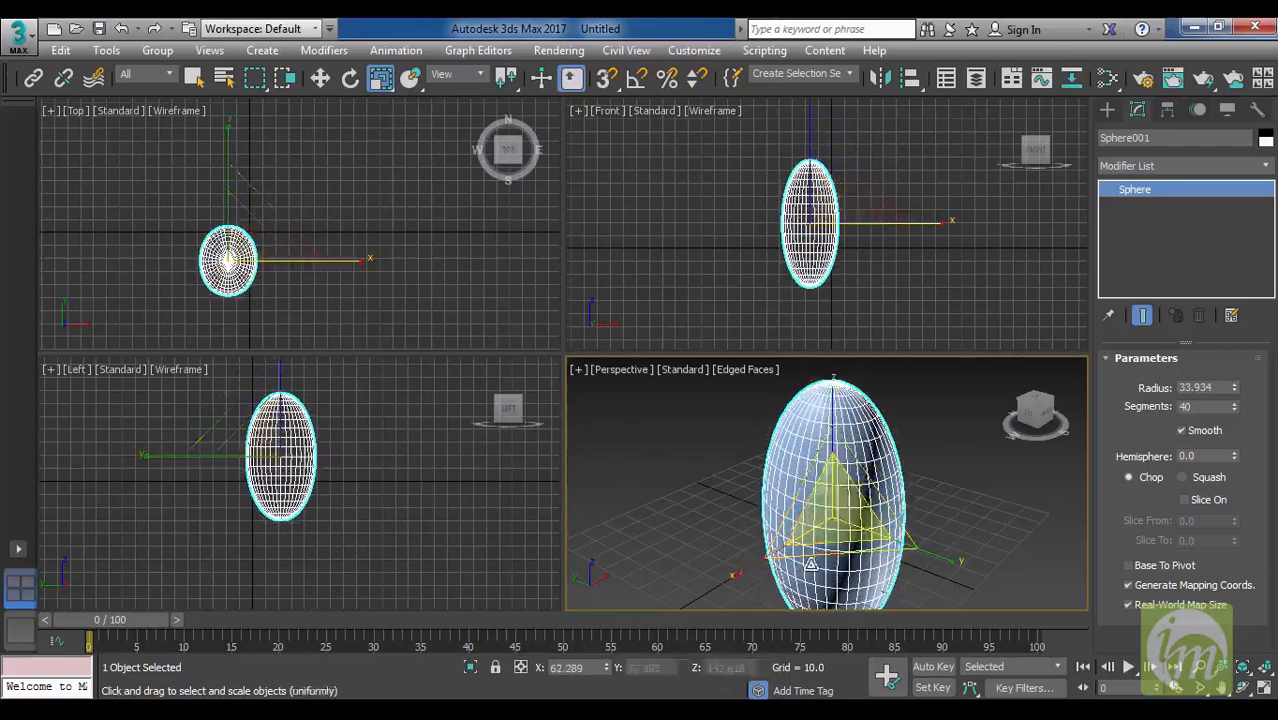
pyautogui.click(566, 667)
pyautogui.write('0')
pyautogui.press('Return')
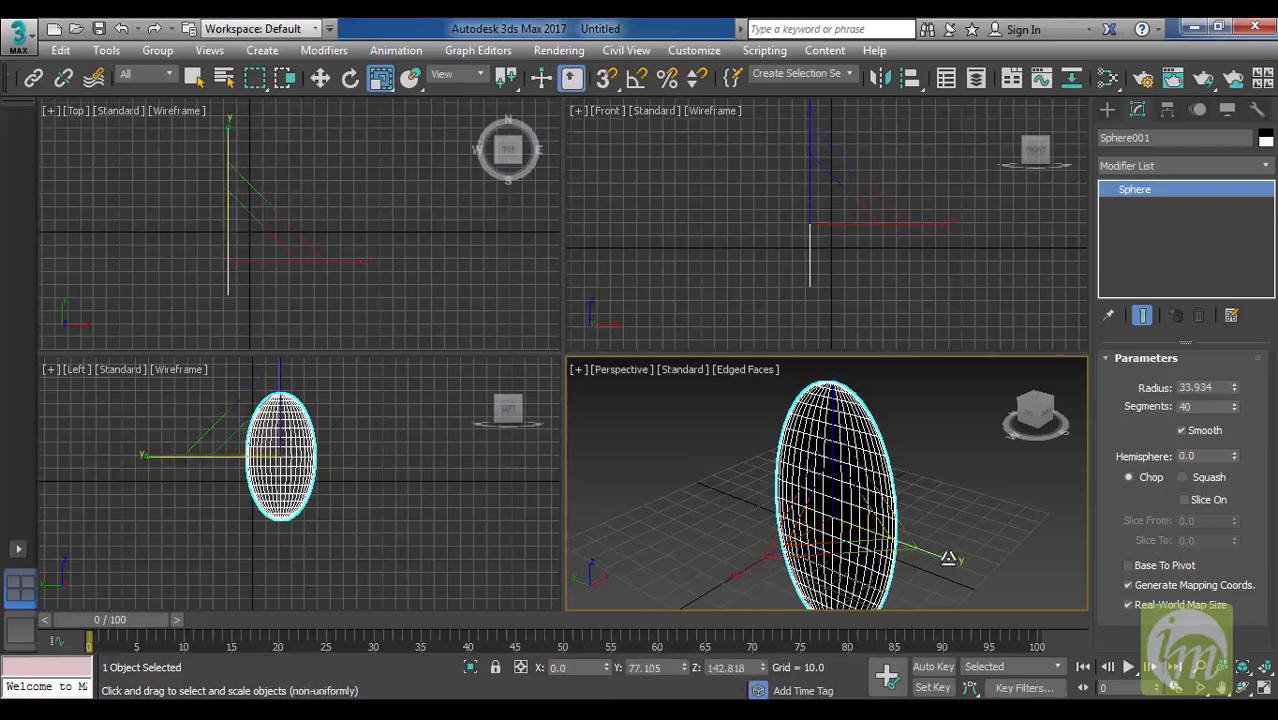
# Scale the sphere evenly on all three axes to about 69%.
pyautogui.moveTo(838, 507); pyautogui.dragTo(872, 483)
pyautogui.moveTo(867, 535); pyautogui.dragTo(831, 556)
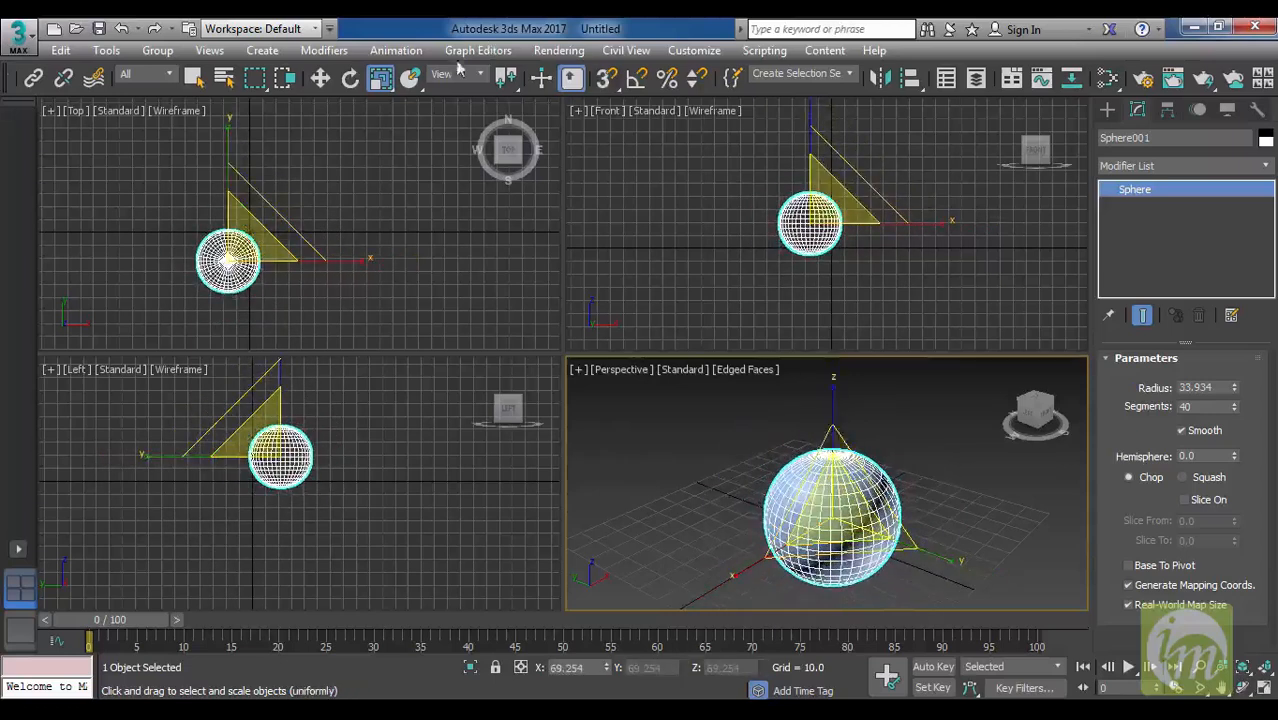
# With Select and Non-uniform Scale, scale the sphere to about 66.7% overall, try scaling along Z and Y, and undo those two.
pyautogui.moveTo(378, 86); pyautogui.dragTo(382, 146)
pyautogui.moveTo(846, 507)
pyautogui.mouseDown()
pyautogui.moveTo(847, 487)
pyautogui.moveTo(847, 507)
pyautogui.mouseUp()
pyautogui.moveTo(831, 392)
pyautogui.mouseDown()
pyautogui.moveTo(831, 347)
pyautogui.moveTo(827, 419)
pyautogui.moveTo(829, 388)
pyautogui.mouseUp()
pyautogui.moveTo(954, 560); pyautogui.dragTo(922, 550)
pyautogui.hotkey('ctrl', 'z')
pyautogui.hotkey('ctrl', 'z')
# Try deforming the sphere with Select and Squash, and undo the squash.
pyautogui.rightClick(362, 174)
pyautogui.moveTo(381, 78); pyautogui.dragTo(388, 170)
pyautogui.moveTo(871, 480); pyautogui.dragTo(842, 483)
pyautogui.hotkey('ctrl', 'z')
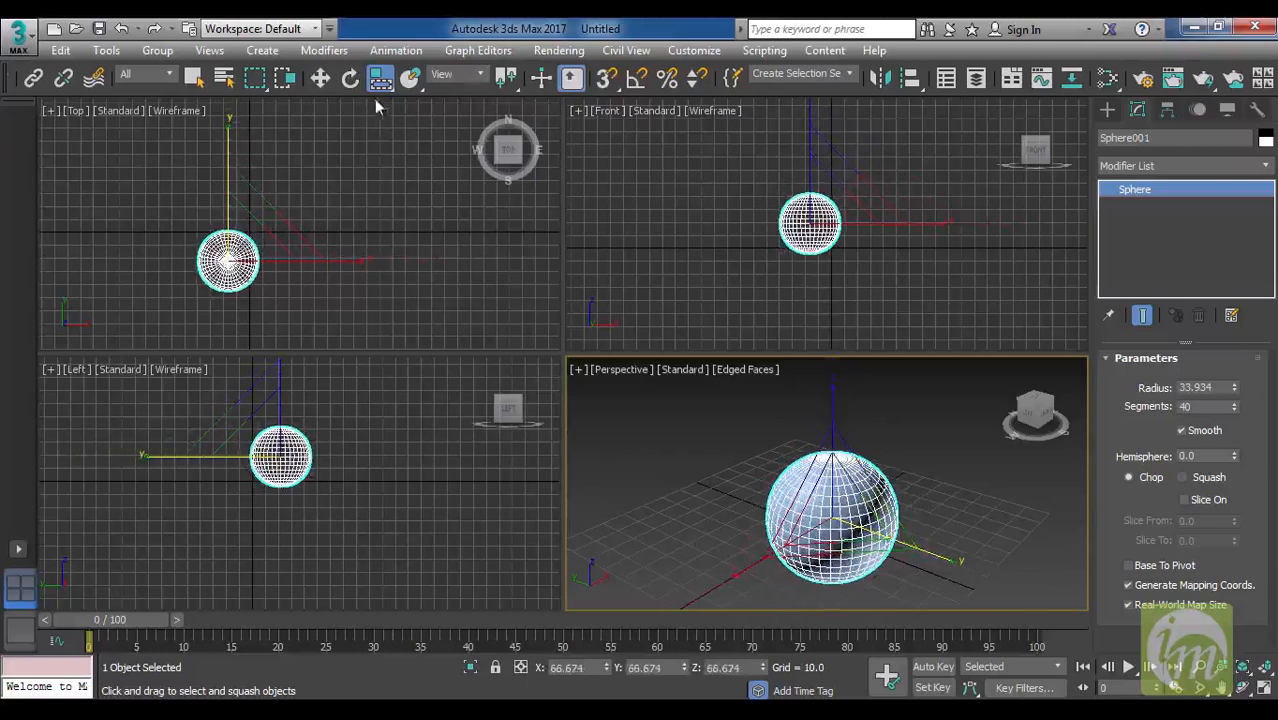
# Switch back to Select and Uniform Scale, and deselect and reselect the sphere.
pyautogui.moveTo(383, 82); pyautogui.dragTo(381, 110)
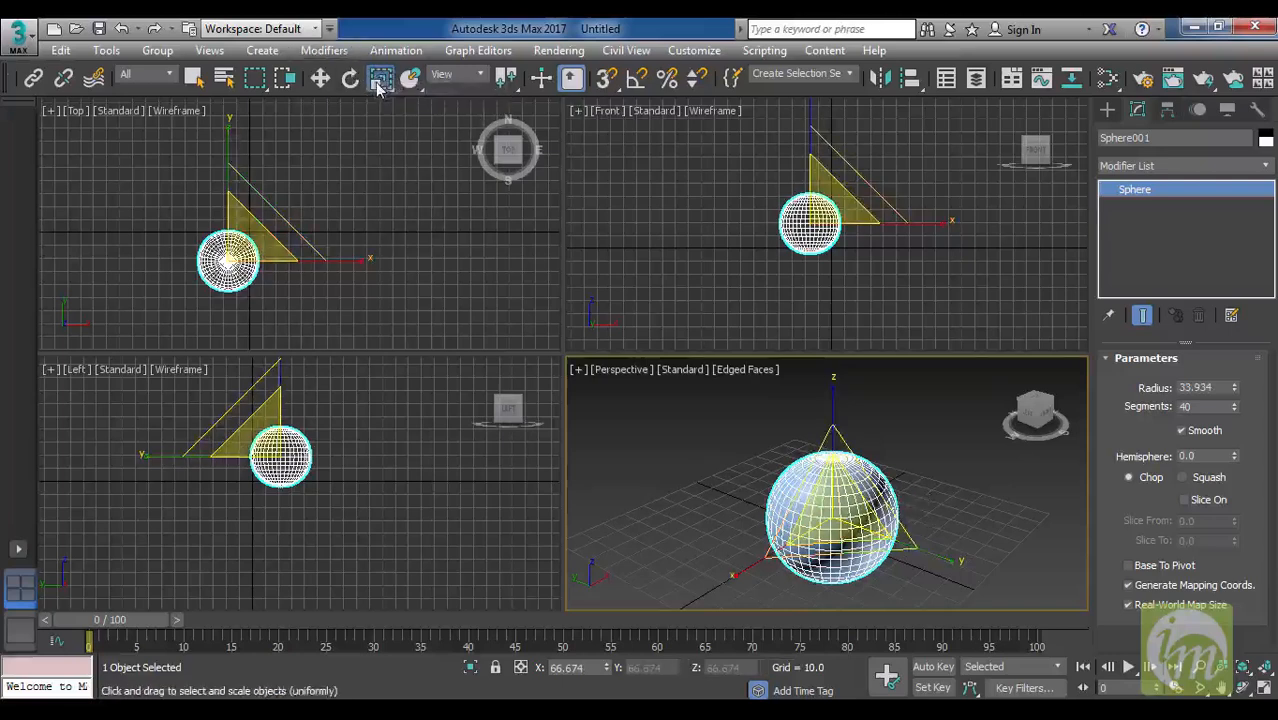
pyautogui.click(912, 477)
pyautogui.click(856, 500)
pyautogui.moveTo(381, 77); pyautogui.dragTo(381, 101)
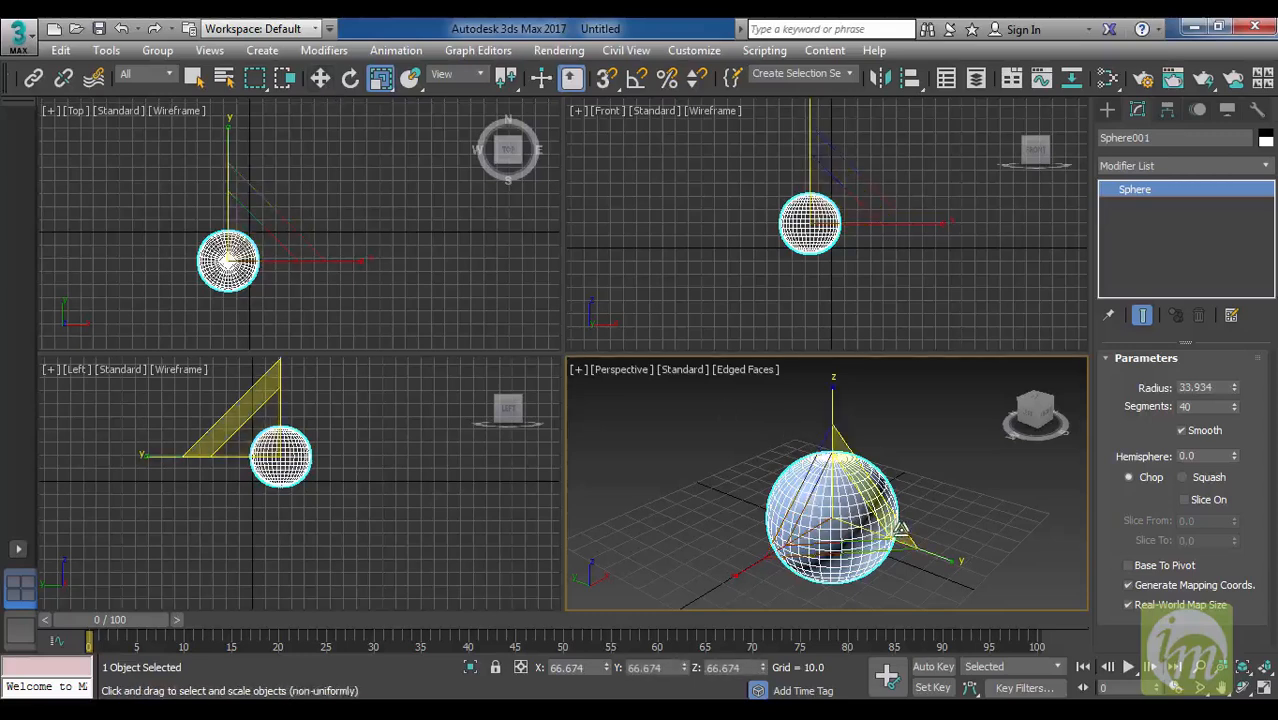
# Move the sphere along Z to about 19.6, and cycle through the Rotate and Scale tools back to Move.
pyautogui.press('w')
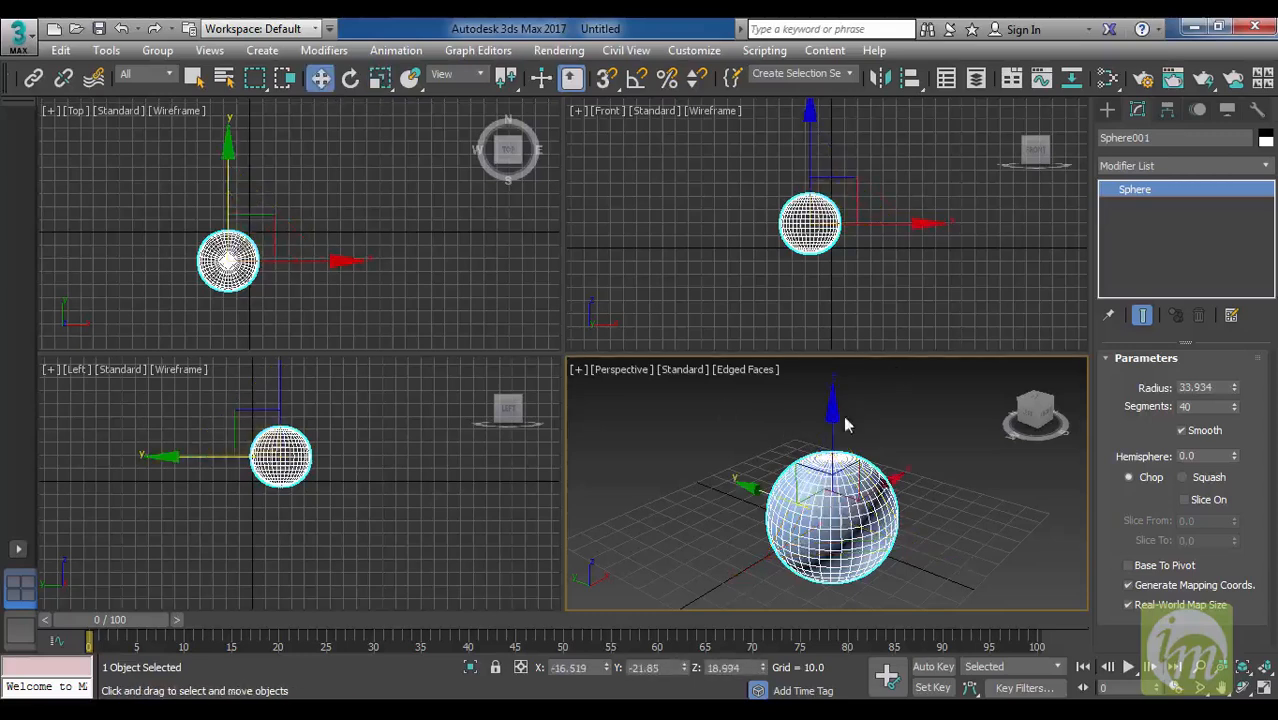
pyautogui.moveTo(835, 420)
pyautogui.mouseDown()
pyautogui.moveTo(836, 403)
pyautogui.moveTo(838, 423)
pyautogui.mouseUp()
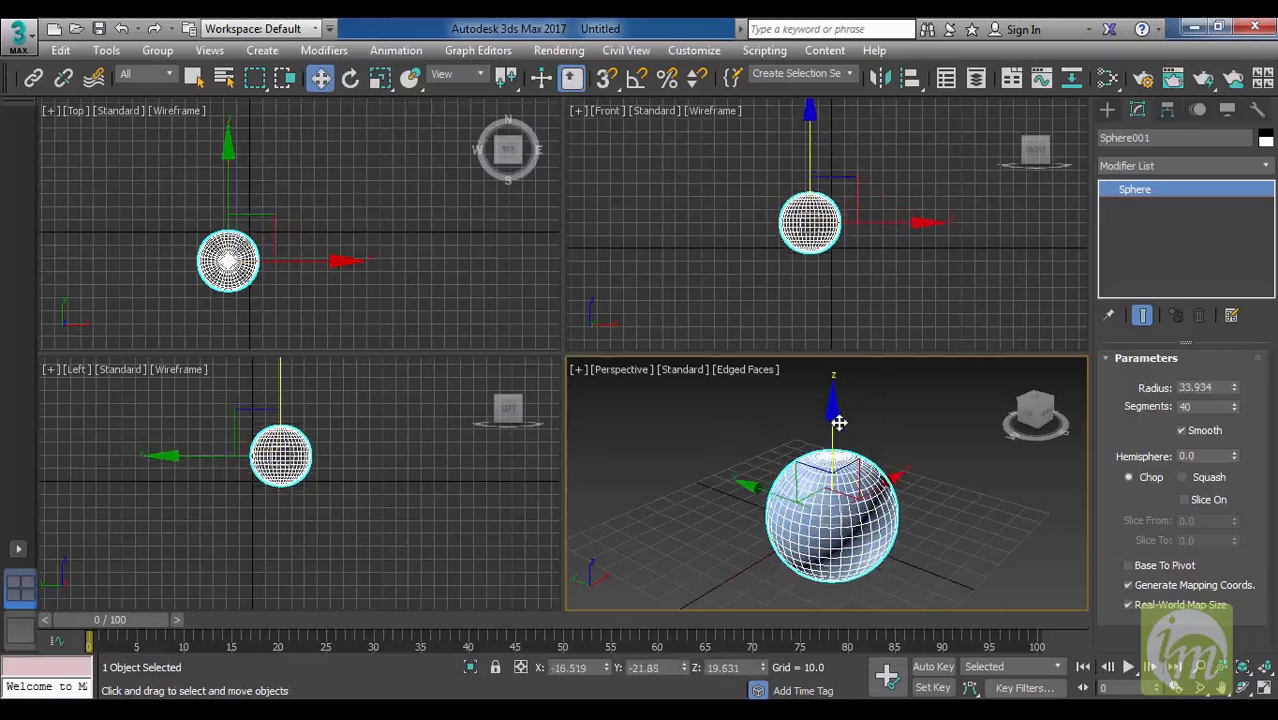
pyautogui.press('e')
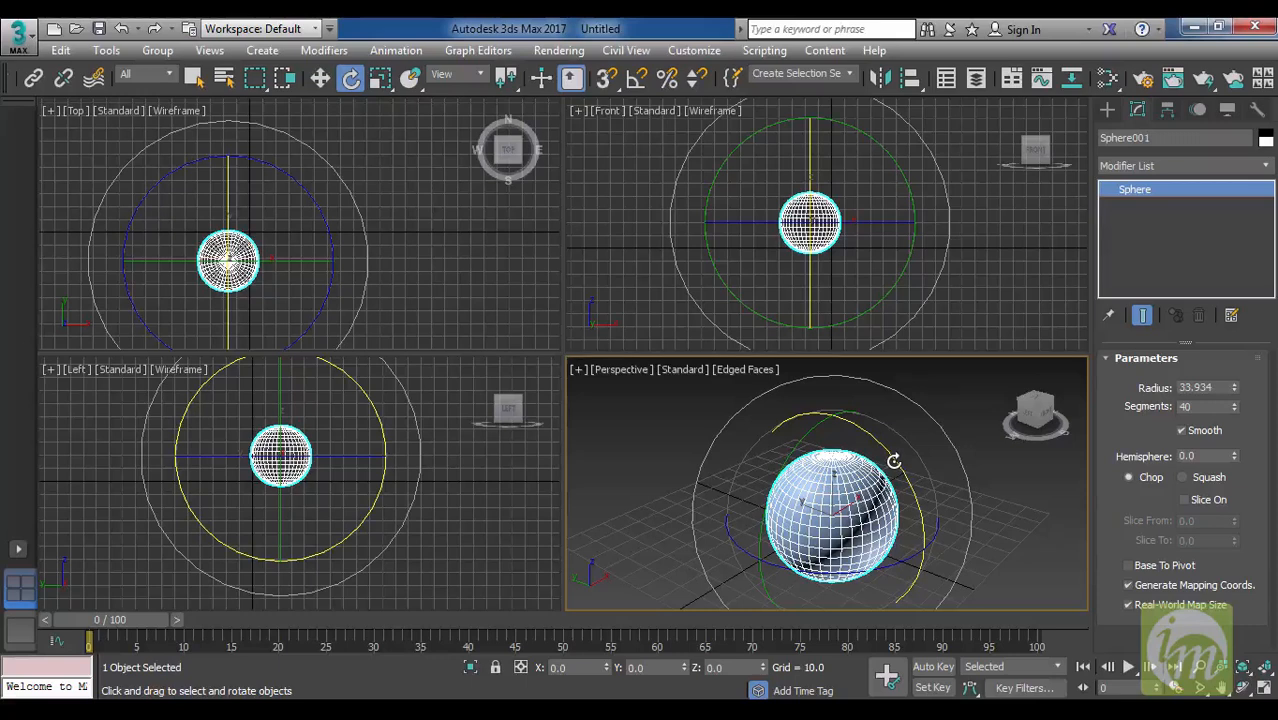
pyautogui.press('r')
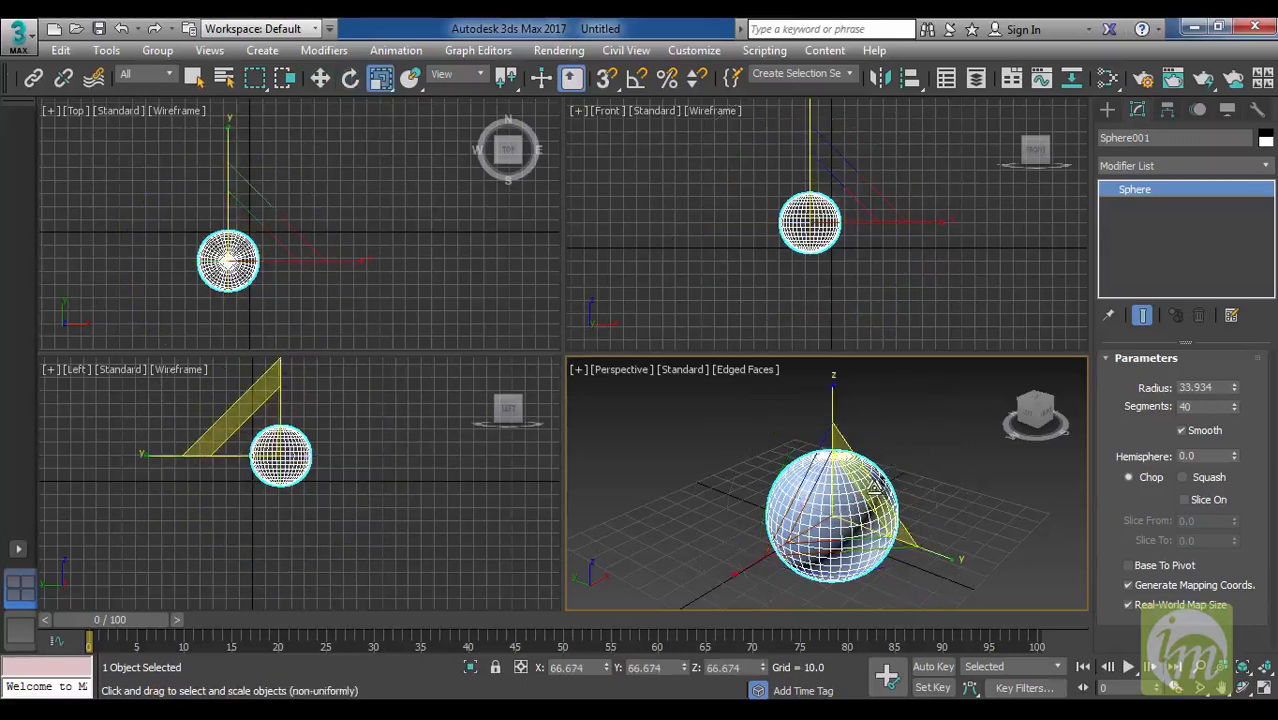
pyautogui.press('w')
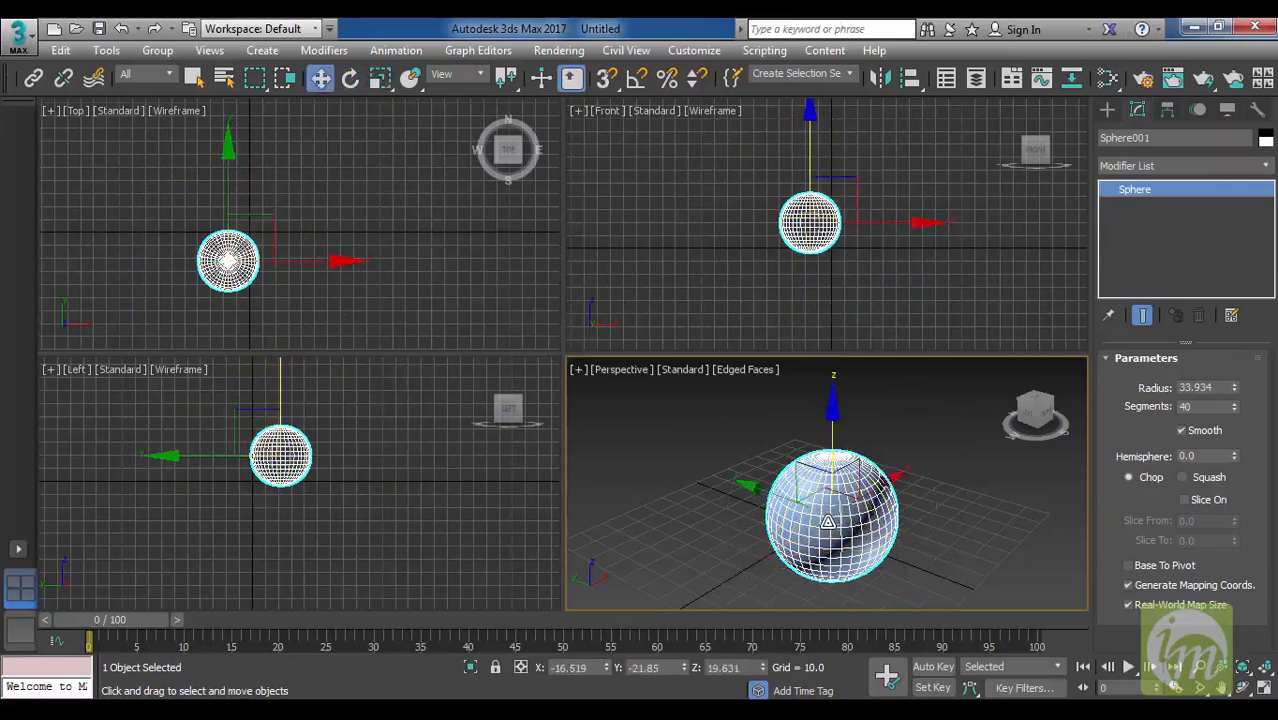
# Switch to the Rotate tool, return to Move, and activate Select and Uniform Scale for the sphere.
pyautogui.press('e')
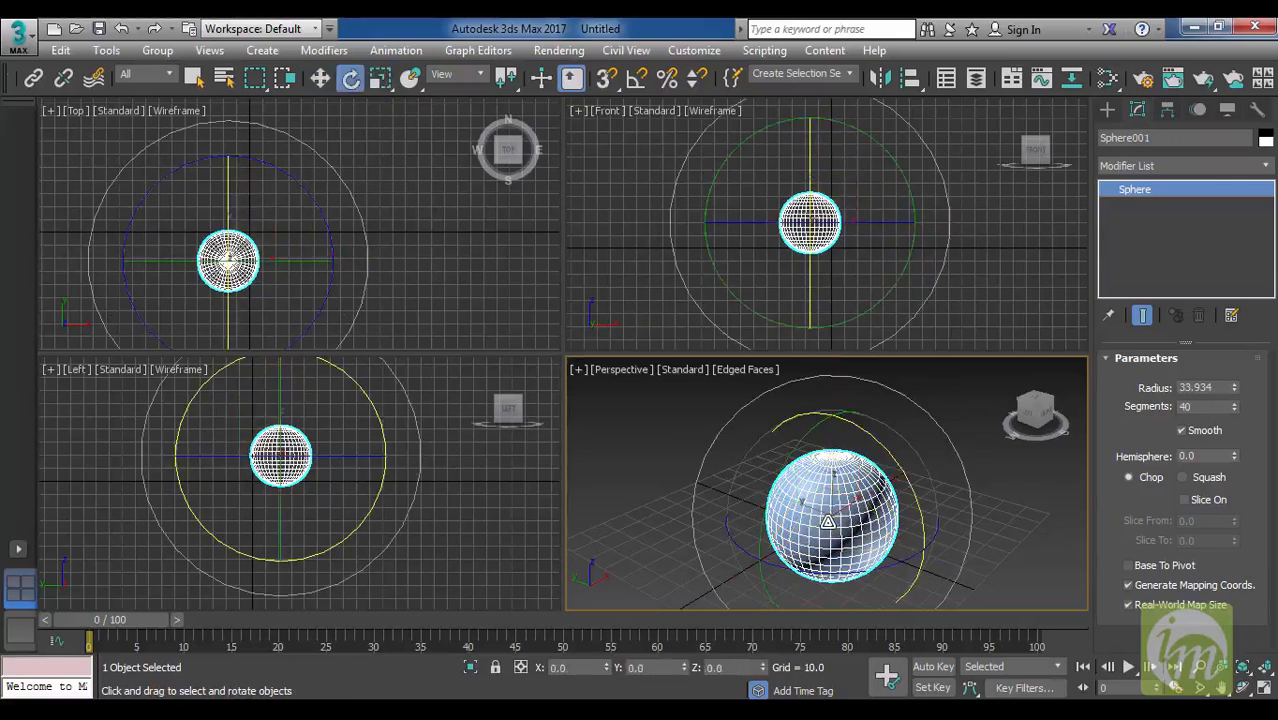
pyautogui.press('w')
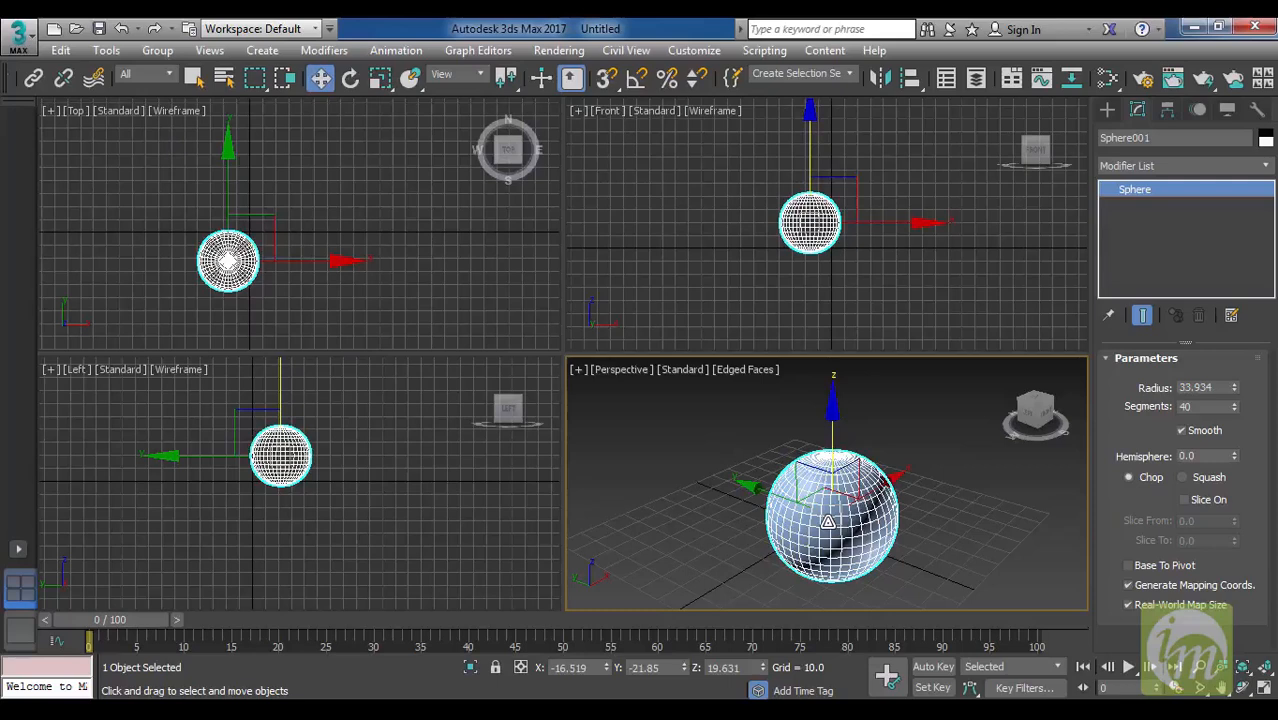
pyautogui.press('r')
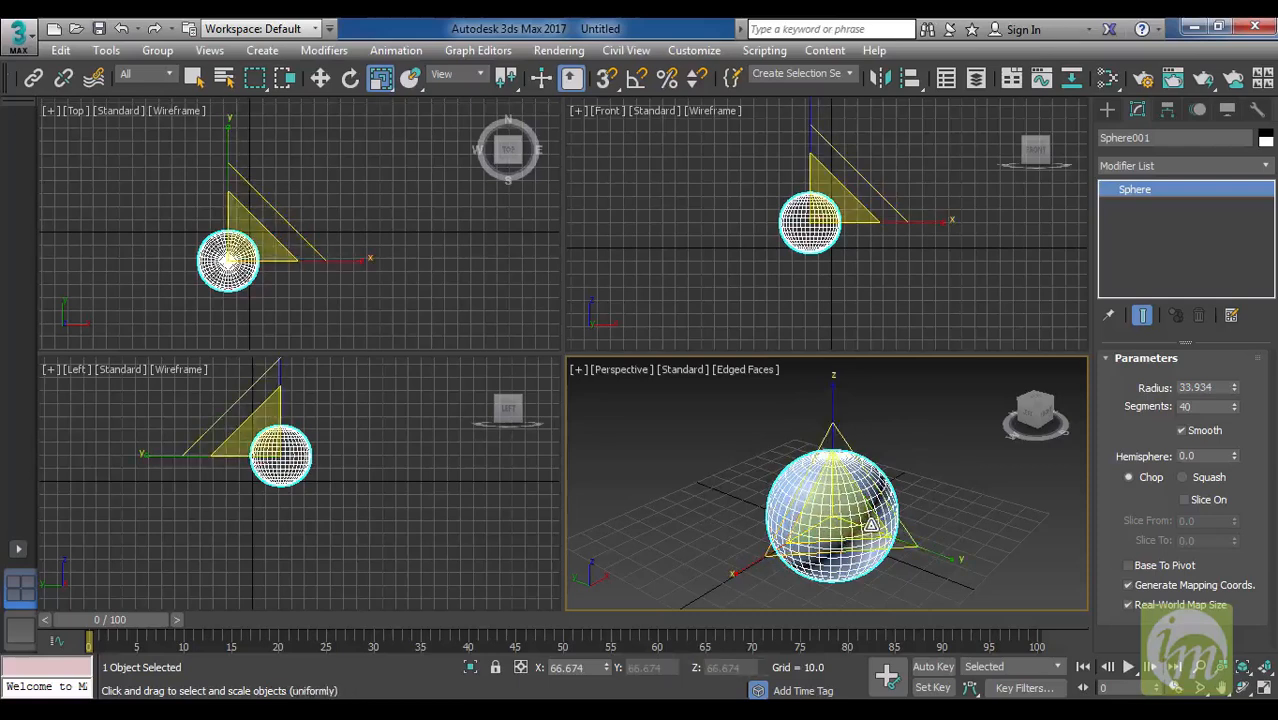
# Practise panning the Perspective view and zooming it in and out on the sphere.
pyautogui.scroll(-3, 860, 522)
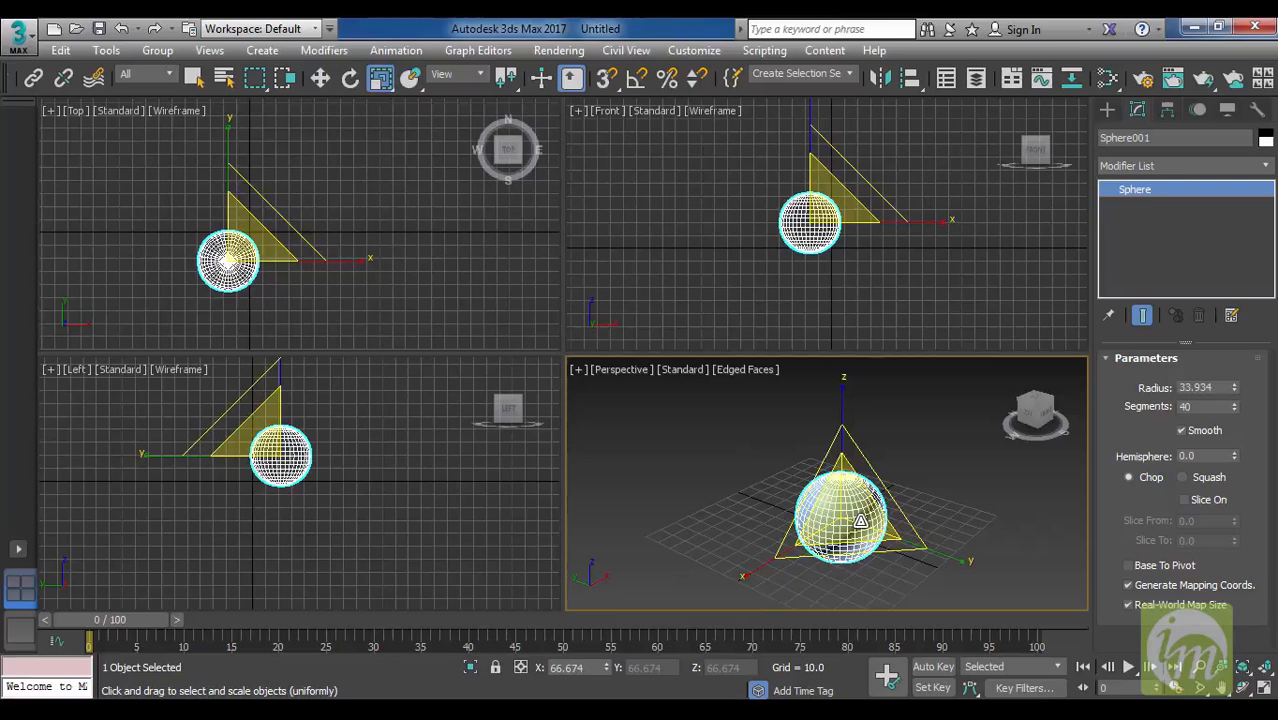
pyautogui.moveTo(838, 516); pyautogui.dragTo(848, 500, button='middle')
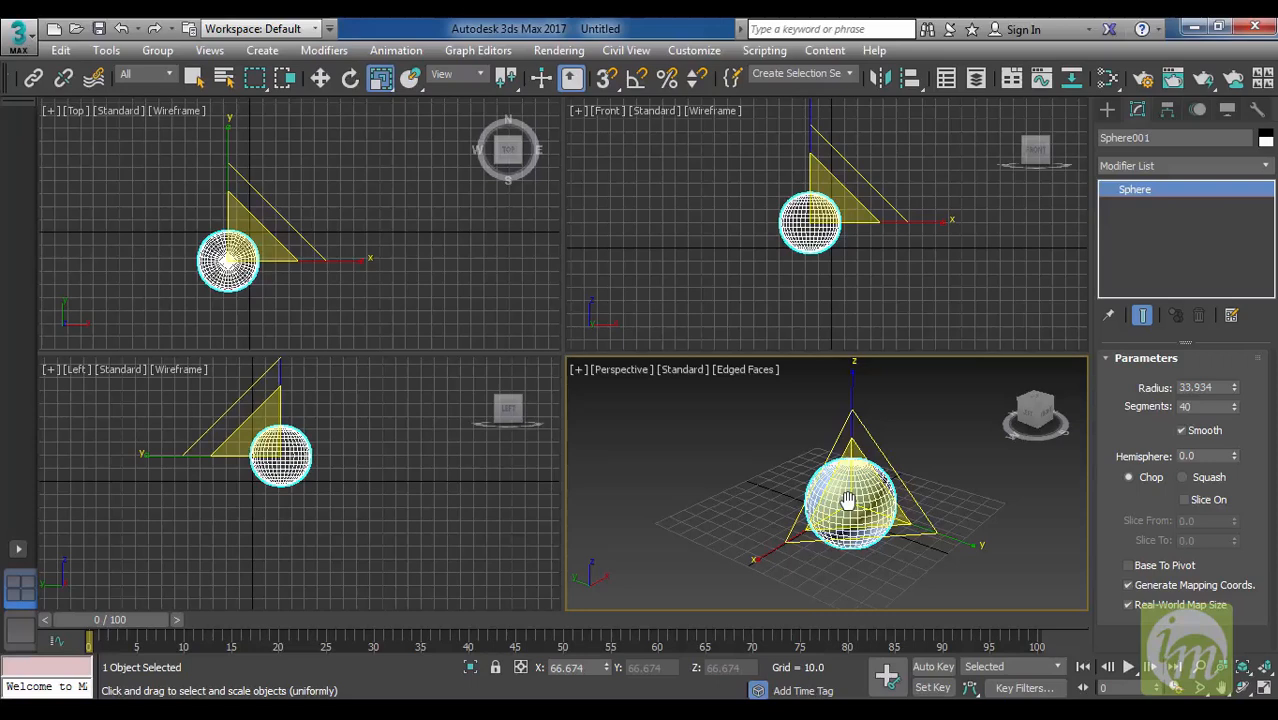
pyautogui.moveTo(850, 492); pyautogui.dragTo(865, 470, button='middle')
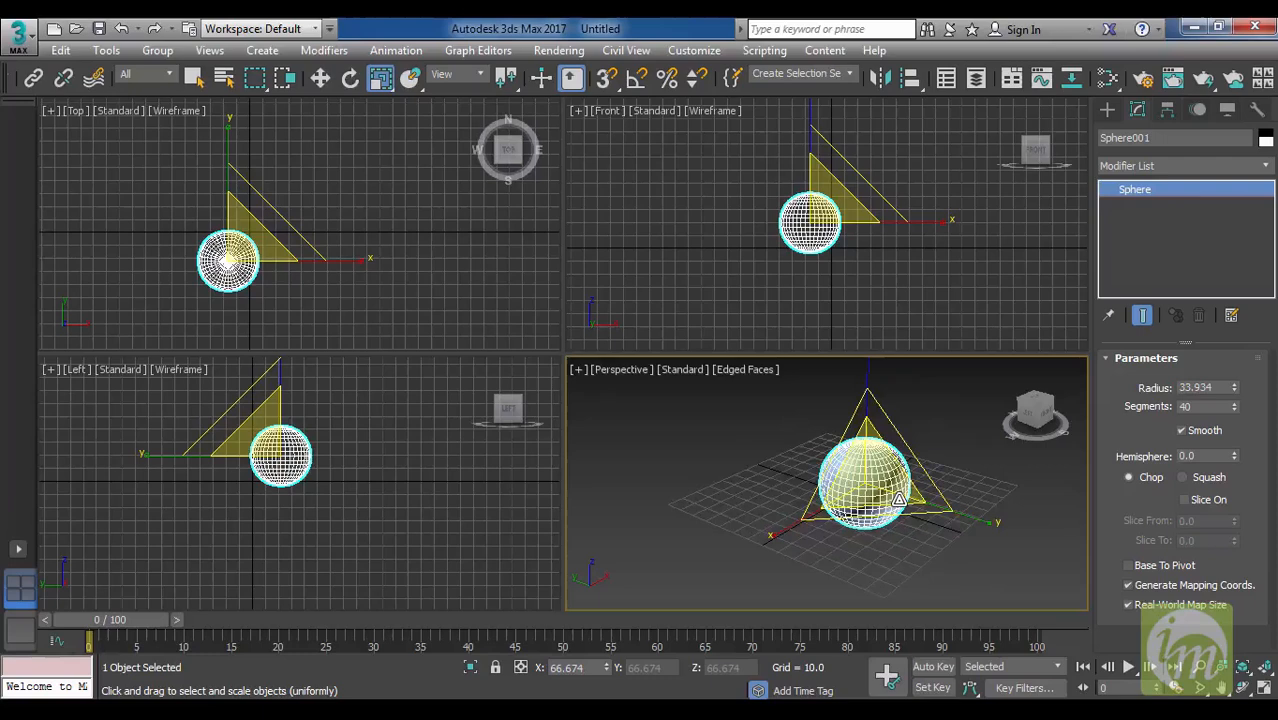
pyautogui.scroll(5, 899, 498)
pyautogui.scroll(-2, 841, 459)
pyautogui.scroll(-2, 841, 459)
pyautogui.scroll(3, 841, 459)
pyautogui.scroll(-3, 841, 459)
pyautogui.scroll(4, 841, 459)
pyautogui.scroll(-4, 841, 459)
pyautogui.scroll(2, 841, 459)
pyautogui.scroll(3, 842, 455)
pyautogui.scroll(-3, 842, 455)
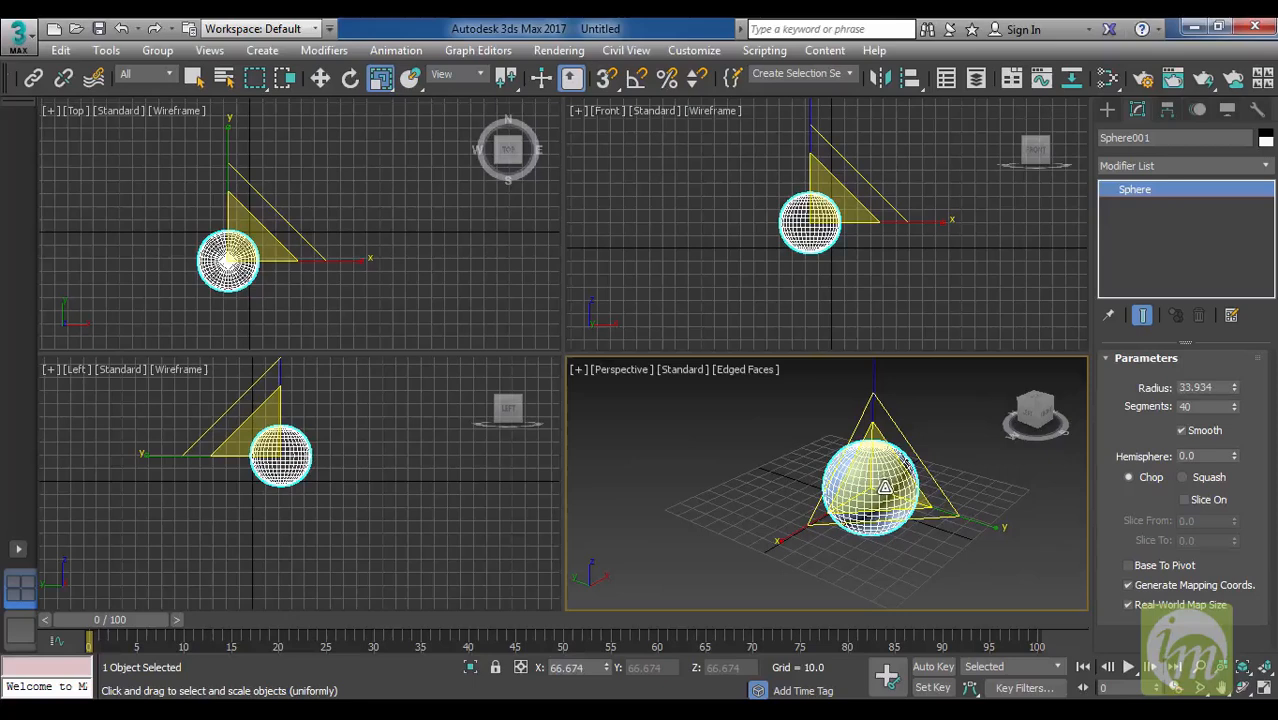
# Orbit the Perspective view around the sphere, and pan and zoom to inspect it from different angles.
pyautogui.keyDown('alt'); pyautogui.moveTo(885, 489); pyautogui.dragTo(858, 518, button='middle'); pyautogui.keyUp('alt')
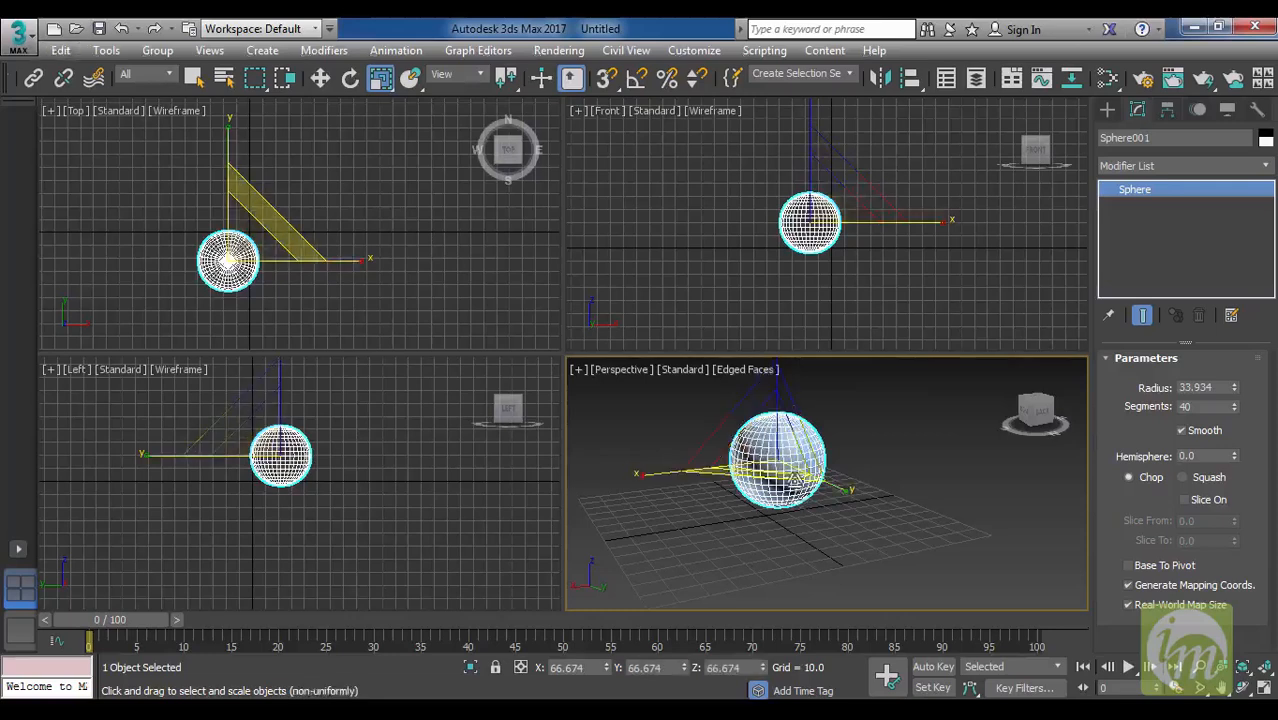
pyautogui.keyDown('alt'); pyautogui.moveTo(783, 466); pyautogui.dragTo(843, 475, button='middle'); pyautogui.keyUp('alt')
pyautogui.click(763, 545)
pyautogui.click(842, 480)
pyautogui.scroll(3, 862, 463)
pyautogui.scroll(-4, 865, 462)
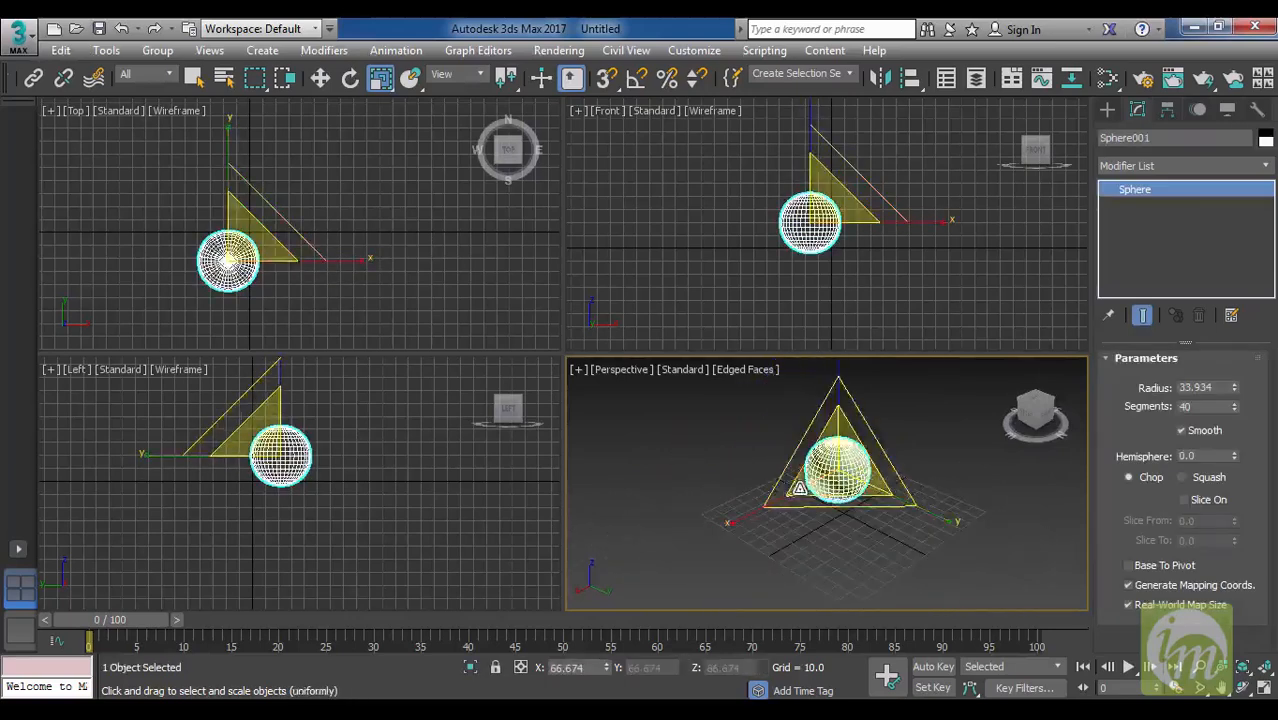
pyautogui.moveTo(854, 466); pyautogui.dragTo(863, 494, button='middle')
pyautogui.scroll(1, 860, 506)
pyautogui.scroll(-3, 860, 508)
pyautogui.scroll(4, 859, 508)
pyautogui.scroll(3, 860, 508)
pyautogui.scroll(-3, 860, 508)
# Orbit the Perspective view all the way around the sphere to examine its opposite sides, and reposition the view.
pyautogui.moveTo(878, 498)
pyautogui.mouseDown(button='middle')
pyautogui.moveTo(880, 522)
pyautogui.moveTo(860, 508)
pyautogui.mouseUp(button='middle')
pyautogui.moveTo(810, 560); pyautogui.dragTo(888, 482, button='middle')
pyautogui.moveTo(815, 523); pyautogui.dragTo(888, 482, button='middle')
pyautogui.moveTo(768, 535); pyautogui.dragTo(844, 531, button='middle')
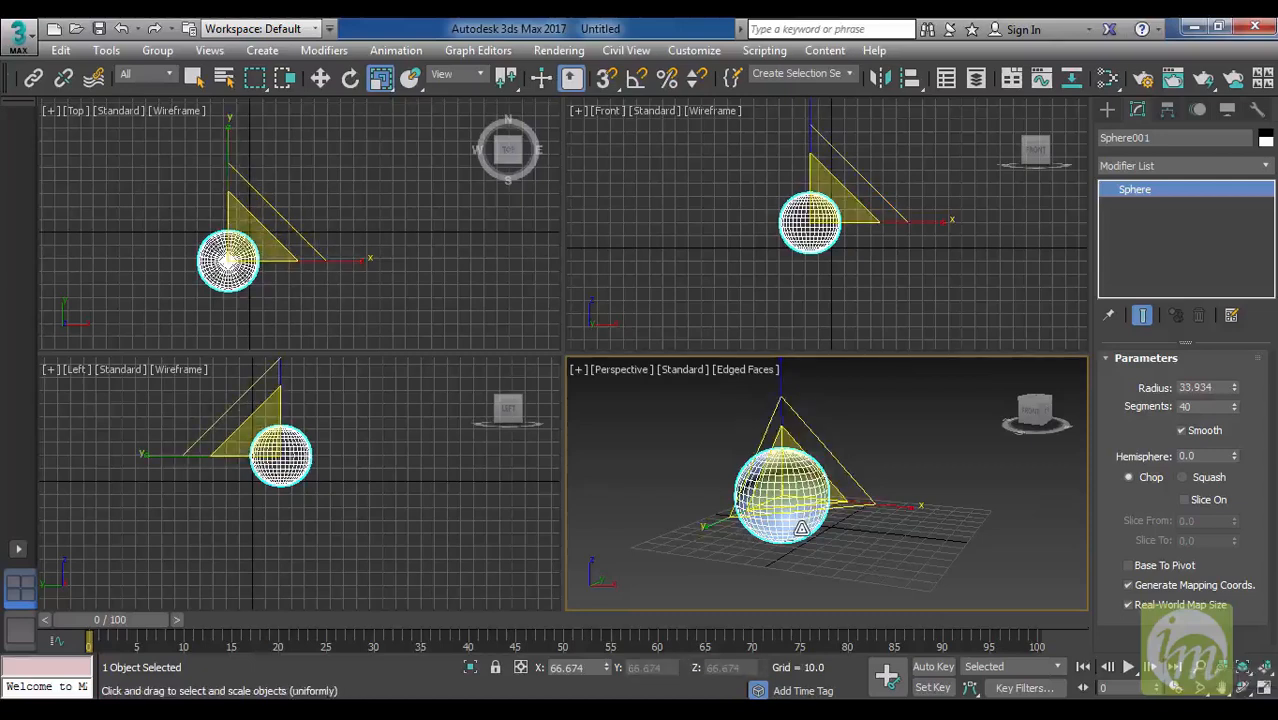
pyautogui.keyDown('alt'); pyautogui.moveTo(823, 531); pyautogui.dragTo(893, 541, button='middle'); pyautogui.keyUp('alt')
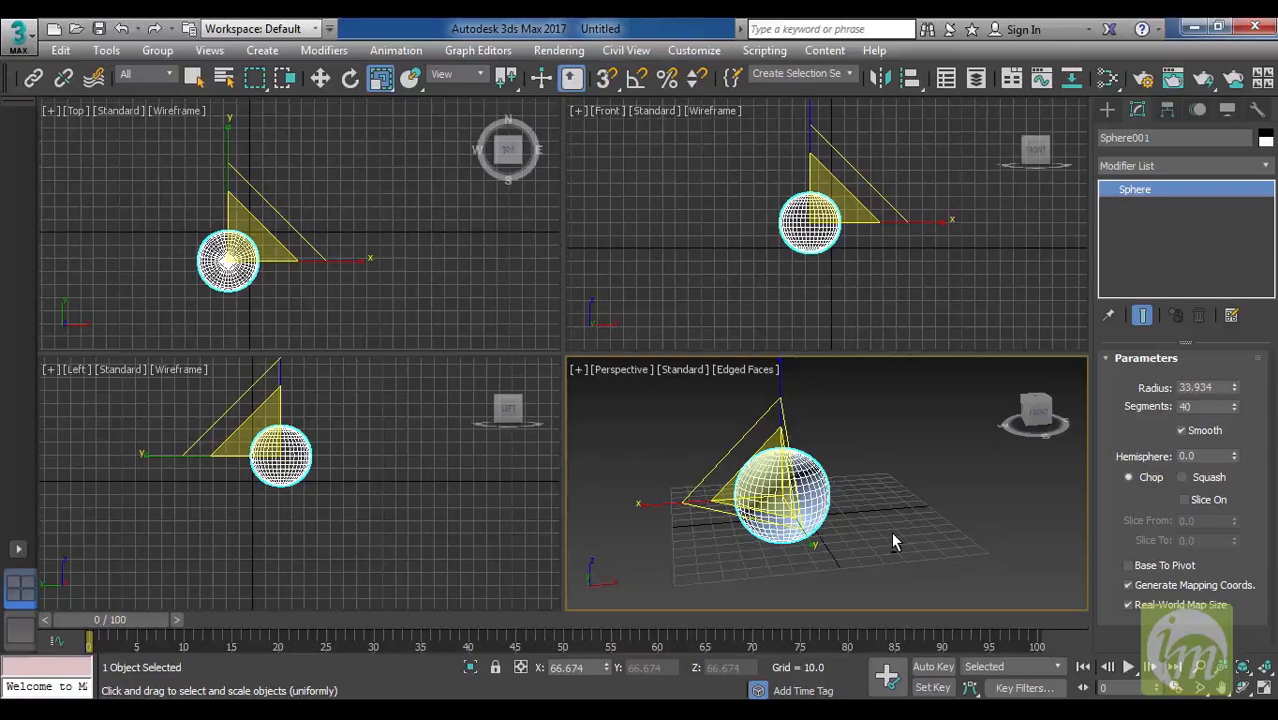
pyautogui.keyDown('alt'); pyautogui.moveTo(893, 537); pyautogui.dragTo(845, 551, button='middle'); pyautogui.keyUp('alt')
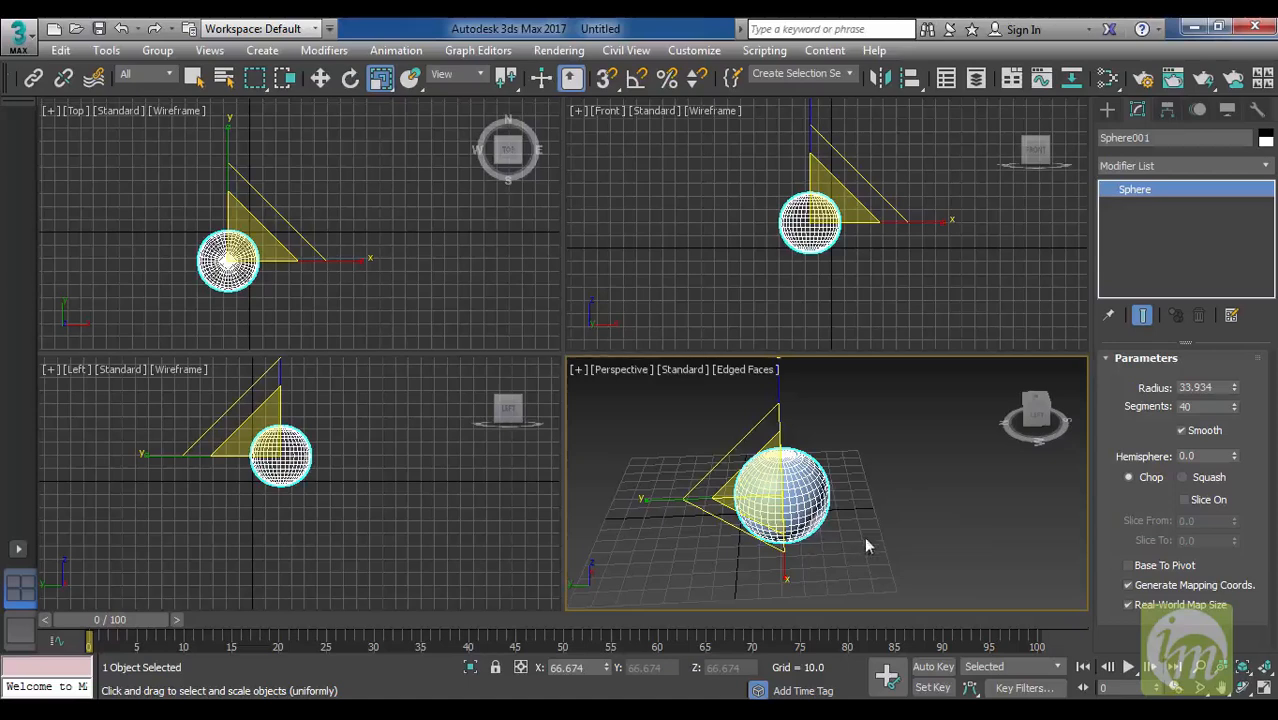
pyautogui.keyDown('alt'); pyautogui.moveTo(818, 566); pyautogui.dragTo(993, 535, button='middle'); pyautogui.keyUp('alt')
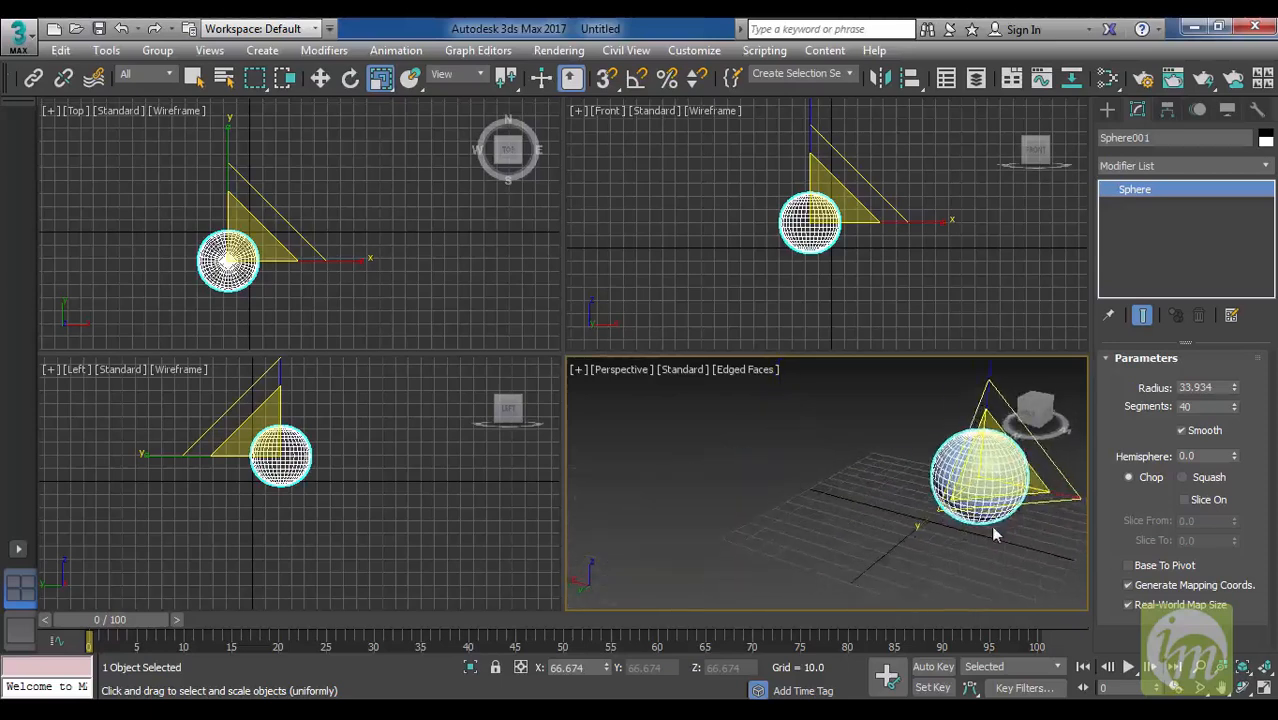
pyautogui.press('z')
# Orbit the Front viewport into an orthographic view, deselect the sphere, and set that viewport back to Front.
pyautogui.keyDown('alt'); pyautogui.moveTo(876, 274); pyautogui.dragTo(826, 317, button='middle'); pyautogui.keyUp('alt')
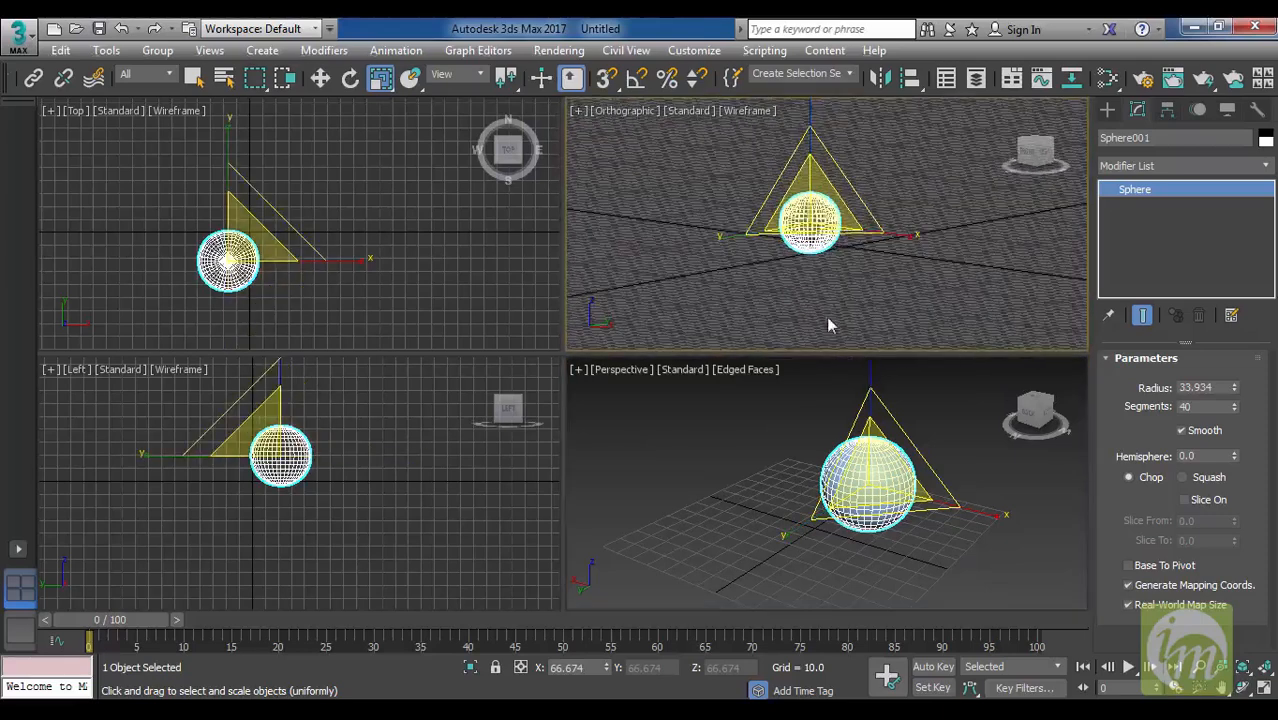
pyautogui.click(628, 113)
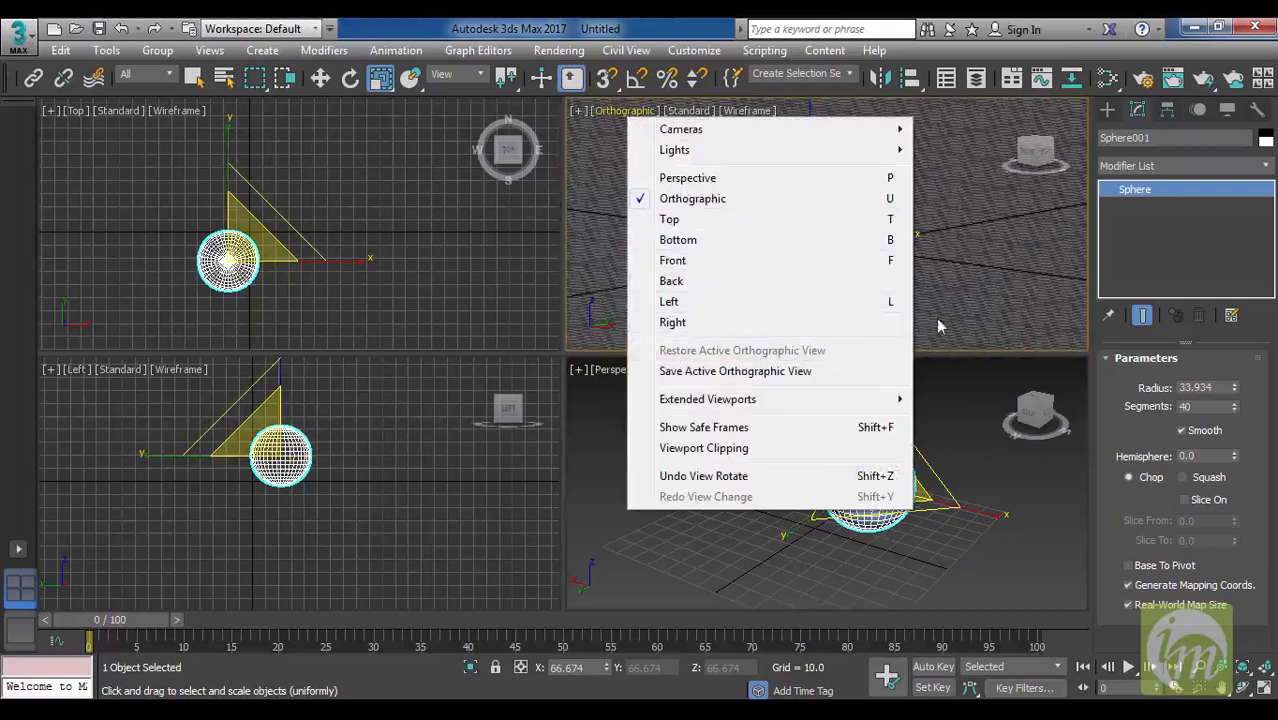
pyautogui.click(982, 309)
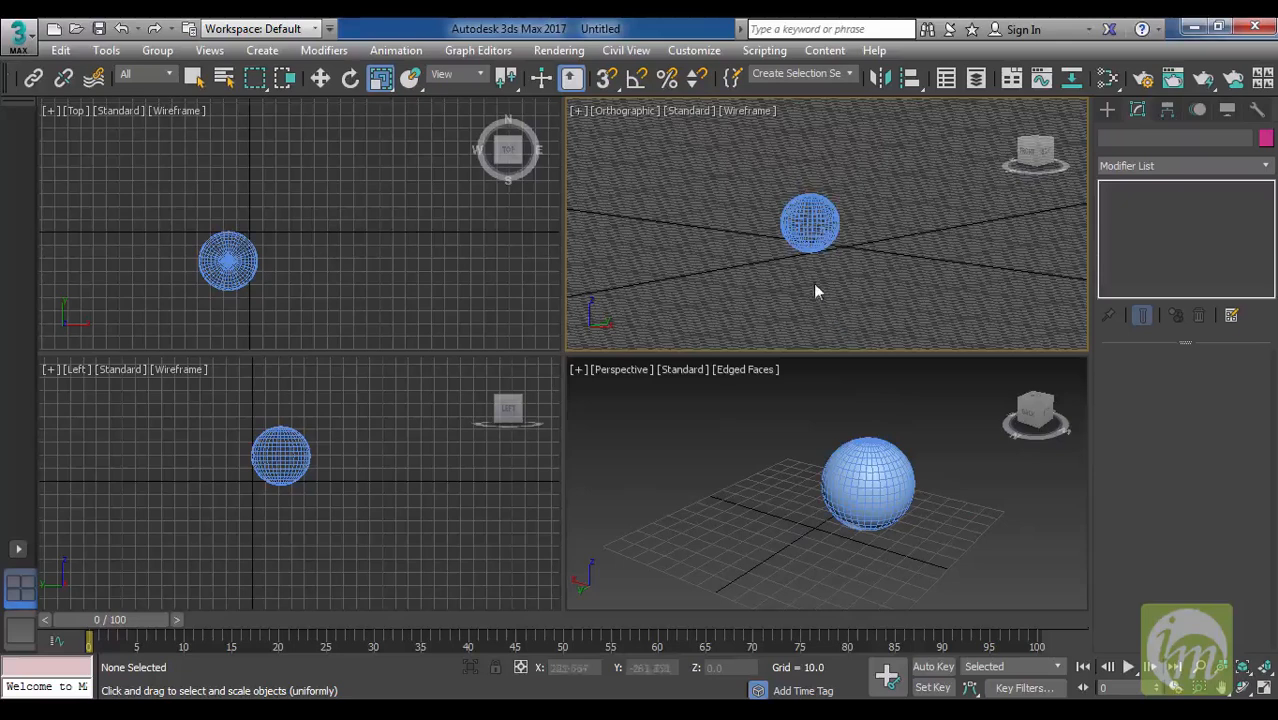
pyautogui.click(632, 112)
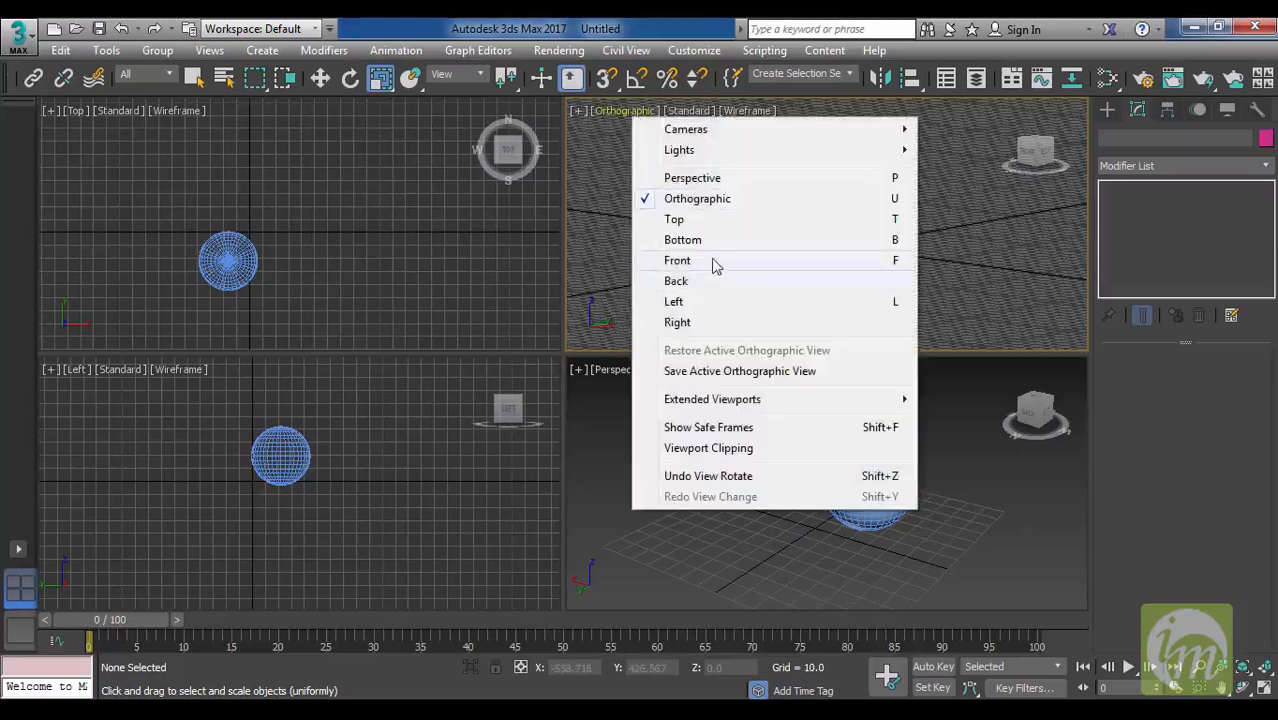
pyautogui.click(678, 261)
pyautogui.click(606, 111)
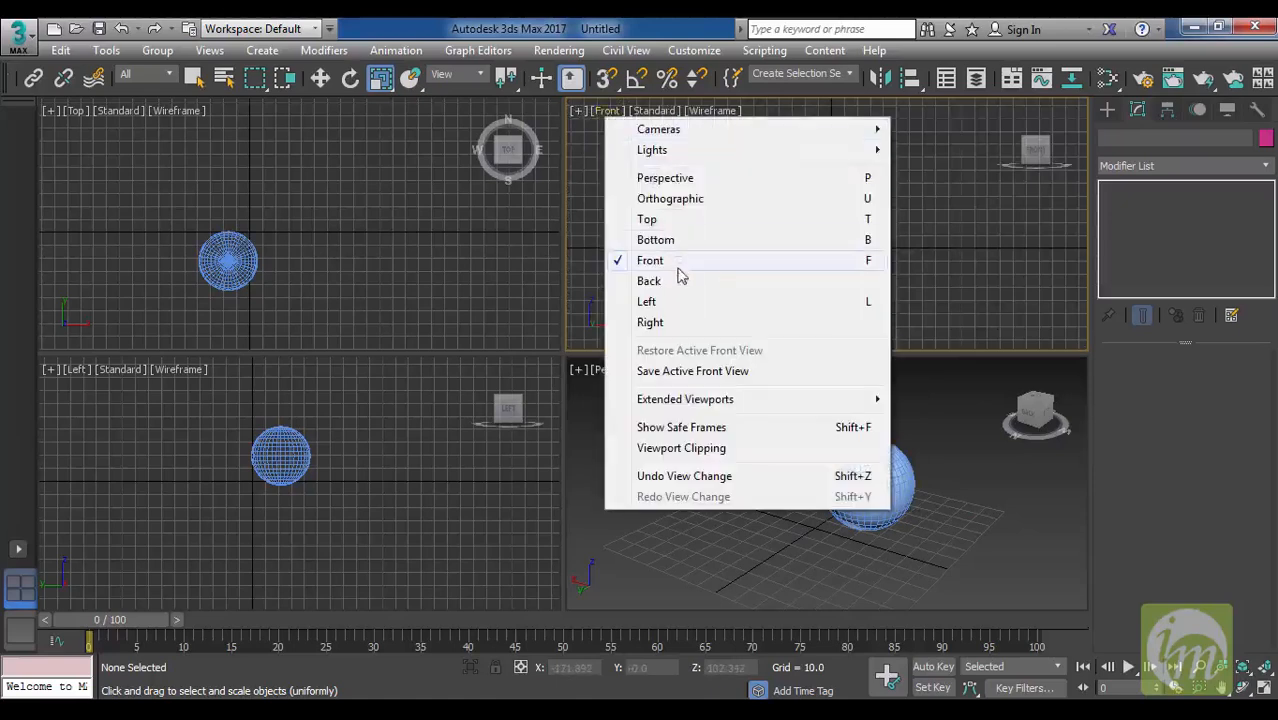
pyautogui.click(943, 258)
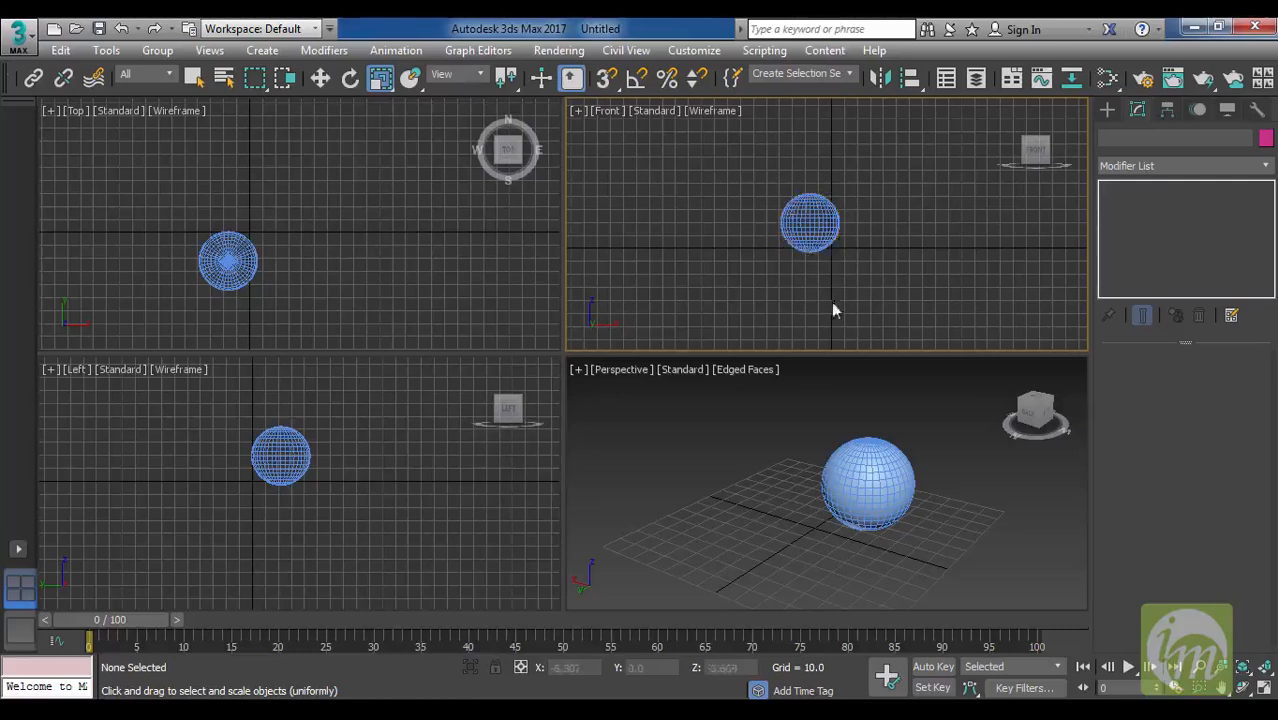
# Select the sphere in the Perspective view and set its radius to 30.
pyautogui.keyDown('alt'); pyautogui.moveTo(926, 523); pyautogui.dragTo(933, 486, button='middle'); pyautogui.keyUp('alt')
pyautogui.scroll(-3, 868, 498)
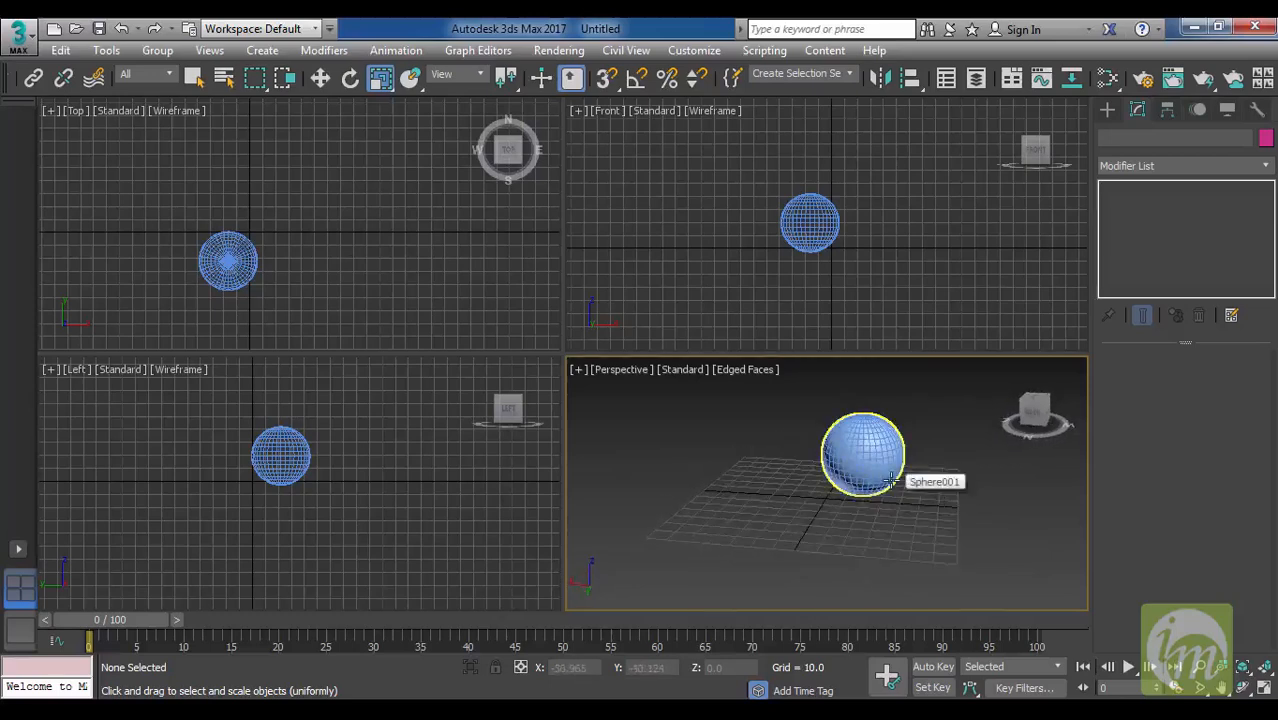
pyautogui.keyDown('alt'); pyautogui.moveTo(818, 504); pyautogui.dragTo(845, 480, button='middle'); pyautogui.keyUp('alt')
pyautogui.click(836, 439)
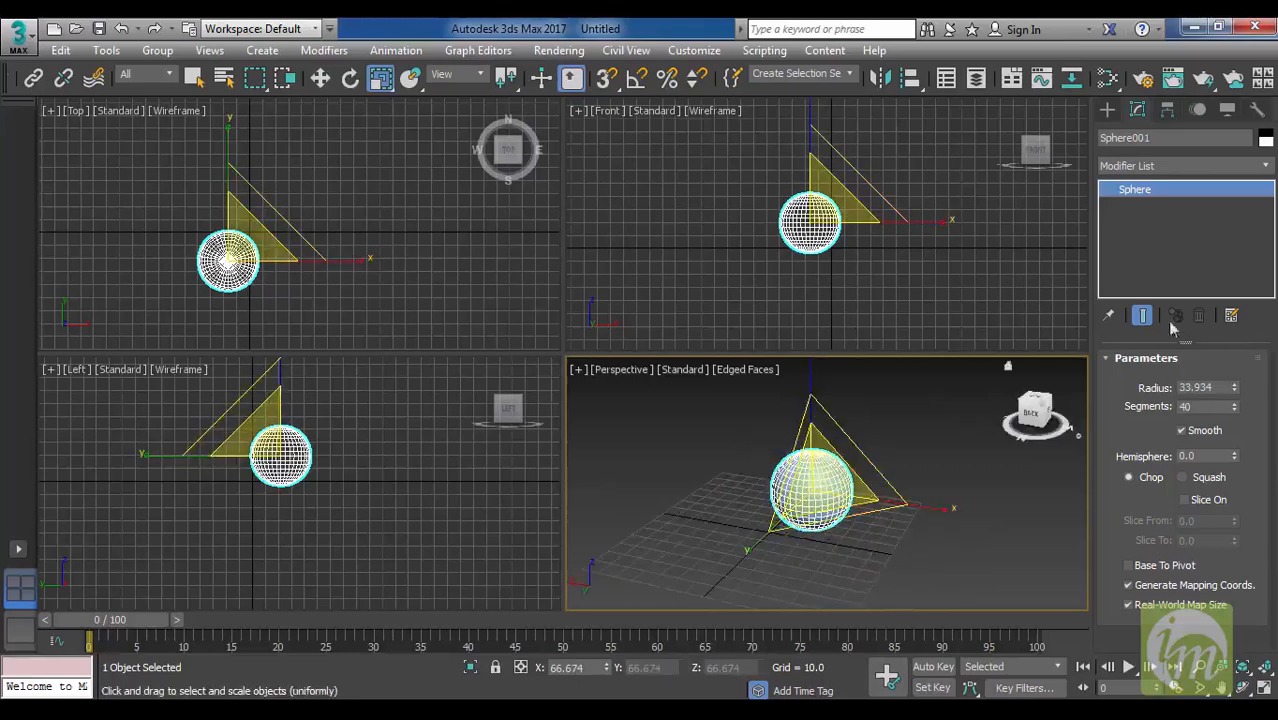
pyautogui.click(1108, 110)
pyautogui.click(1136, 110)
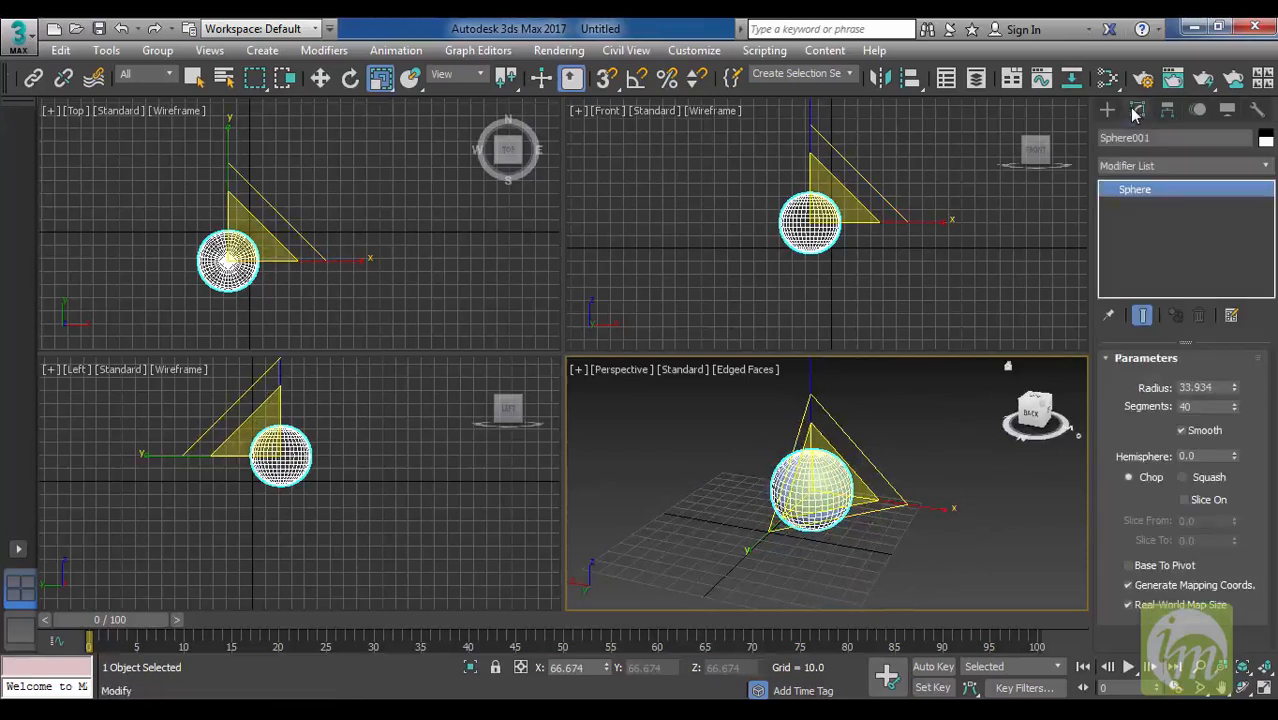
pyautogui.doubleClick(1222, 388)
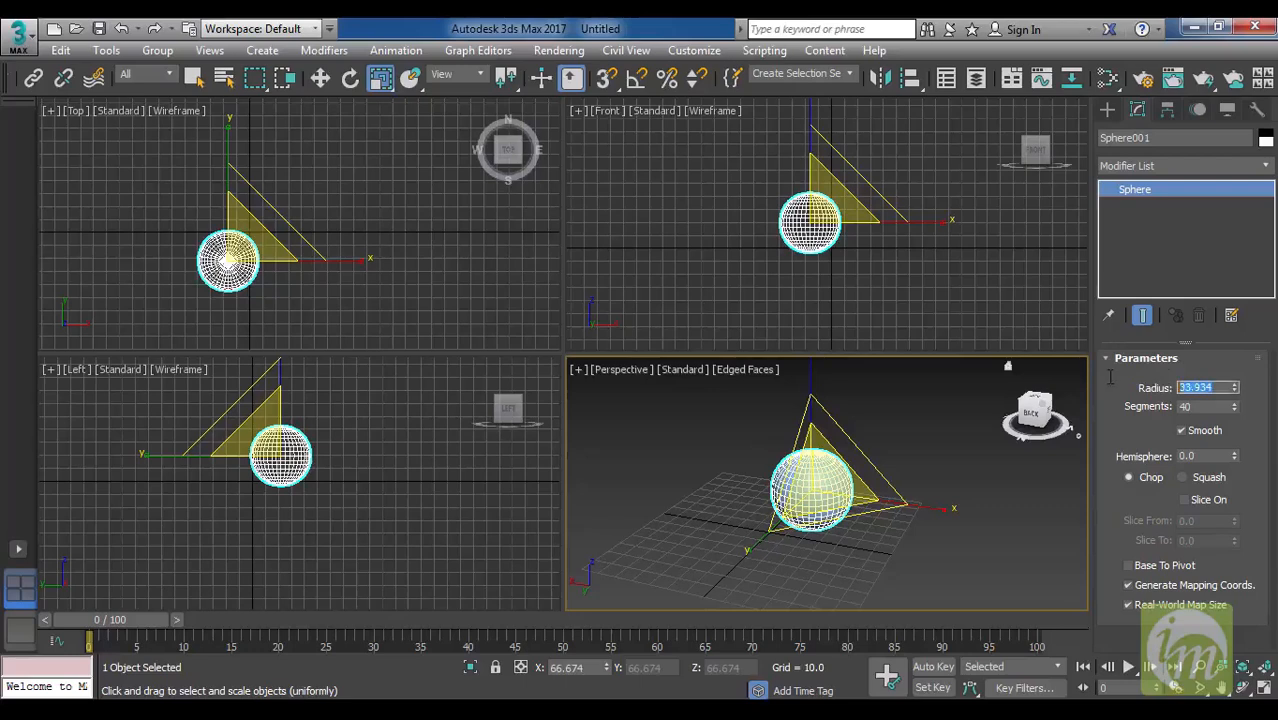
pyautogui.write('30')
pyautogui.press('Return')
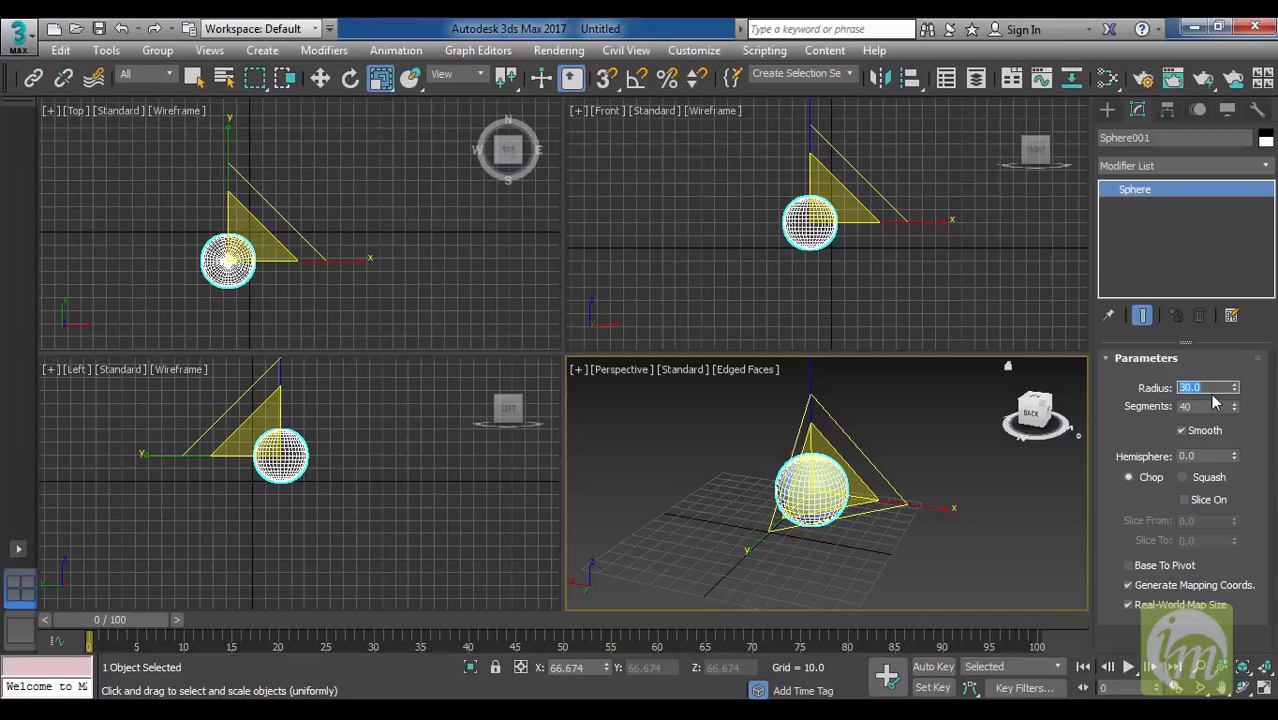
# Move the sphere along the Y axis to about 8.3.
pyautogui.keyDown('alt'); pyautogui.moveTo(903, 470); pyautogui.dragTo(878, 494, button='middle'); pyautogui.keyUp('alt')
pyautogui.press('w')
pyautogui.moveTo(762, 548); pyautogui.dragTo(744, 583)
pyautogui.keyDown('alt'); pyautogui.moveTo(916, 528); pyautogui.dragTo(1076, 466, button='middle'); pyautogui.keyUp('alt')
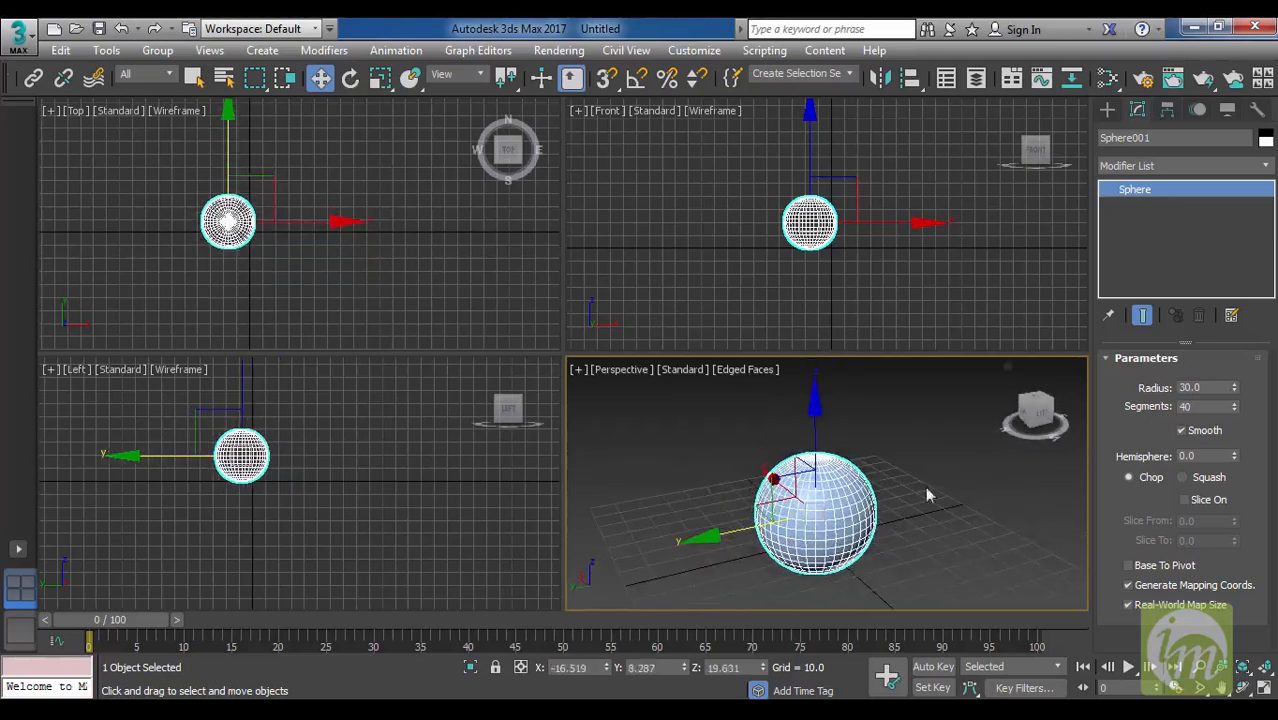
pyautogui.keyDown('alt'); pyautogui.moveTo(925, 486); pyautogui.dragTo(906, 460, button='middle'); pyautogui.keyUp('alt')
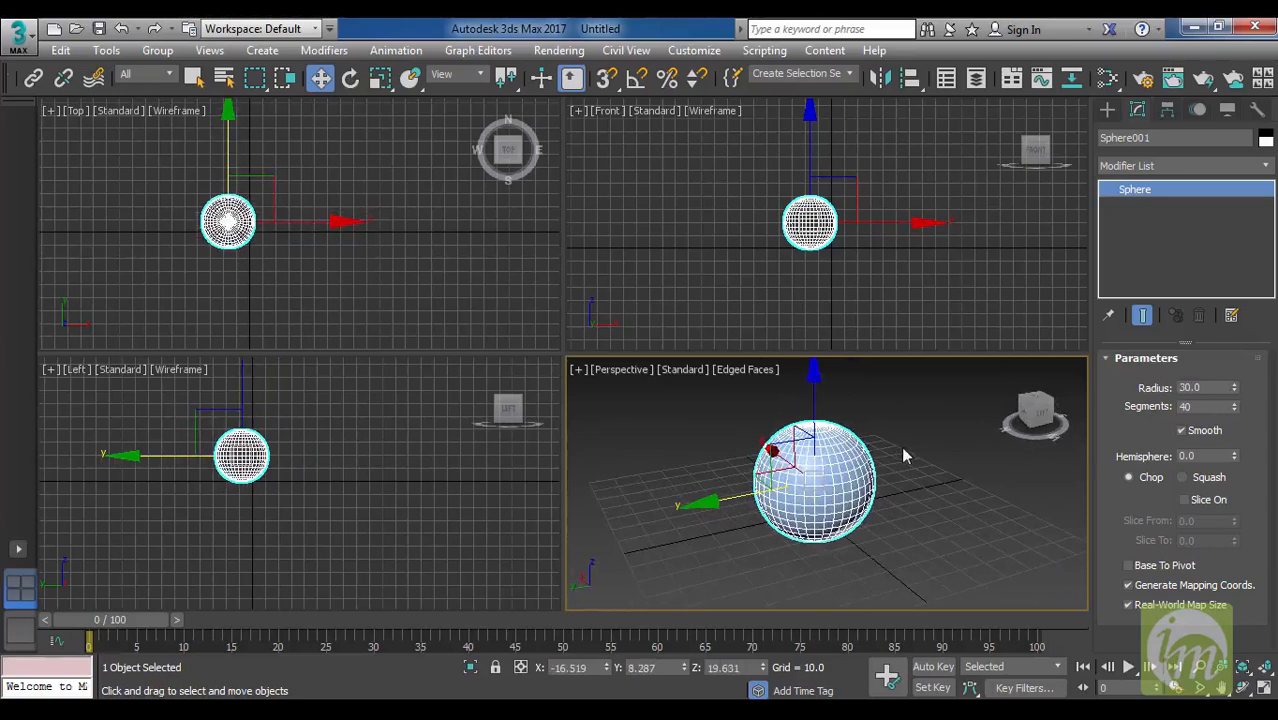
# In Units Setup, try Kilometers and Millimeters as the Metric display unit, and apply Centimeters.
pyautogui.click(692, 51)
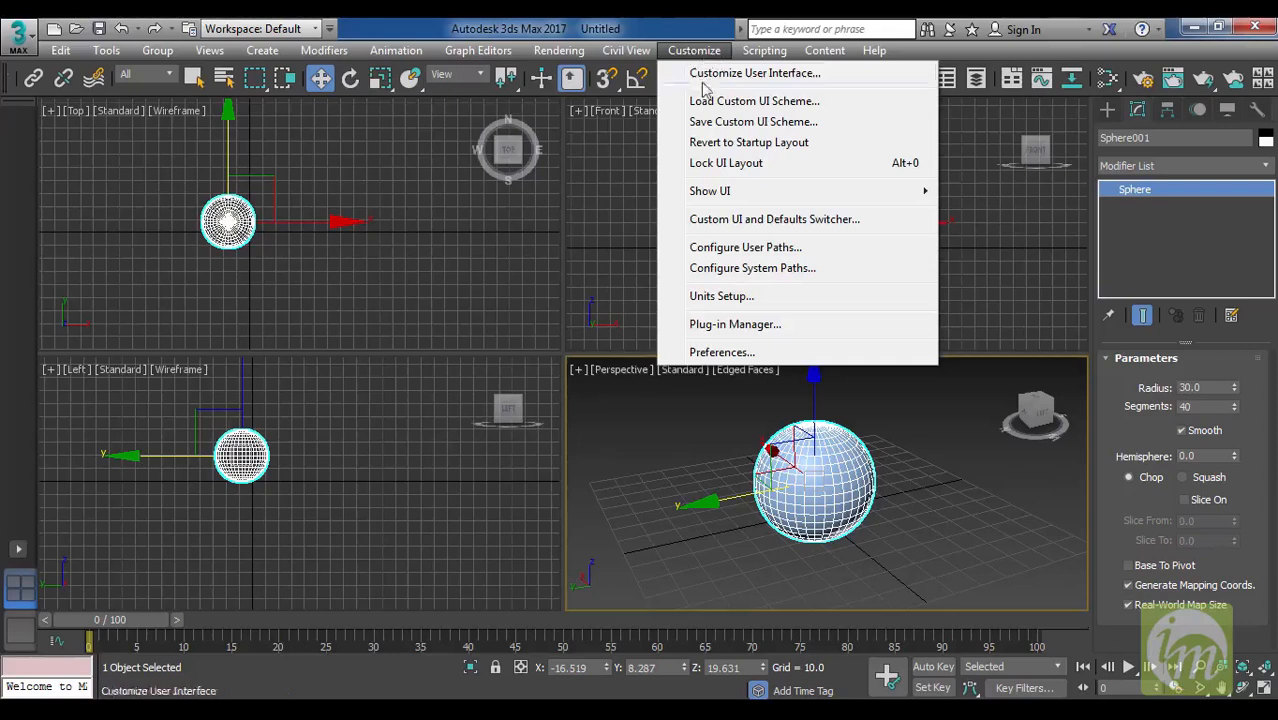
pyautogui.click(735, 298)
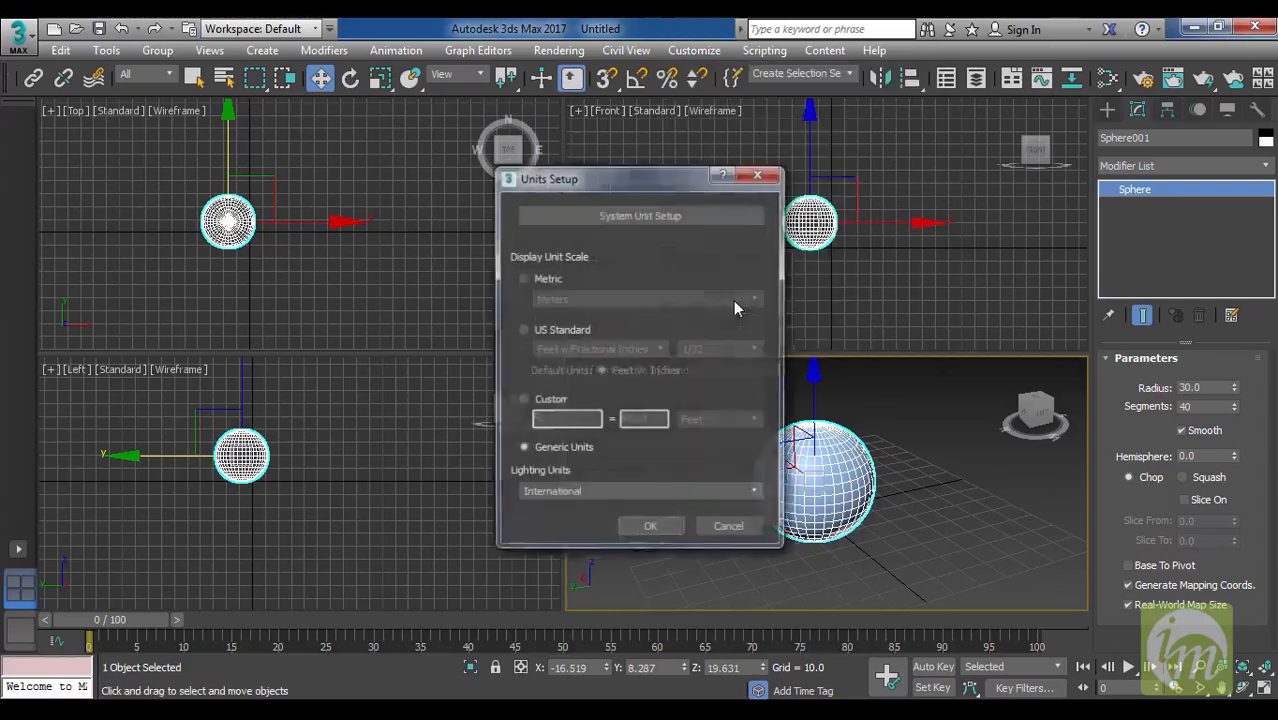
pyautogui.moveTo(661, 156); pyautogui.dragTo(667, 96)
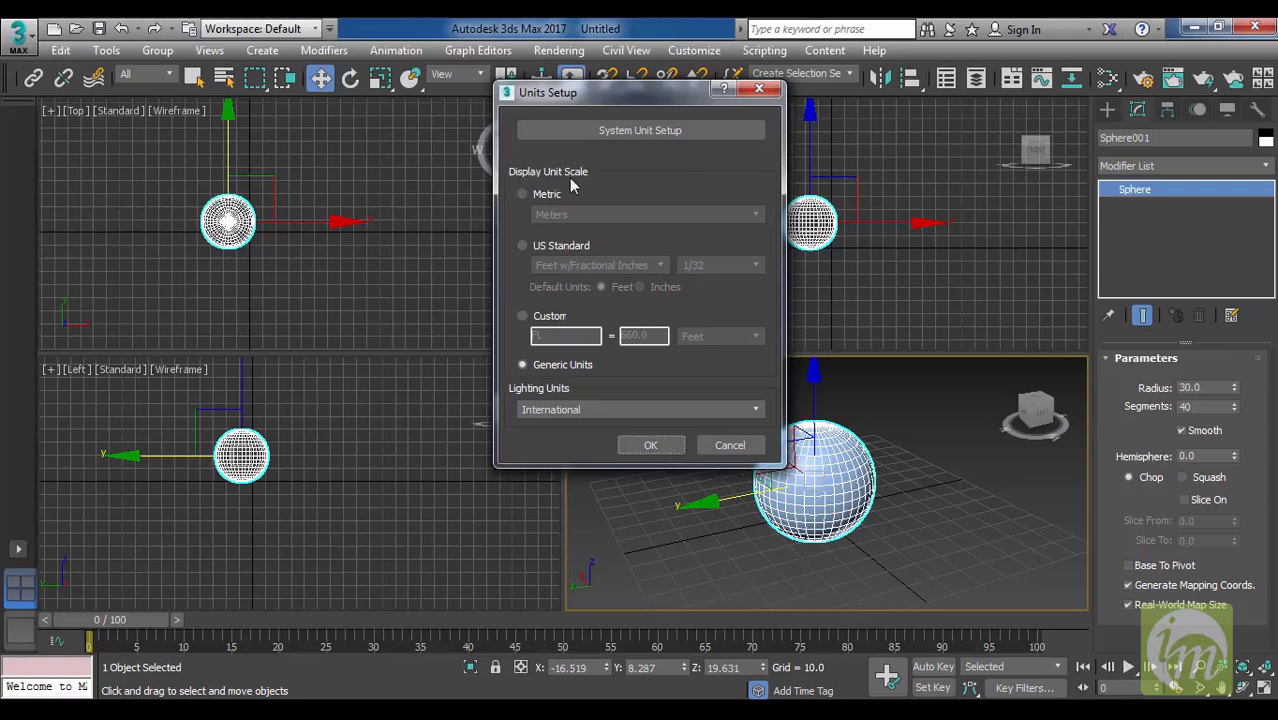
pyautogui.click(521, 195)
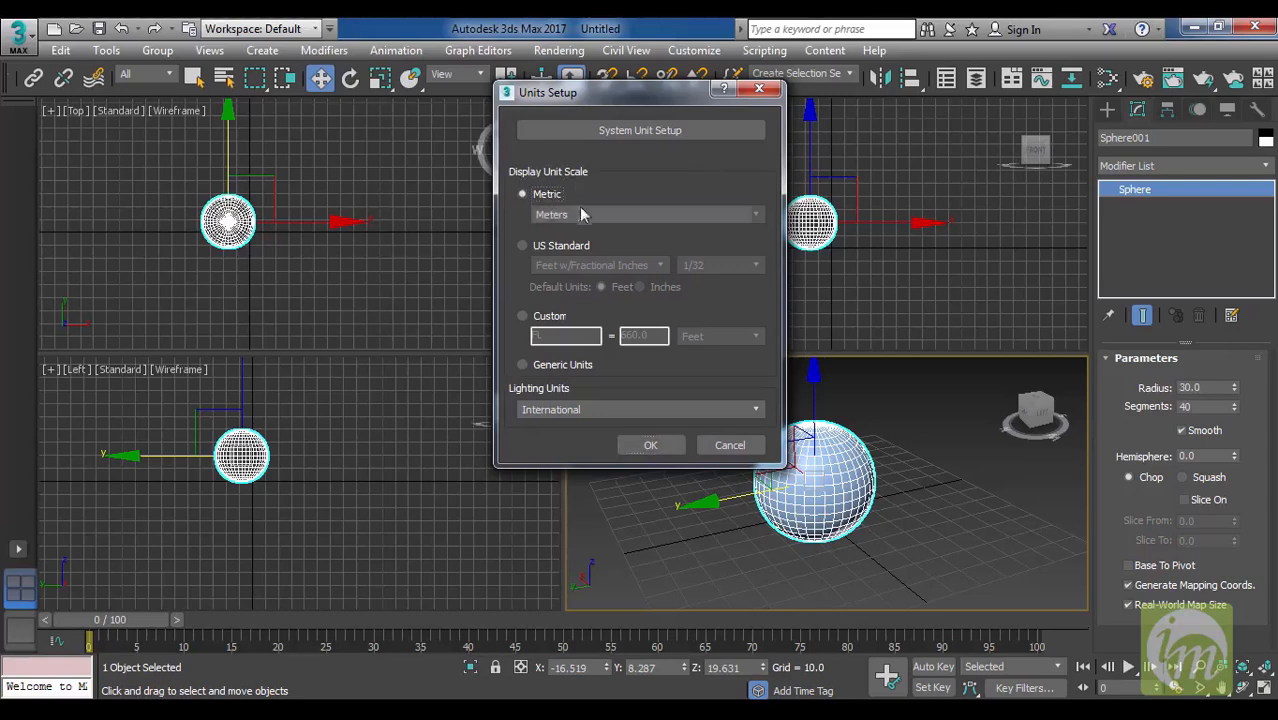
pyautogui.click(611, 218)
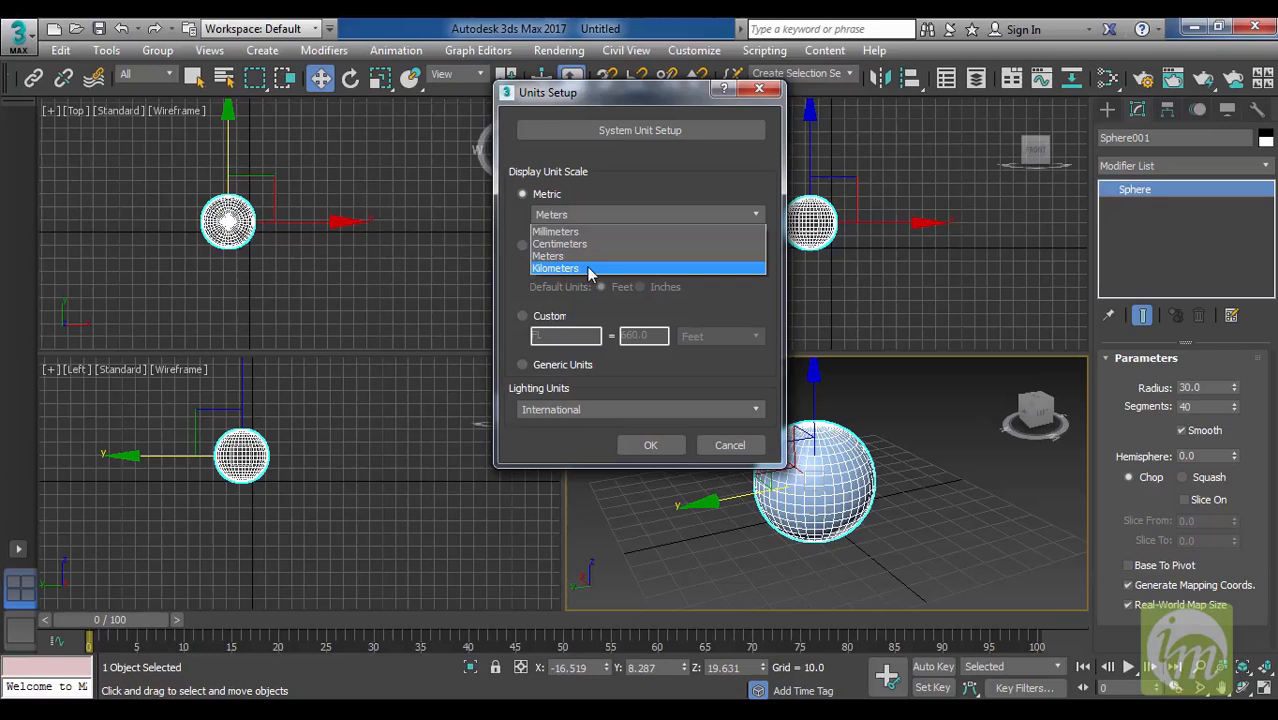
pyautogui.click(588, 269)
pyautogui.click(602, 213)
pyautogui.click(588, 233)
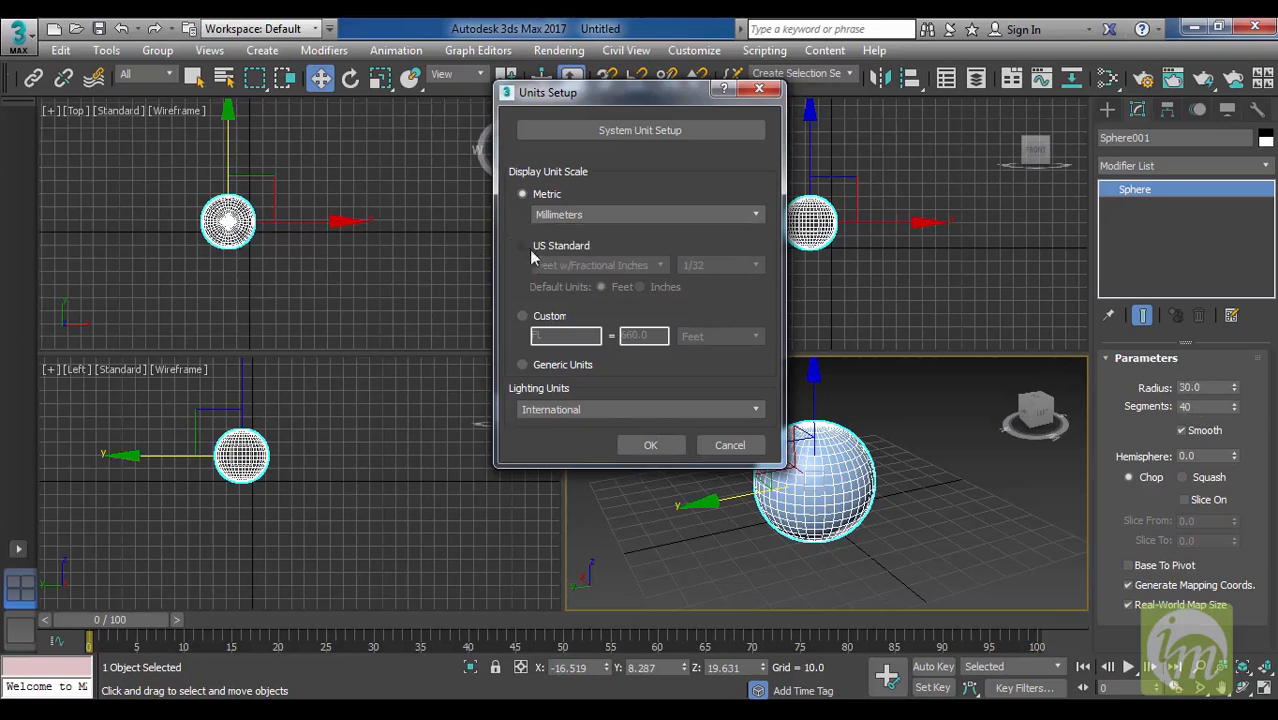
pyautogui.click(599, 214)
pyautogui.click(605, 243)
pyautogui.click(651, 445)
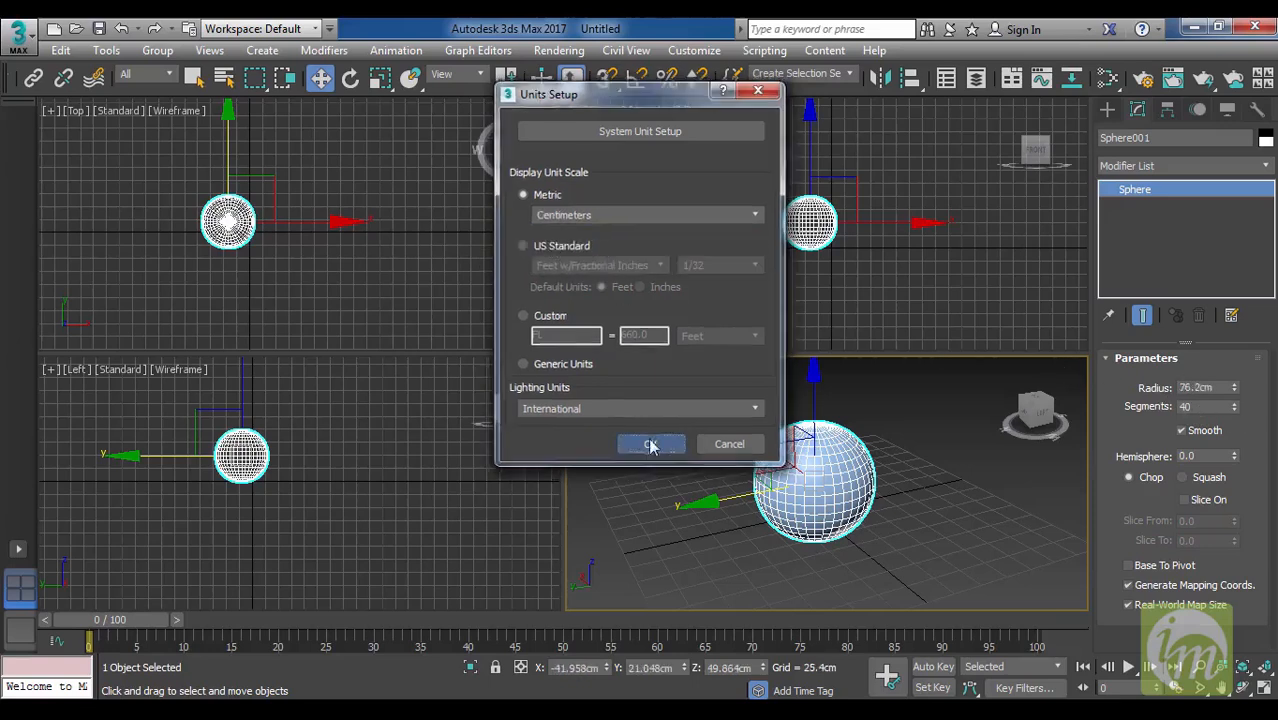
# In Units Setup, try Meters as the Metric display unit.
pyautogui.doubleClick(1200, 387)
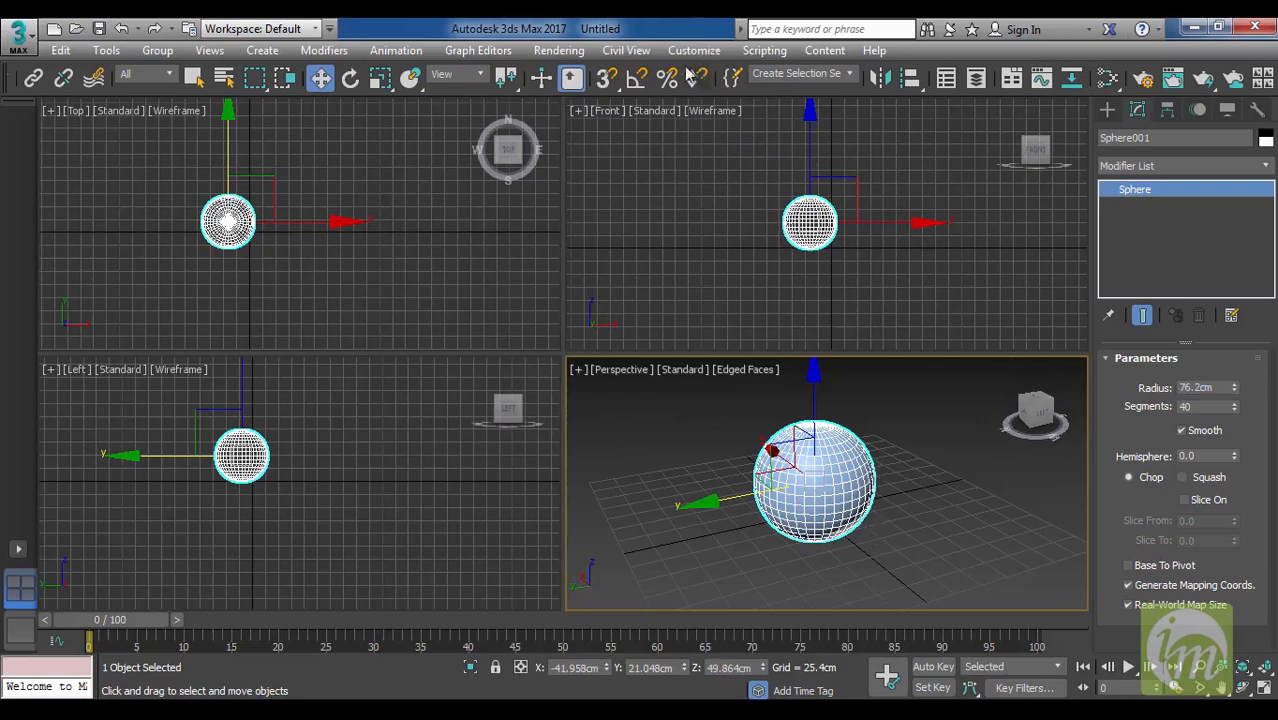
pyautogui.click(718, 54)
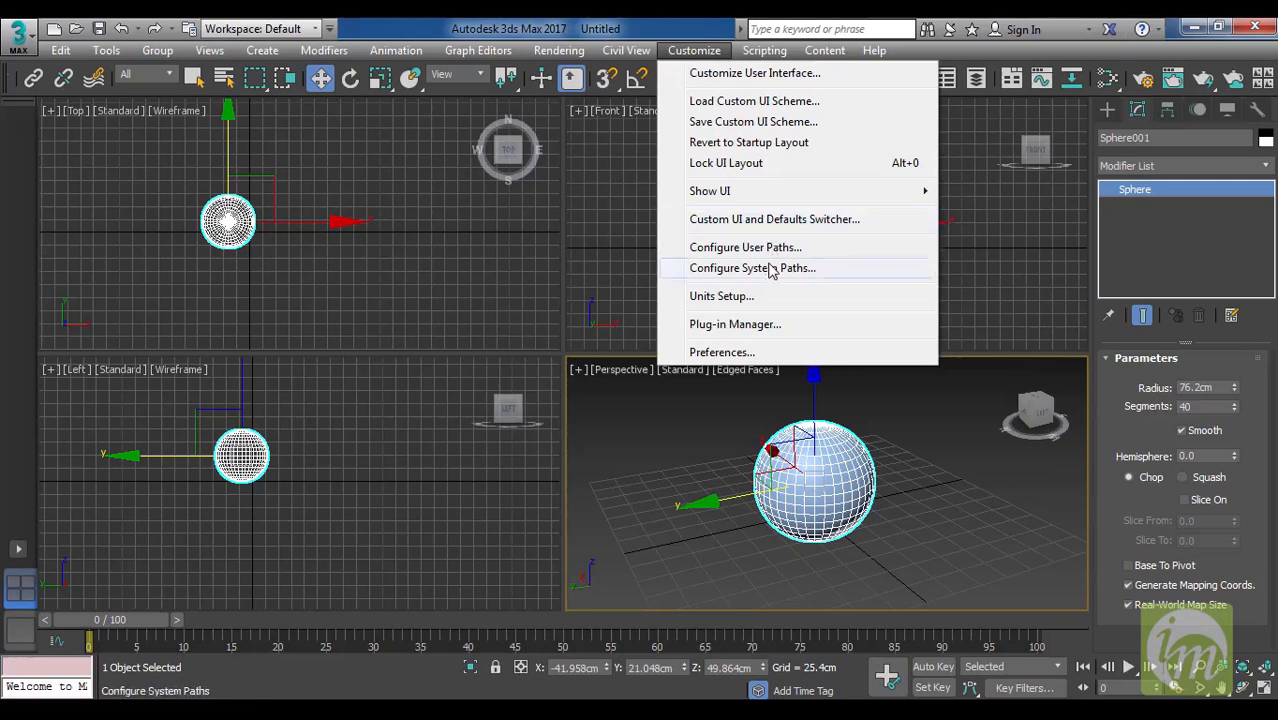
pyautogui.click(722, 296)
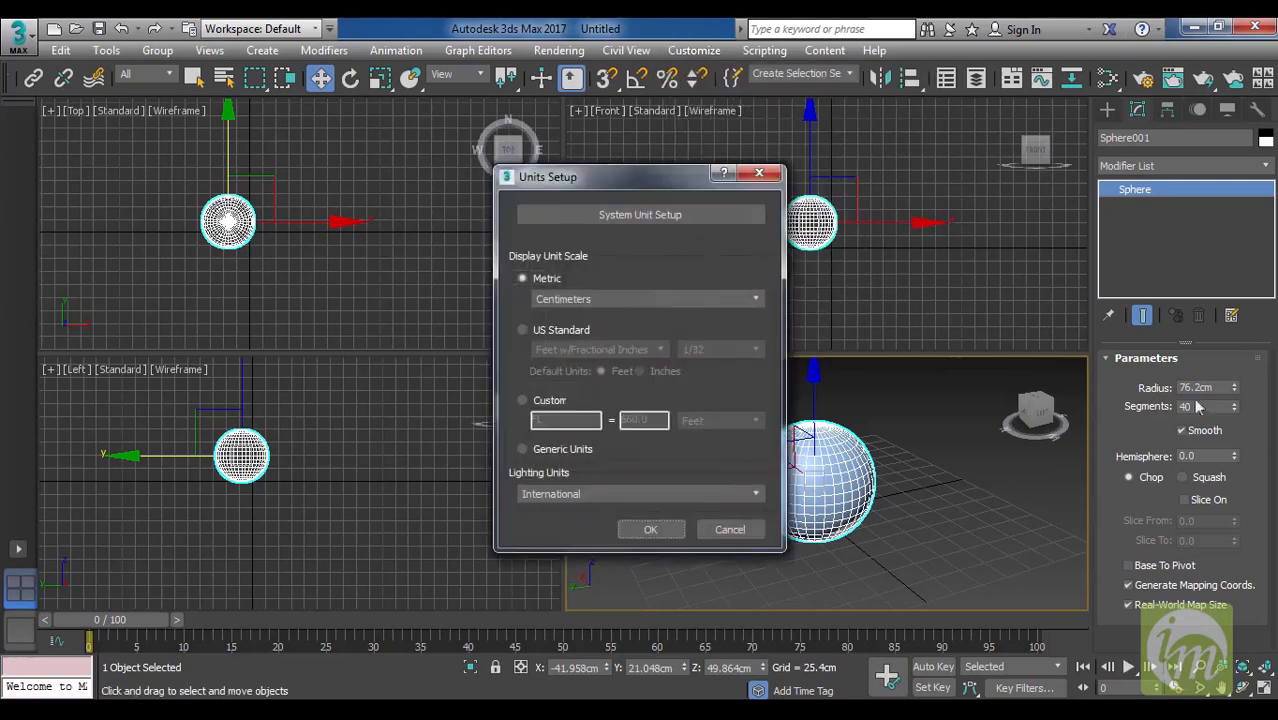
pyautogui.click(662, 301)
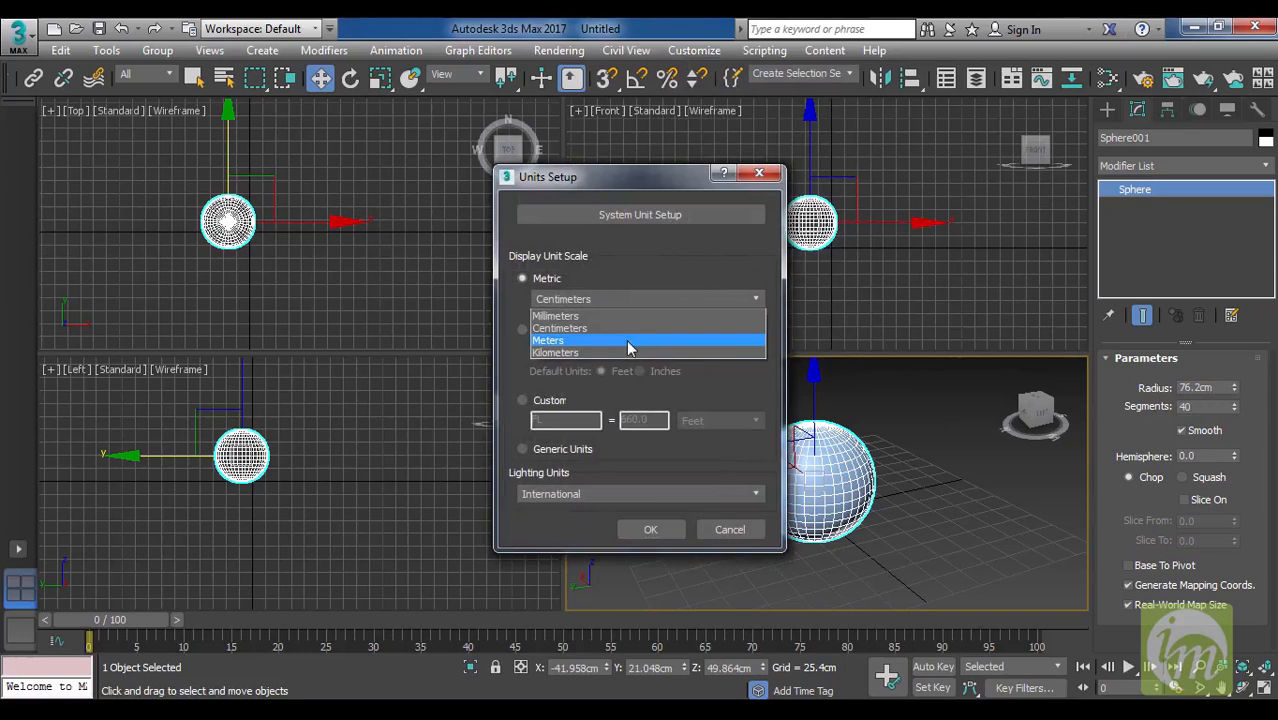
pyautogui.click(628, 346)
pyautogui.click(620, 300)
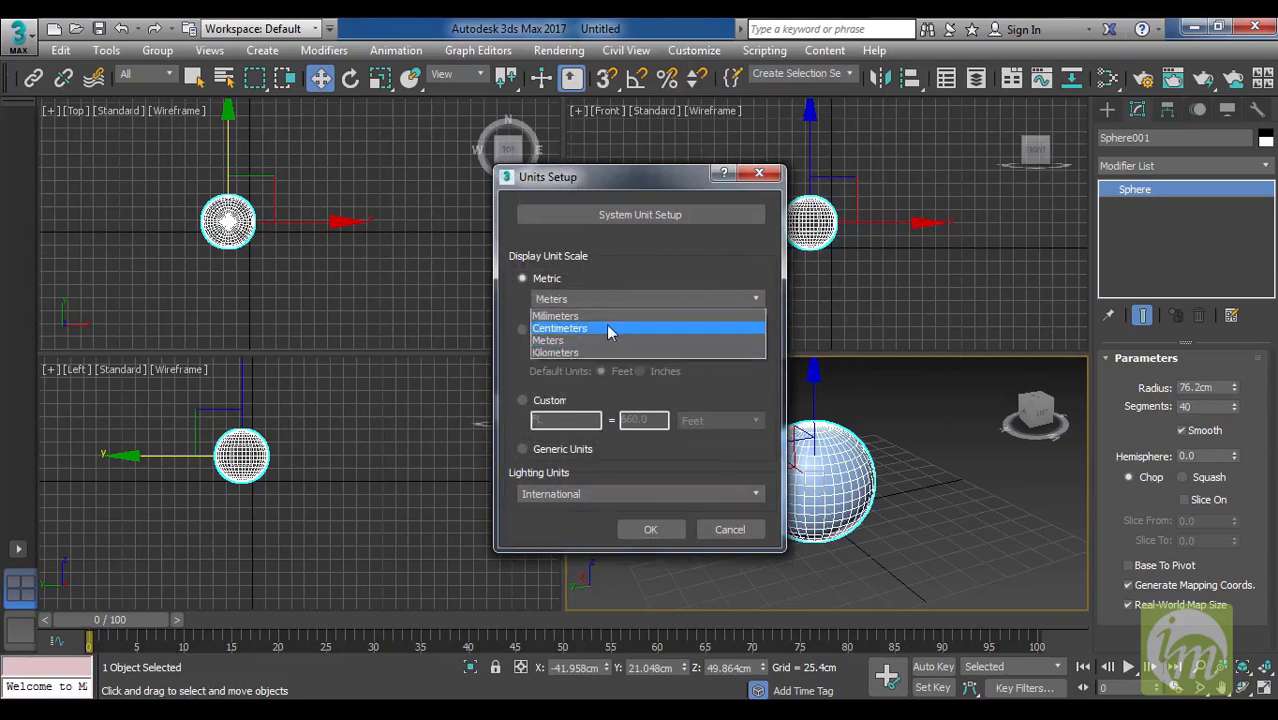
pyautogui.click(555, 341)
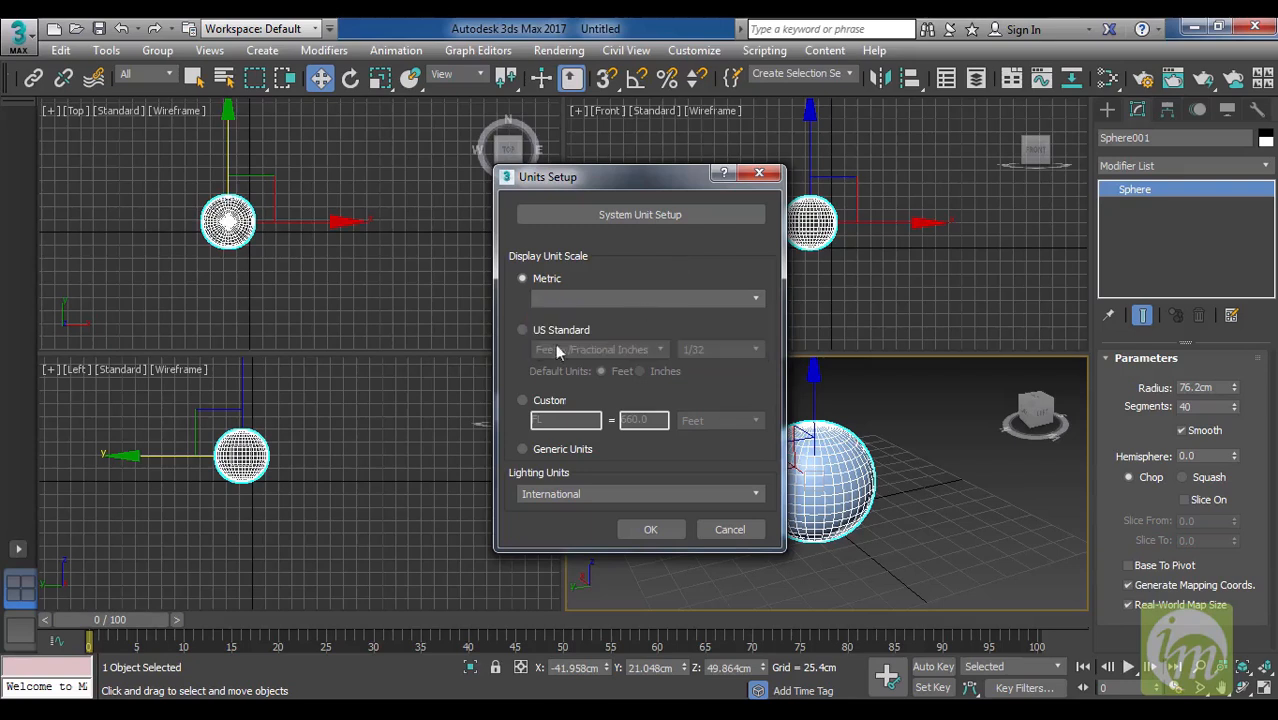
# Try the US Standard display unit scale, look through its formats, and apply Metric Centimeters instead.
pyautogui.click(522, 330)
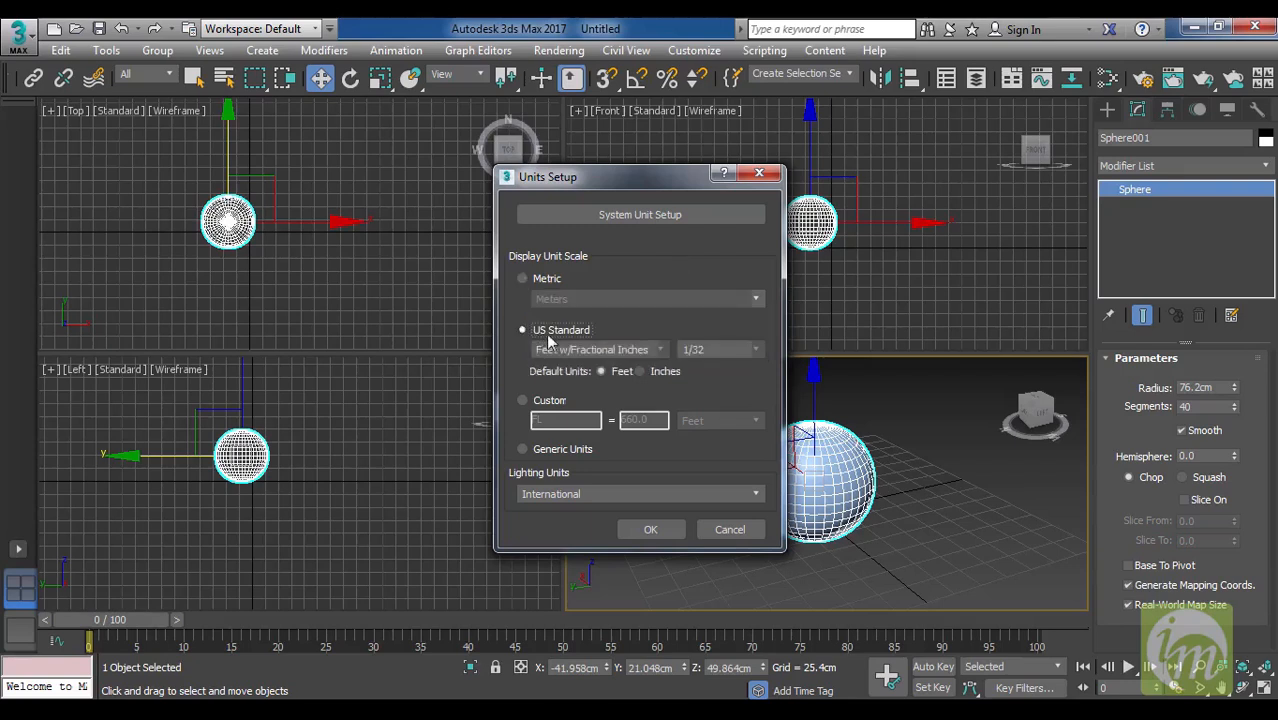
pyautogui.click(638, 348)
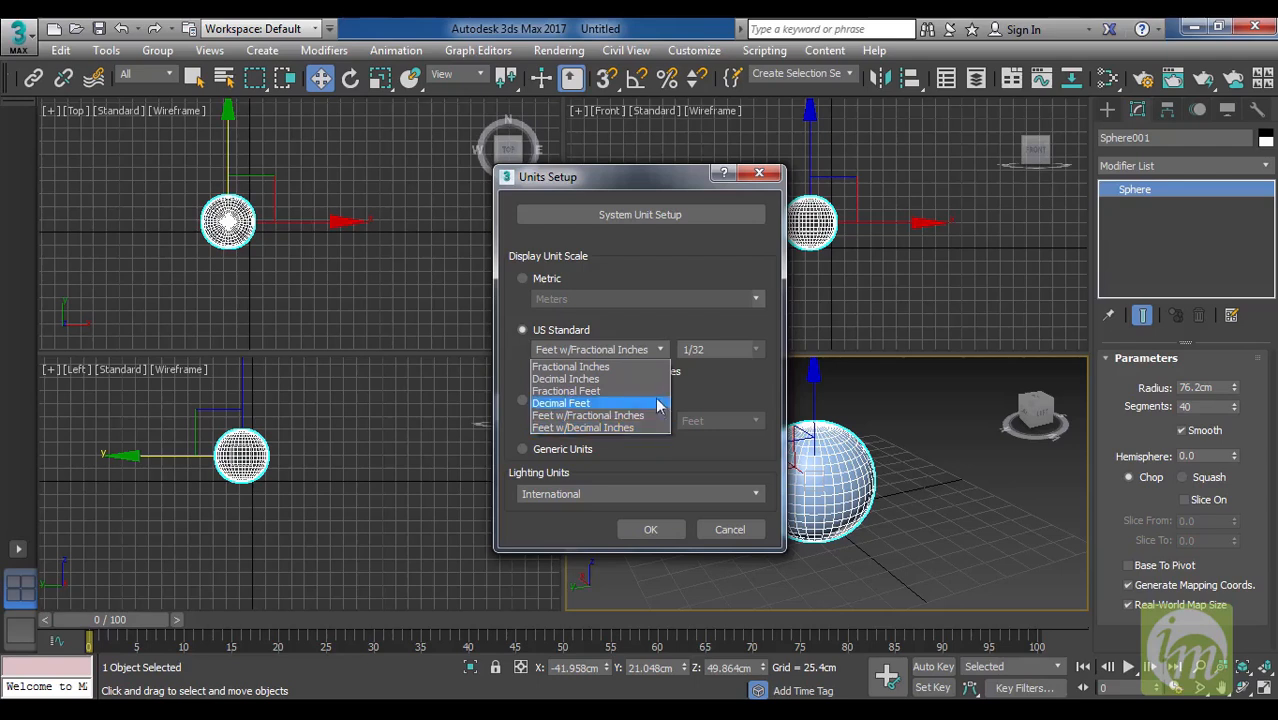
pyautogui.click(711, 387)
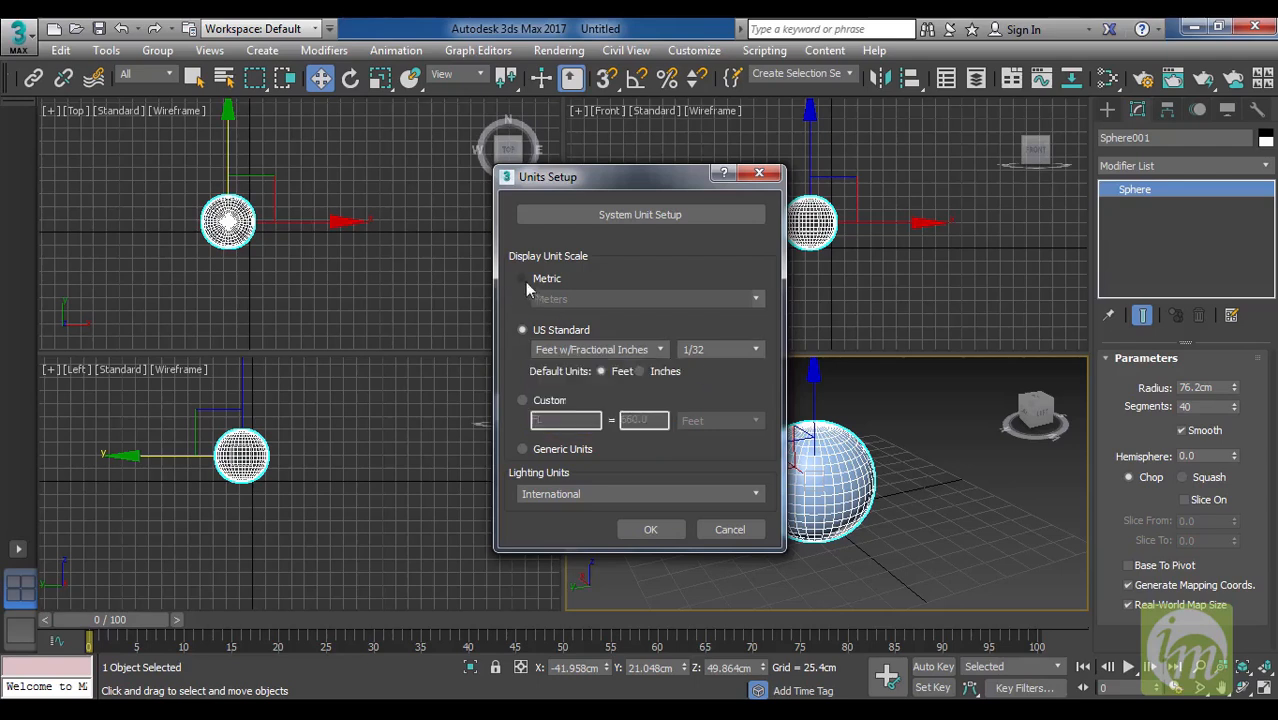
pyautogui.click(522, 279)
pyautogui.click(577, 298)
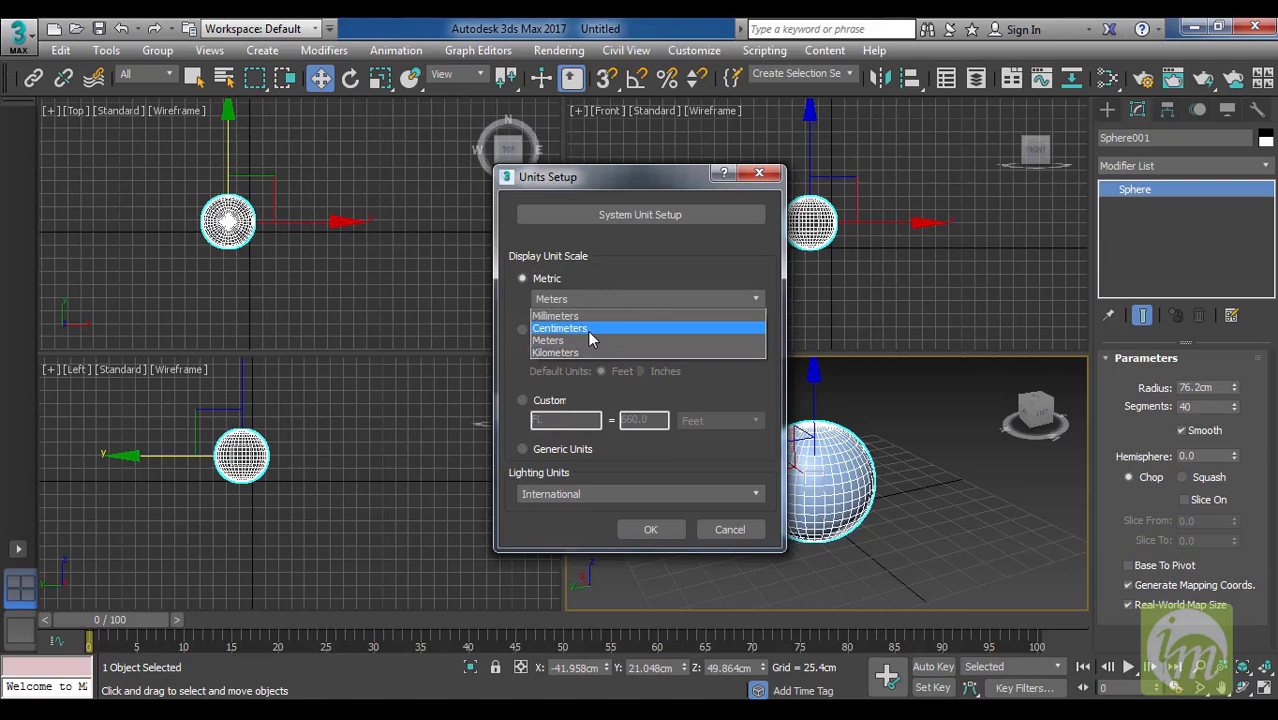
pyautogui.click(590, 329)
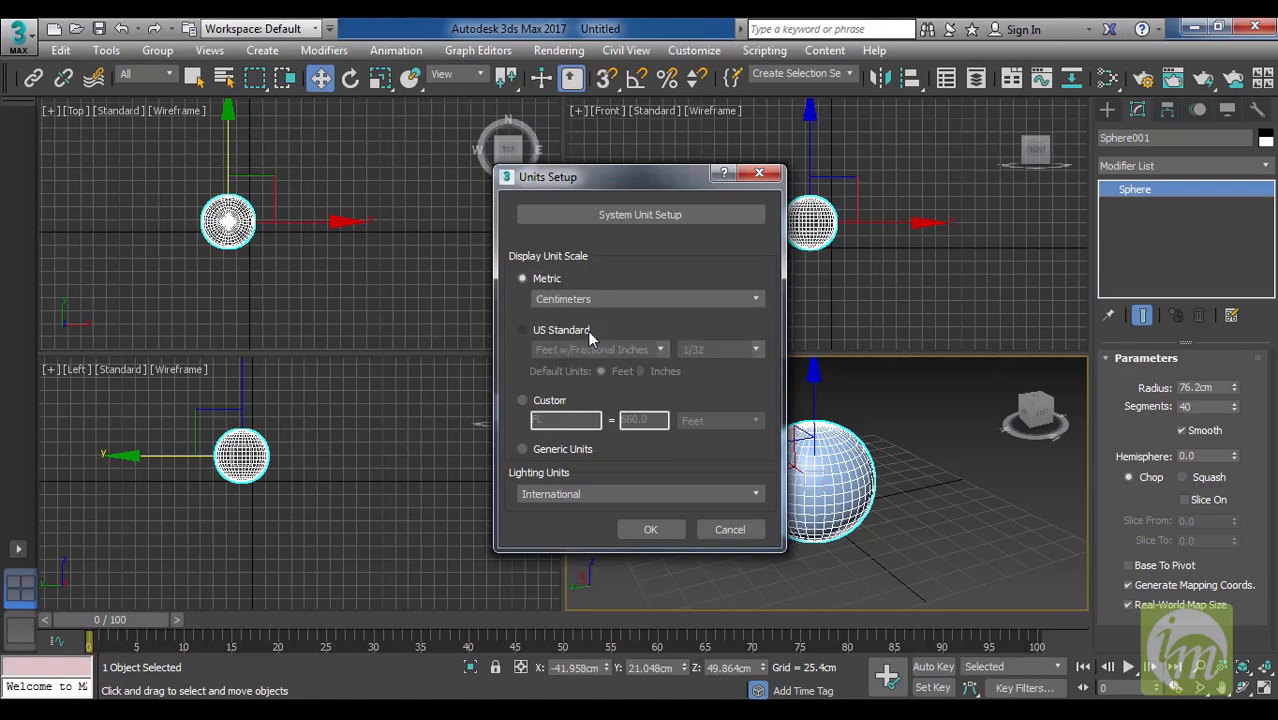
pyautogui.click(650, 529)
# Set the sphere's radius to 30 cm.
pyautogui.doubleClick(1200, 387)
pyautogui.write('30')
pyautogui.press('Return')
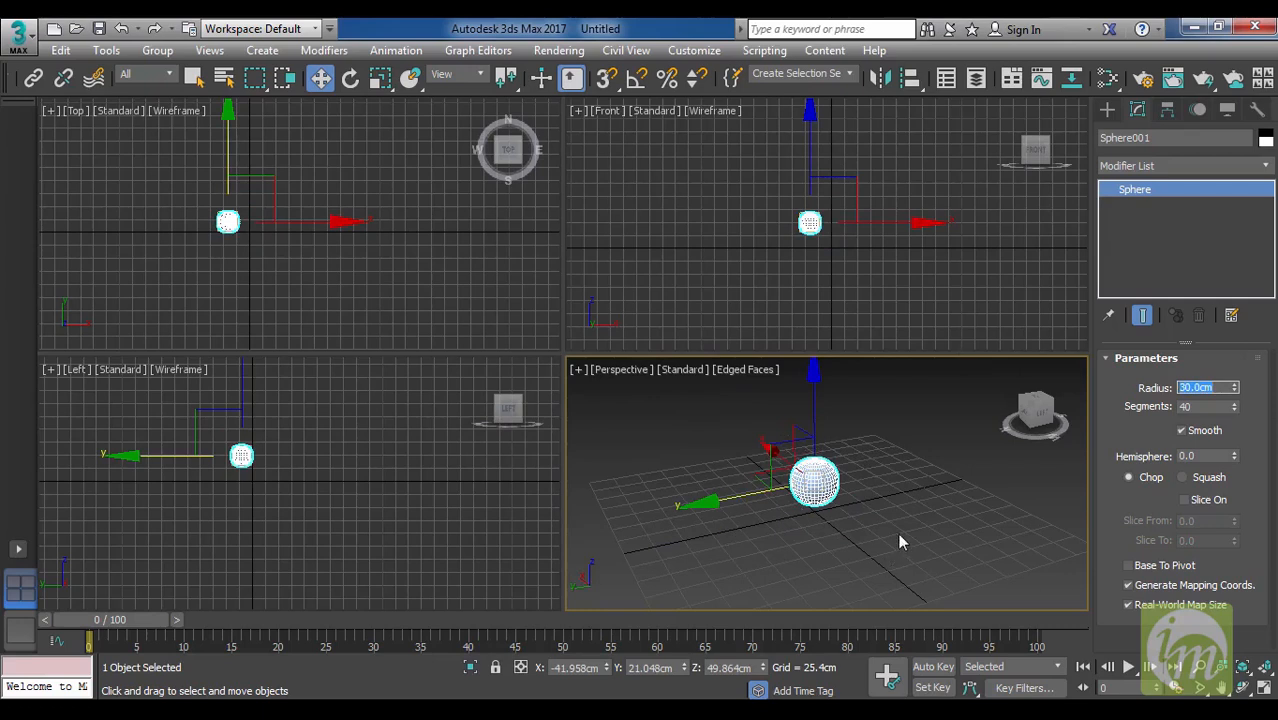
pyautogui.moveTo(880, 546); pyautogui.dragTo(751, 427)
# Review the Metric display unit in Units Setup and accept it as it is.
pyautogui.click(700, 51)
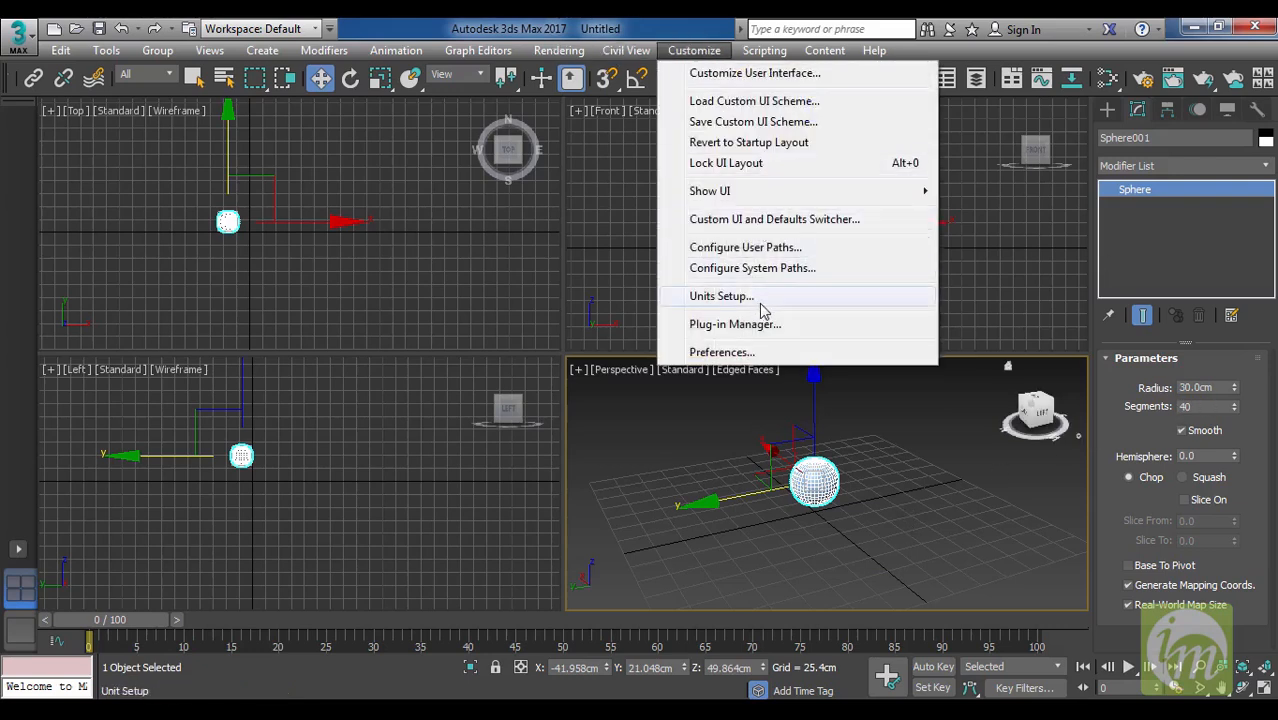
pyautogui.click(730, 296)
pyautogui.moveTo(654, 175); pyautogui.dragTo(556, 154)
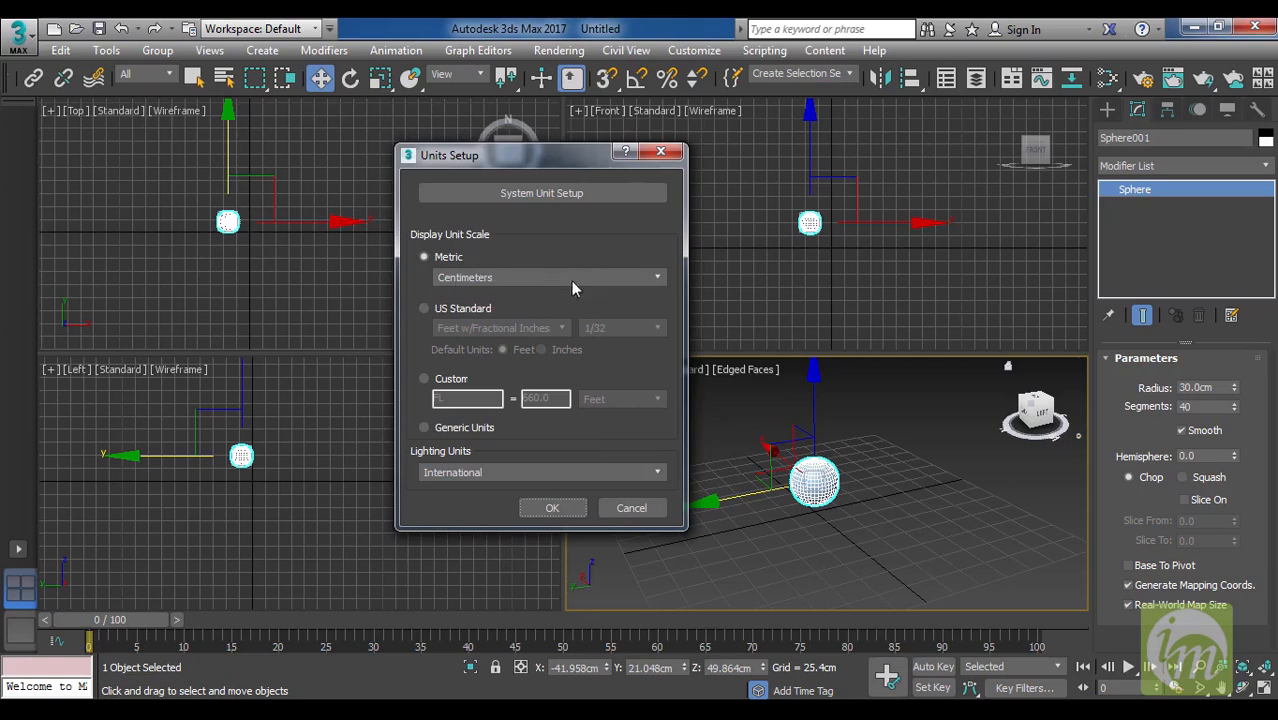
pyautogui.click(565, 513)
pyautogui.moveTo(878, 522); pyautogui.dragTo(756, 415)
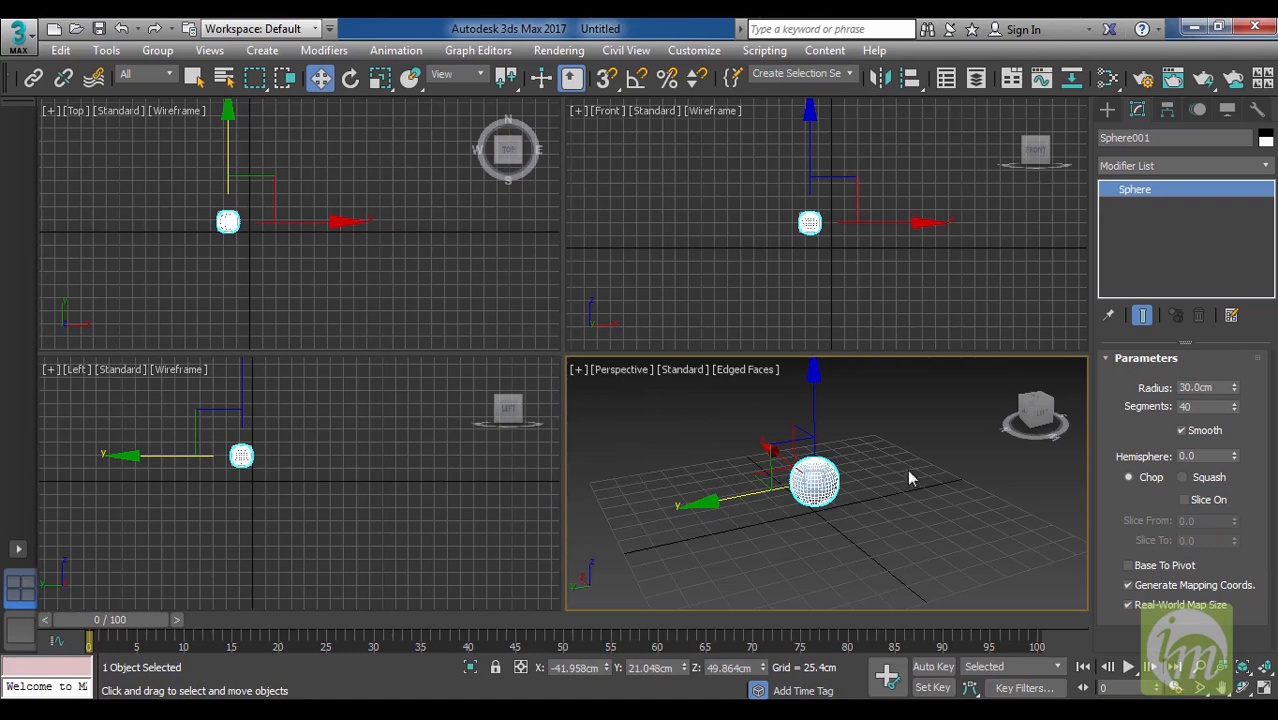
# Review the system unit scale options in System Unit Setup, keep Inches, and close the unit settings without applying changes.
pyautogui.click(714, 52)
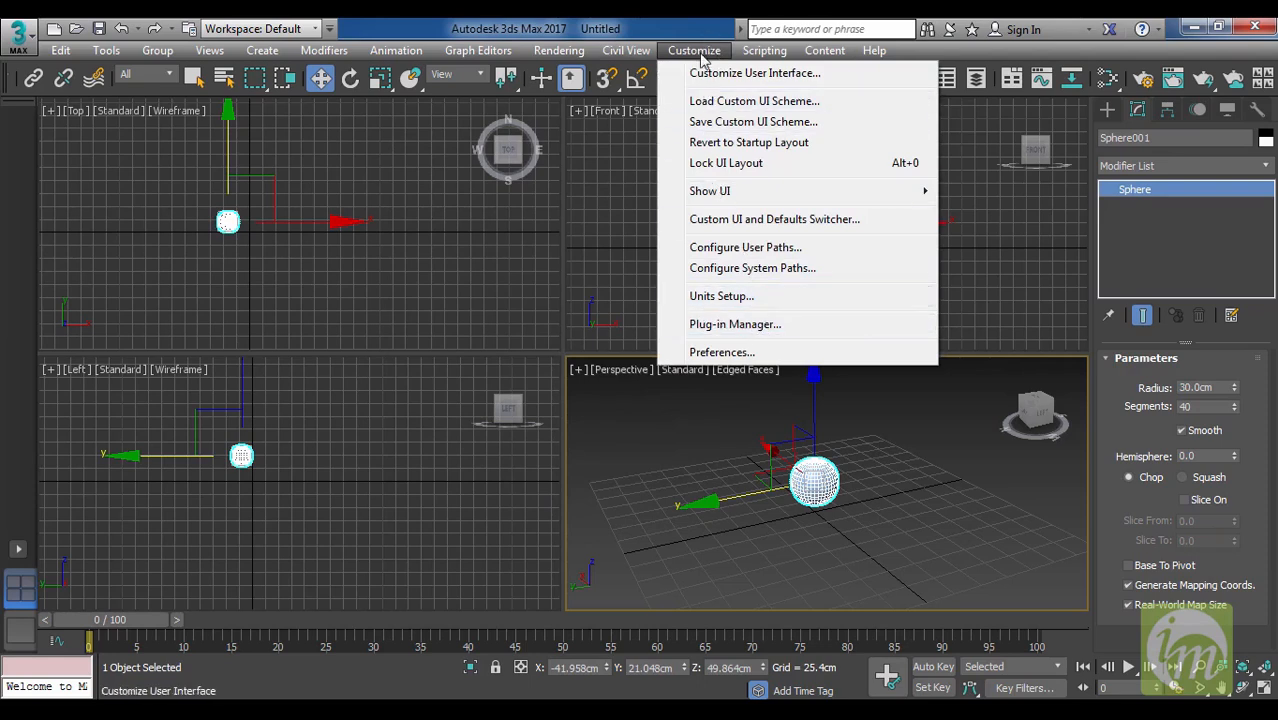
pyautogui.click(756, 300)
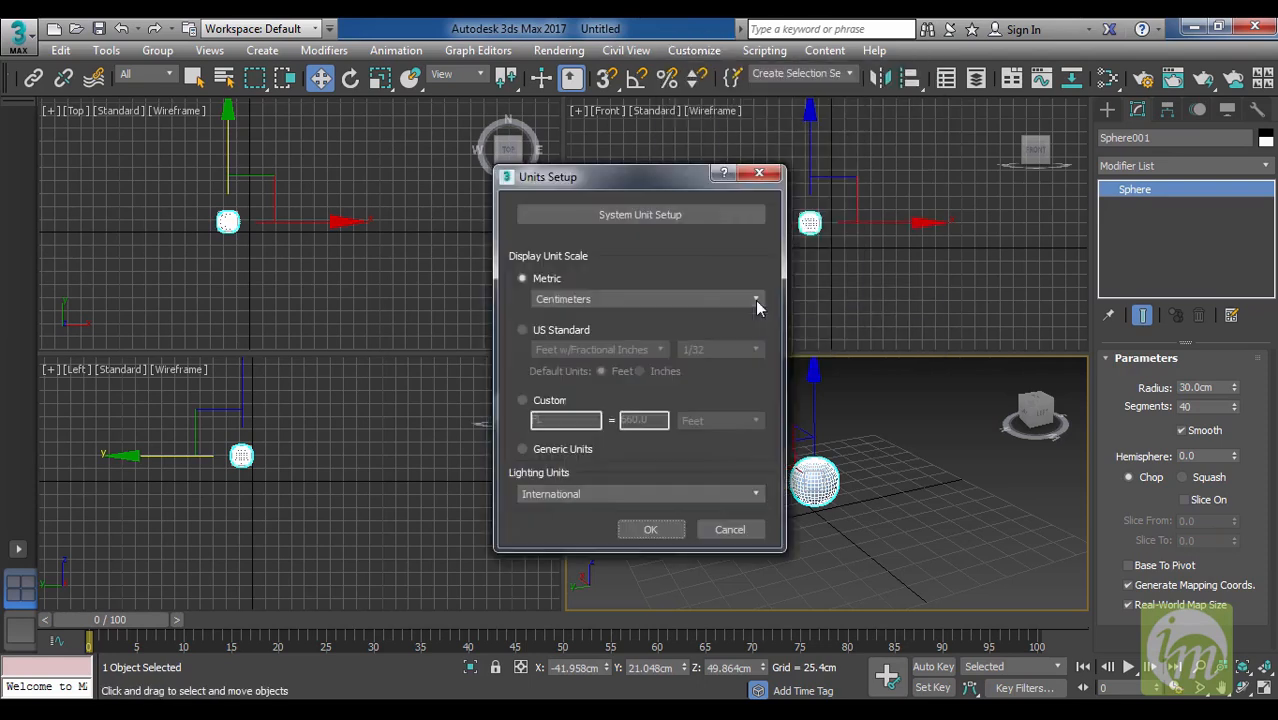
pyautogui.moveTo(676, 181); pyautogui.dragTo(544, 128)
pyautogui.click(531, 163)
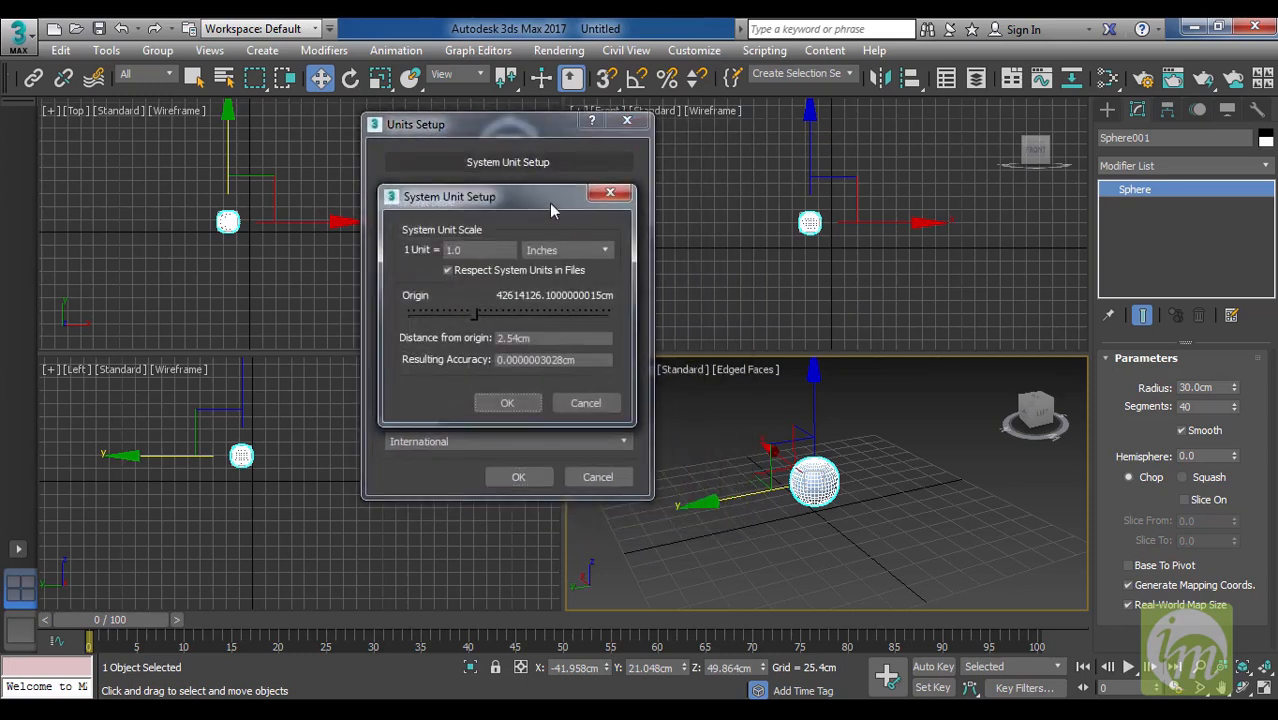
pyautogui.moveTo(556, 205); pyautogui.dragTo(603, 155)
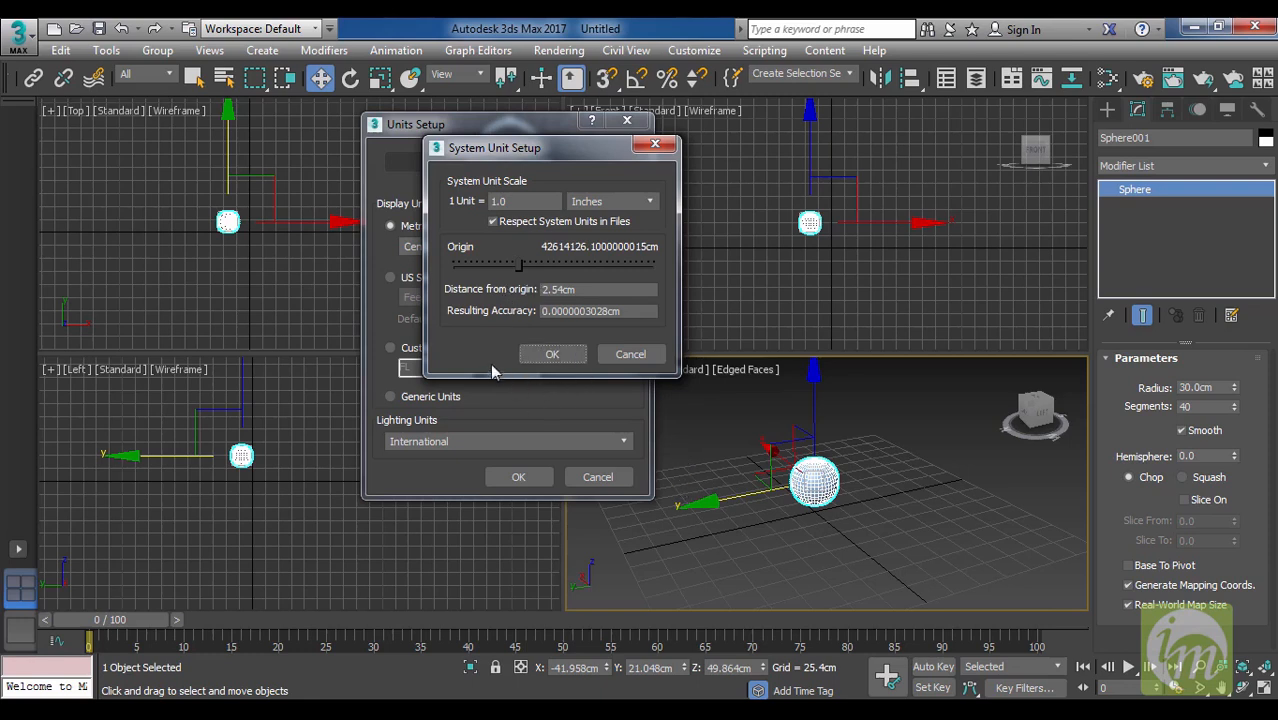
pyautogui.moveTo(520, 266)
pyautogui.mouseDown()
pyautogui.moveTo(567, 265)
pyautogui.moveTo(517, 268)
pyautogui.mouseUp()
pyautogui.click(620, 203)
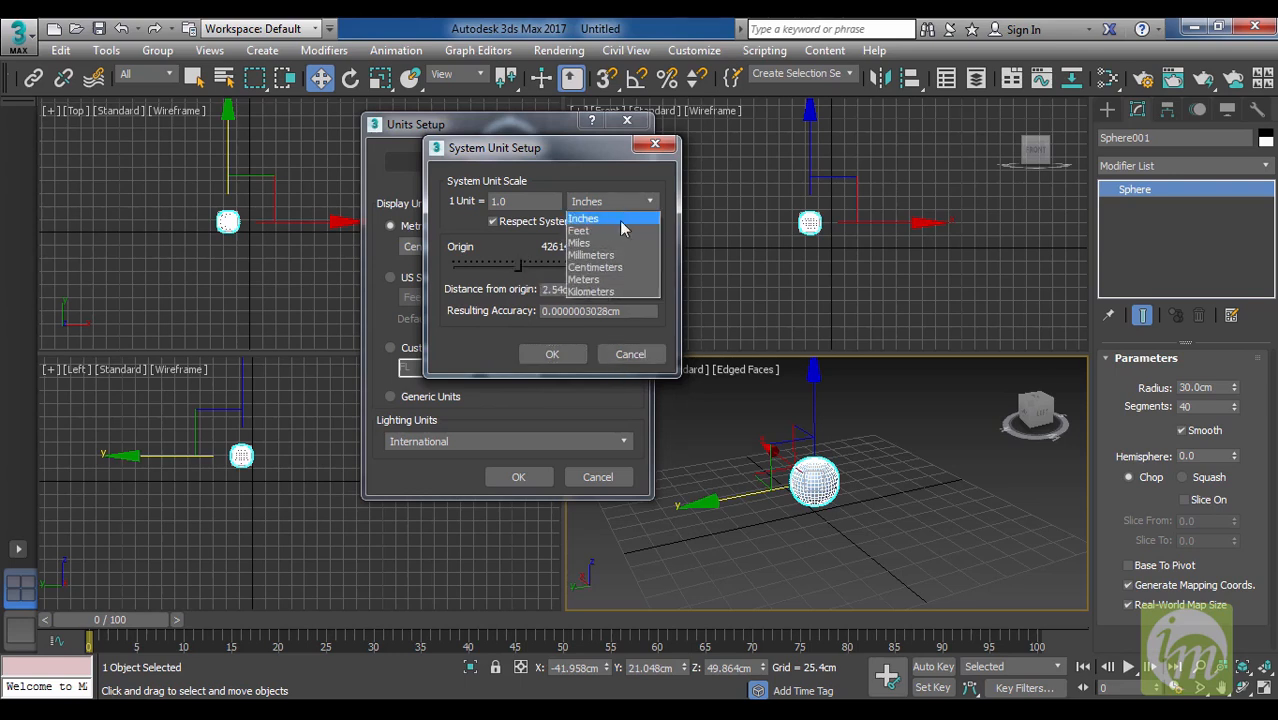
pyautogui.click(620, 220)
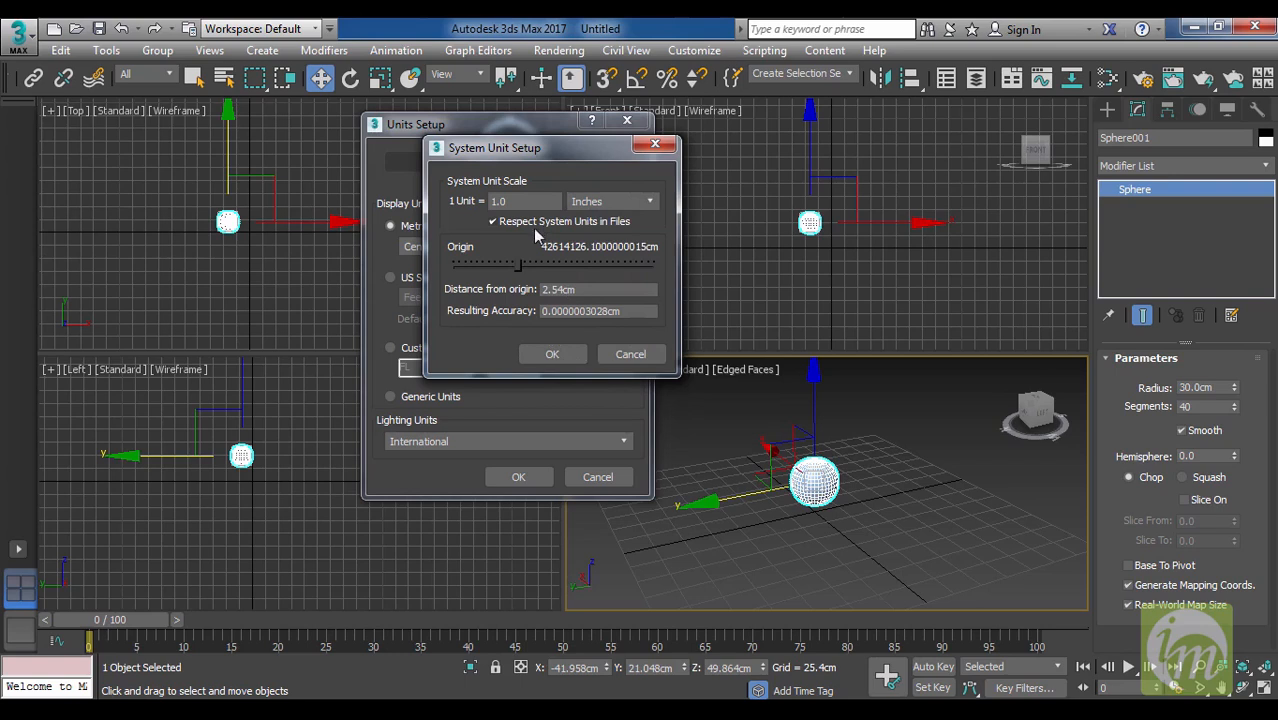
pyautogui.click(646, 358)
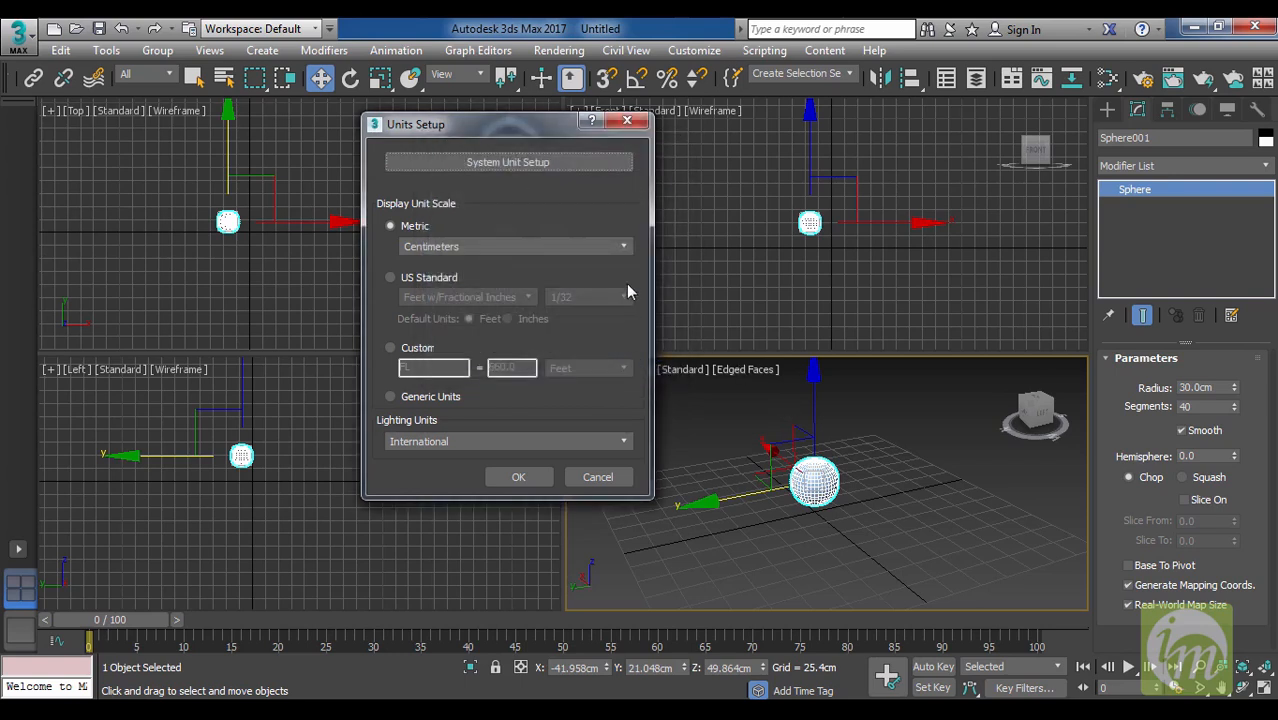
pyautogui.click(632, 122)
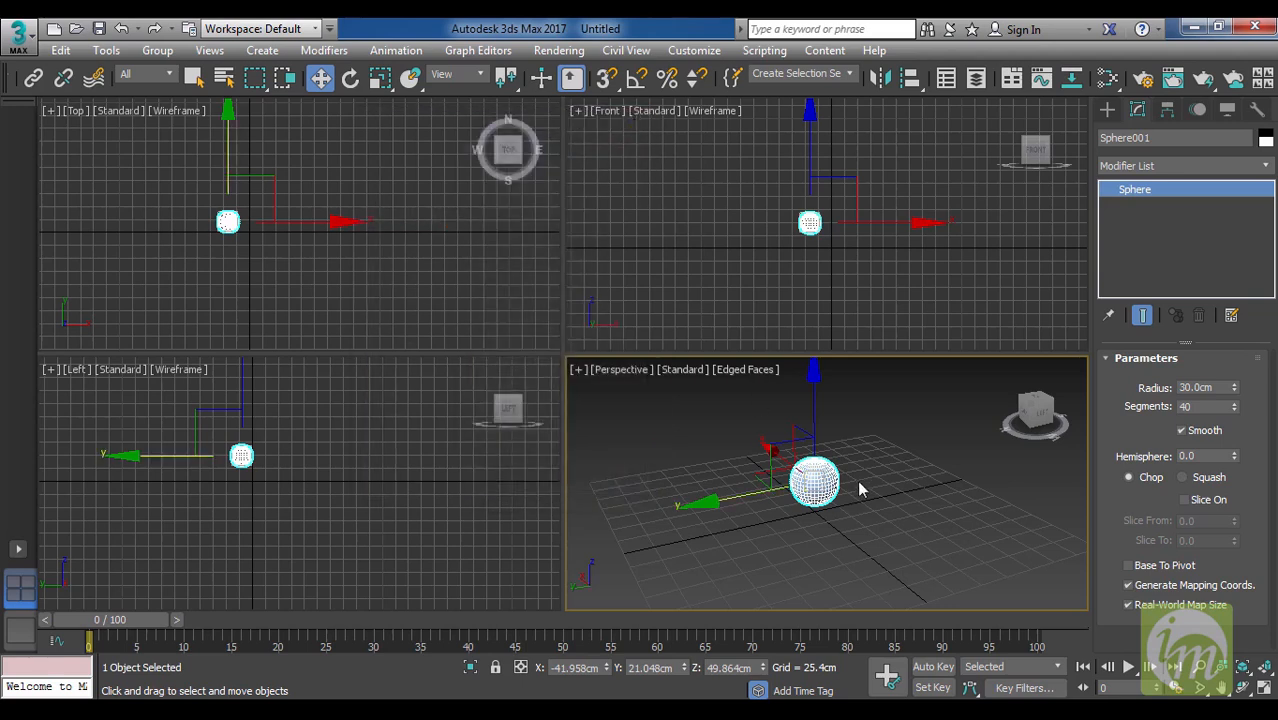
# Deselect the sphere and examine the grid around it in the Top, Front and Perspective viewports.
pyautogui.moveTo(863, 476); pyautogui.dragTo(880, 460, button='middle')
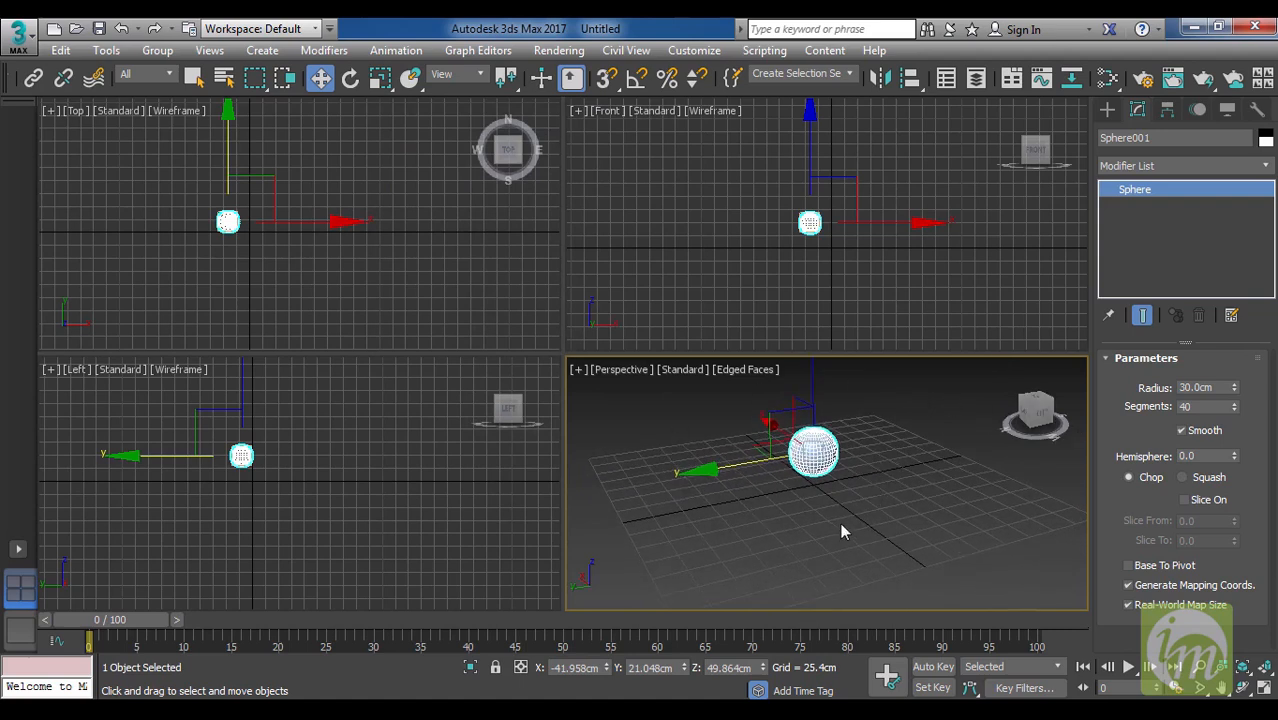
pyautogui.moveTo(902, 516); pyautogui.dragTo(854, 525, button='middle')
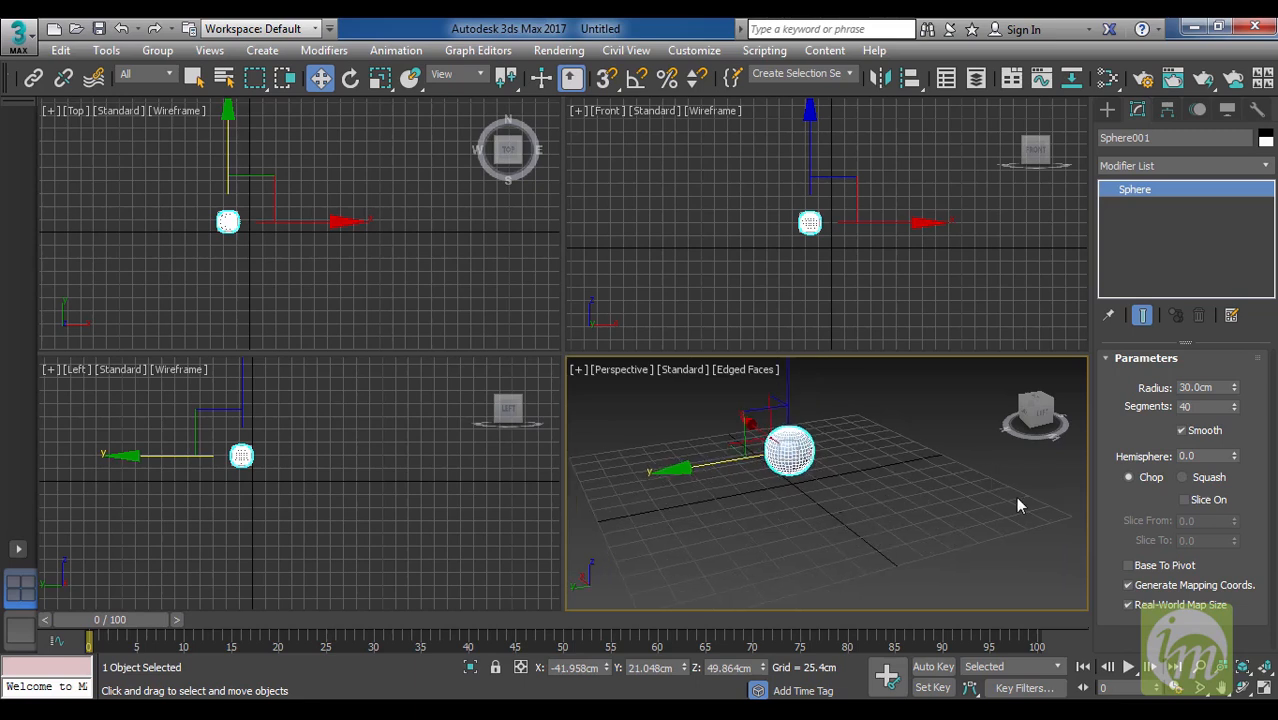
pyautogui.moveTo(902, 470); pyautogui.dragTo(901, 469)
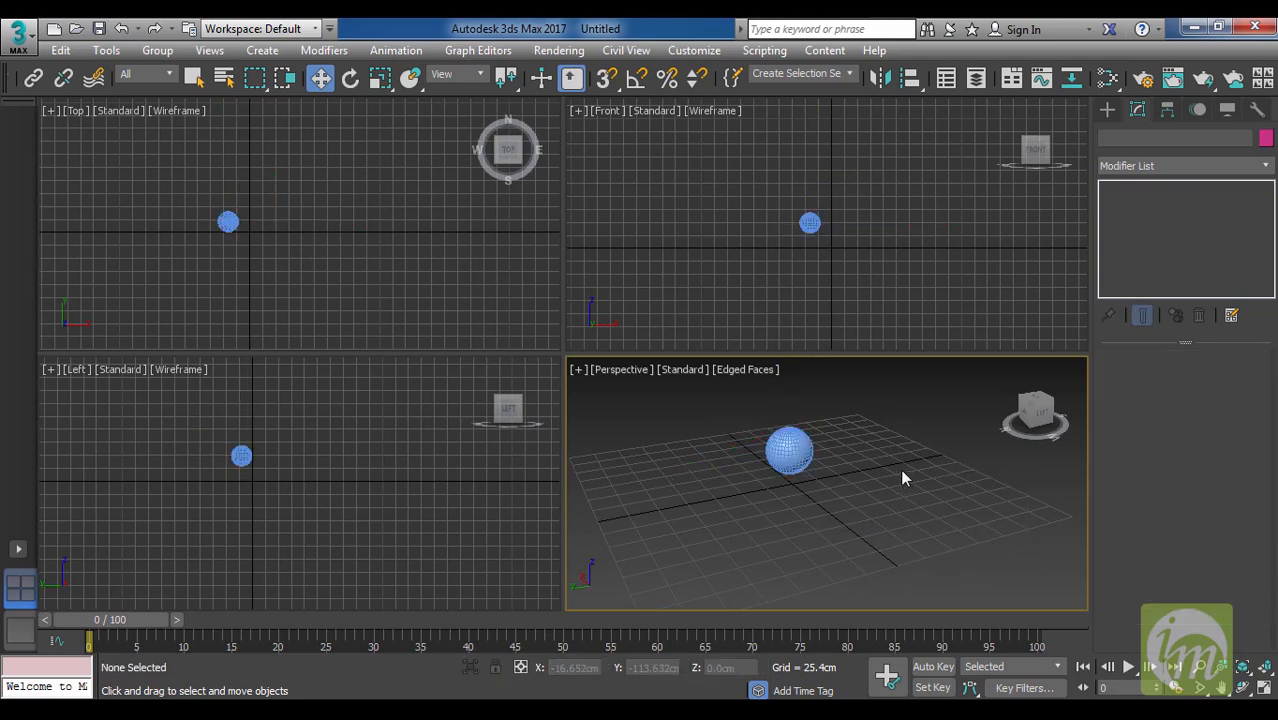
pyautogui.moveTo(891, 257); pyautogui.dragTo(808, 238, button='middle')
pyautogui.scroll(-2, 877, 218)
pyautogui.moveTo(431, 262); pyautogui.dragTo(473, 243, button='middle')
pyautogui.moveTo(890, 434); pyautogui.dragTo(967, 543)
pyautogui.click(769, 460)
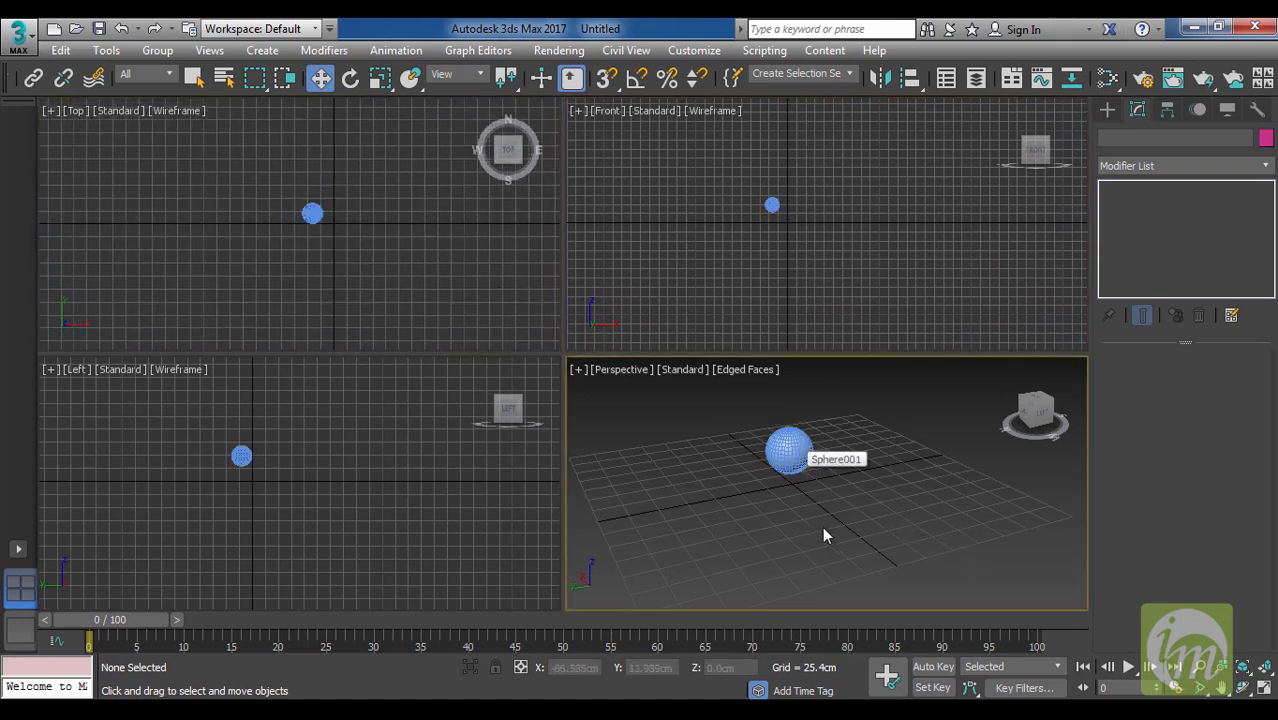
pyautogui.moveTo(864, 538); pyautogui.dragTo(757, 504)
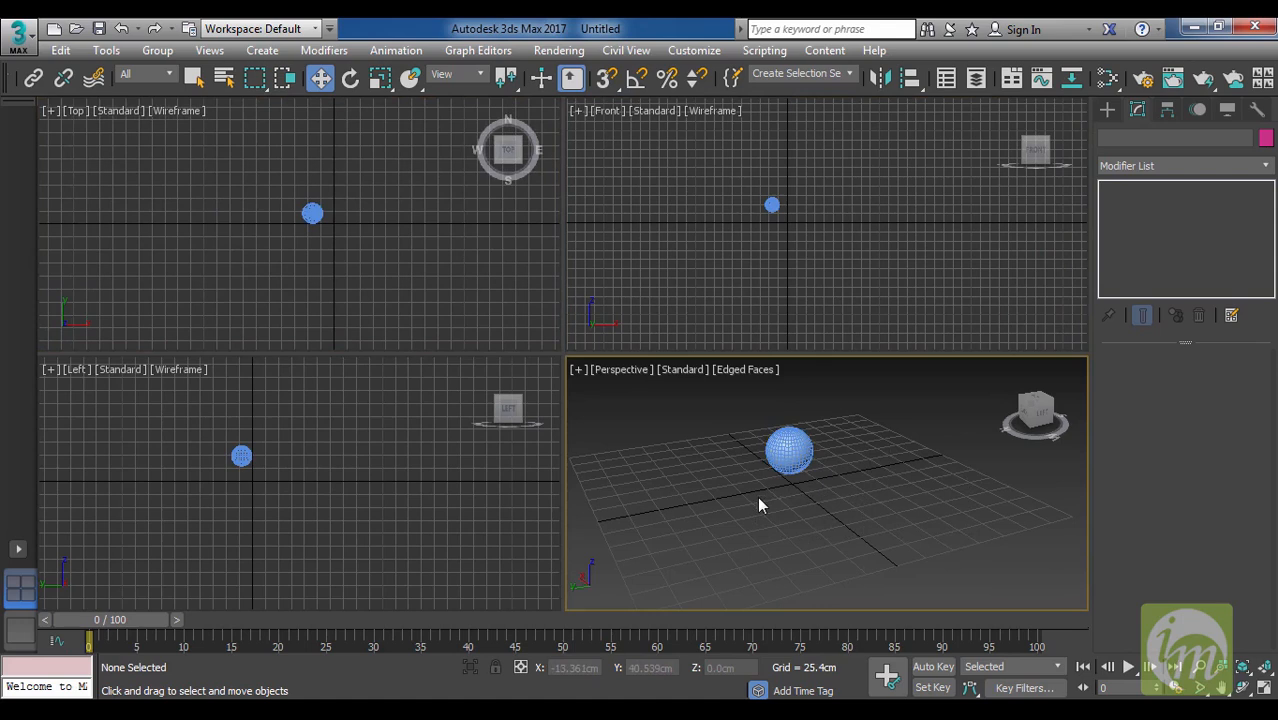
pyautogui.moveTo(852, 412); pyautogui.dragTo(916, 592)
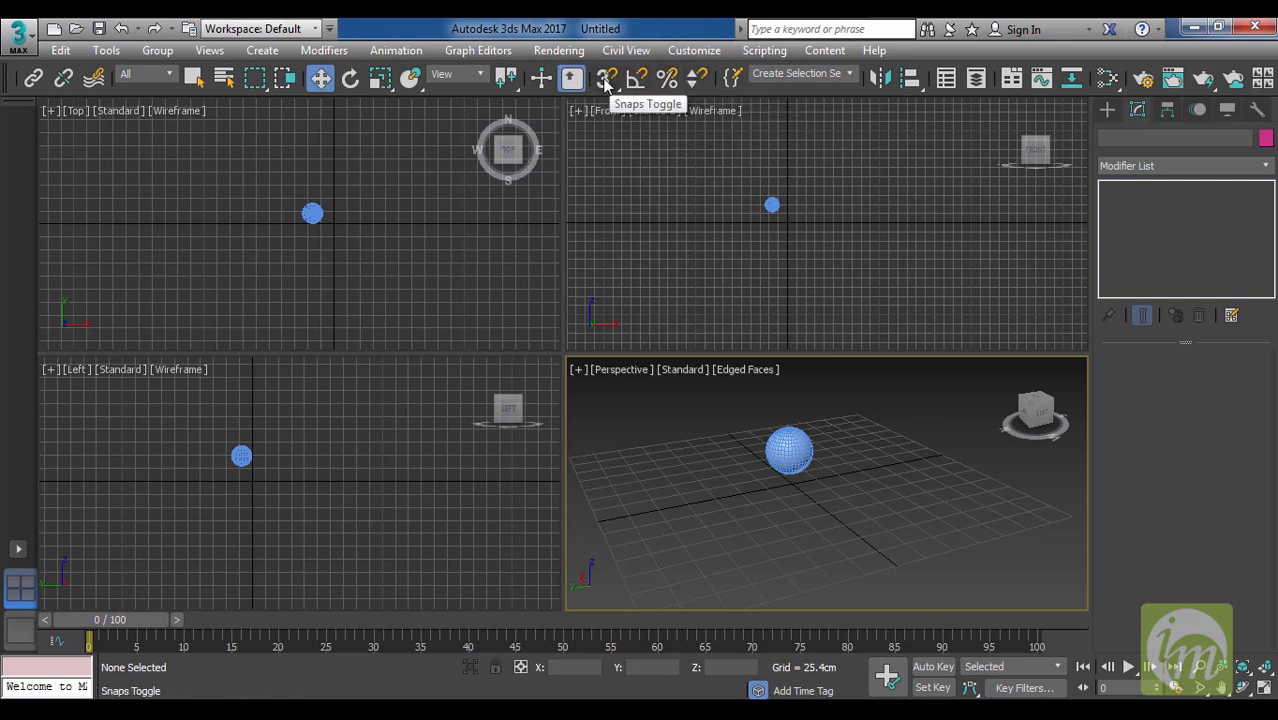
# In Grid and Snap Settings, set the home grid spacing to 1 cm and inspect the grid in the Perspective view.
pyautogui.rightClick(605, 82)
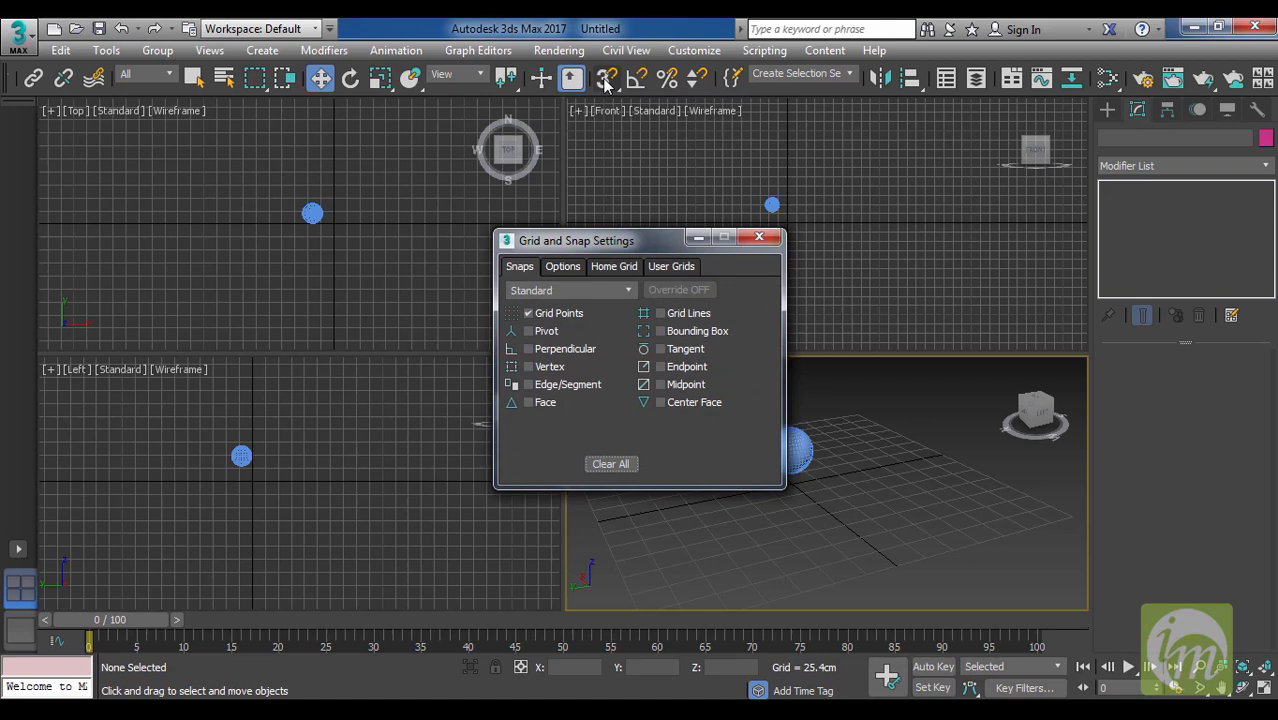
pyautogui.moveTo(602, 242); pyautogui.dragTo(536, 214)
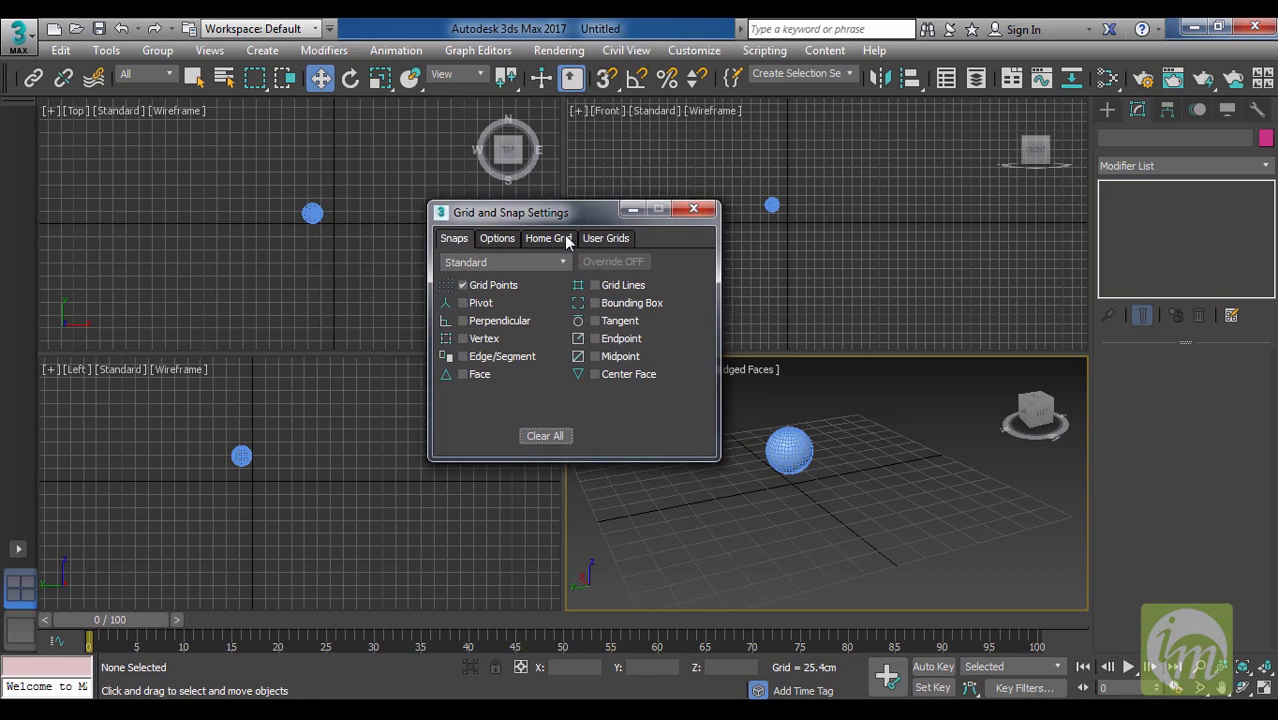
pyautogui.click(567, 242)
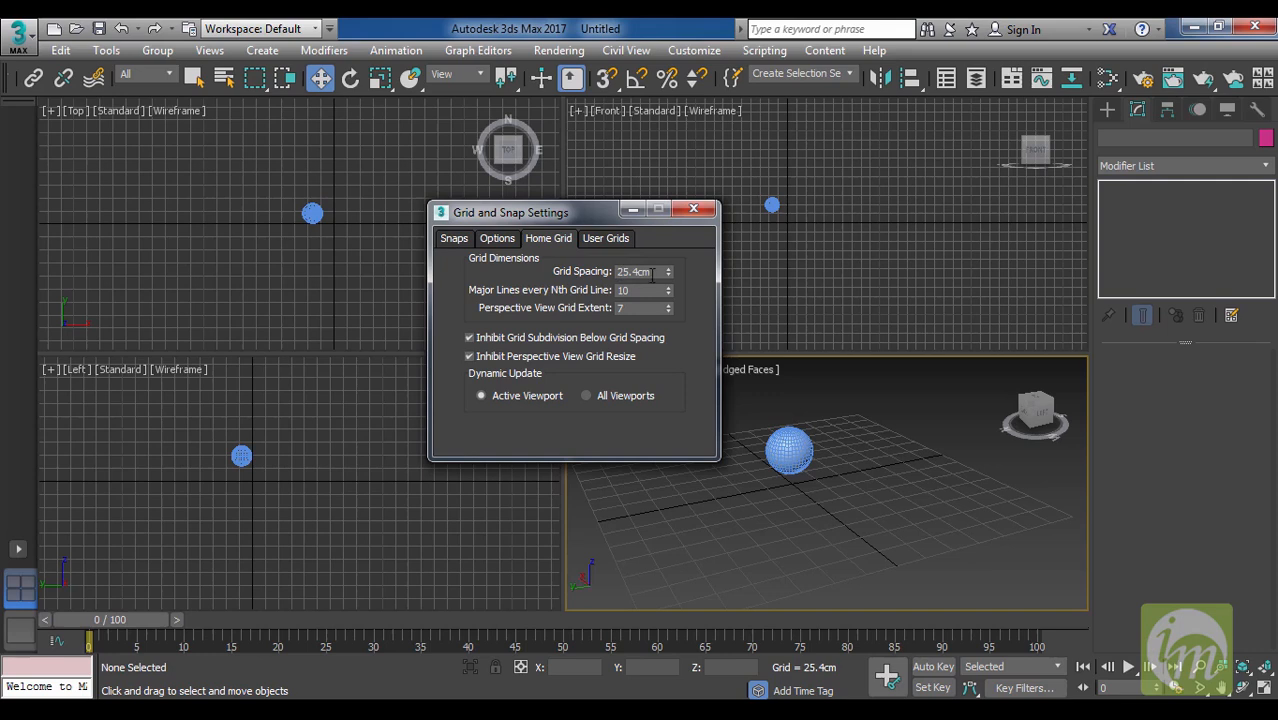
pyautogui.doubleClick(656, 271)
pyautogui.write('1')
pyautogui.press('Return')
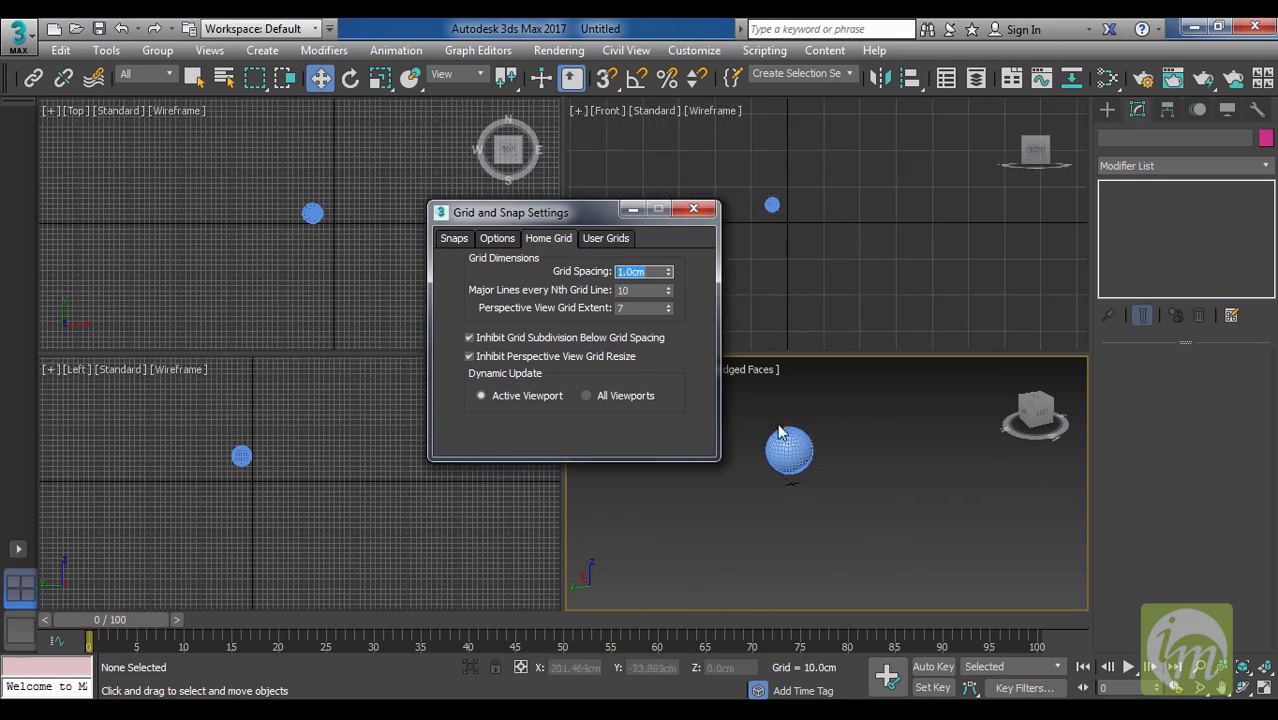
pyautogui.scroll(4, 827, 462)
pyautogui.scroll(5, 828, 463)
pyautogui.scroll(2, 786, 512)
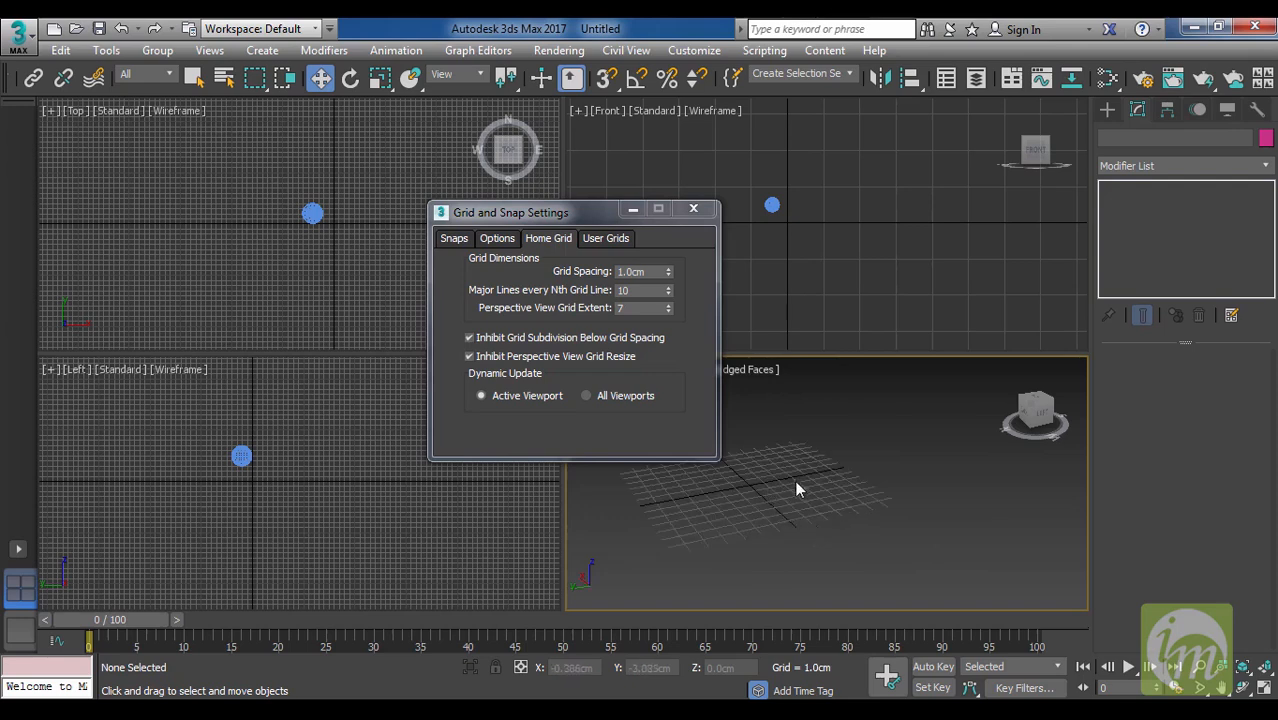
pyautogui.scroll(-7, 770, 492)
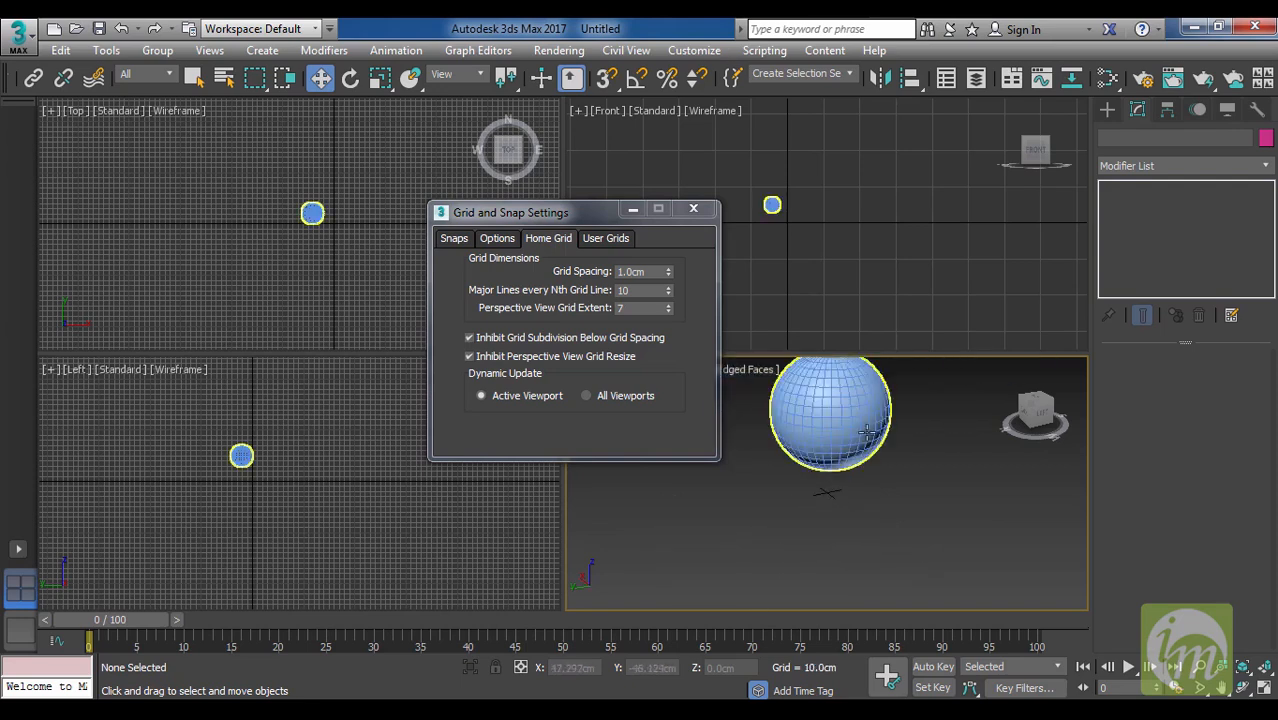
# Select the sphere, set the home grid's major lines to every 20th grid line, and check the grid in the Front viewport.
pyautogui.click(866, 430)
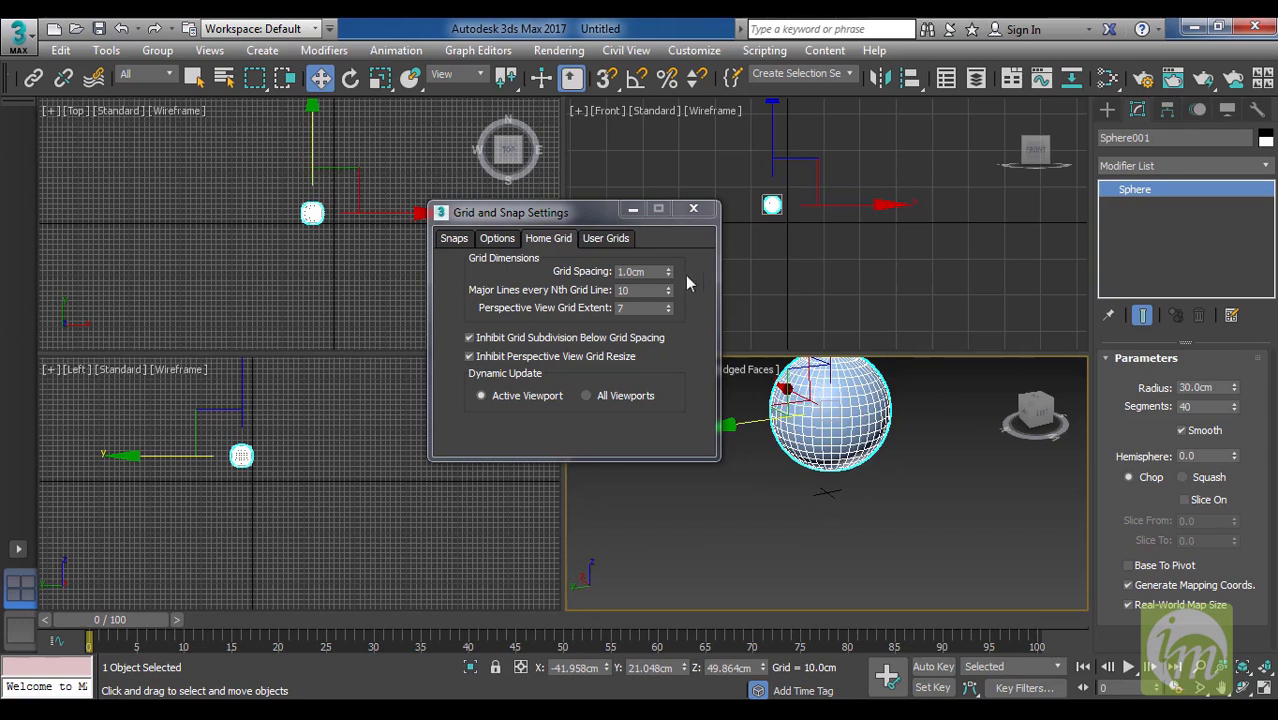
pyautogui.scroll(6, 868, 490)
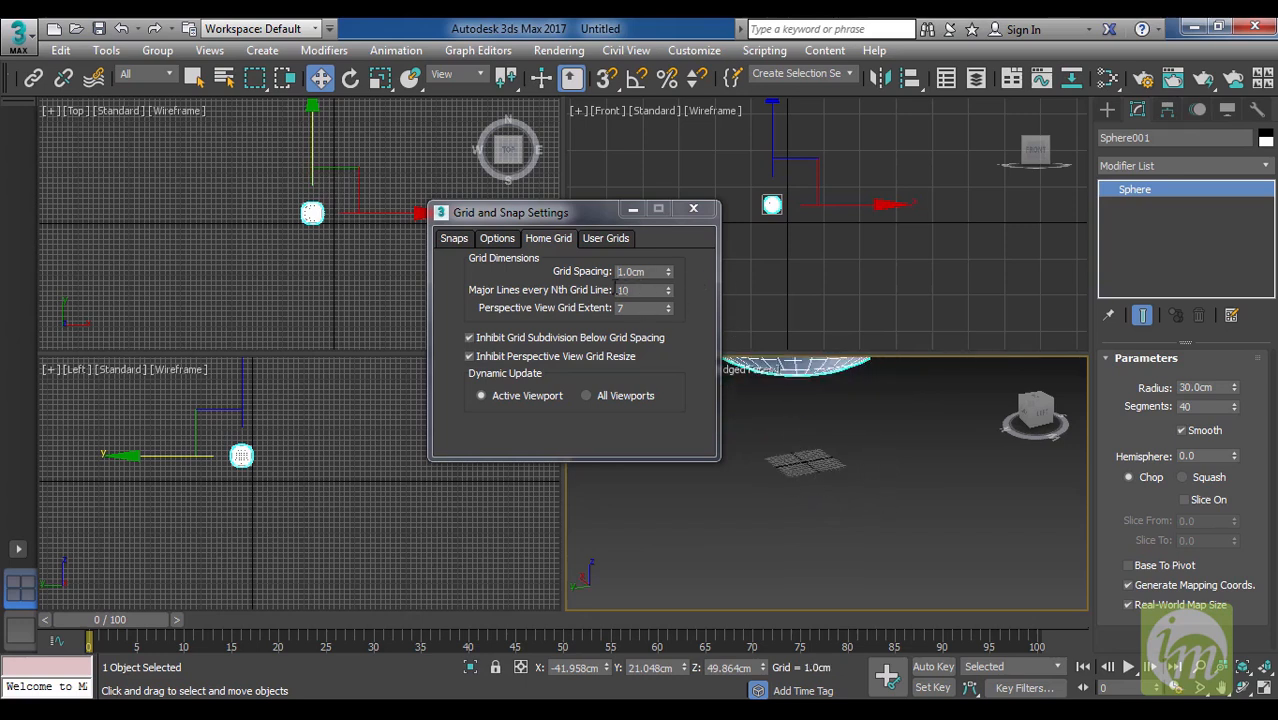
pyautogui.doubleClick(640, 290)
pyautogui.write('20')
pyautogui.press('Return')
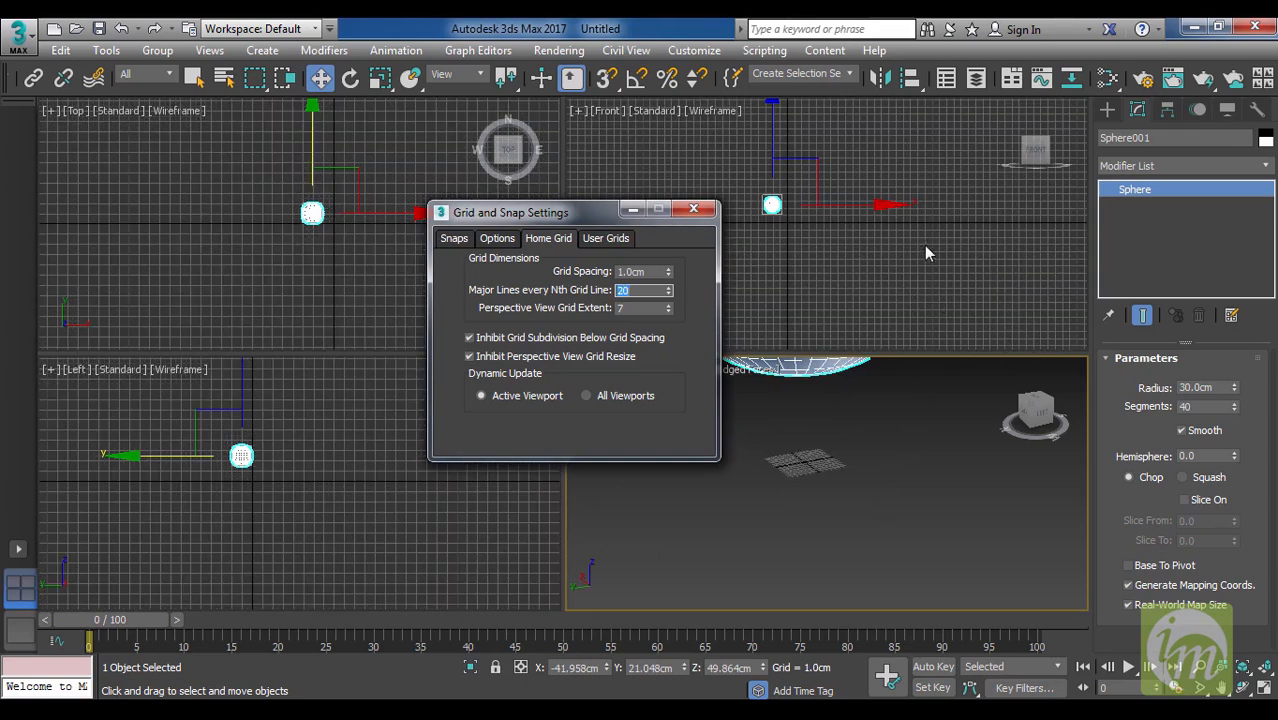
pyautogui.scroll(5, 870, 260)
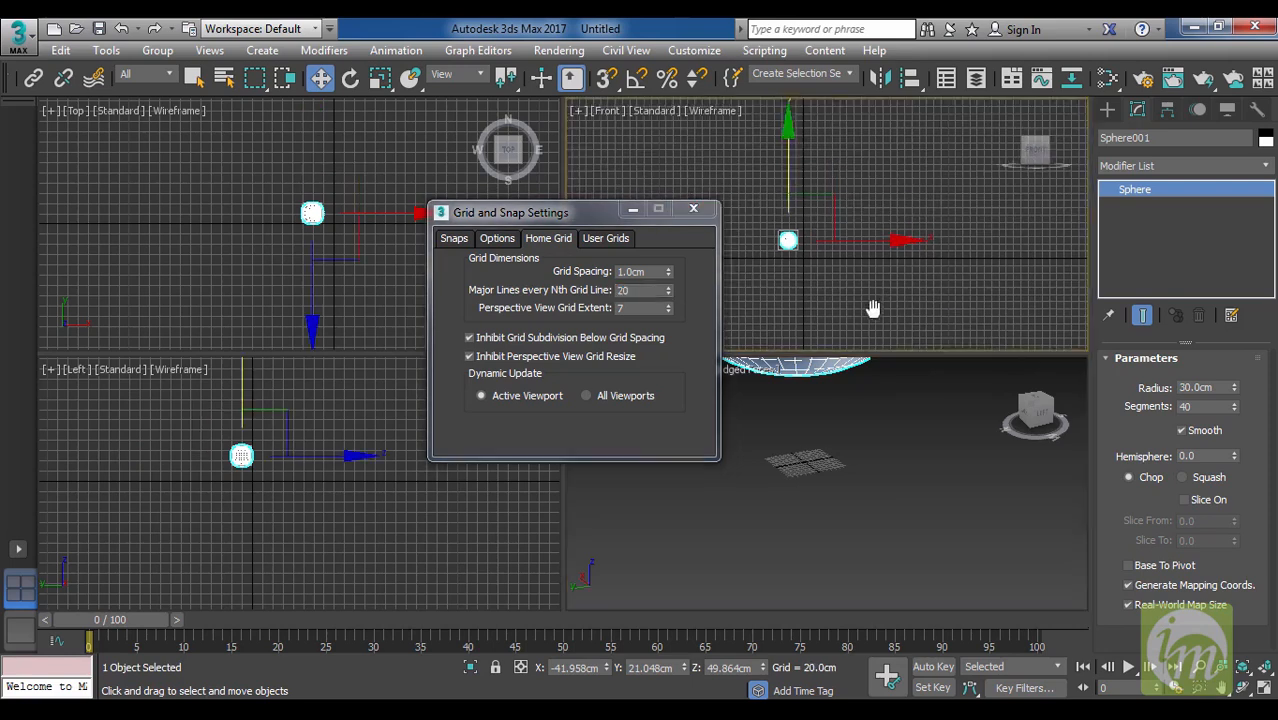
pyautogui.scroll(5, 813, 288)
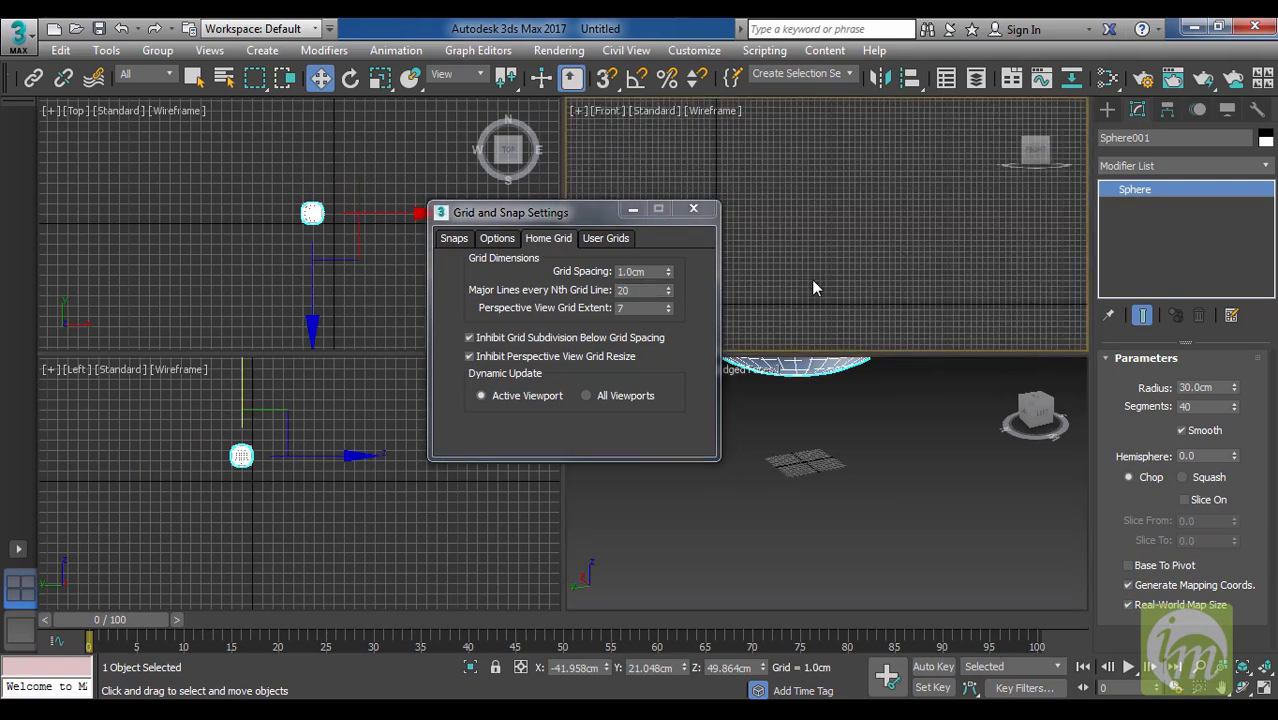
pyautogui.scroll(-2, 833, 208)
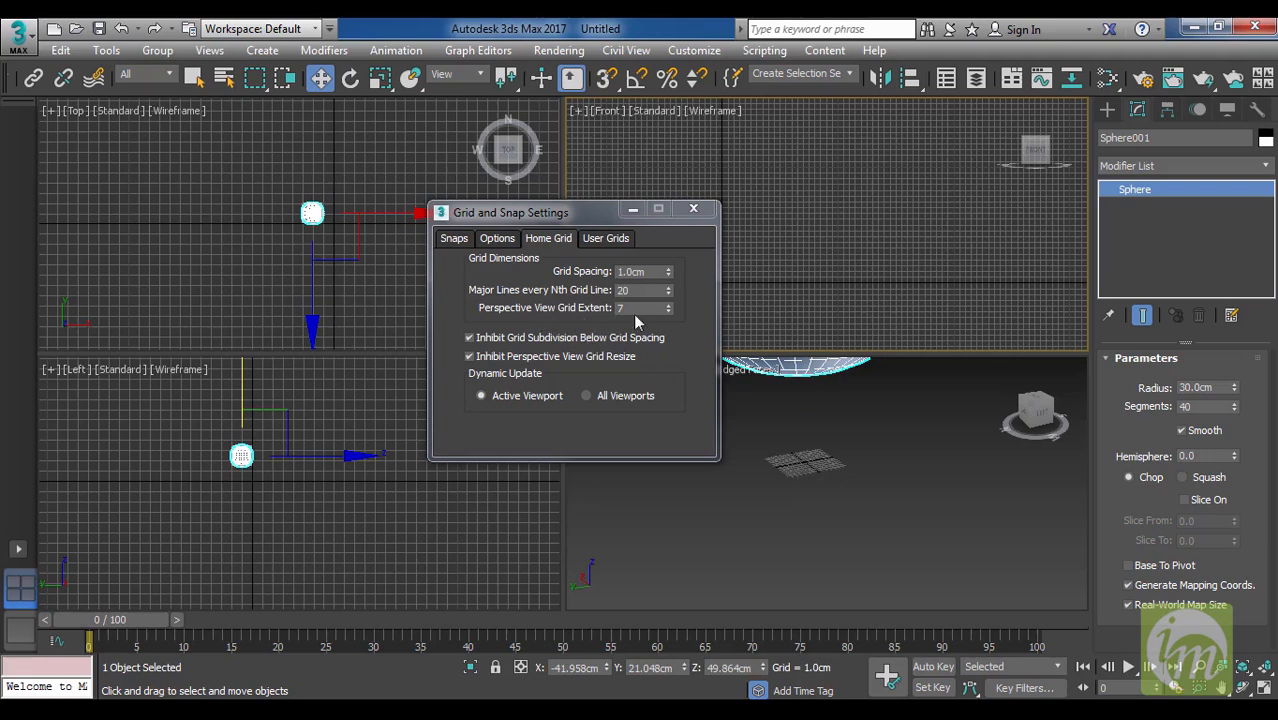
# Set the Perspective View Grid Extent to 30 and inspect the grid beneath the sphere in the Perspective view.
pyautogui.moveTo(635, 310); pyautogui.dragTo(536, 308)
pyautogui.write('30')
pyautogui.press('Return')
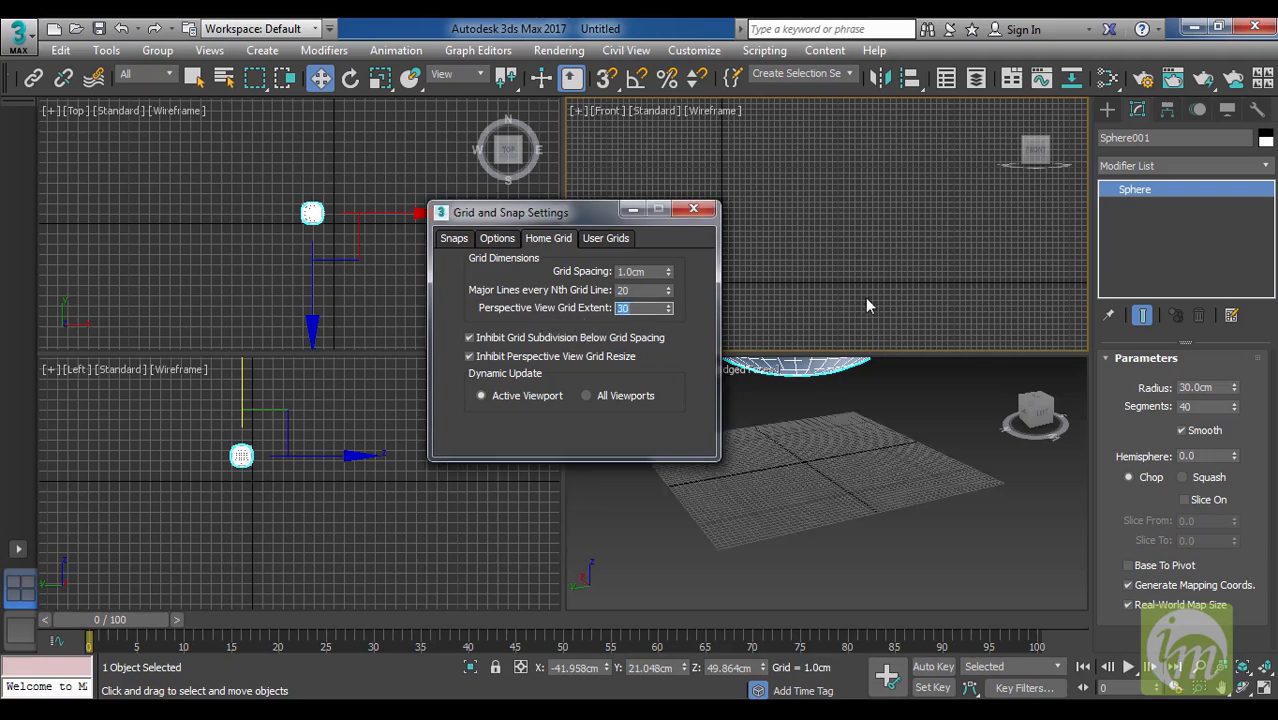
pyautogui.moveTo(887, 521); pyautogui.dragTo(897, 534, button='middle')
pyautogui.scroll(-4, 897, 534)
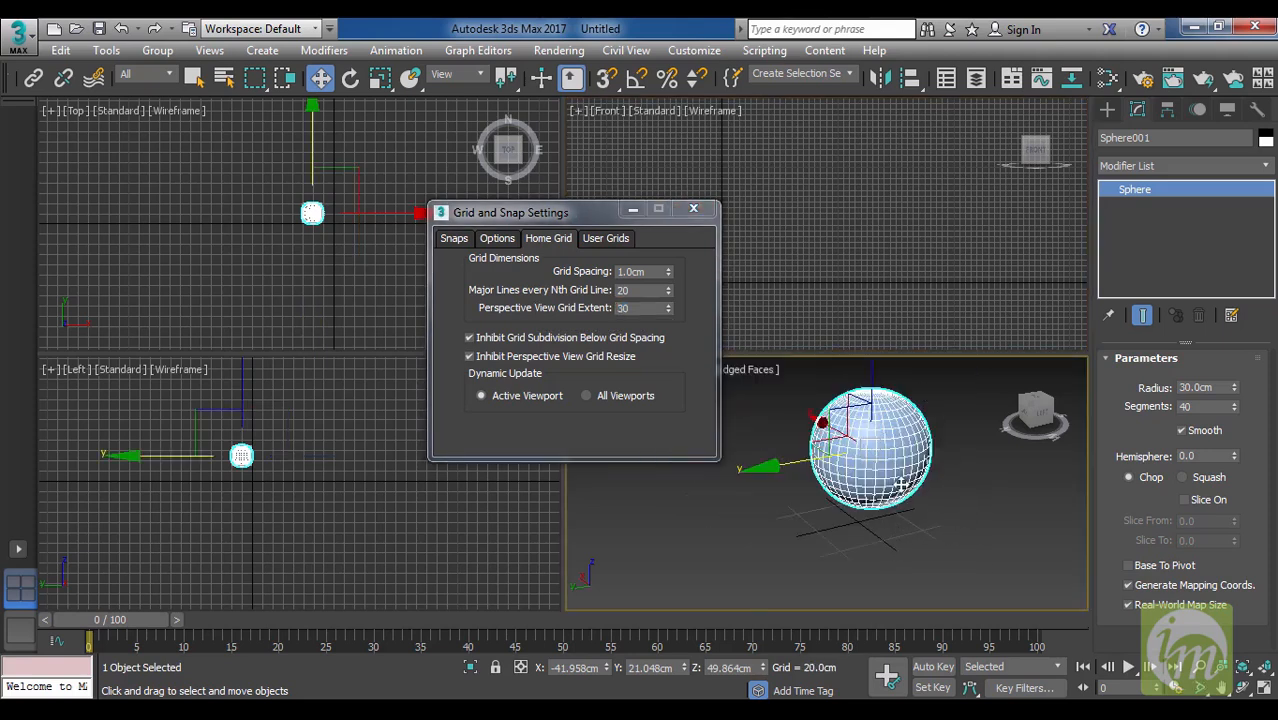
pyautogui.scroll(4, 874, 525)
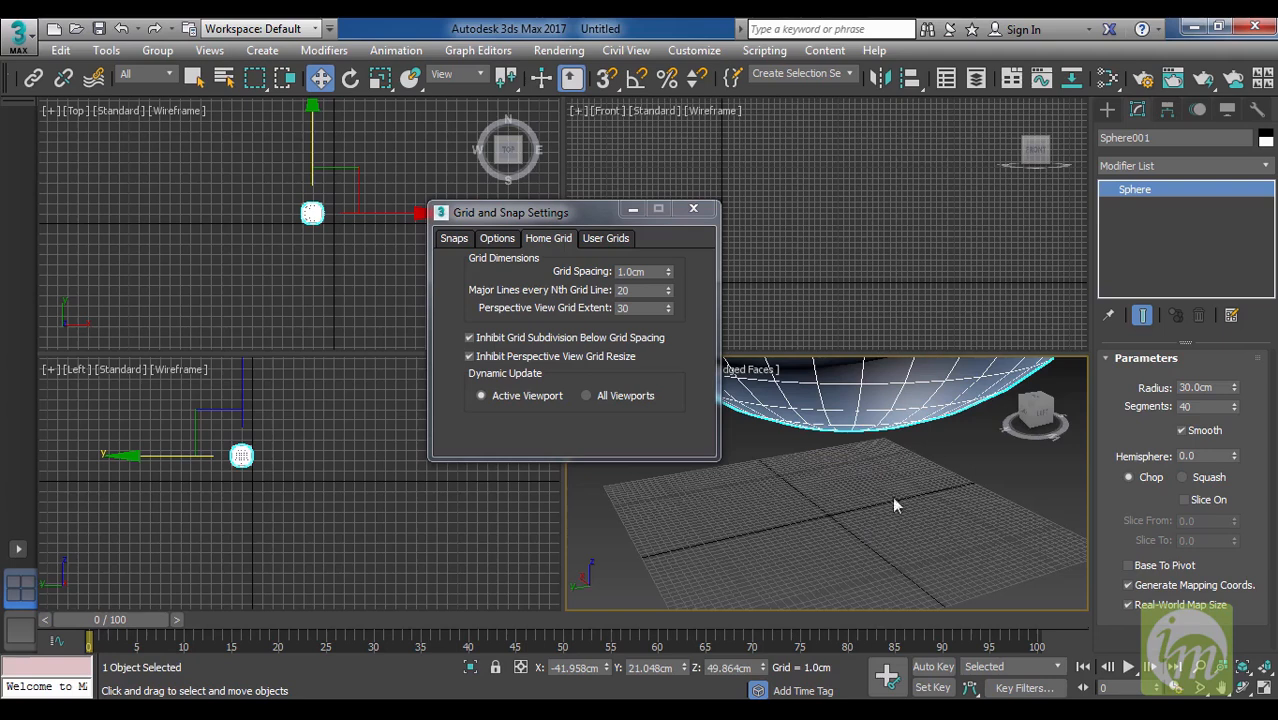
pyautogui.scroll(2, 893, 503)
pyautogui.scroll(4, 850, 550)
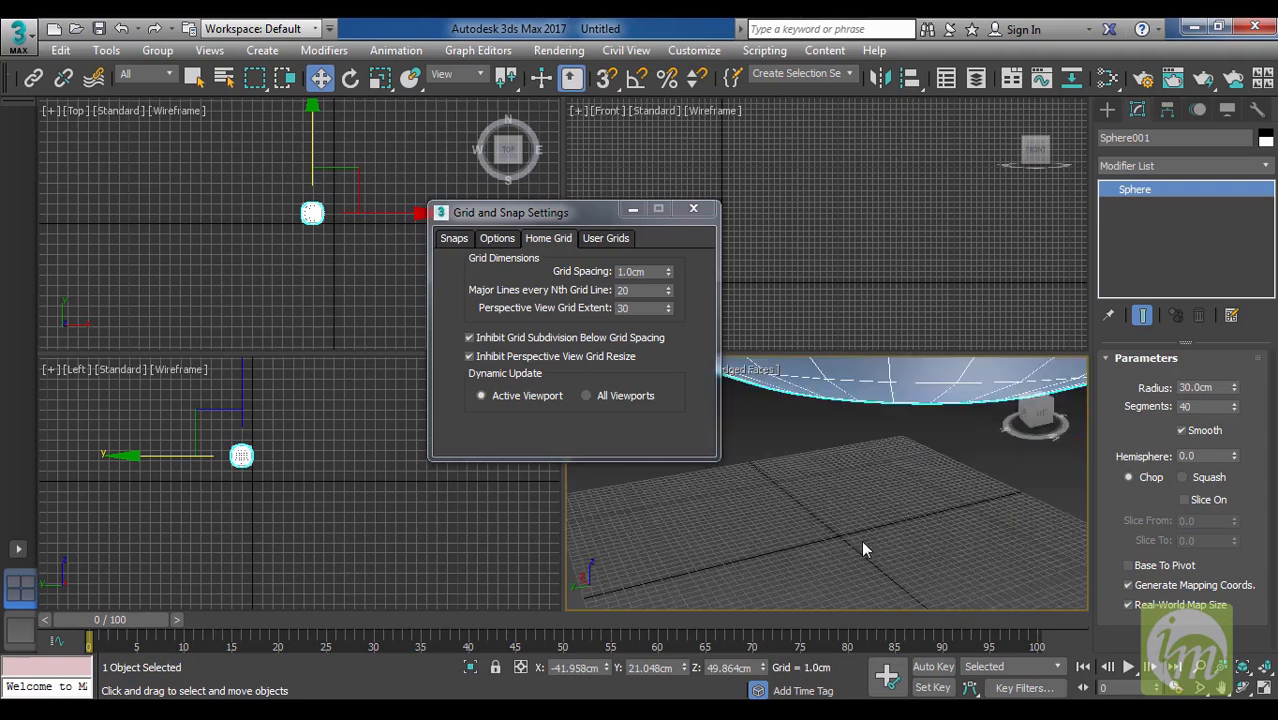
pyautogui.scroll(-5, 940, 502)
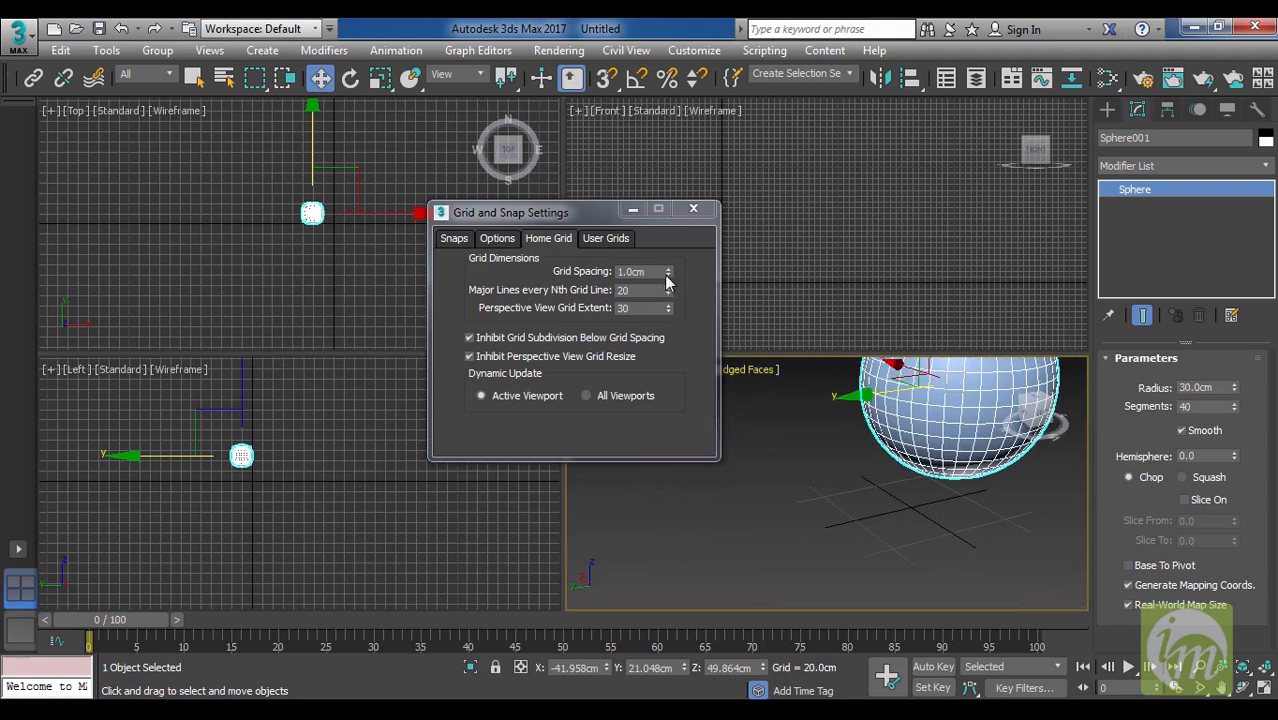
# Set the home grid spacing to 12 cm, inspect the Perspective grid, and close Grid and Snap Settings.
pyautogui.doubleClick(632, 272)
pyautogui.moveTo(948, 472); pyautogui.dragTo(837, 471, button='middle')
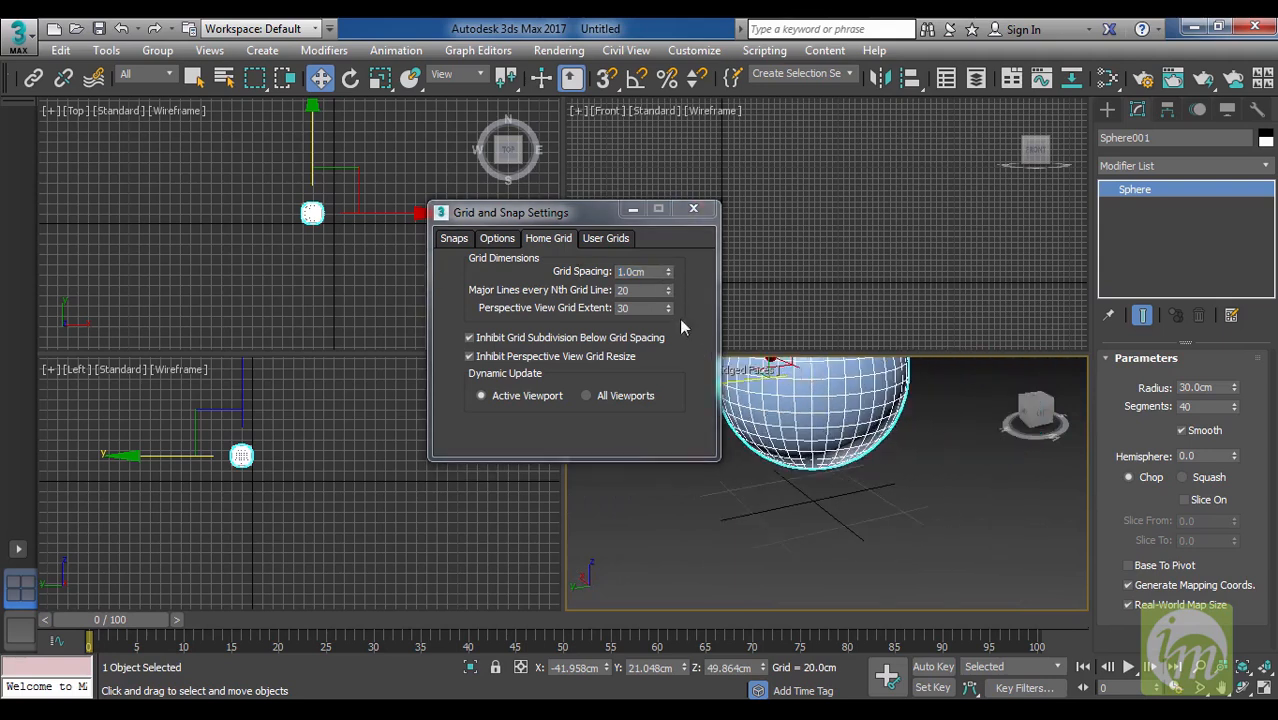
pyautogui.doubleClick(642, 272)
pyautogui.write('12')
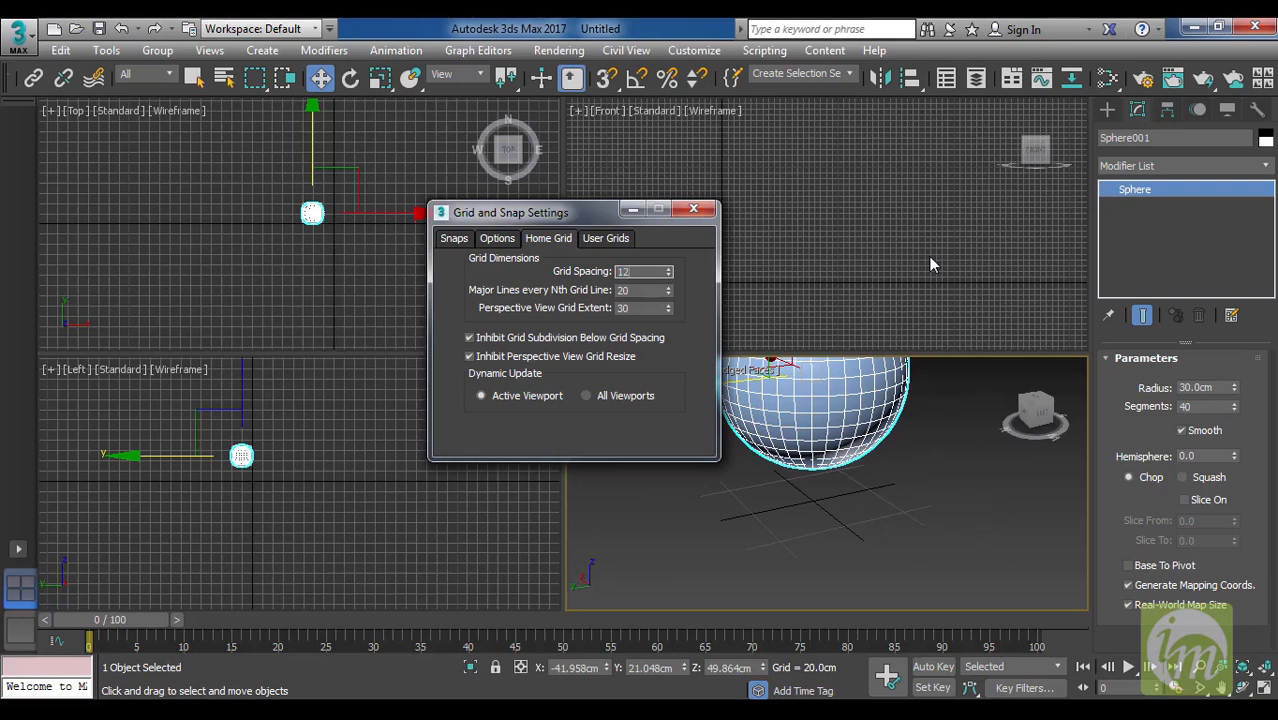
pyautogui.press('Return')
pyautogui.scroll(-8, 957, 476)
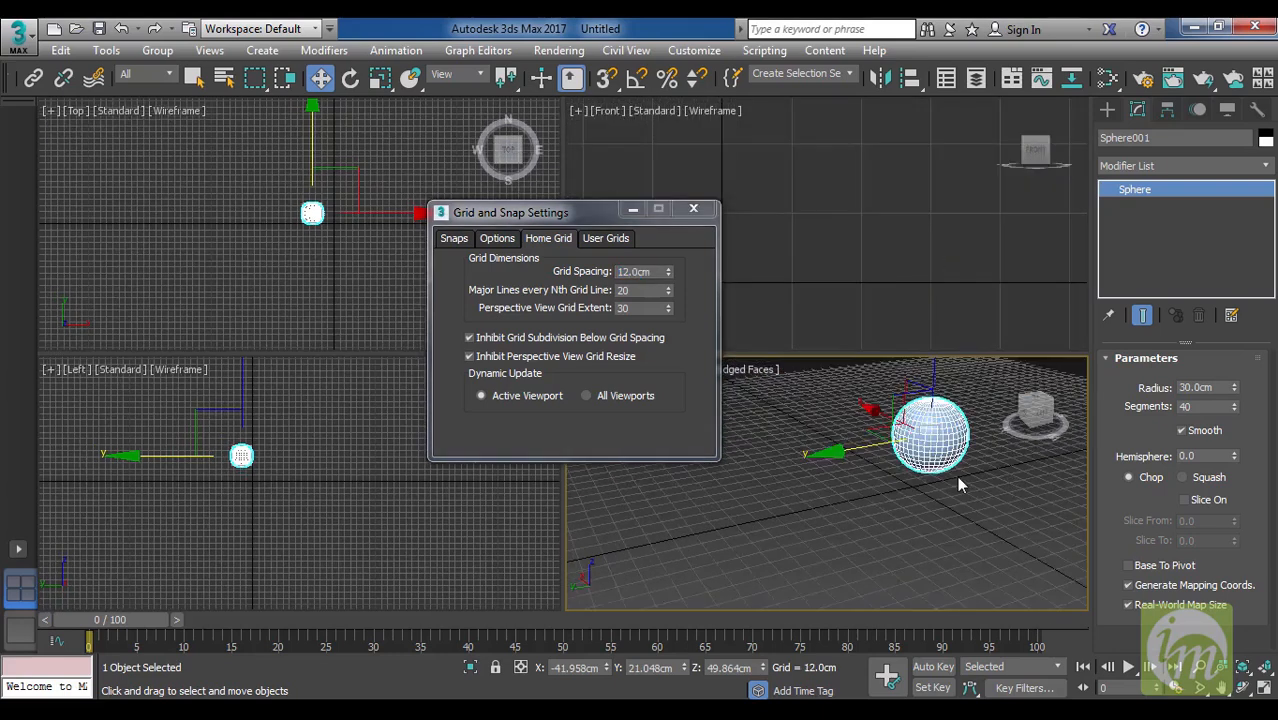
pyautogui.scroll(6, 964, 509)
pyautogui.scroll(2, 967, 512)
pyautogui.moveTo(967, 512); pyautogui.dragTo(898, 505, button='middle')
pyautogui.scroll(3, 880, 495)
pyautogui.scroll(-3, 905, 515)
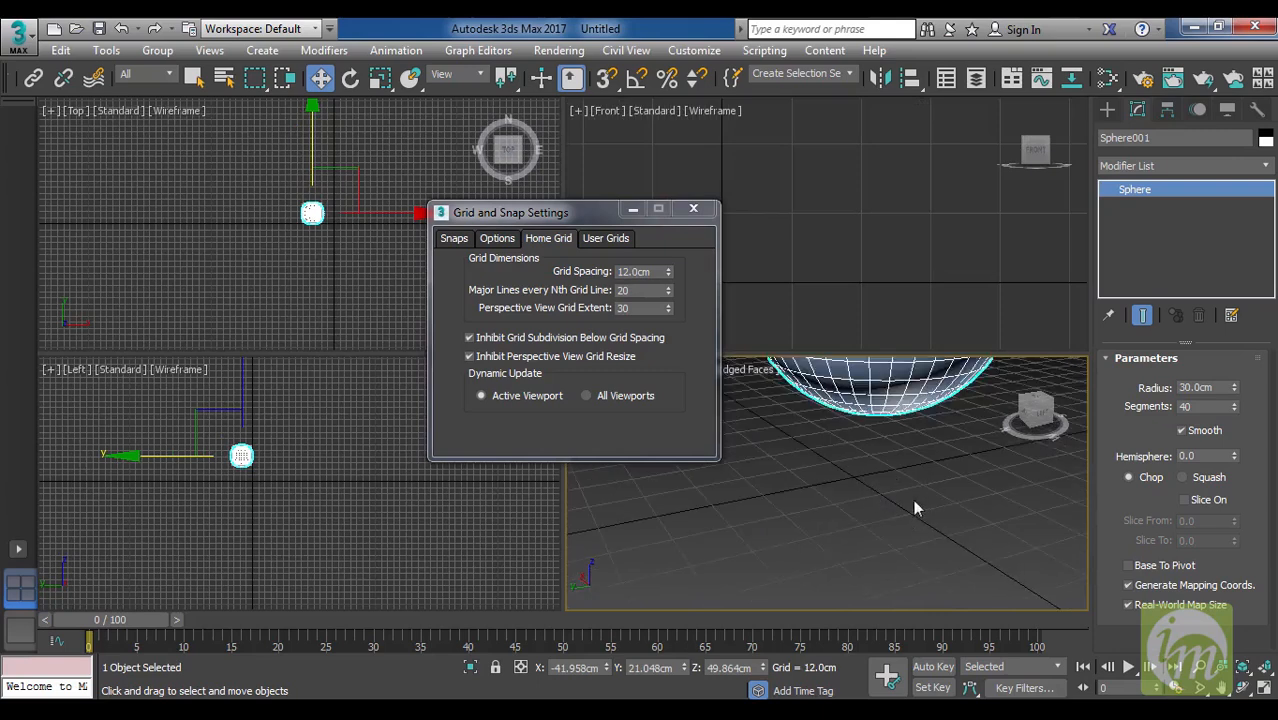
pyautogui.click(693, 209)
# Move the sphere down to about Z 22.3 cm and along X to about -4.4 cm, closer to the grid's origin.
pyautogui.scroll(-5, 834, 488)
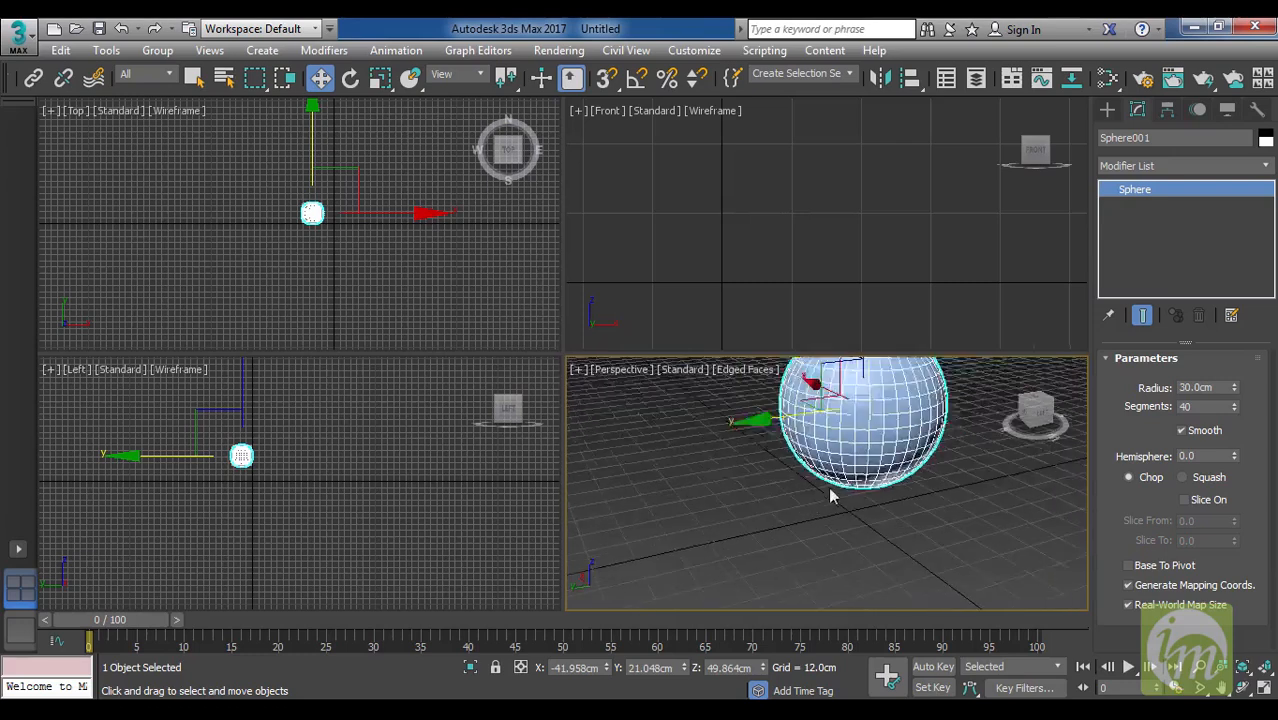
pyautogui.keyDown('alt'); pyautogui.moveTo(835, 487); pyautogui.dragTo(912, 530, button='middle'); pyautogui.keyUp('alt')
pyautogui.moveTo(842, 376); pyautogui.dragTo(843, 418)
pyautogui.moveTo(688, 188); pyautogui.dragTo(845, 202, button='middle')
pyautogui.scroll(-8, 842, 208)
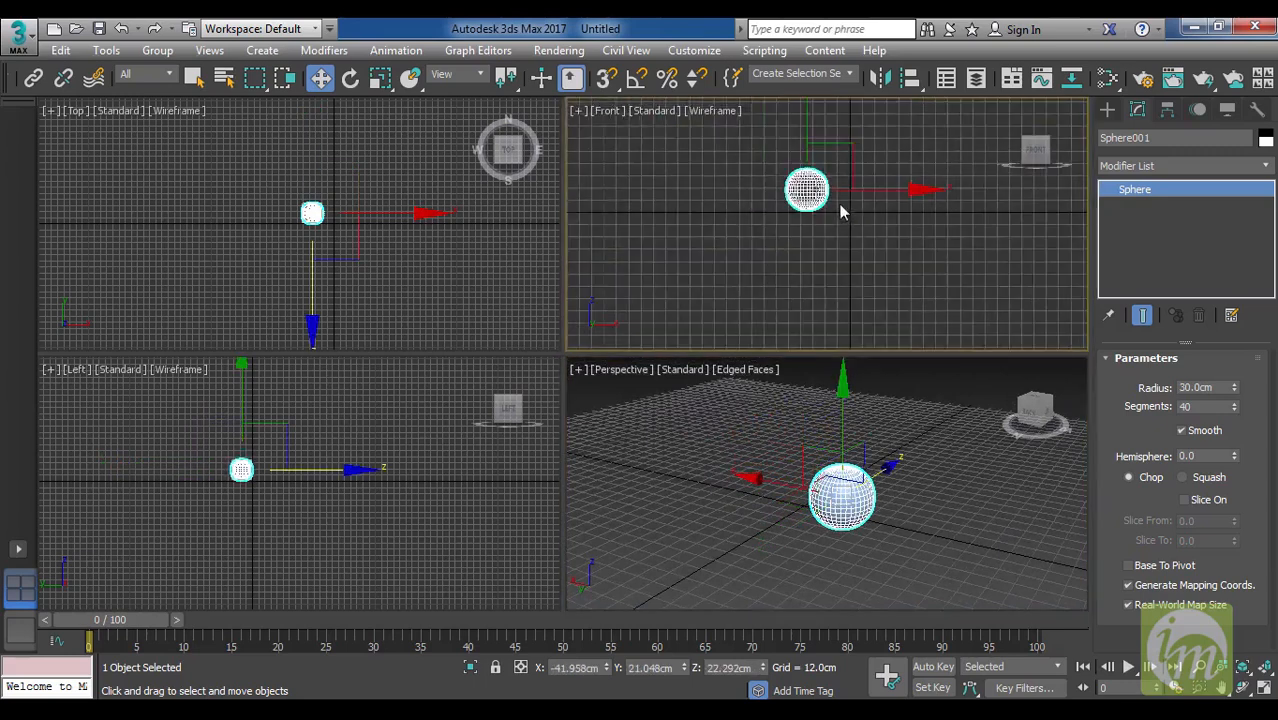
pyautogui.moveTo(905, 203); pyautogui.dragTo(944, 209)
pyautogui.keyDown('alt'); pyautogui.moveTo(890, 513); pyautogui.dragTo(777, 565, button='middle'); pyautogui.keyUp('alt')
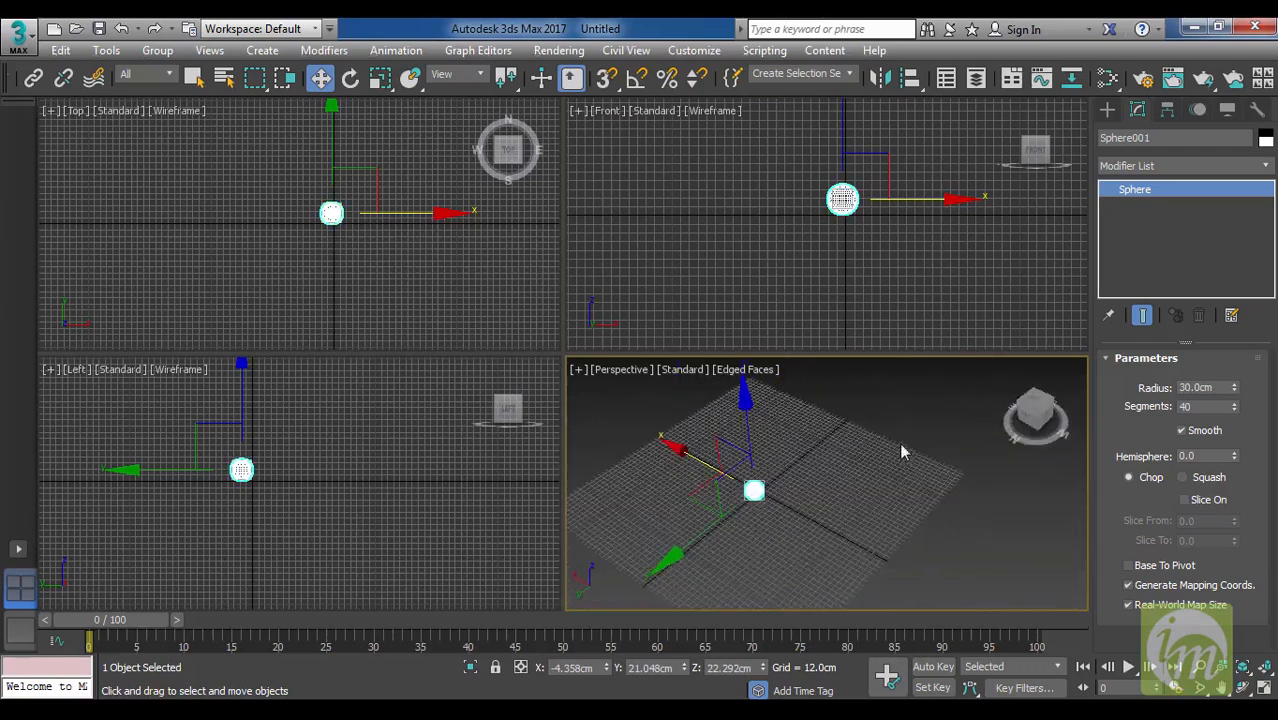
# Reopen the home grid settings, set the Perspective View Grid Extent to 15, and close Grid and Snap Settings.
pyautogui.rightClick(610, 78)
pyautogui.click(548, 238)
pyautogui.moveTo(595, 220); pyautogui.dragTo(522, 159)
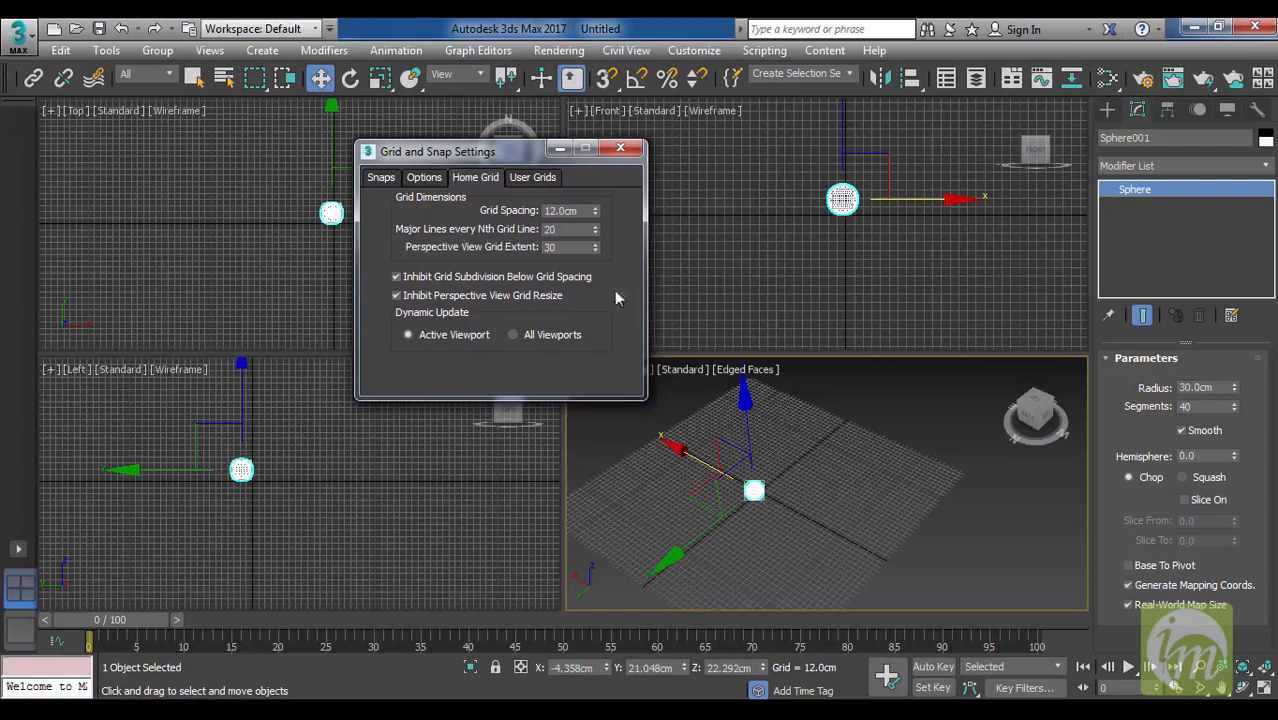
pyautogui.moveTo(906, 503); pyautogui.dragTo(918, 487, button='middle')
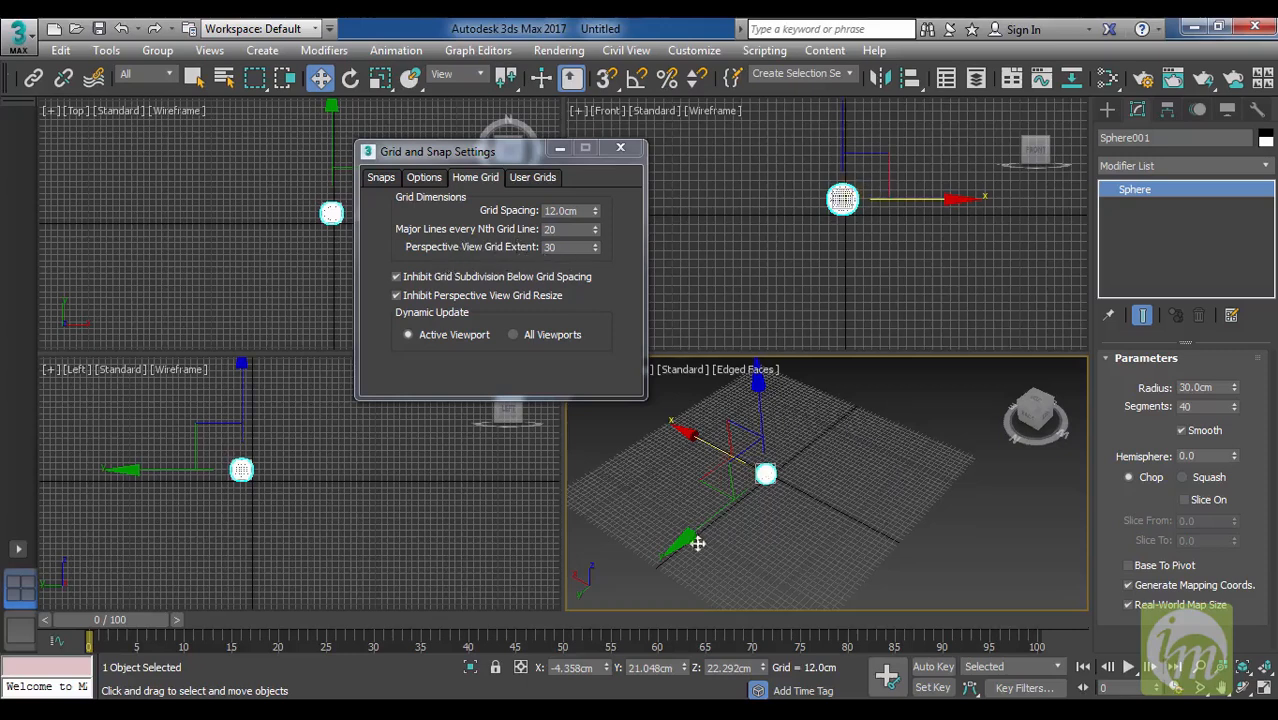
pyautogui.moveTo(595, 256); pyautogui.dragTo(595, 256)
pyautogui.doubleClick(549, 247)
pyautogui.write('15')
pyautogui.press('Return')
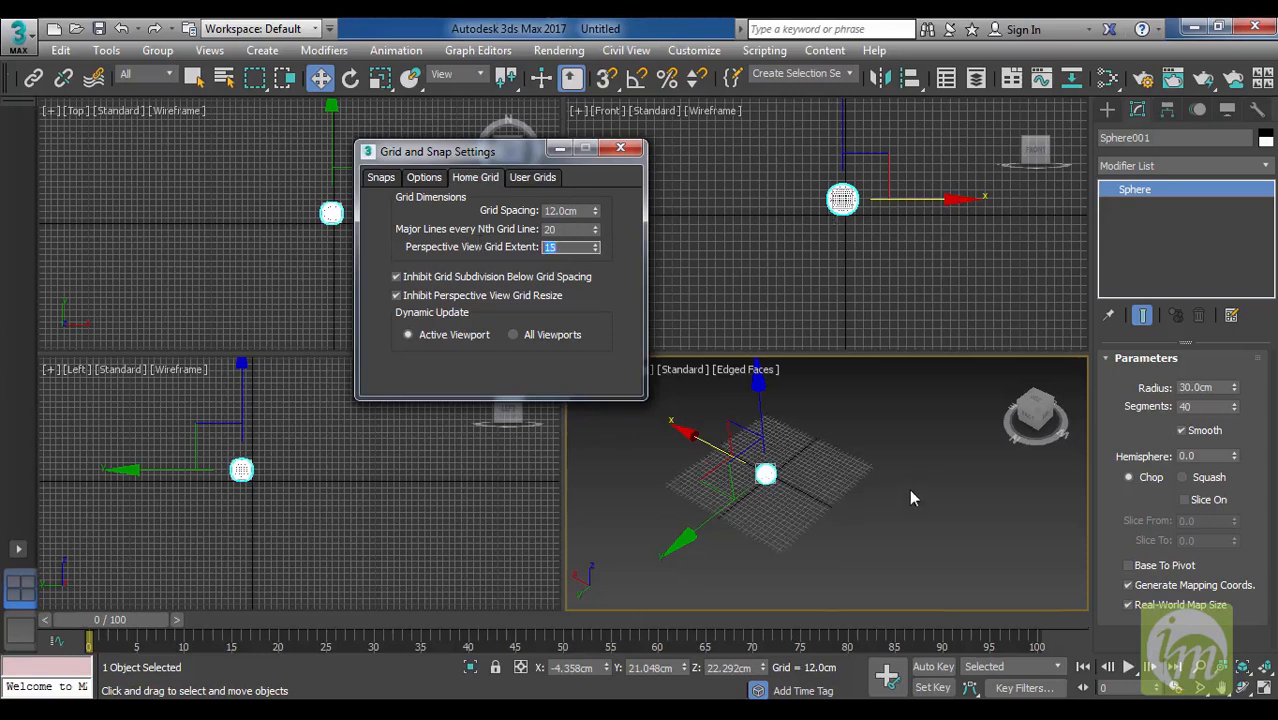
pyautogui.keyDown('alt'); pyautogui.moveTo(909, 493); pyautogui.dragTo(854, 491, button='middle'); pyautogui.keyUp('alt')
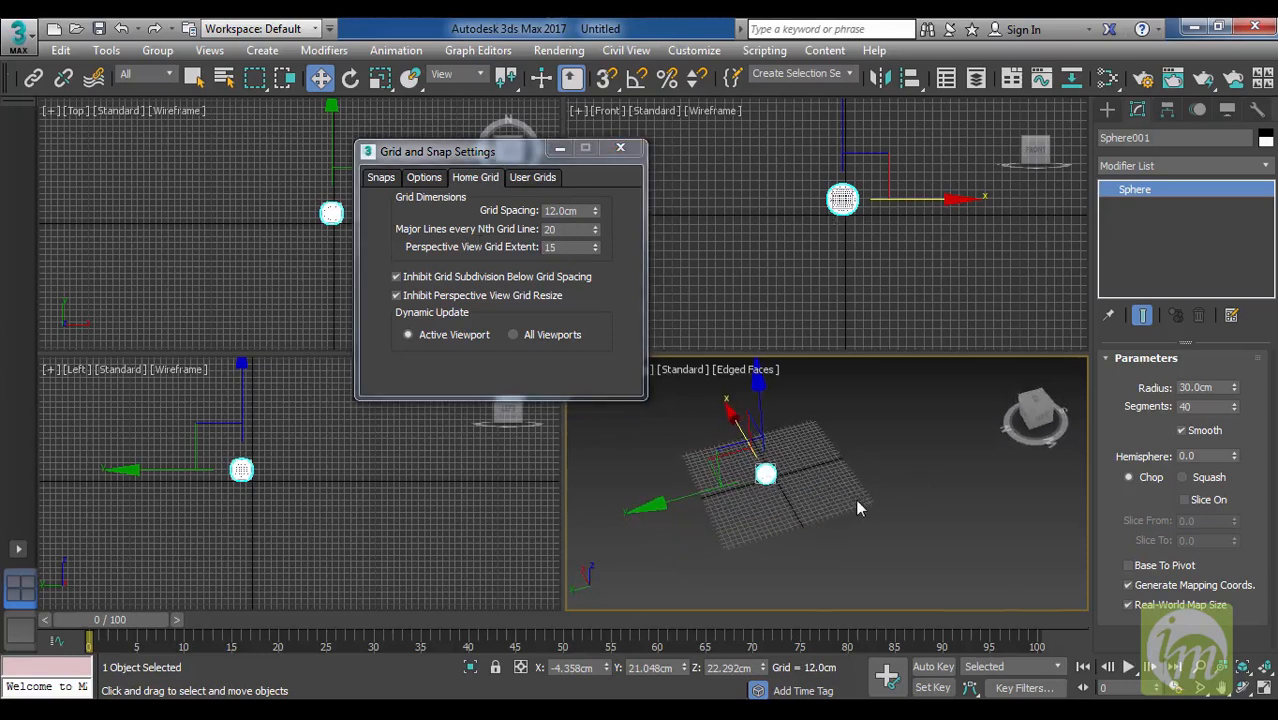
pyautogui.click(620, 148)
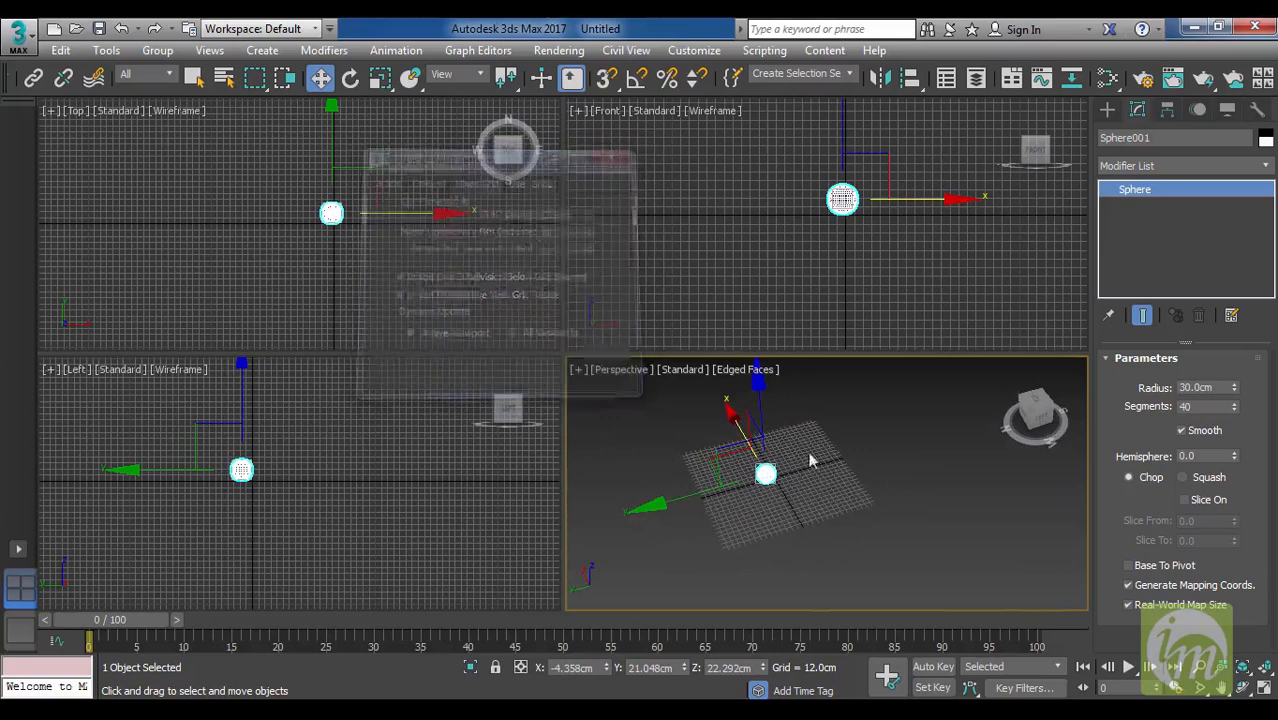
# Examine the sphere and the resized home grid from several angles and distances in the Perspective view.
pyautogui.moveTo(833, 476); pyautogui.dragTo(868, 506, button='middle')
pyautogui.scroll(4, 872, 498)
pyautogui.moveTo(764, 521)
pyautogui.mouseDown(button='middle')
pyautogui.moveTo(908, 450)
pyautogui.moveTo(817, 491)
pyautogui.mouseUp(button='middle')
pyautogui.scroll(2, 898, 460)
pyautogui.moveTo(870, 539); pyautogui.dragTo(720, 417)
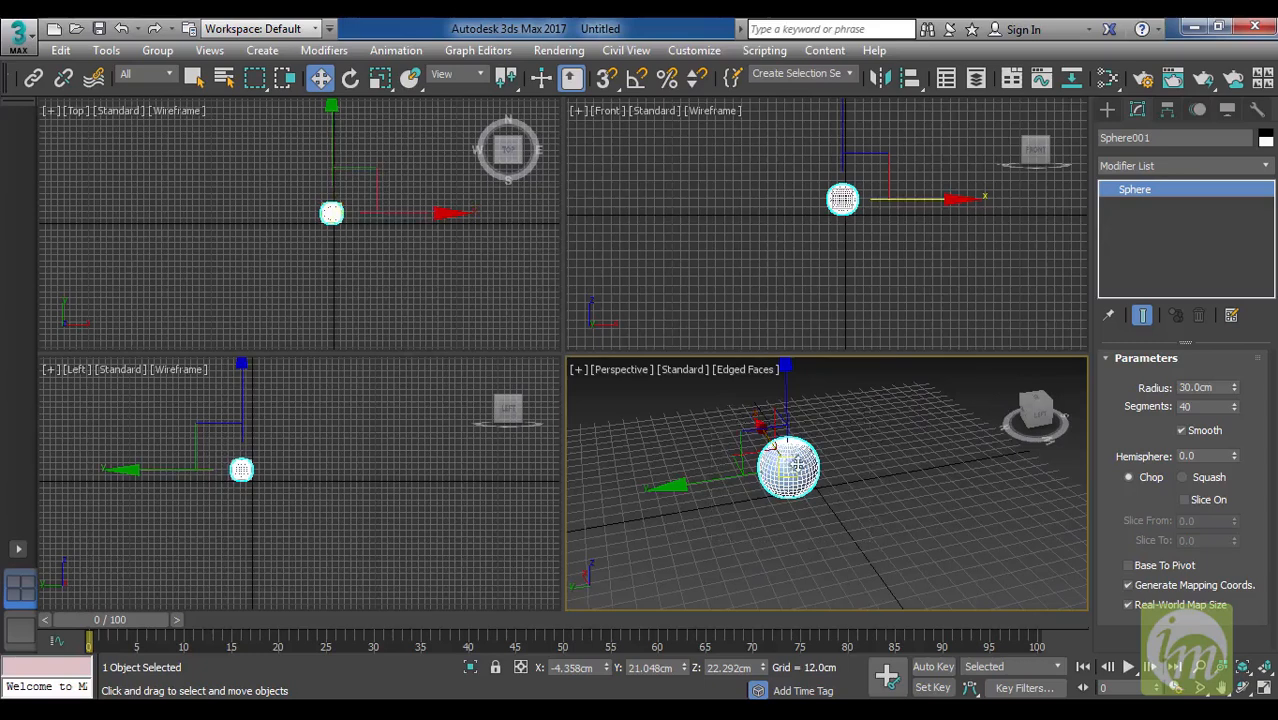
pyautogui.moveTo(875, 540)
pyautogui.keyDown('alt'); pyautogui.mouseDown(button='middle')
pyautogui.moveTo(853, 531)
pyautogui.moveTo(864, 533)
pyautogui.mouseUp(button='middle'); pyautogui.keyUp('alt')
pyautogui.moveTo(862, 542); pyautogui.dragTo(740, 419)
pyautogui.keyDown('alt'); pyautogui.moveTo(813, 491); pyautogui.dragTo(846, 507, button='middle'); pyautogui.keyUp('alt')
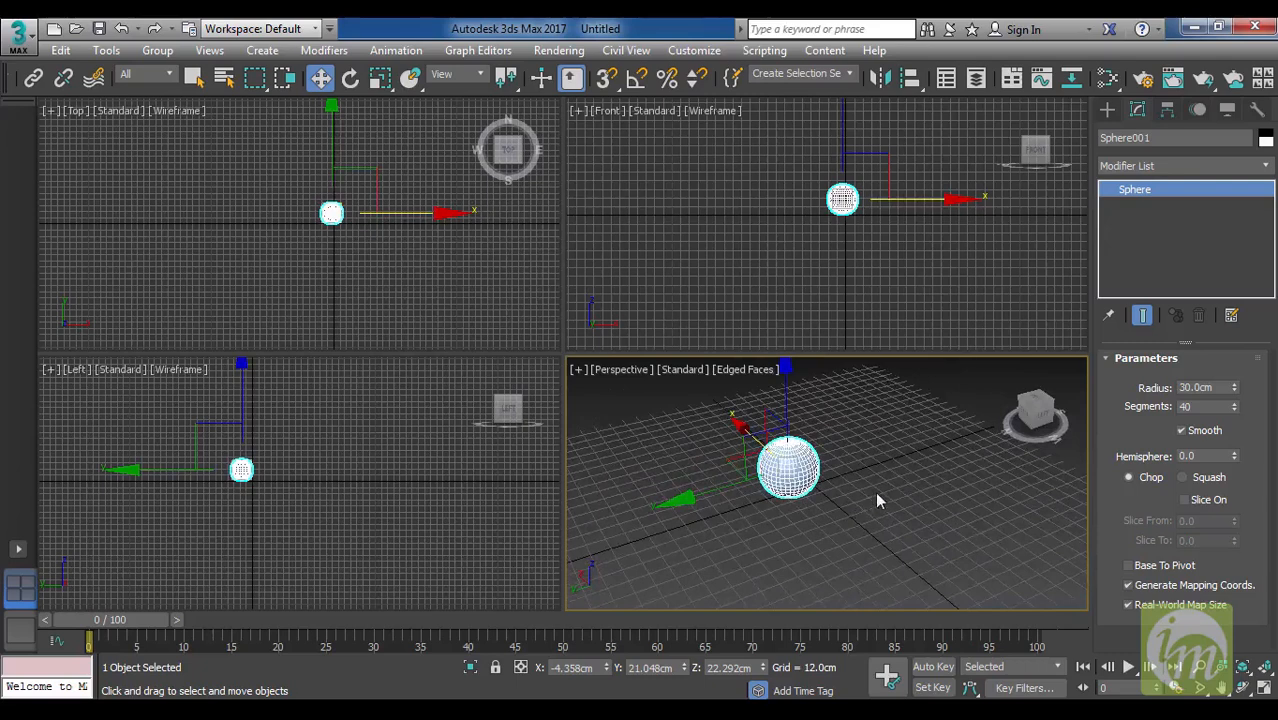
# Open Customize User Interface and list the keyboard shortcuts of the Tools category in the Main UI group.
pyautogui.click(694, 50)
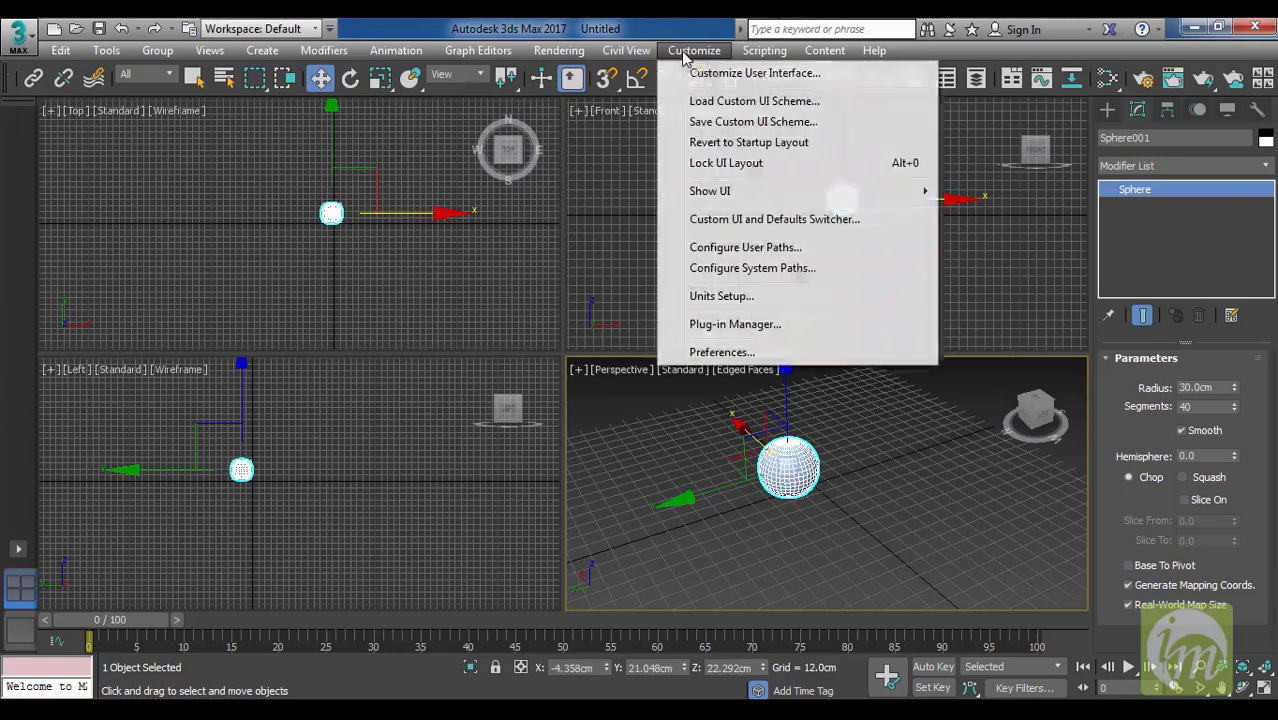
pyautogui.click(798, 74)
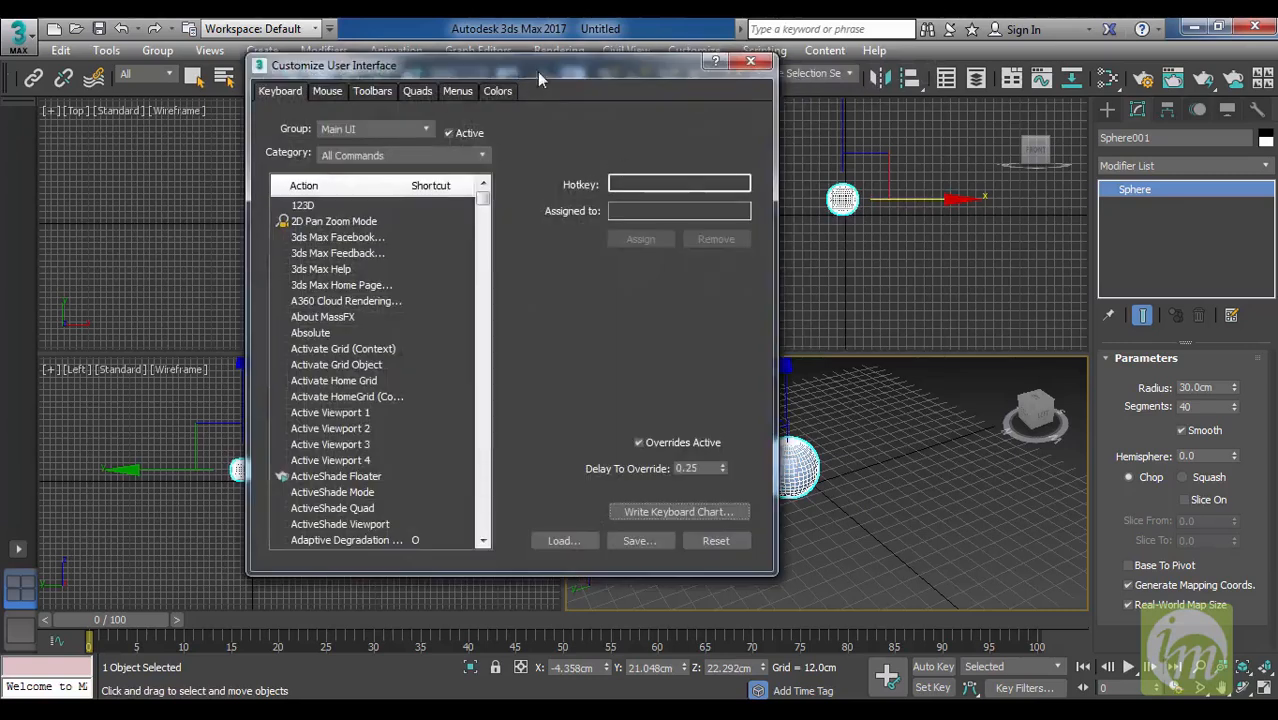
pyautogui.moveTo(537, 71); pyautogui.dragTo(539, 52)
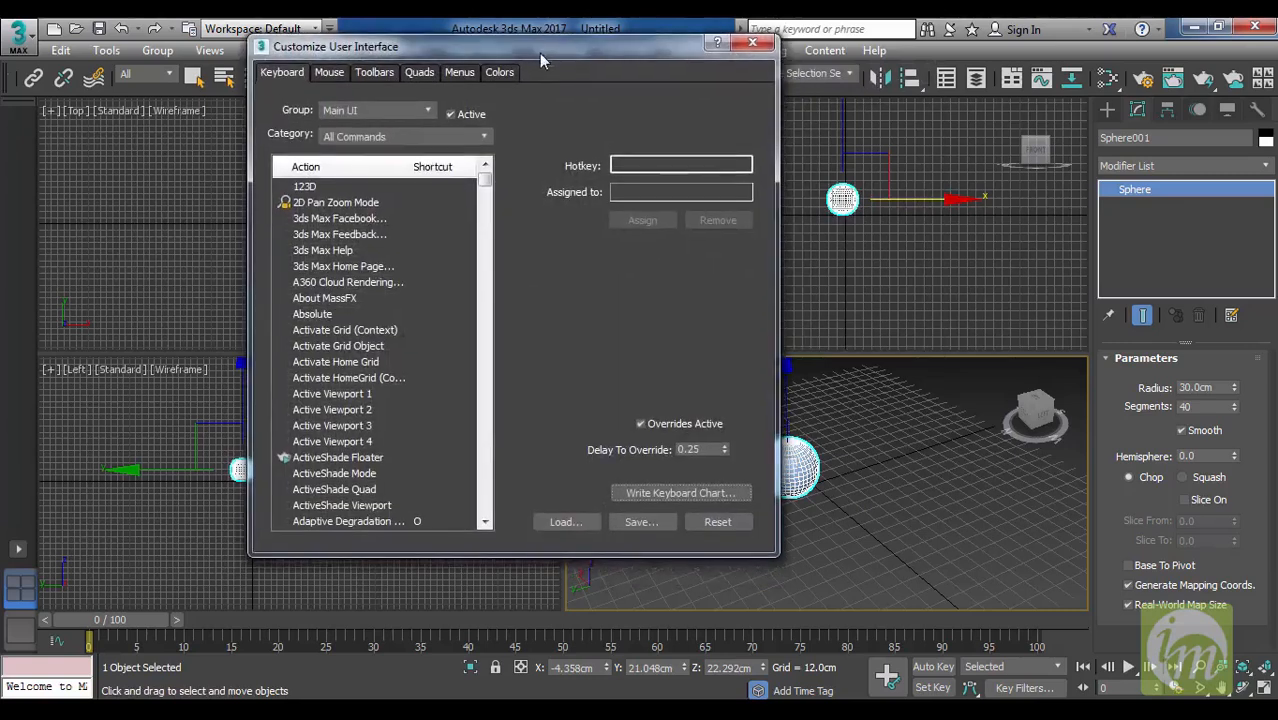
pyautogui.click(415, 136)
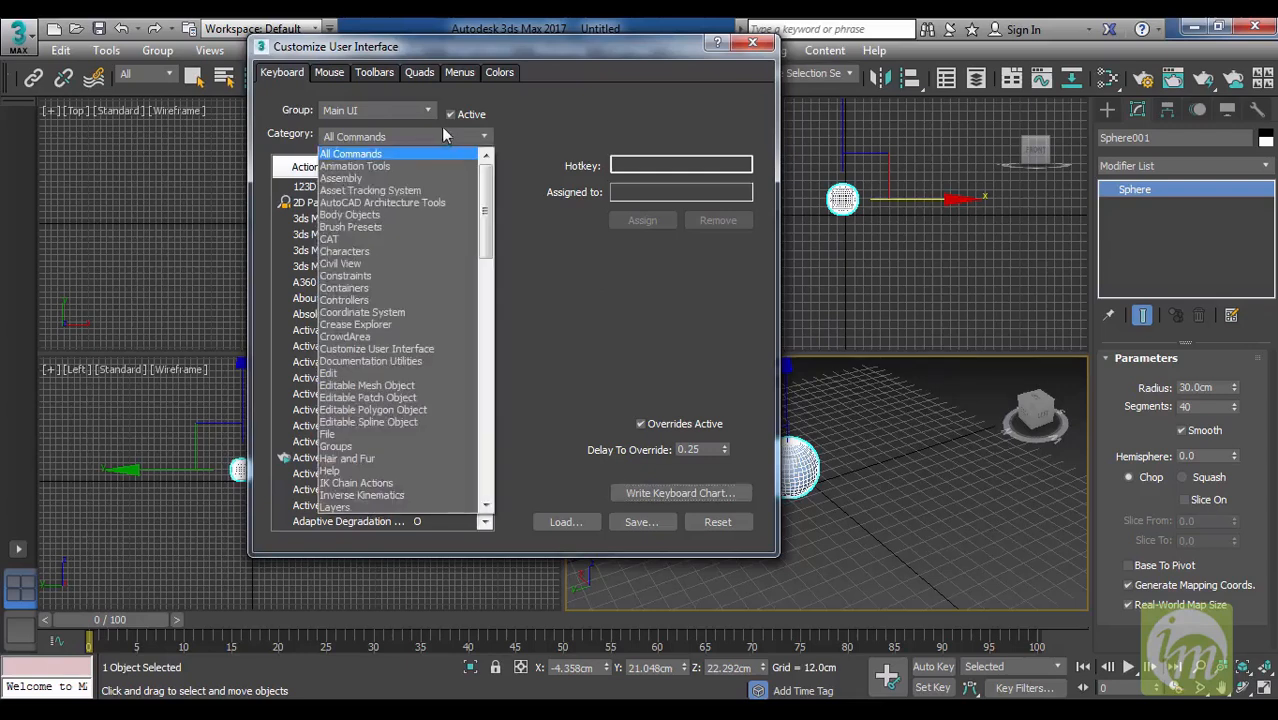
pyautogui.scroll(-8, 489, 246)
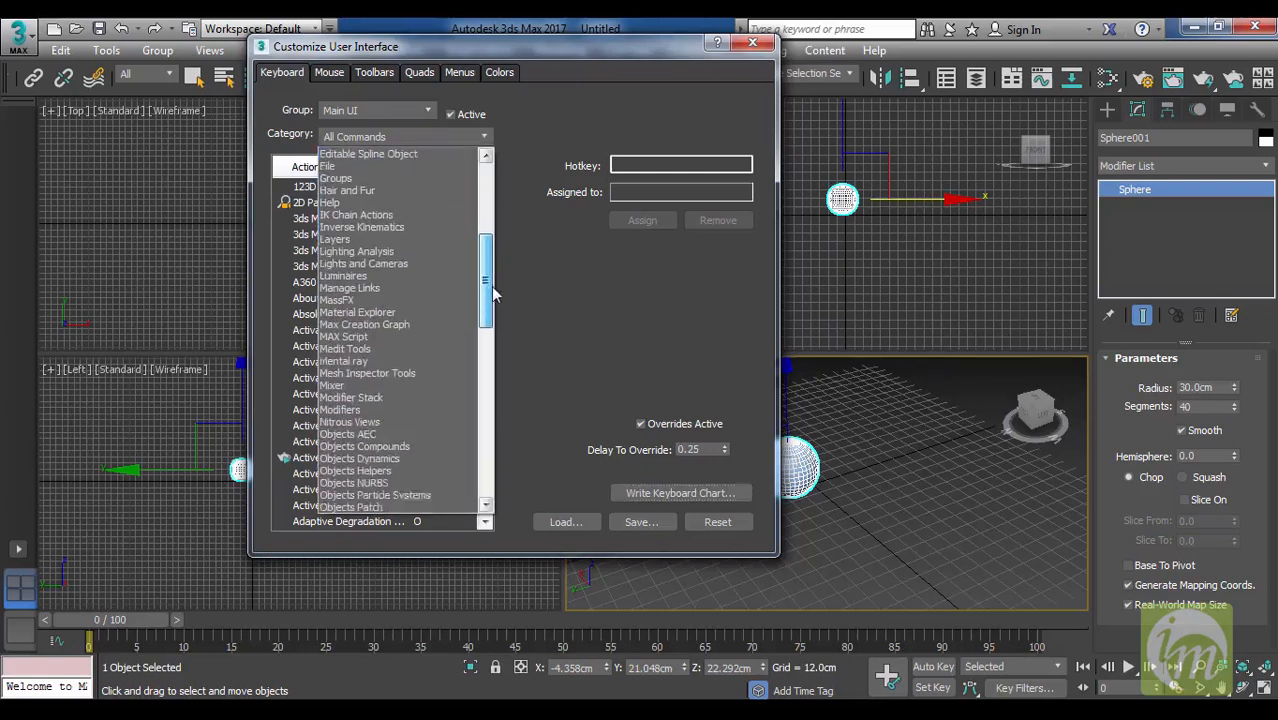
pyautogui.moveTo(491, 293); pyautogui.dragTo(495, 449)
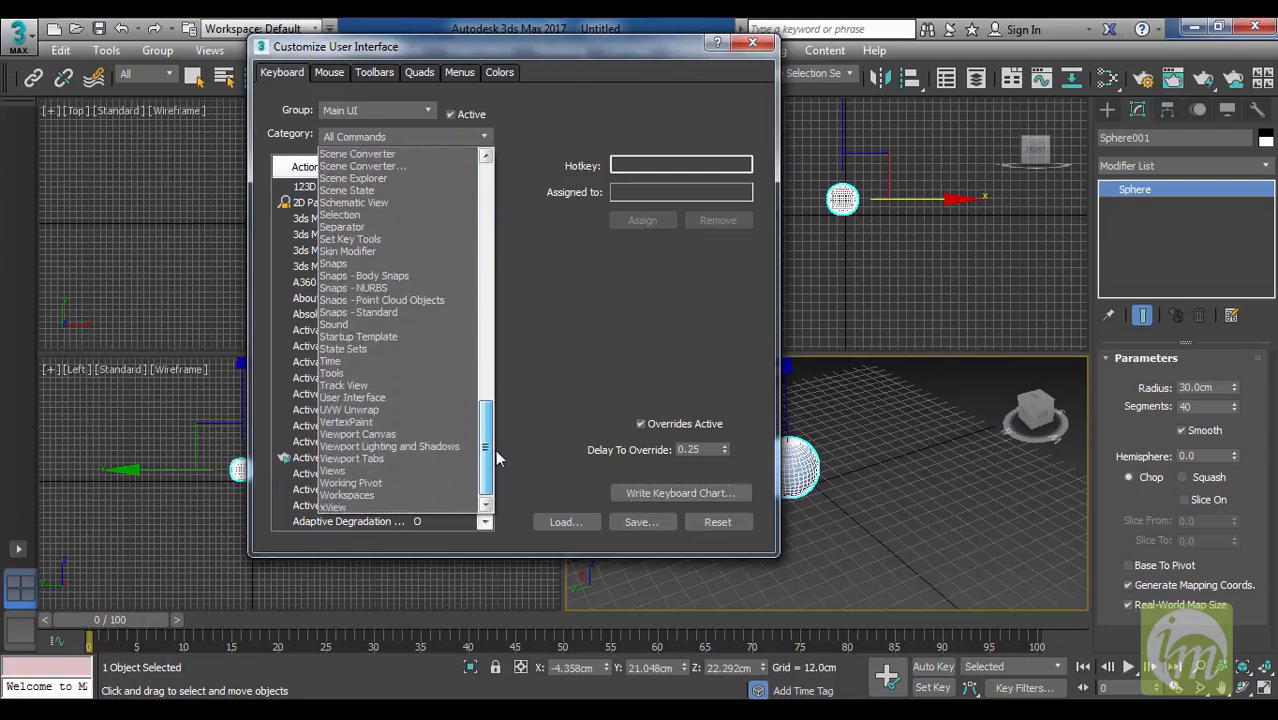
pyautogui.click(331, 374)
# Check how Shift+U and U are assigned as candidate hotkeys for Zoom Extents All Selected, and clear the Hotkey entry.
pyautogui.moveTo(488, 201); pyautogui.dragTo(485, 255)
pyautogui.moveTo(485, 277); pyautogui.dragTo(485, 286)
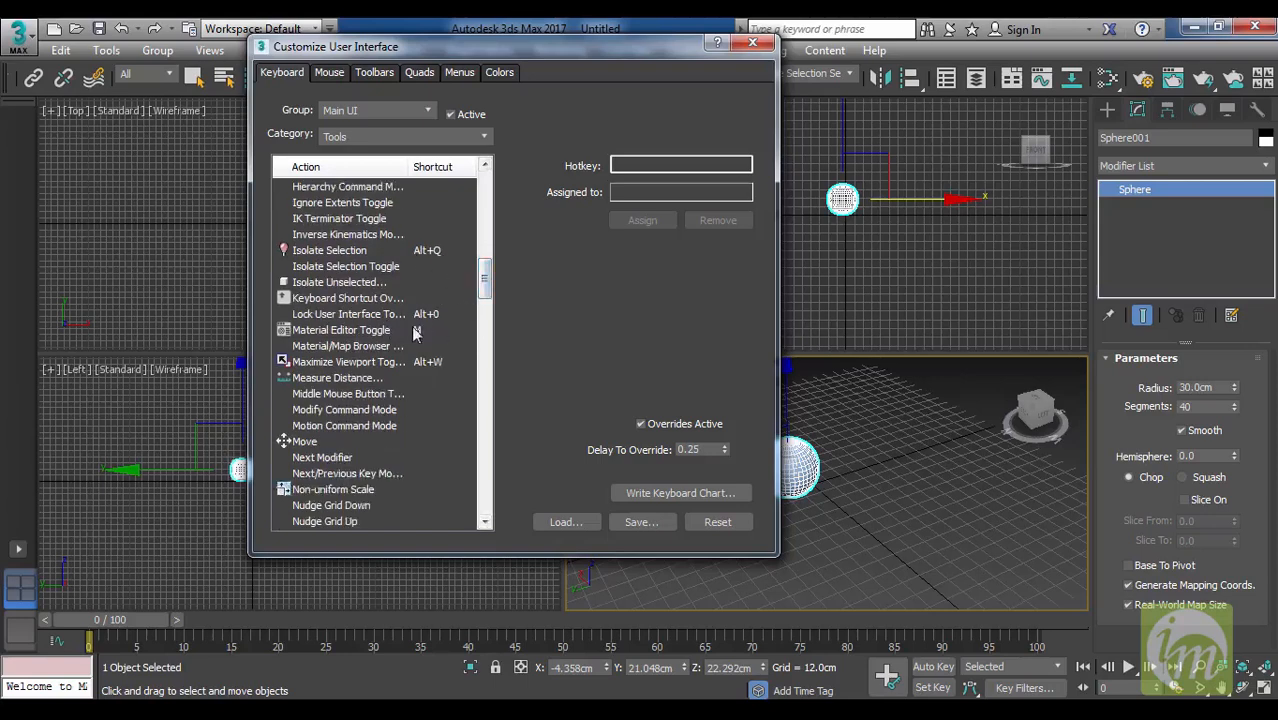
pyautogui.moveTo(487, 298); pyautogui.dragTo(482, 494)
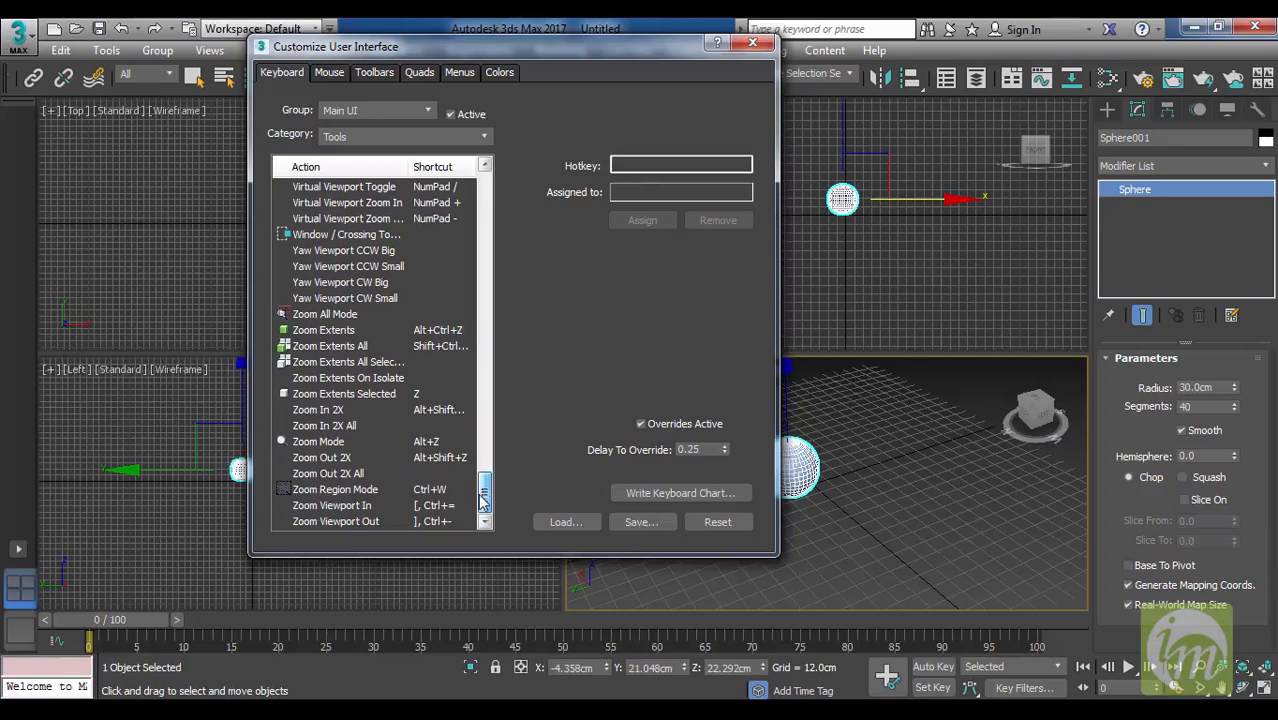
pyautogui.click(371, 363)
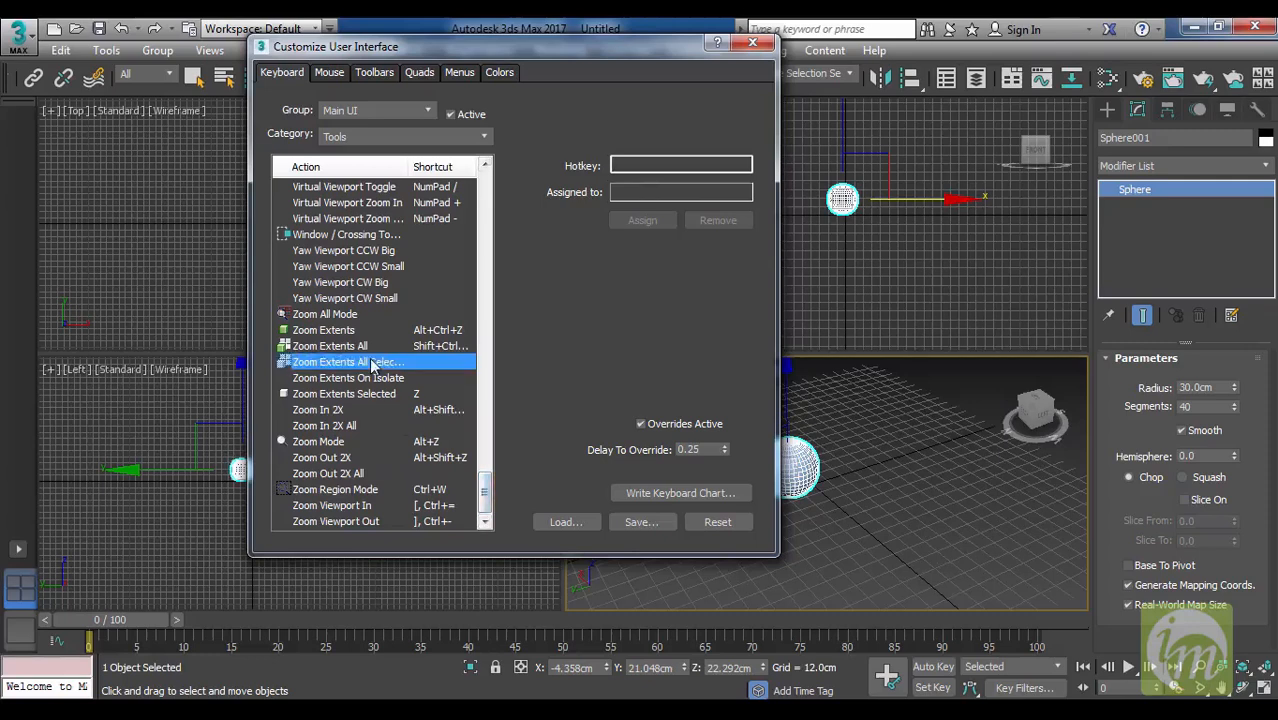
pyautogui.click(630, 162)
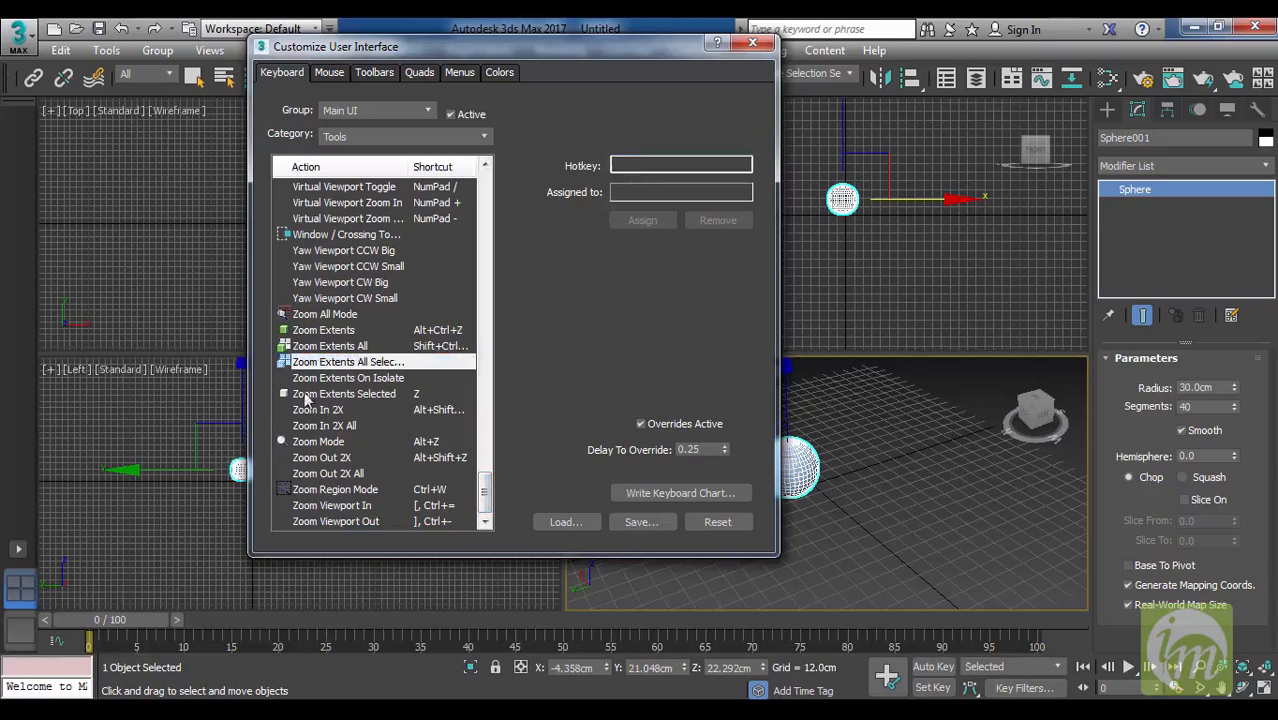
pyautogui.hotkey('shift', 'u')
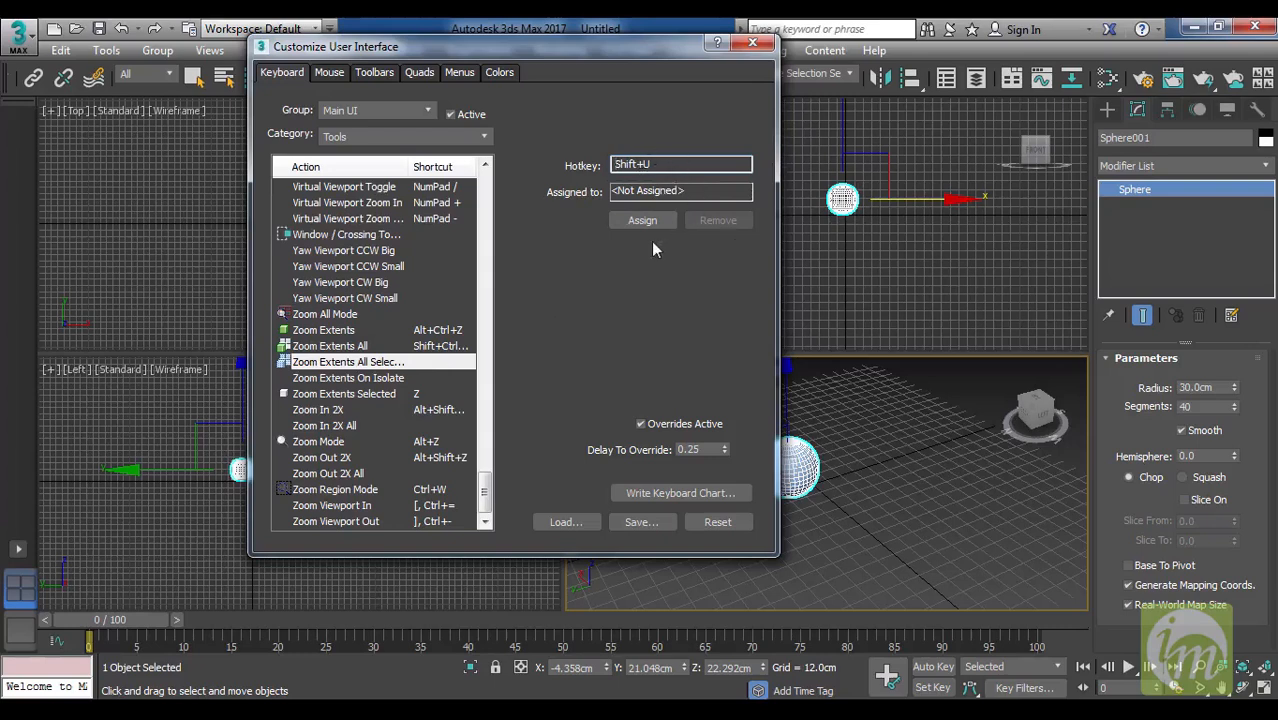
pyautogui.click(668, 164)
pyautogui.press('u')
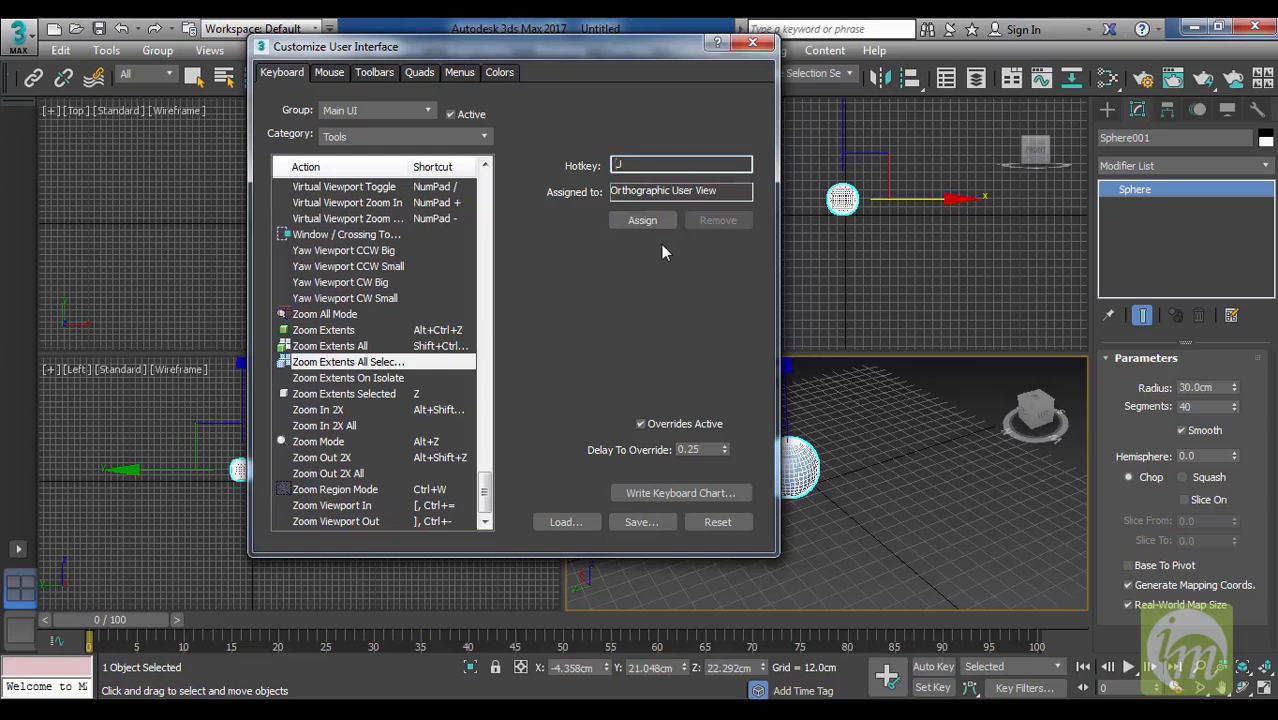
pyautogui.click(420, 347)
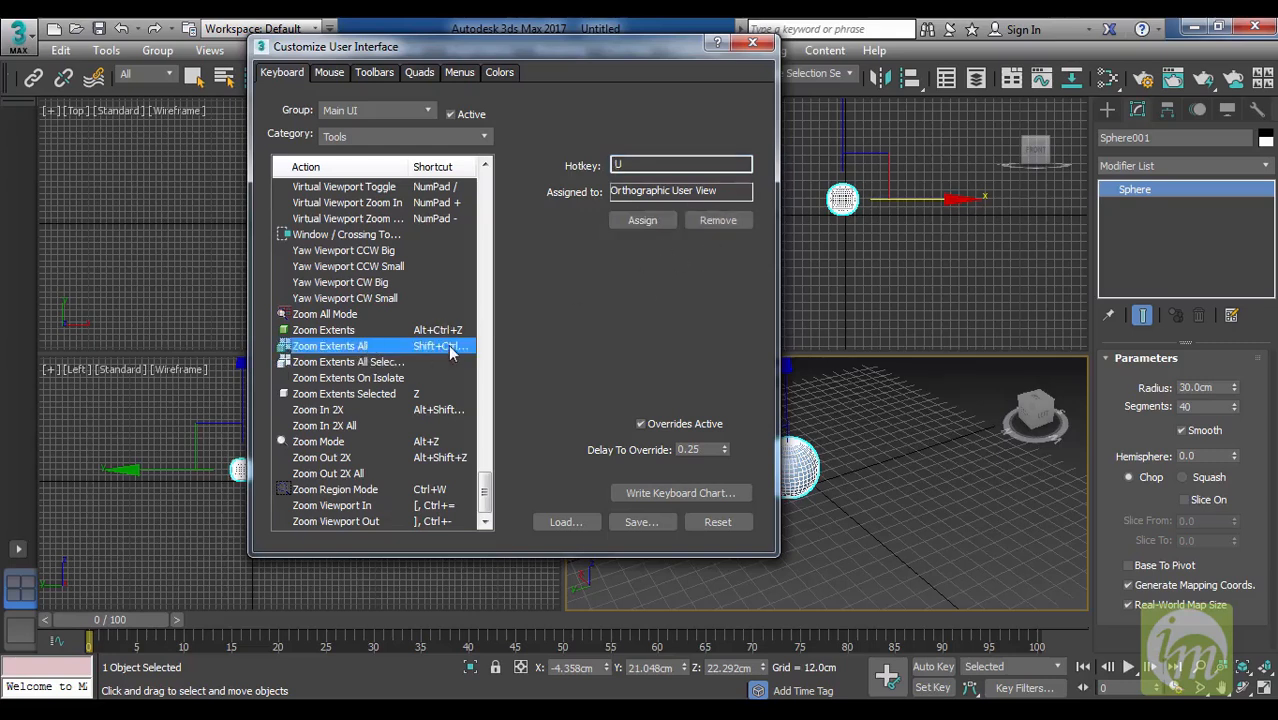
pyautogui.click(666, 163)
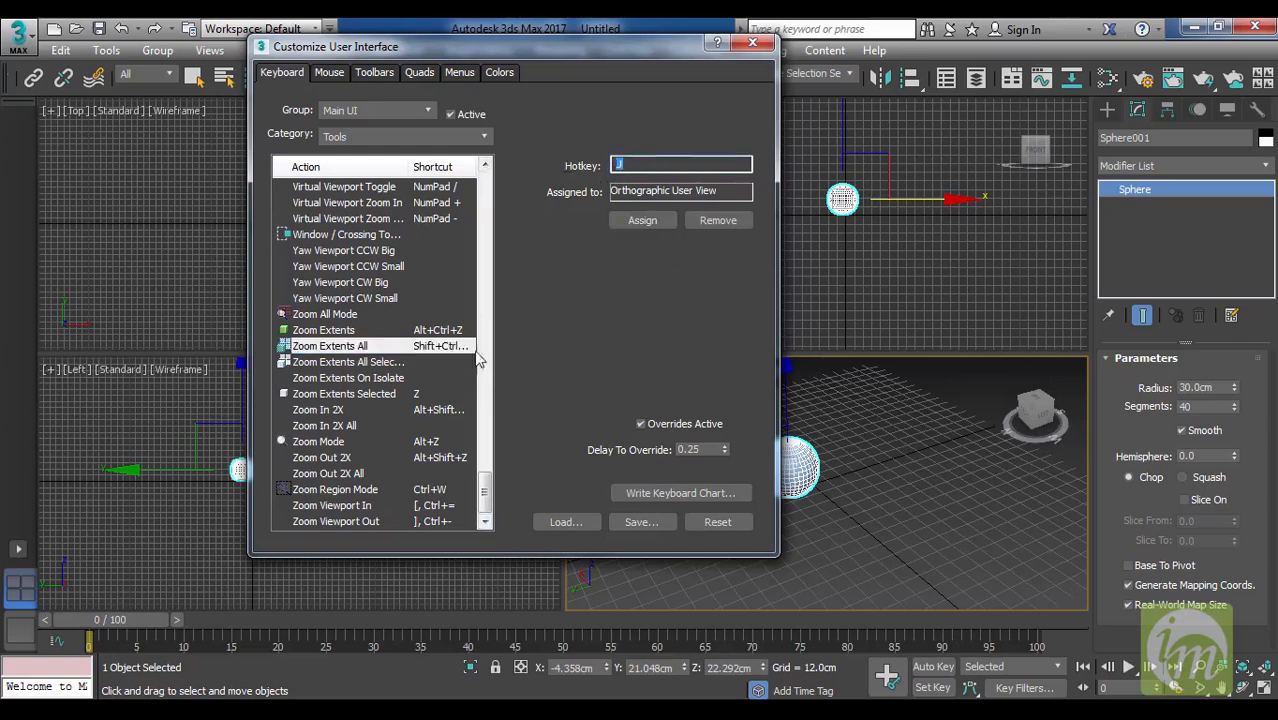
pyautogui.press('BackSpace')
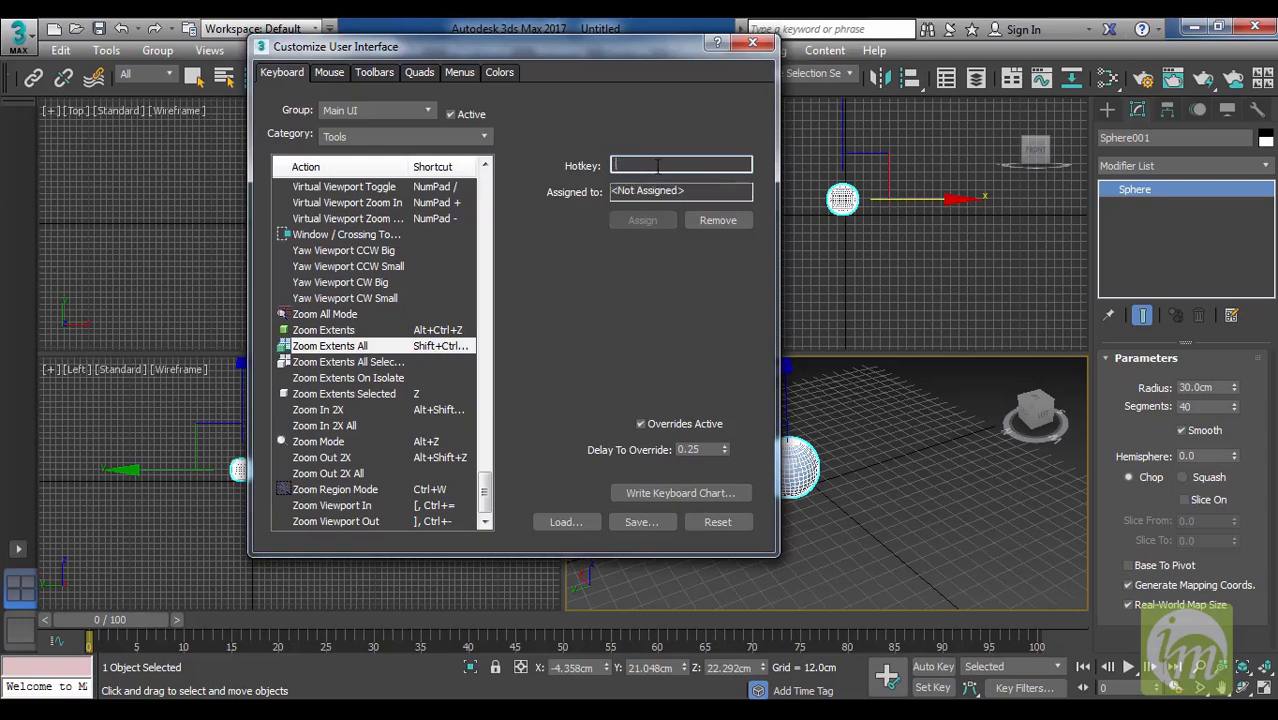
# Widen the Customize User Interface dialog and its Shortcut column to read the full shortcut of Zoom Extents All.
pyautogui.click(437, 348)
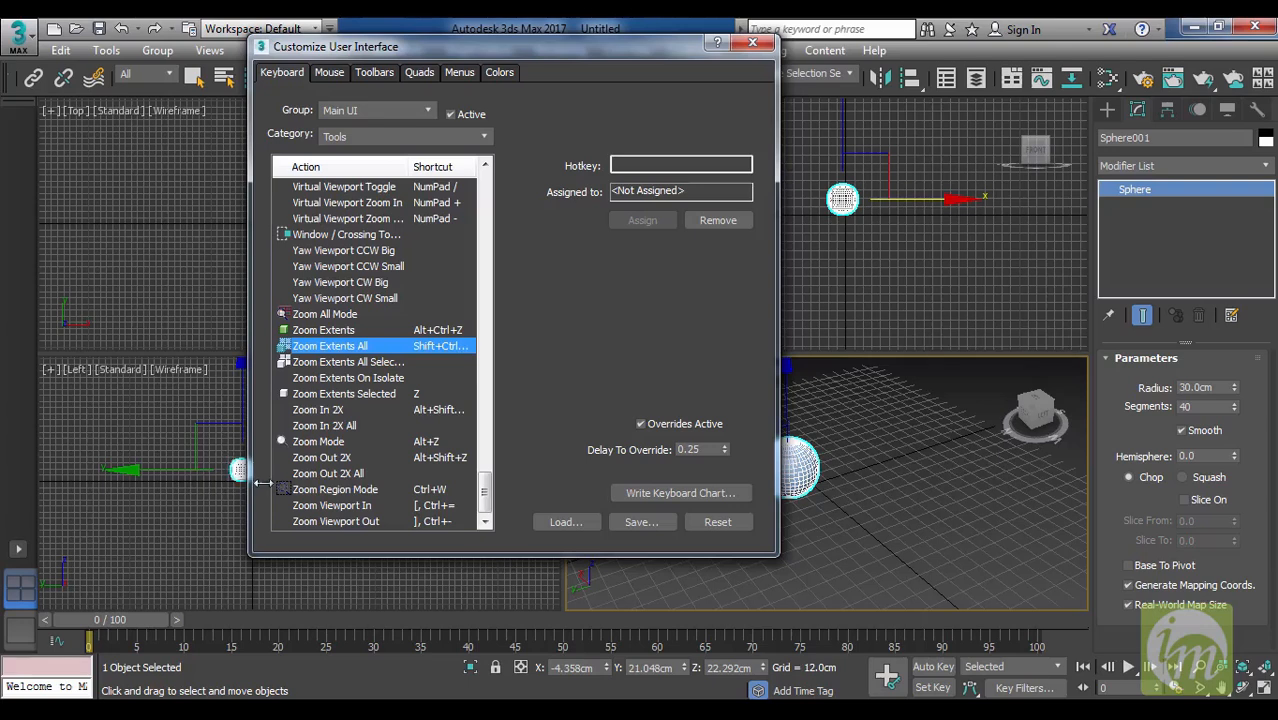
pyautogui.click(157, 486)
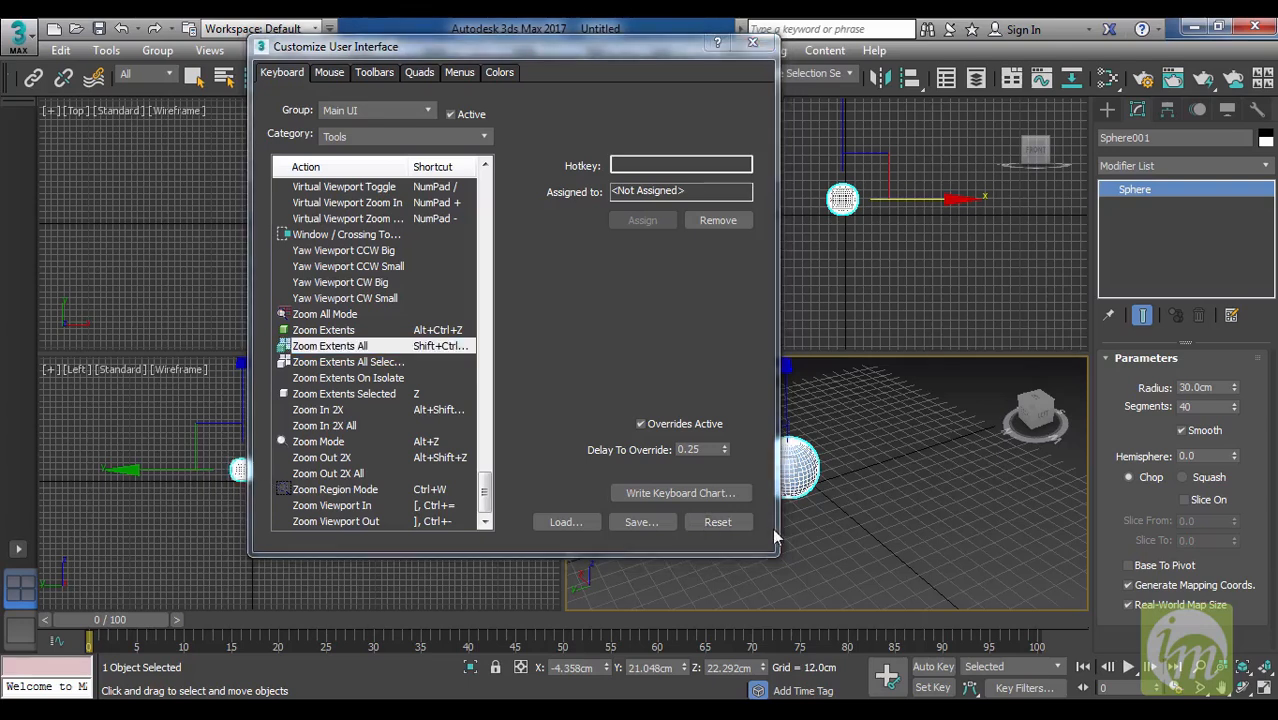
pyautogui.moveTo(777, 520); pyautogui.dragTo(996, 501)
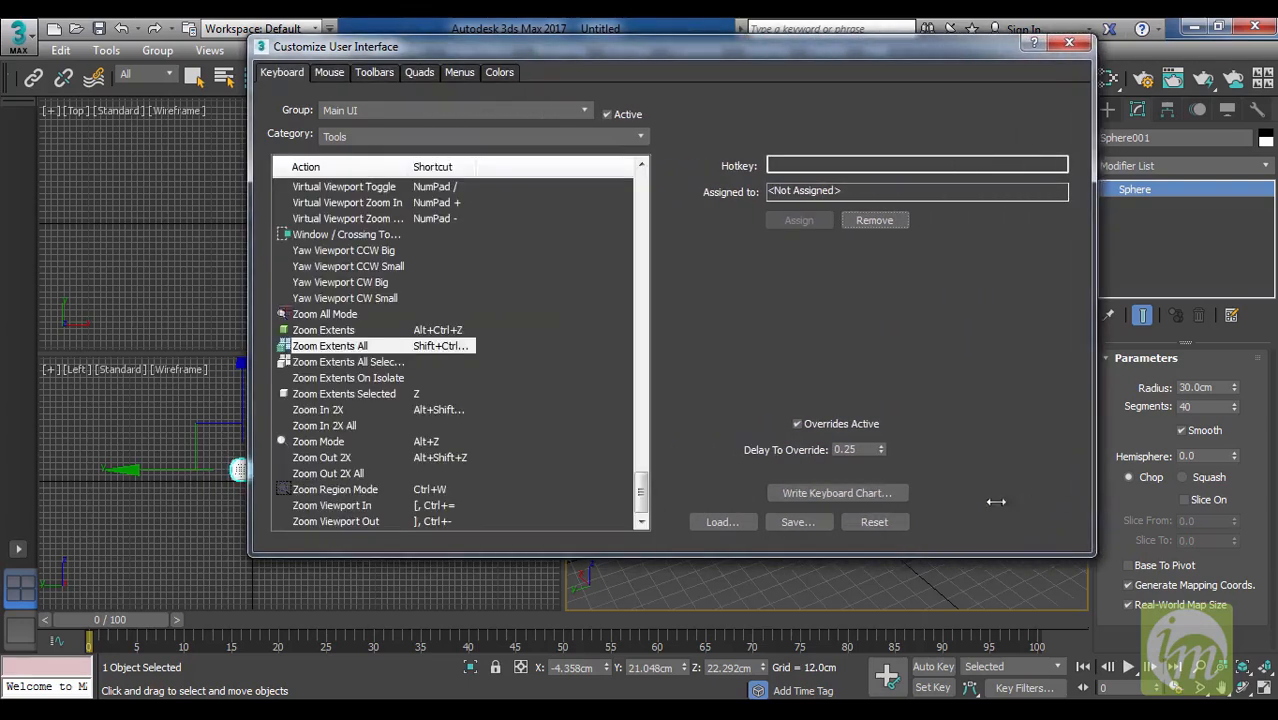
pyautogui.moveTo(472, 165); pyautogui.dragTo(517, 165)
pyautogui.click(432, 348)
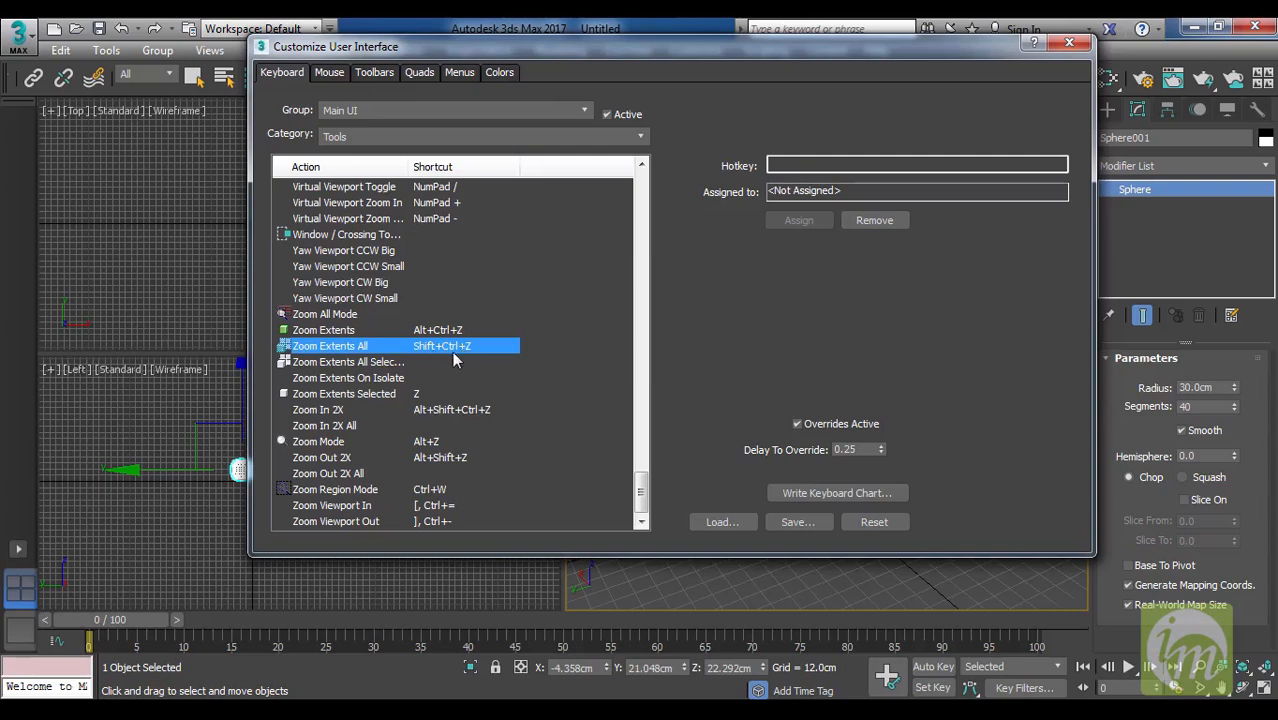
# Assign Shift+Ctrl+Z to Zoom Extents All Selected and narrow the shortcut column and the dialog again.
pyautogui.click(375, 365)
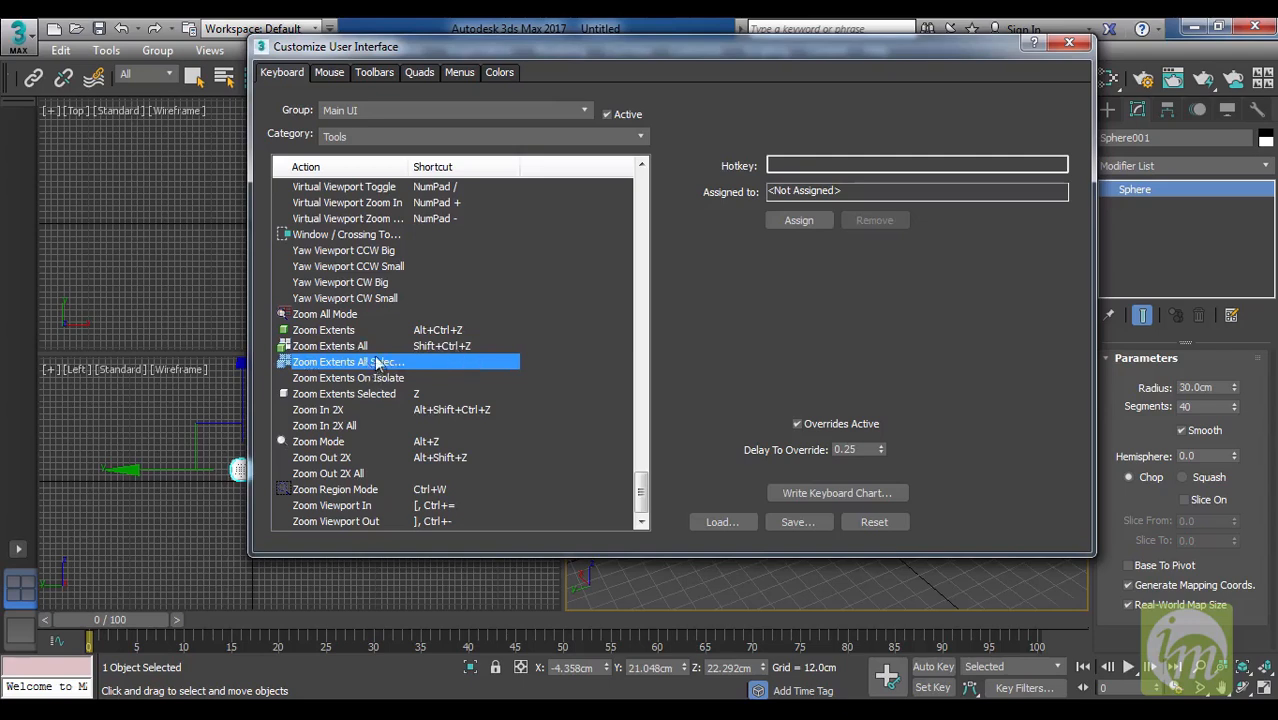
pyautogui.click(863, 163)
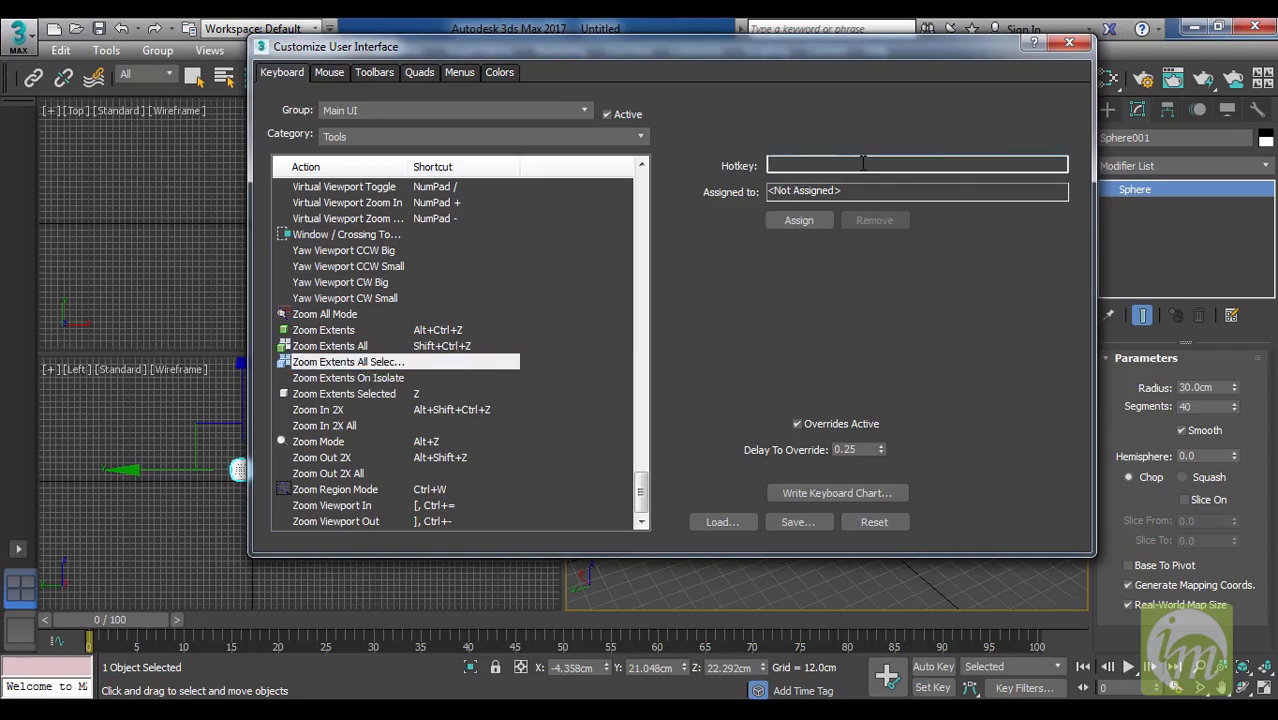
pyautogui.hotkey('shift', 'ctrl')
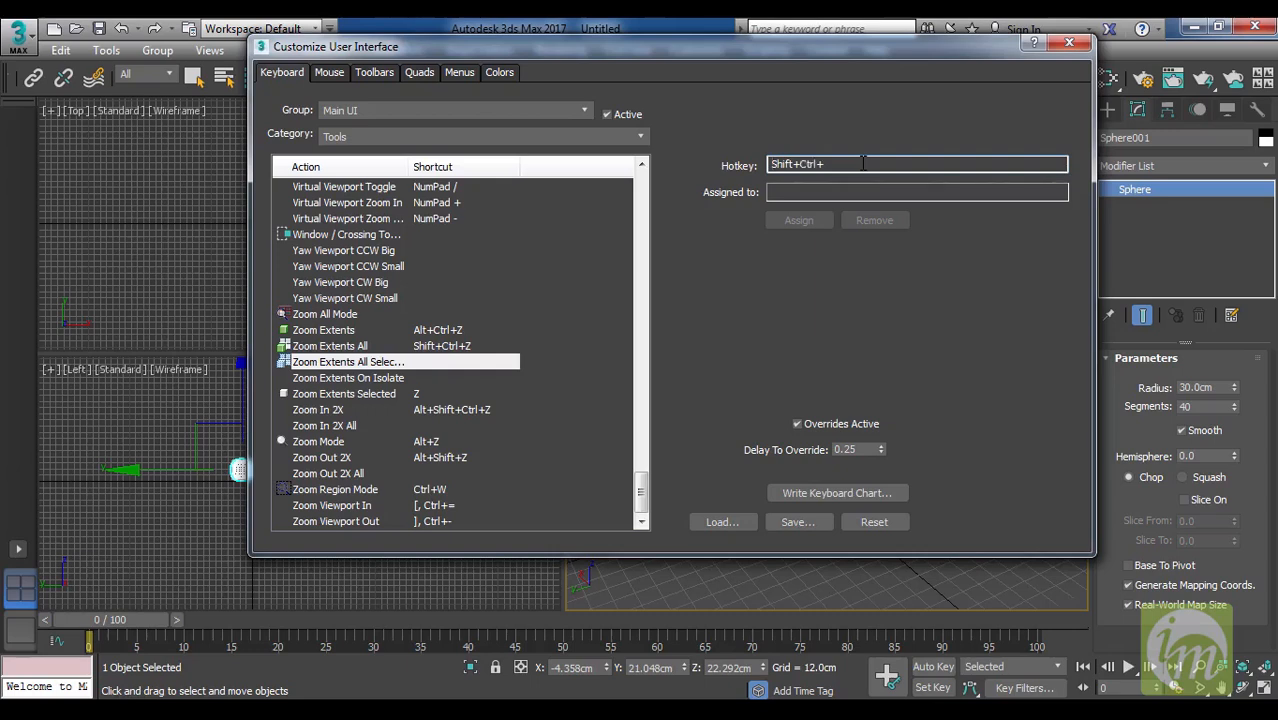
pyautogui.hotkey('shift', 'ctrl', 'z')
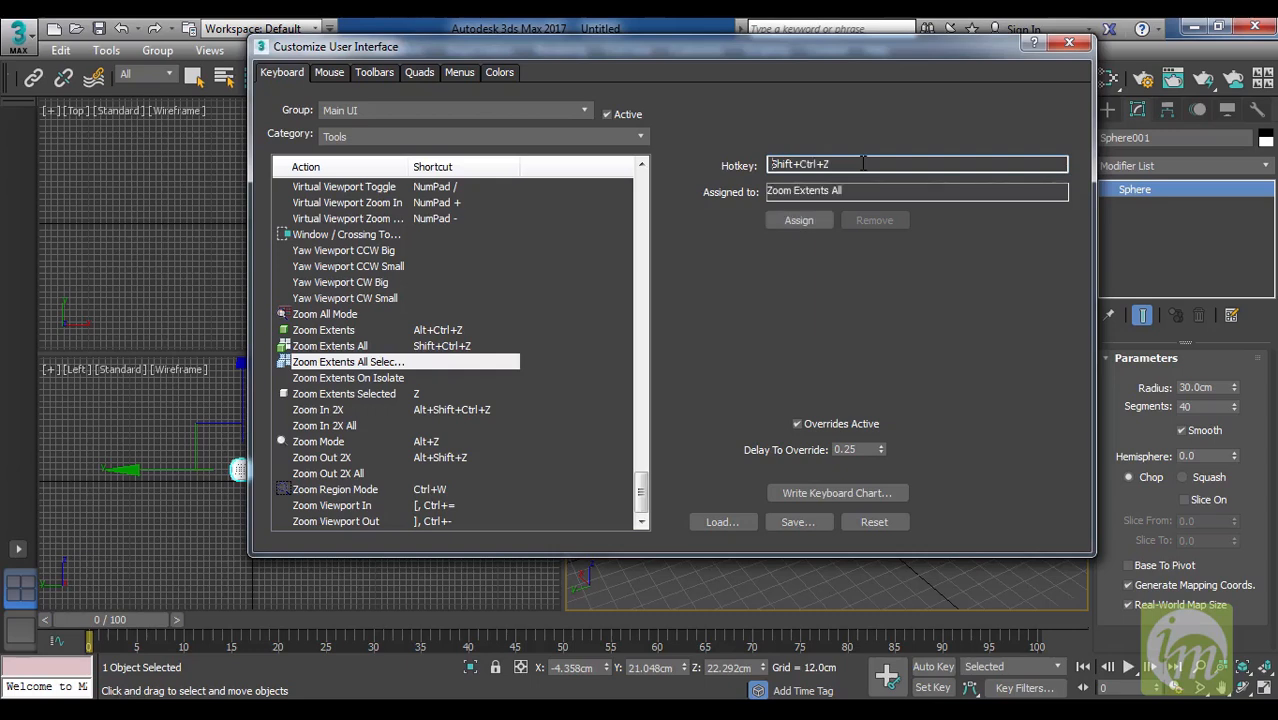
pyautogui.click(810, 219)
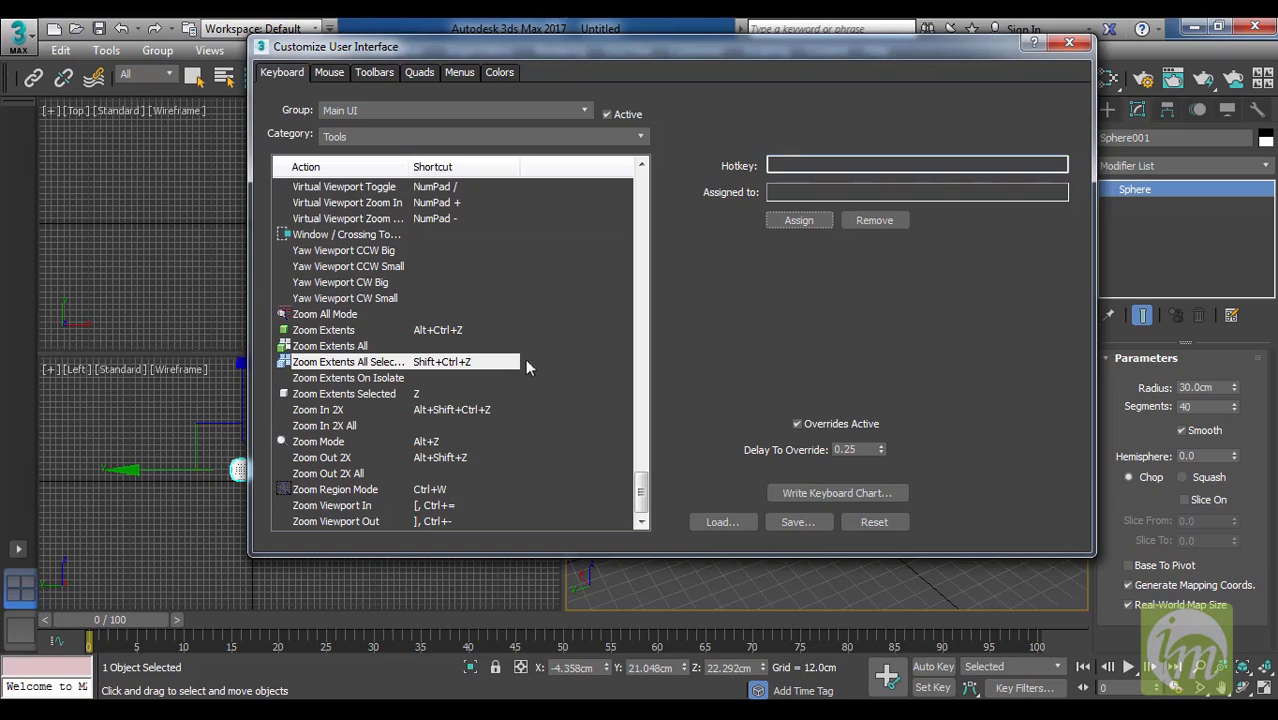
pyautogui.moveTo(518, 171)
pyautogui.mouseDown()
pyautogui.moveTo(488, 179)
pyautogui.moveTo(506, 178)
pyautogui.mouseUp()
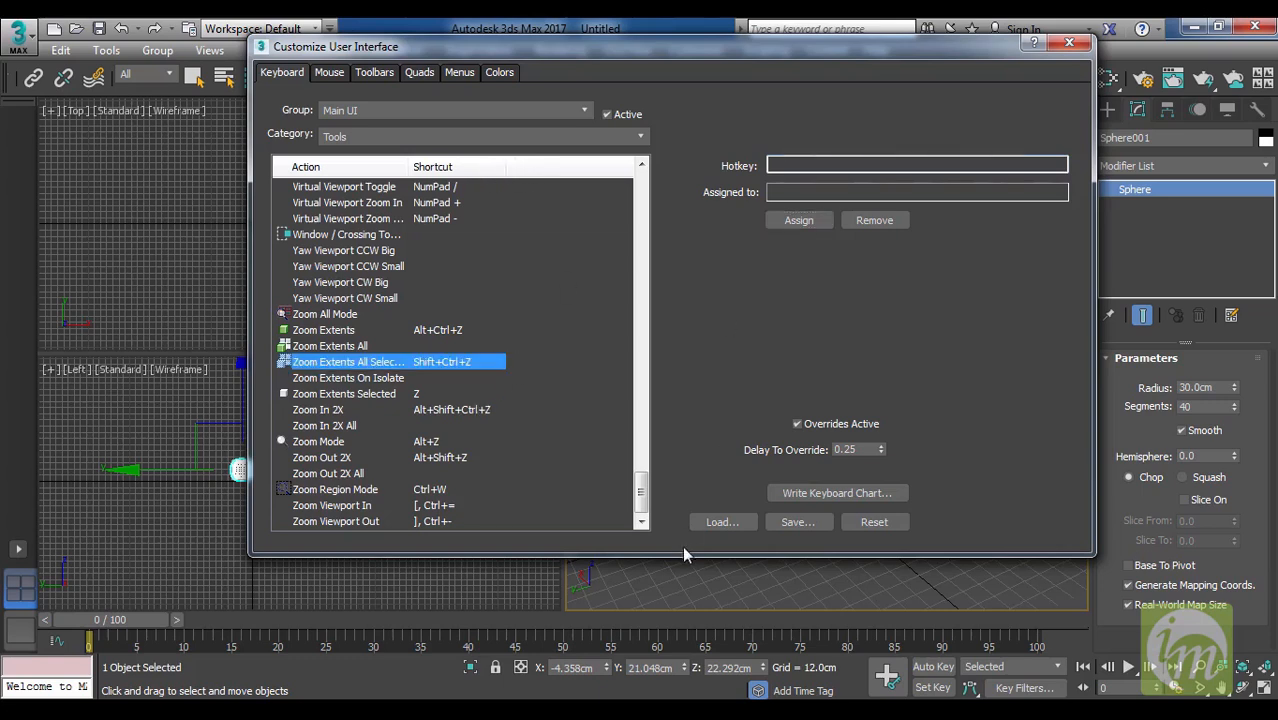
pyautogui.moveTo(1090, 548); pyautogui.dragTo(904, 535)
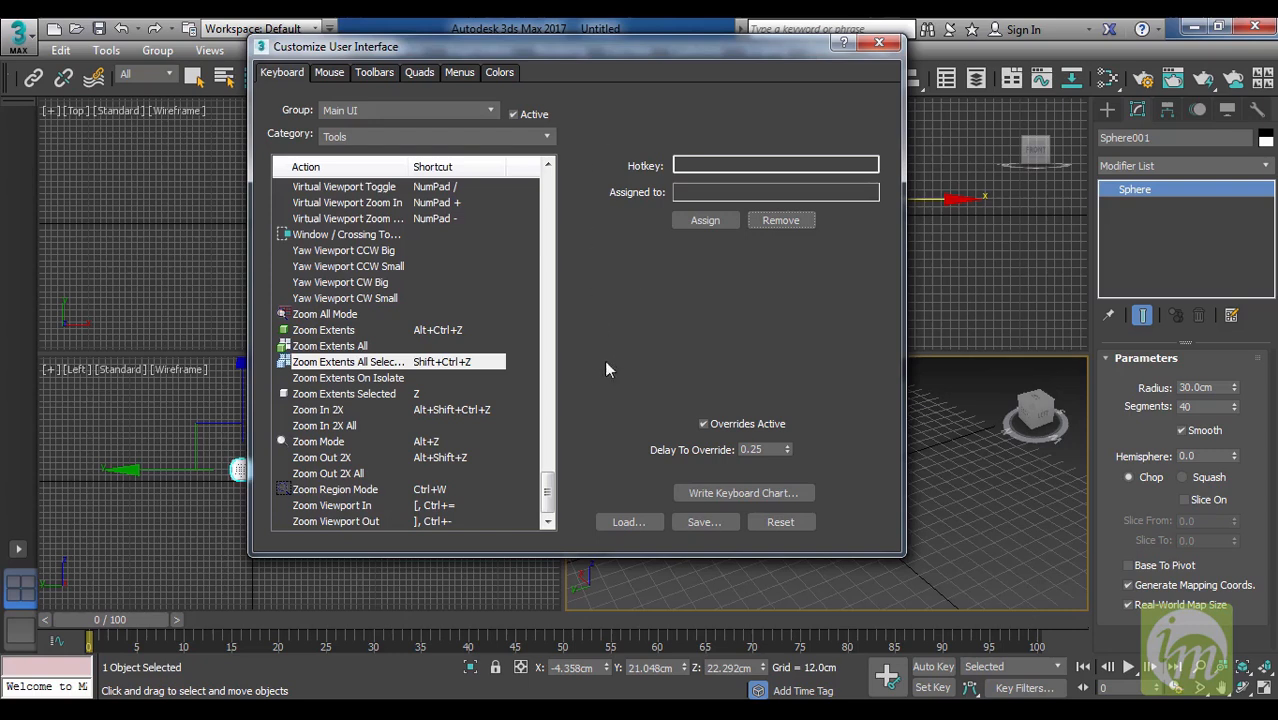
# Open the interface color settings for the Grids elements and compare the options of Set by color and Set by intensity.
pyautogui.click(498, 74)
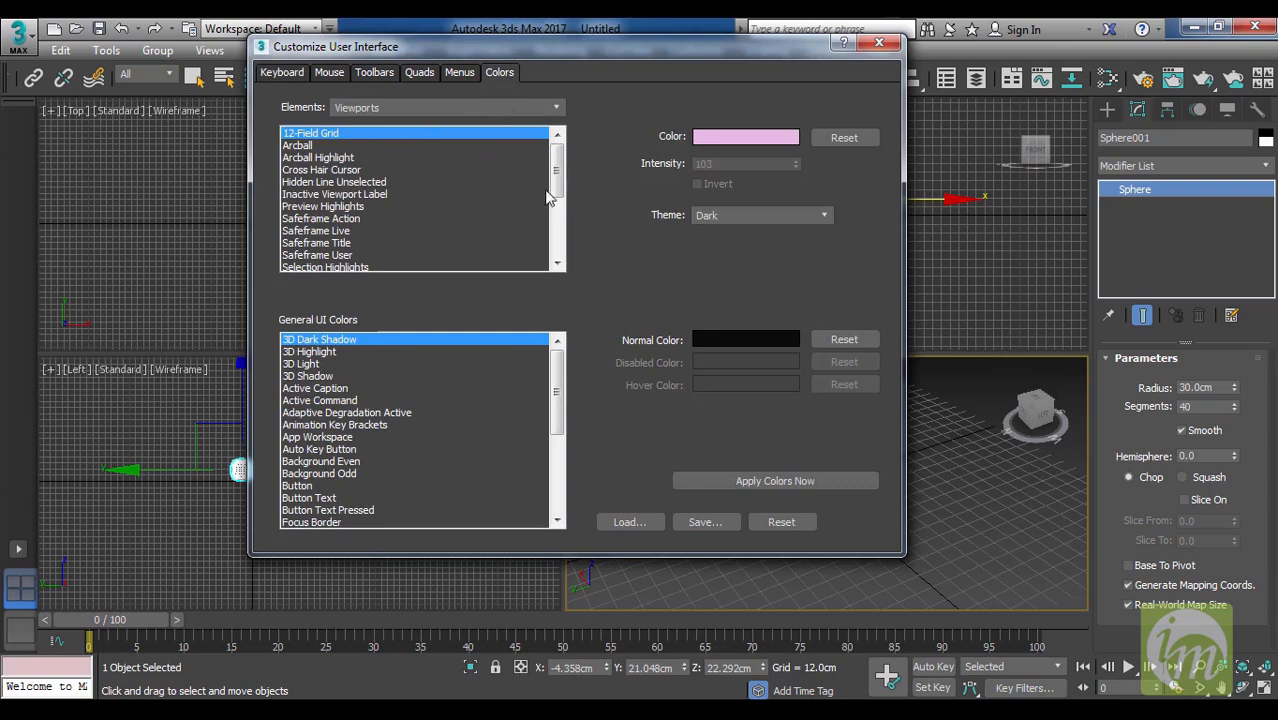
pyautogui.moveTo(557, 175)
pyautogui.mouseDown()
pyautogui.moveTo(568, 240)
pyautogui.moveTo(575, 169)
pyautogui.mouseUp()
pyautogui.click(528, 108)
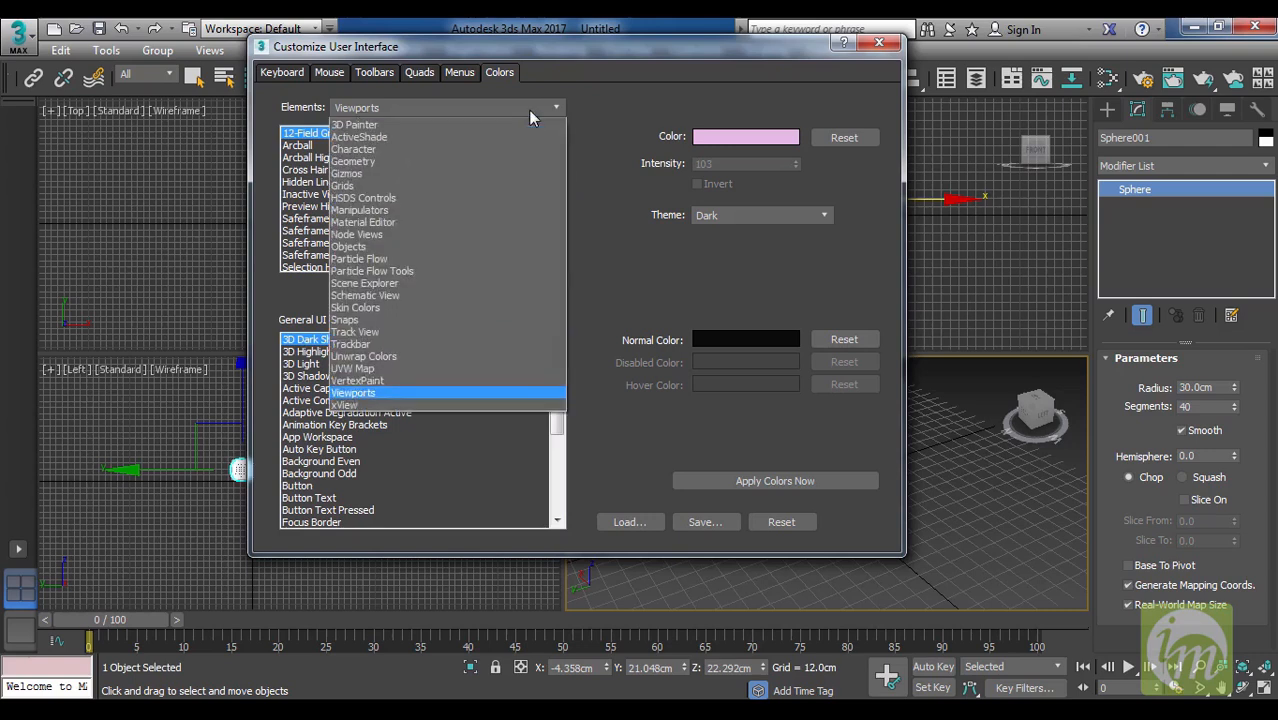
pyautogui.click(526, 185)
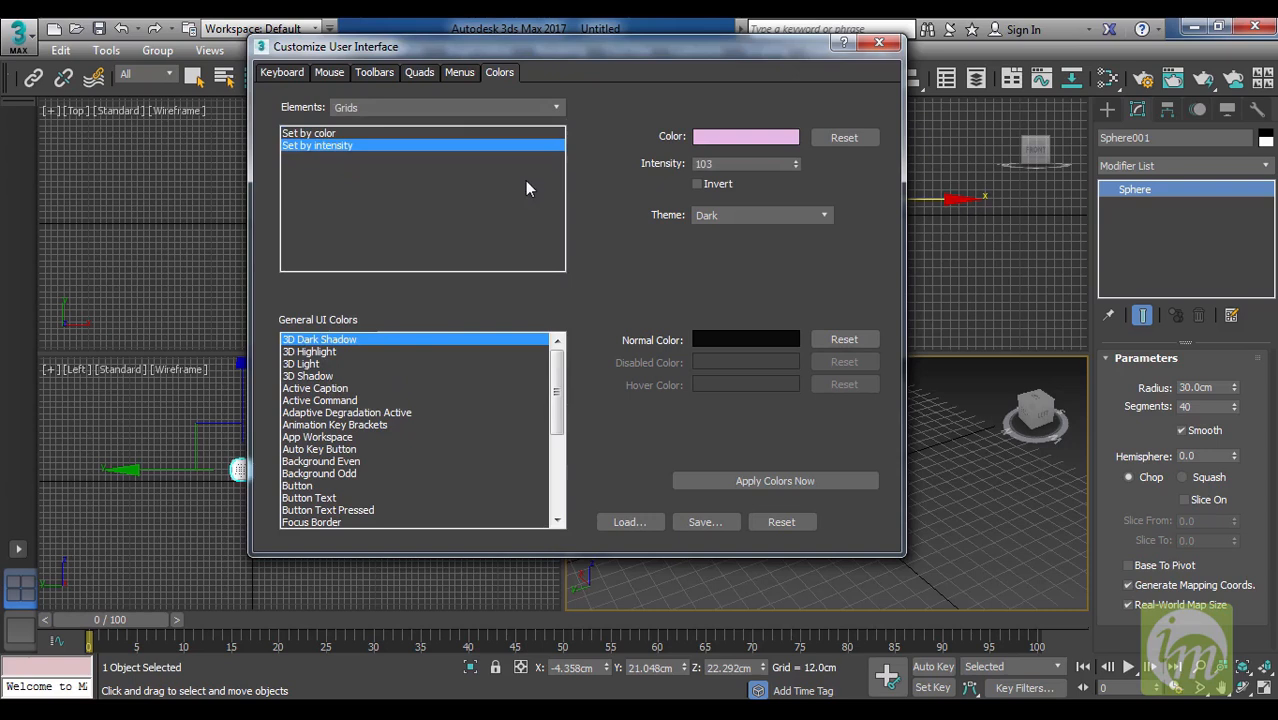
pyautogui.click(366, 133)
pyautogui.click(366, 146)
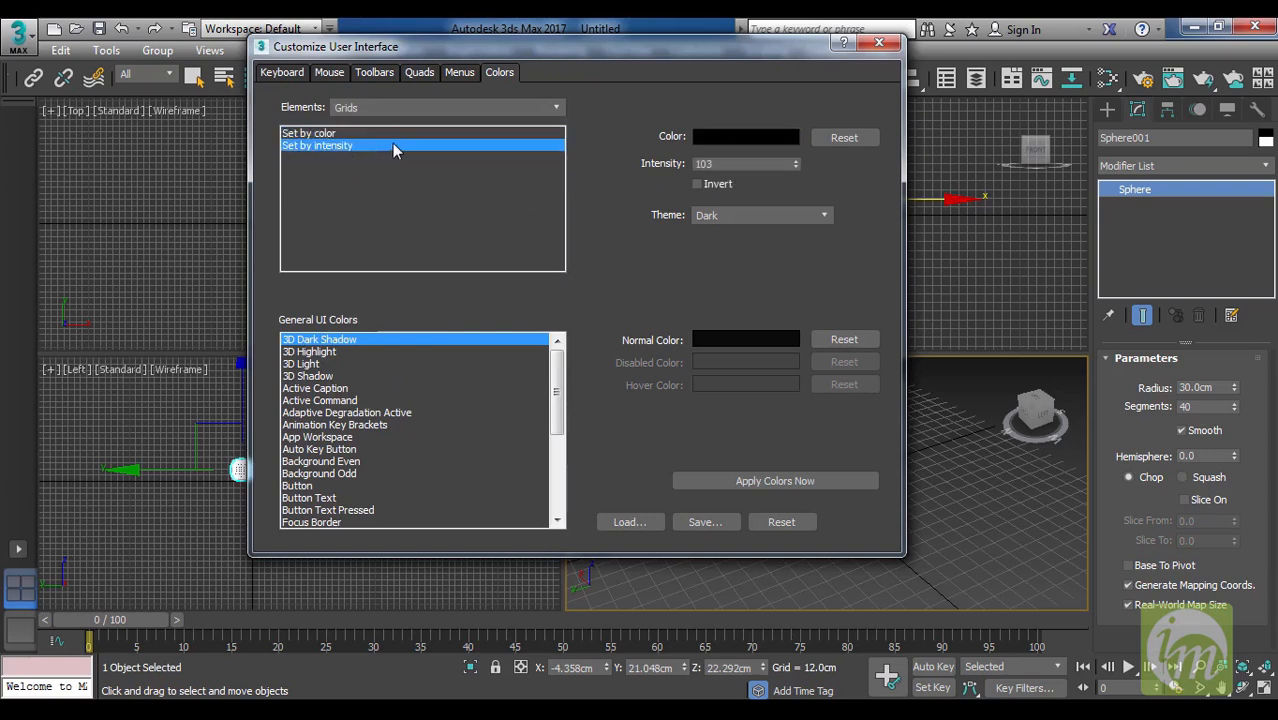
pyautogui.click(388, 134)
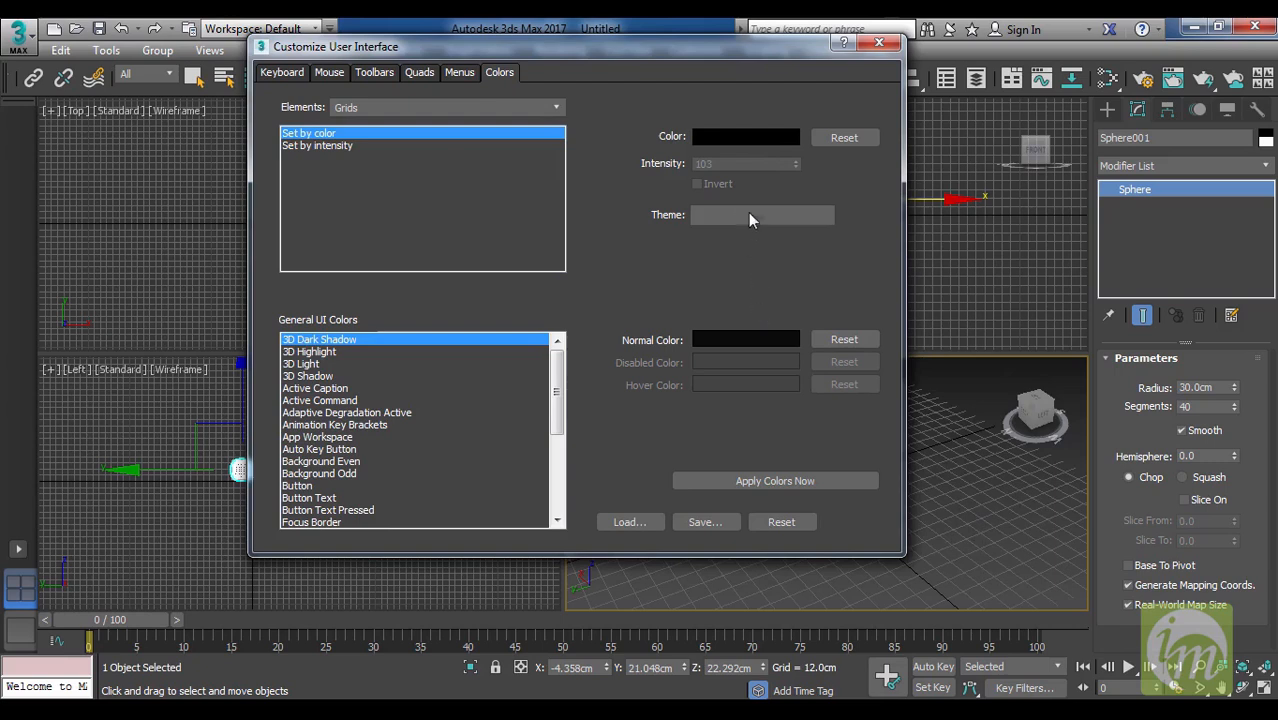
pyautogui.click(452, 146)
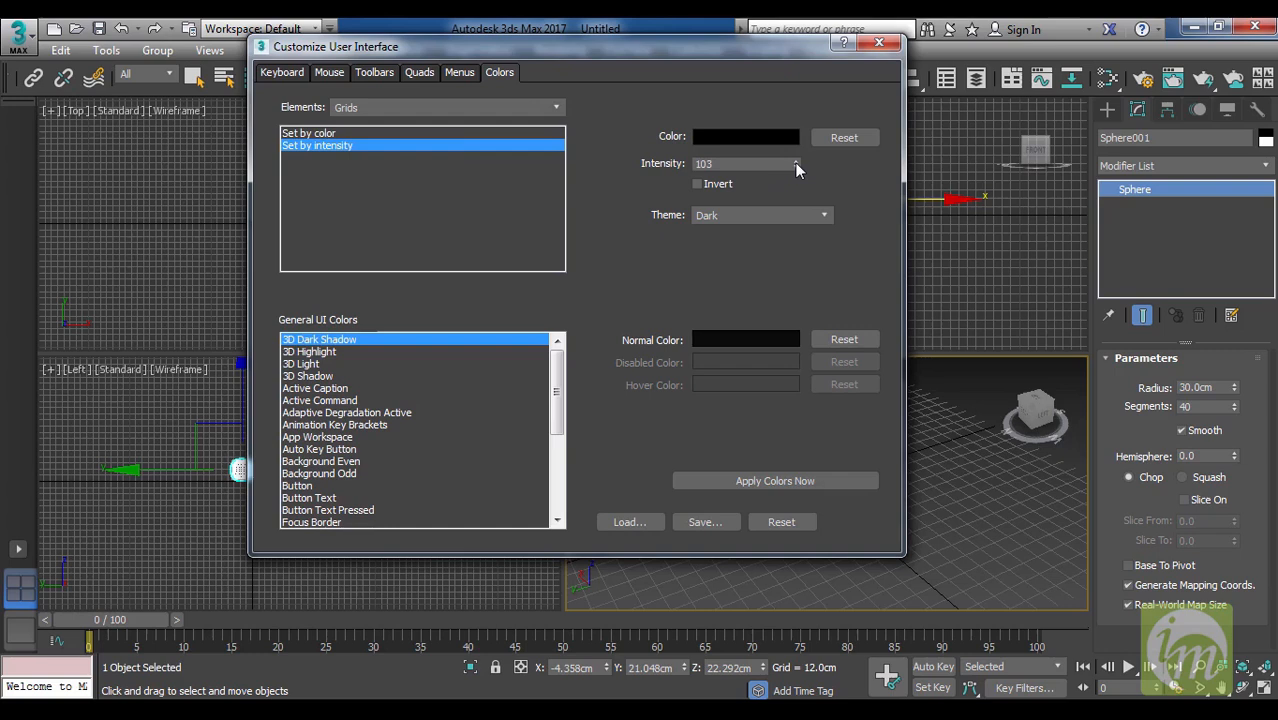
# Try adjusting the grid's Set by intensity value, reset it, and close Customize User Interface.
pyautogui.click(796, 162)
pyautogui.click(796, 162)
pyautogui.click(796, 162)
pyautogui.click(796, 162)
pyautogui.click(796, 162)
pyautogui.click(796, 162)
pyautogui.click(796, 162)
pyautogui.click(796, 162)
pyautogui.click(838, 138)
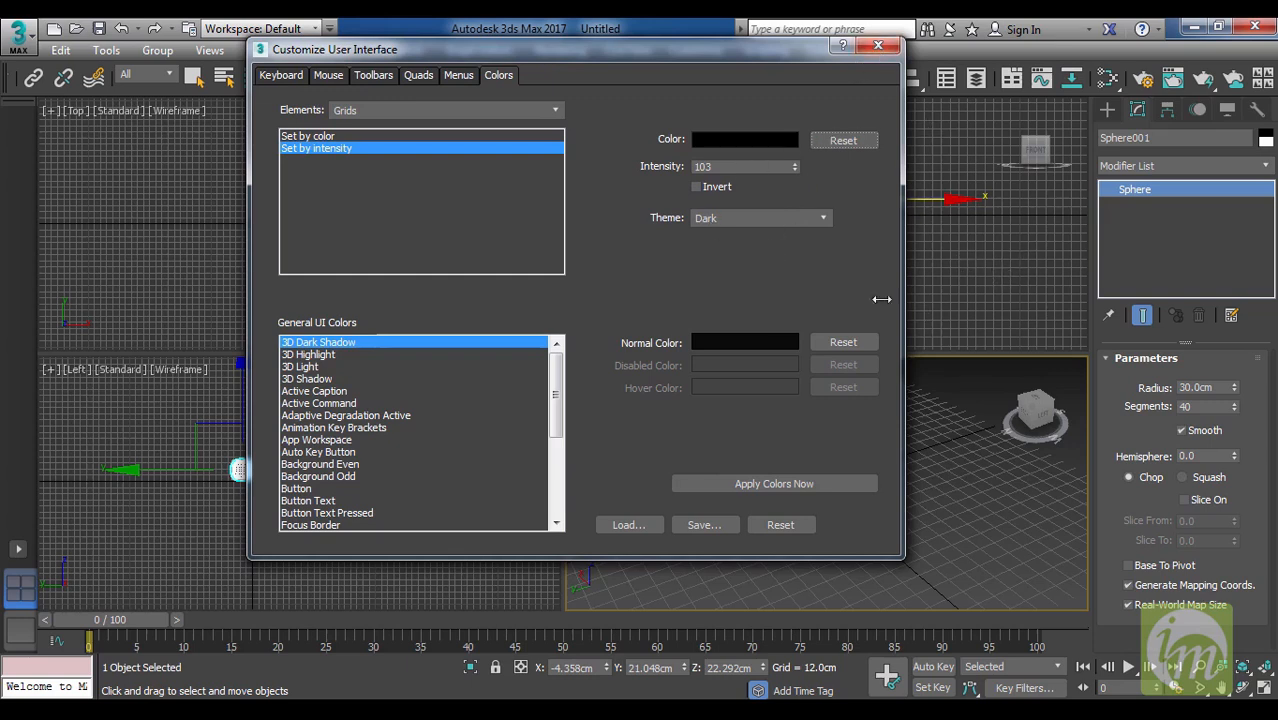
pyautogui.click(878, 47)
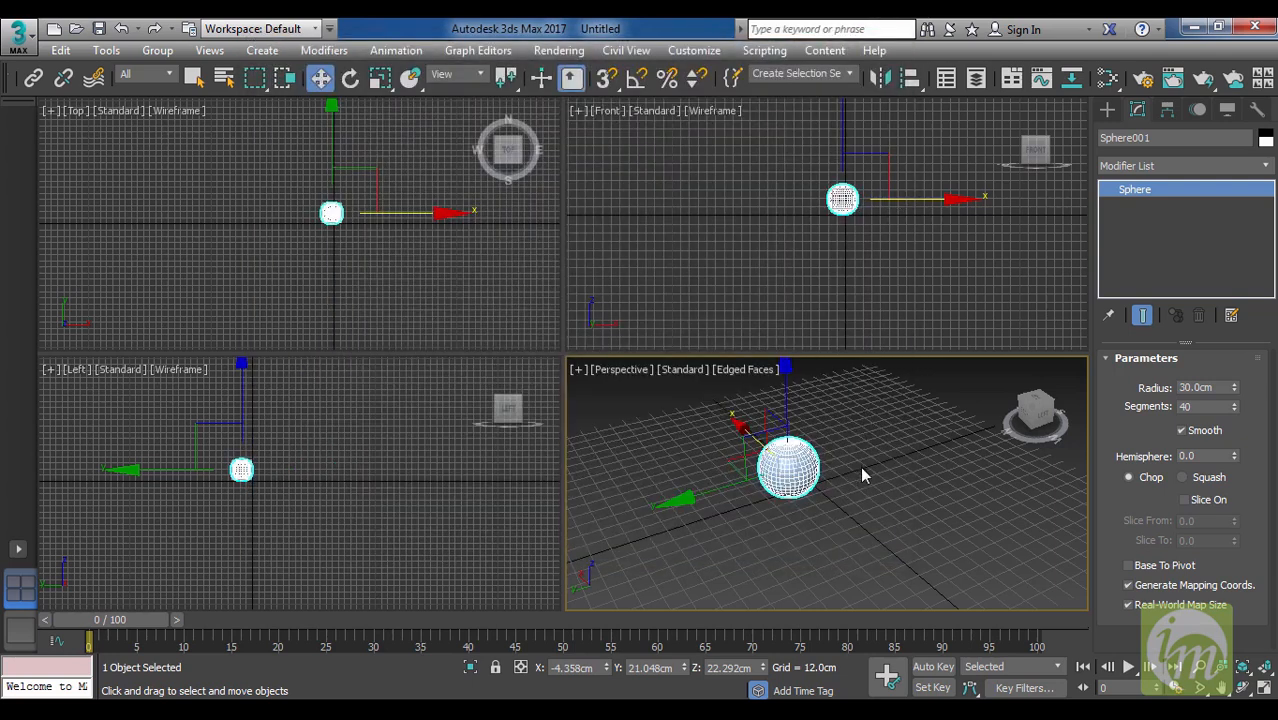
# Undo the last color change of the sphere and deselect it.
pyautogui.hotkey('ctrl', 'z')
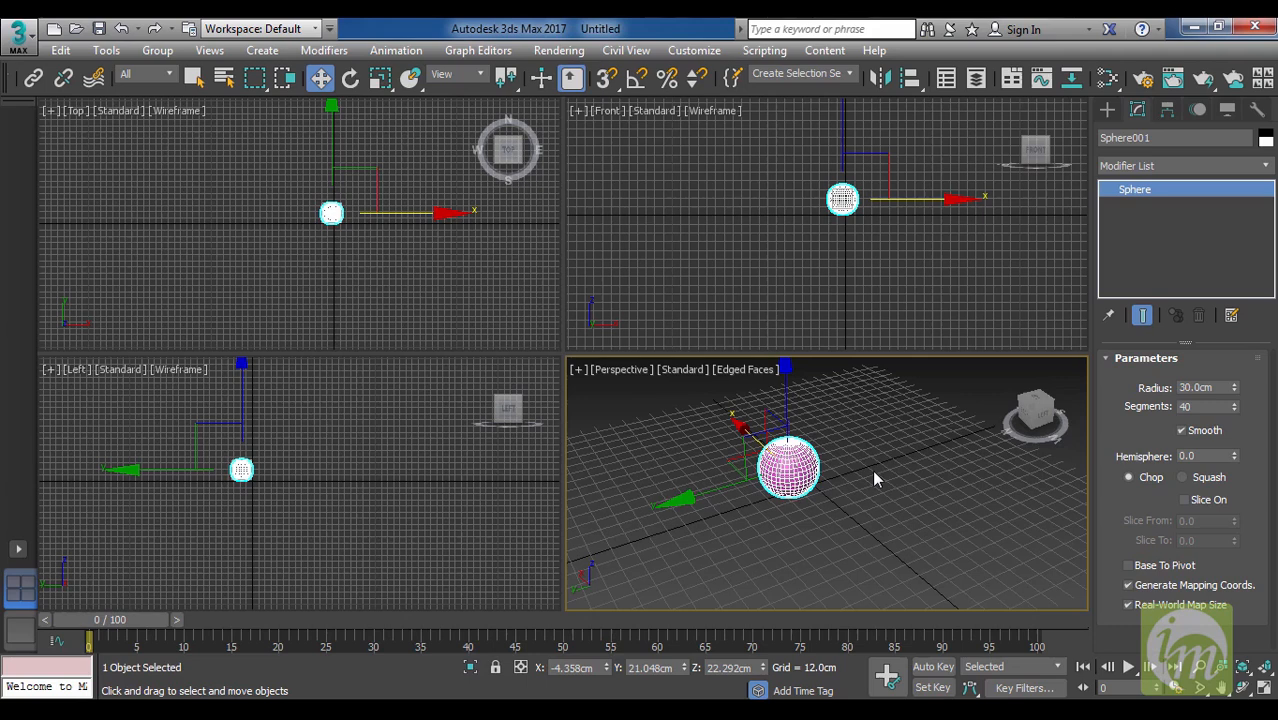
pyautogui.click(714, 51)
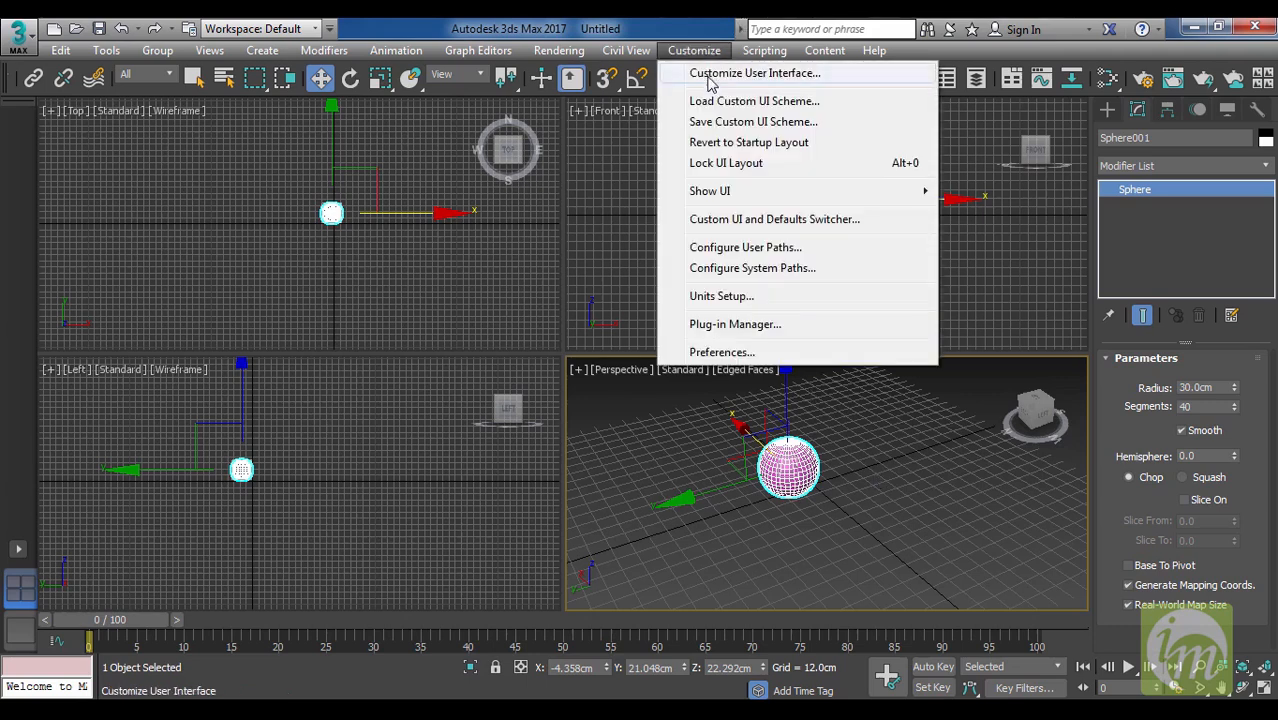
pyautogui.click(952, 431)
pyautogui.click(950, 436)
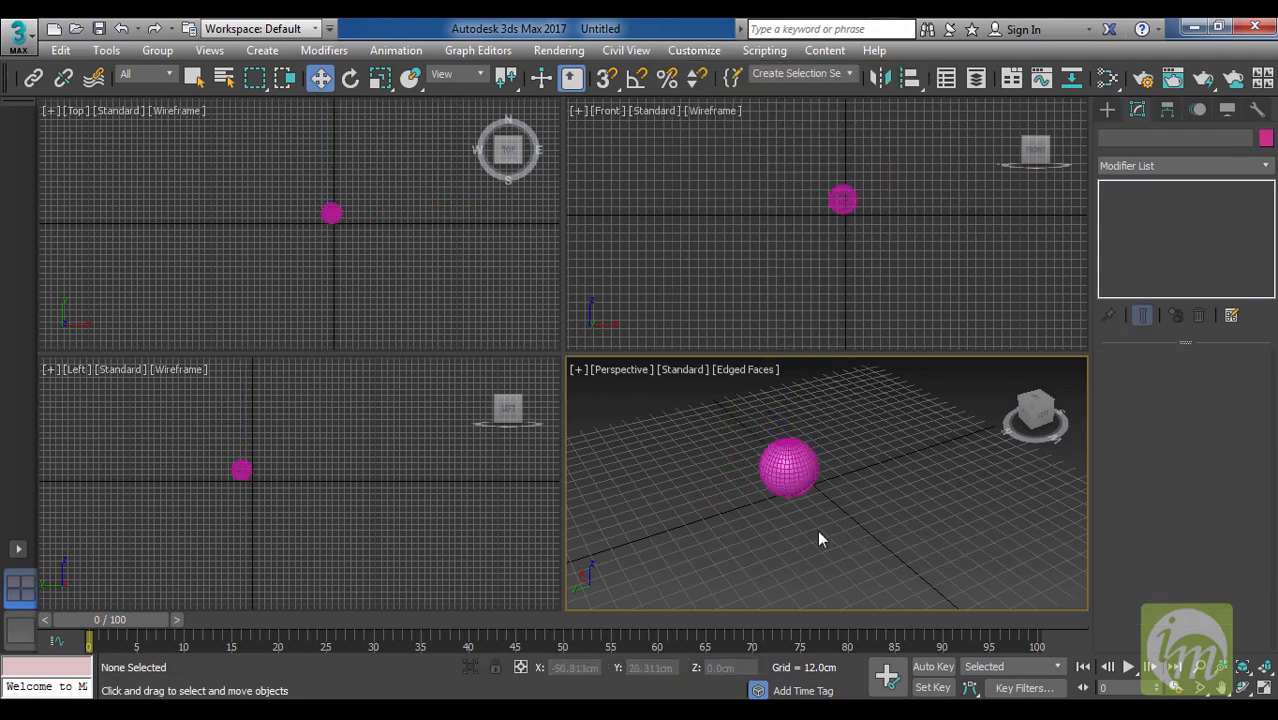
# Practise deselecting the sphere and reselecting it with a selection window in the Perspective view.
pyautogui.moveTo(744, 423); pyautogui.dragTo(851, 544)
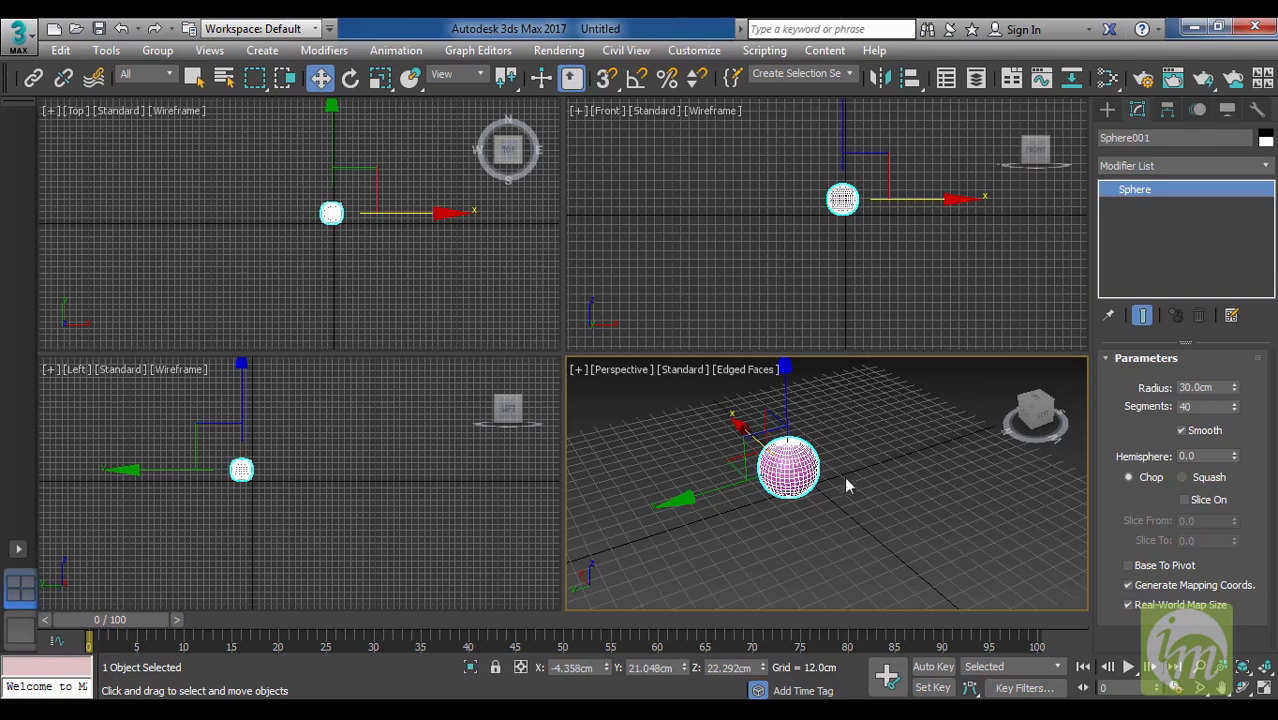
pyautogui.click(800, 515)
pyautogui.moveTo(732, 401); pyautogui.dragTo(870, 554)
pyautogui.moveTo(837, 520); pyautogui.dragTo(883, 527, button='middle')
# Bring the sphere closer in the Perspective view and magnify all four viewports slightly with Zoom All.
pyautogui.scroll(3, 869, 526)
pyautogui.moveTo(818, 497); pyautogui.dragTo(850, 567, button='middle')
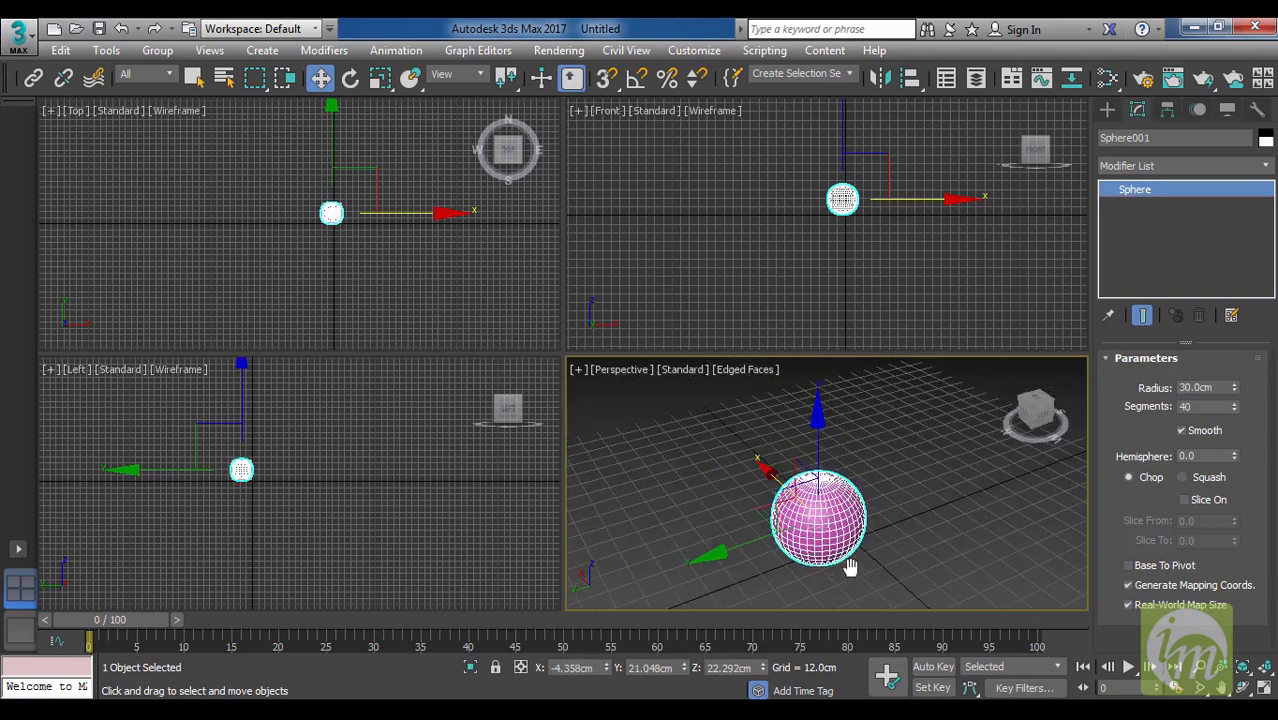
pyautogui.click(1224, 668)
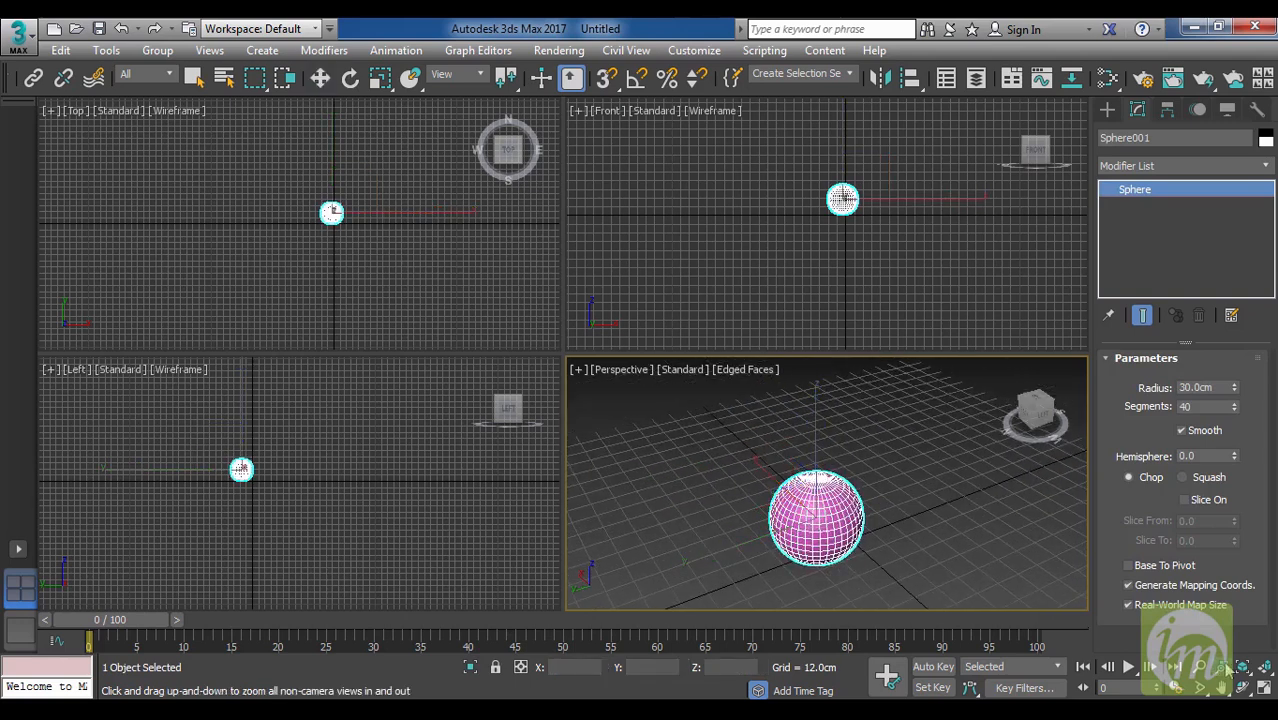
pyautogui.moveTo(887, 531); pyautogui.dragTo(884, 508)
pyautogui.rightClick(888, 509)
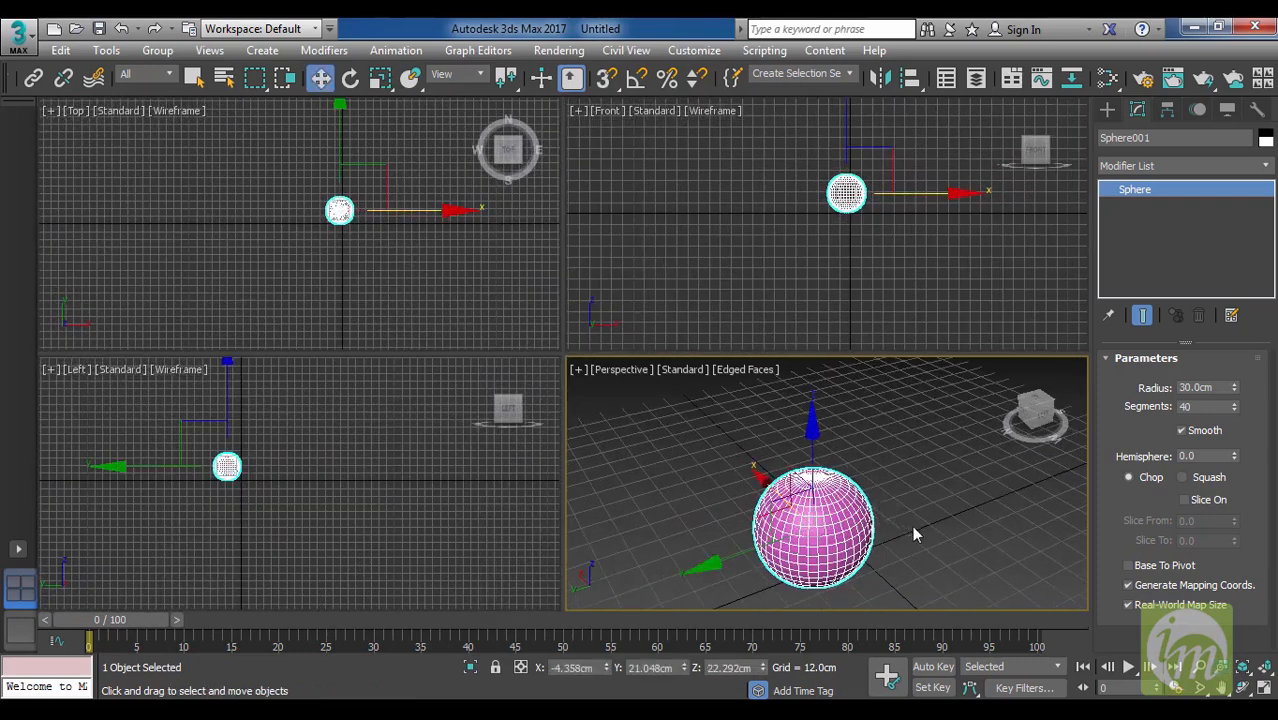
# Frame the selected sphere in all four viewports with Zoom Extents All Selected, and practise switching the active viewport without deselecting it, ending in Perspective.
pyautogui.press('z')
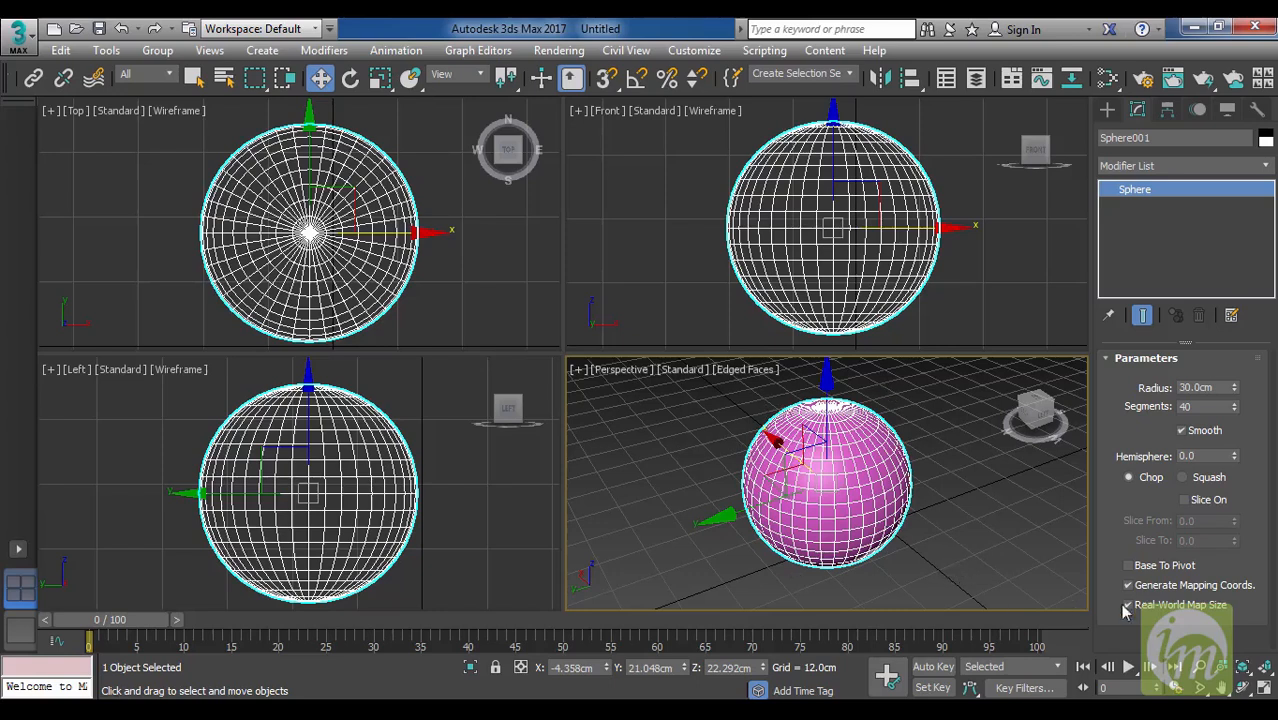
pyautogui.click(1264, 675)
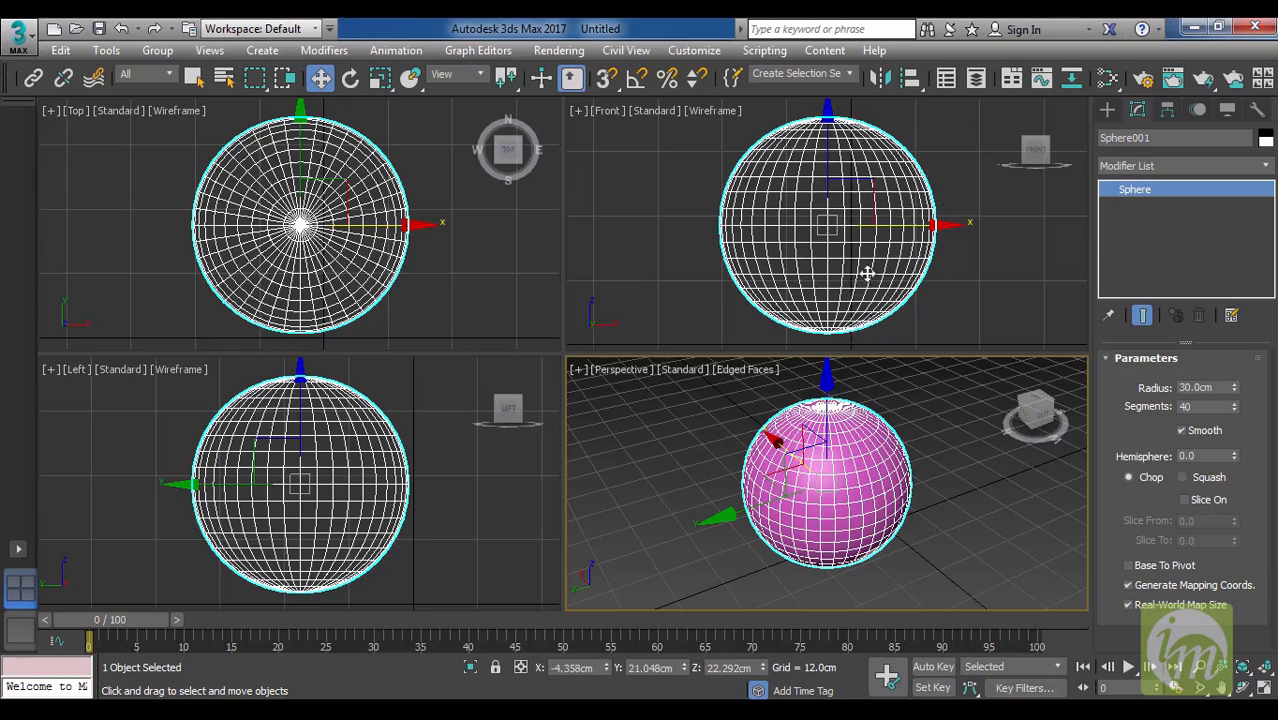
pyautogui.rightClick(458, 290)
pyautogui.rightClick(652, 416)
pyautogui.rightClick(653, 294)
pyautogui.rightClick(715, 437)
# Toggle the Perspective view to Wireframe and back, and turn off its edged faces to show Default Shading.
pyautogui.press('F3')
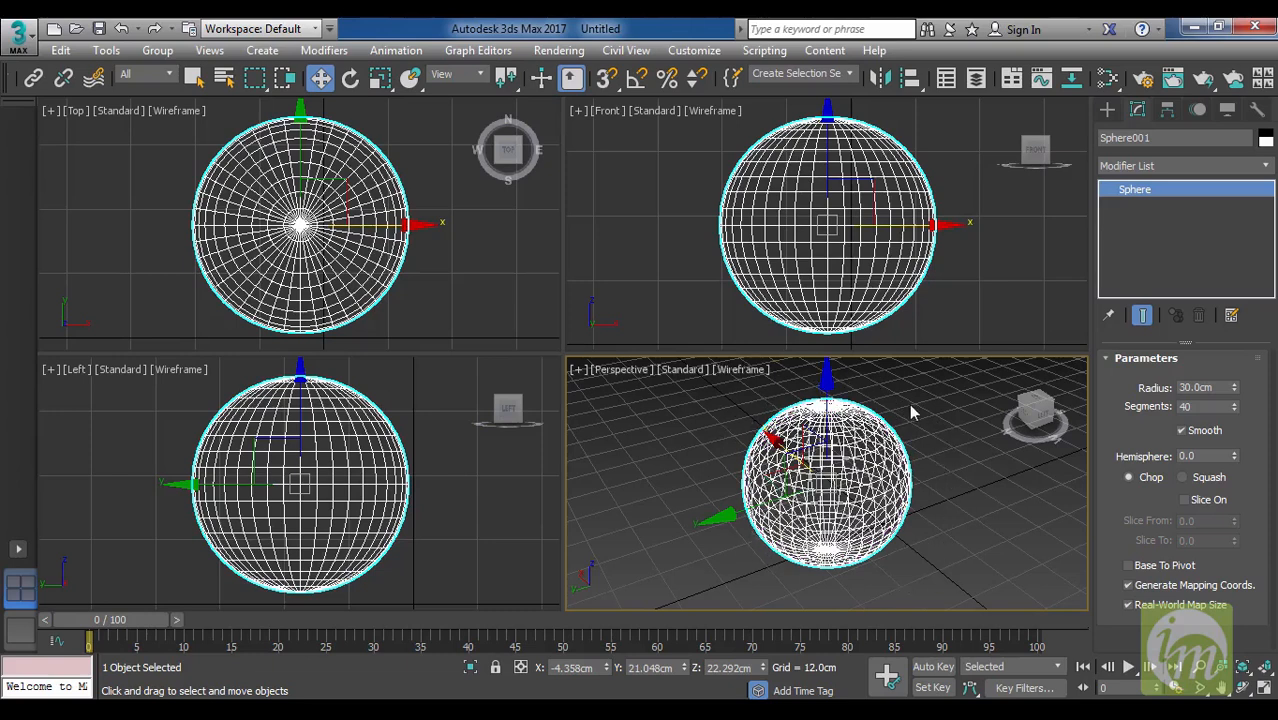
pyautogui.press('F3')
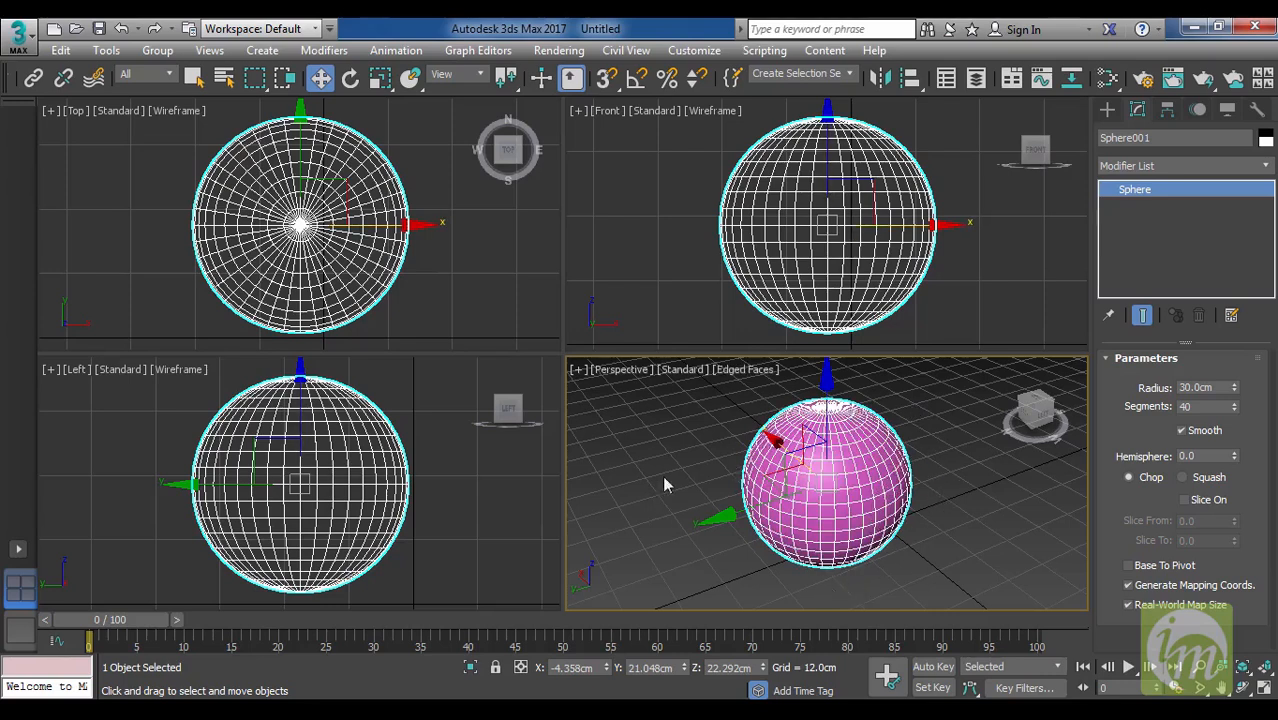
pyautogui.press('F4')
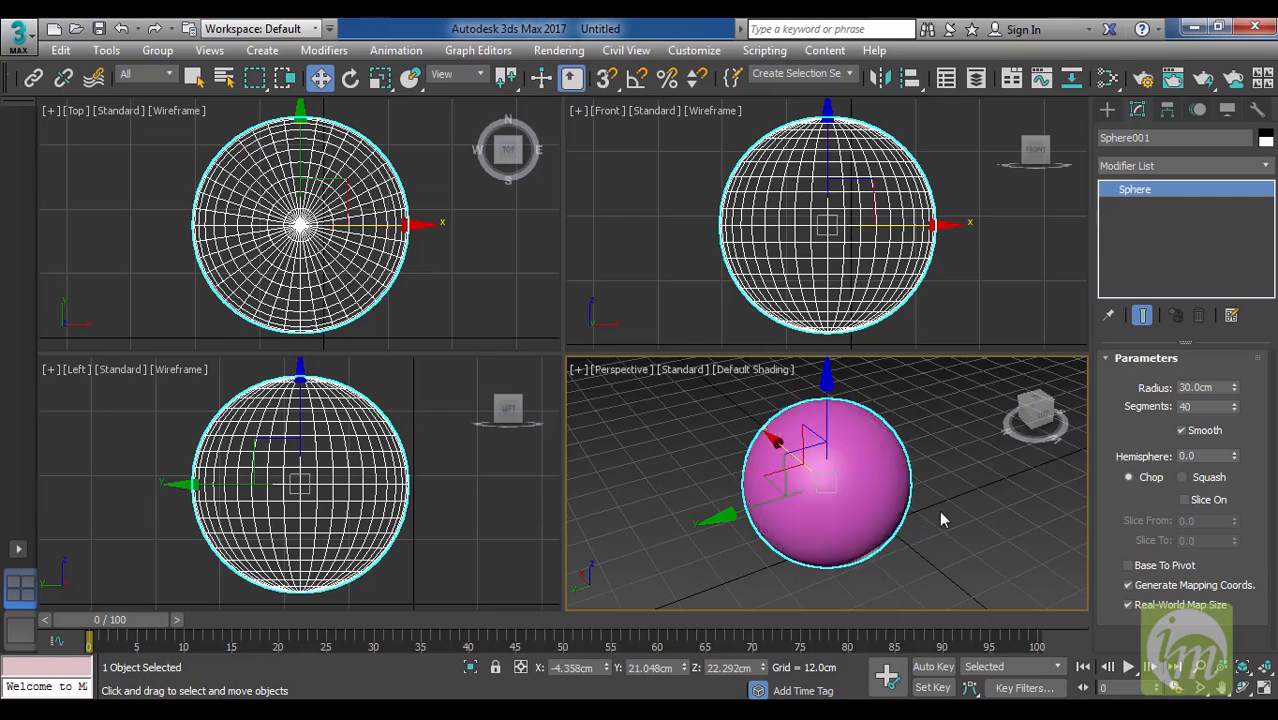
# Switch the Front, Top and Left viewports from Wireframe to Default Shading.
pyautogui.click(864, 289)
pyautogui.press('F3')
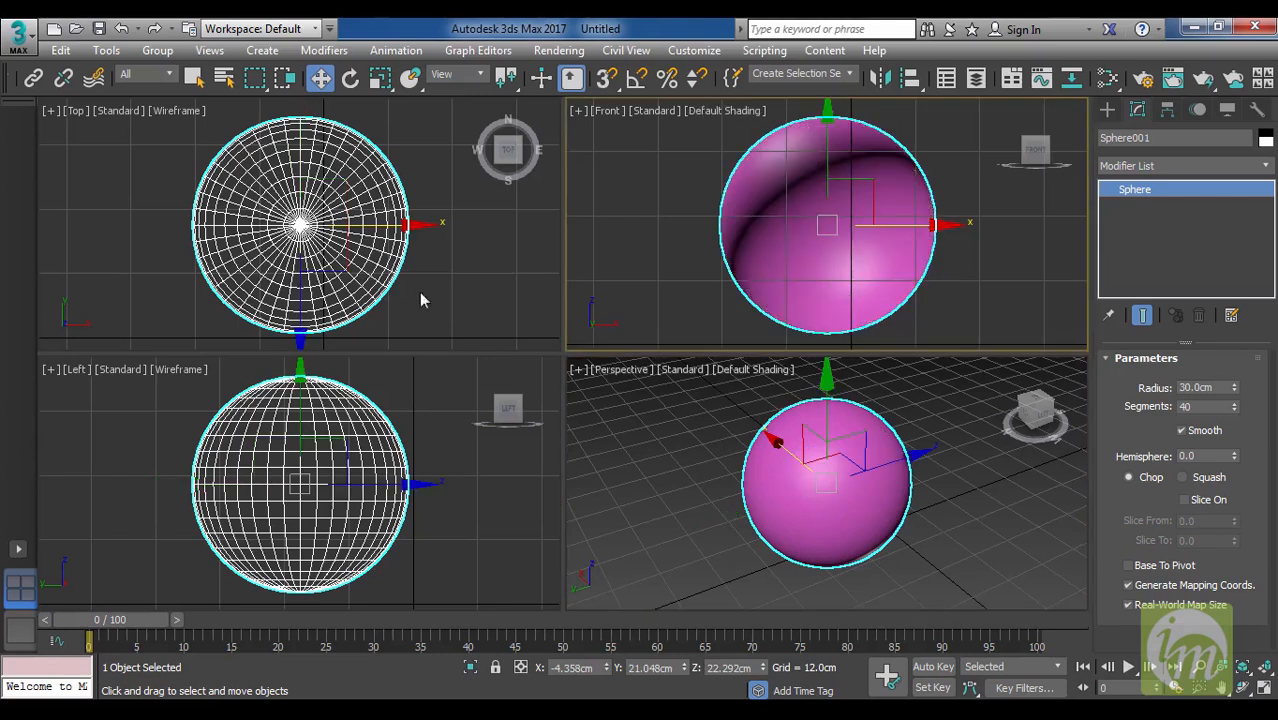
pyautogui.click(378, 260)
pyautogui.press('F3')
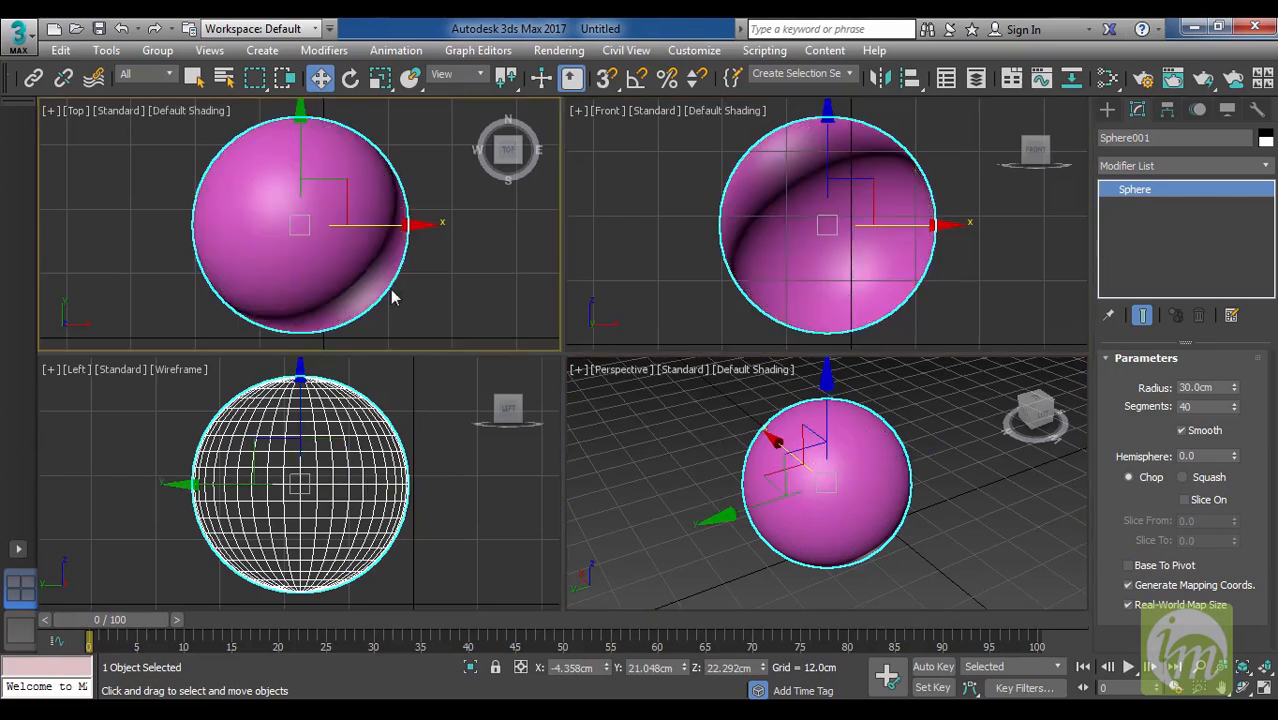
pyautogui.click(360, 455)
pyautogui.press('F3')
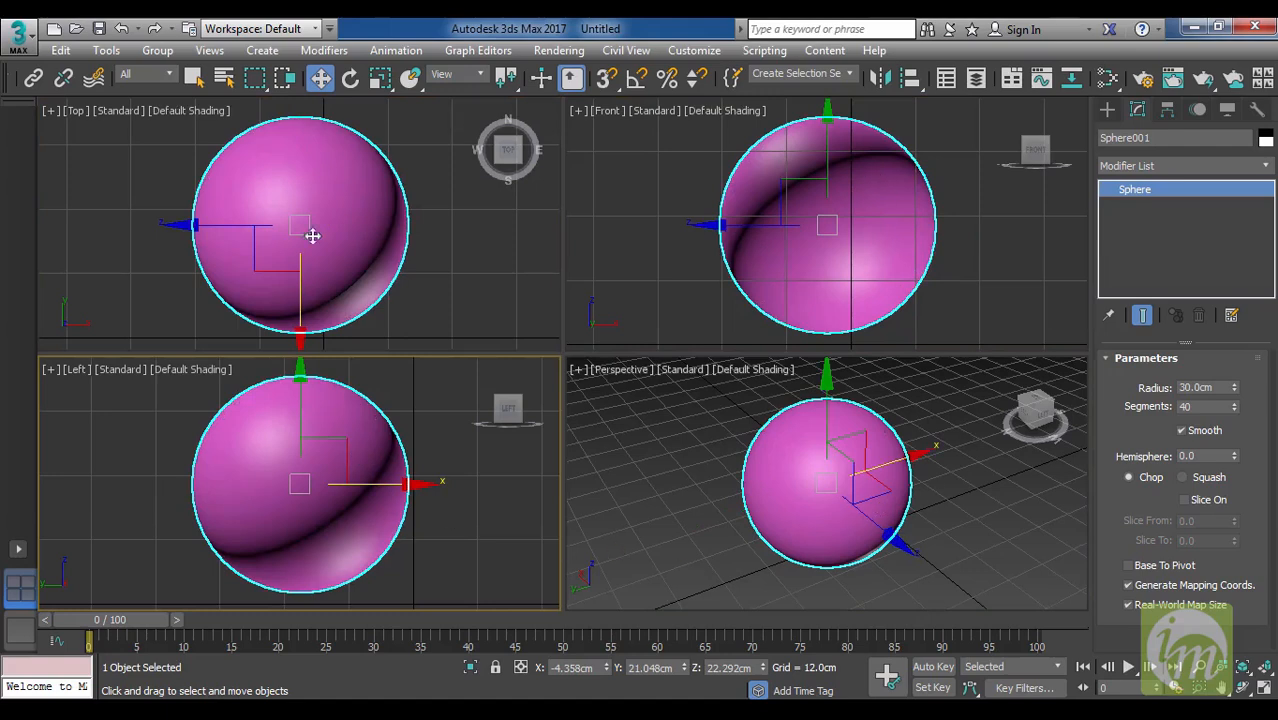
# Turn on Edged Faces in the Perspective, Front, Top and Left viewports.
pyautogui.click(834, 502)
pyautogui.press('F4')
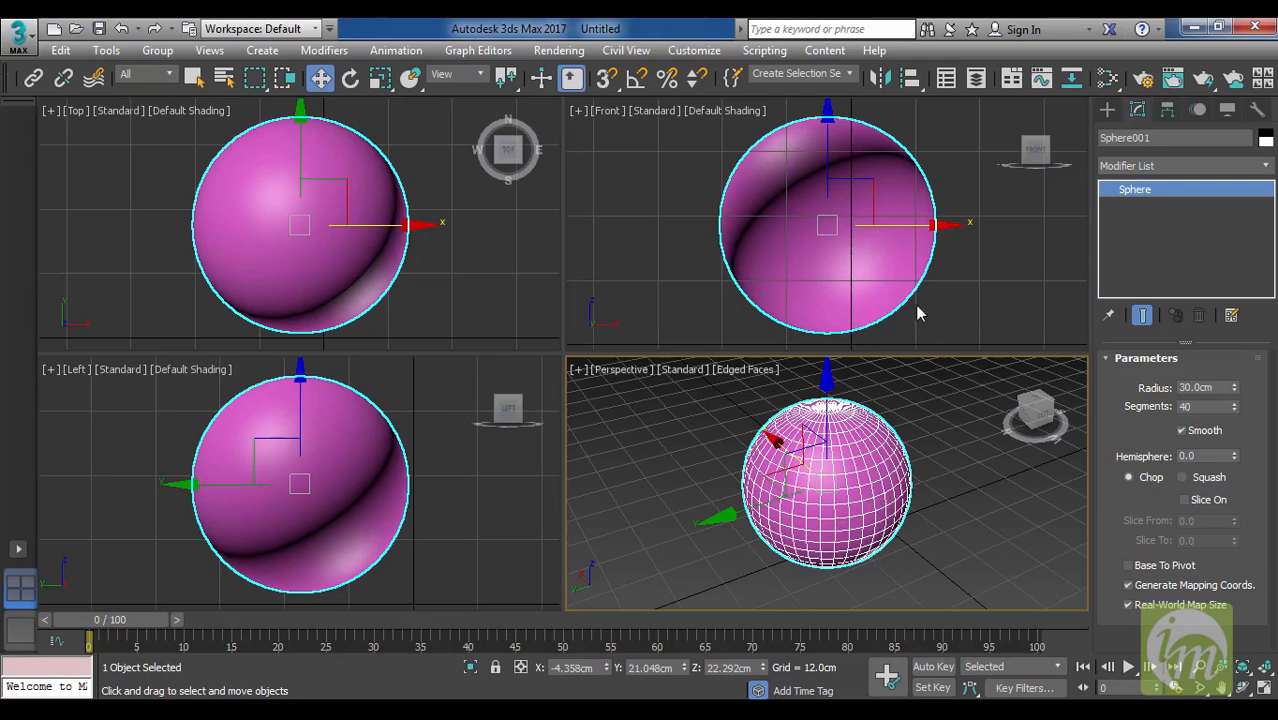
pyautogui.click(868, 310)
pyautogui.press('F4')
pyautogui.click(396, 294)
pyautogui.press('F4')
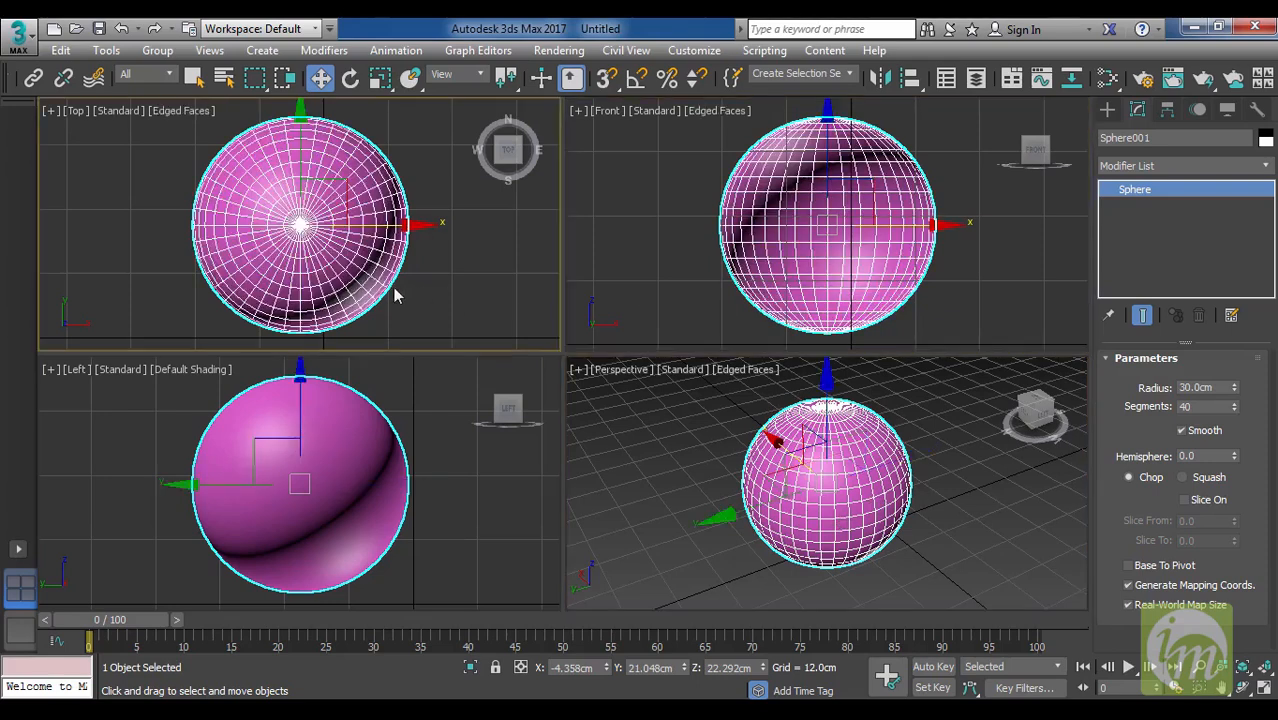
pyautogui.click(404, 418)
pyautogui.press('F4')
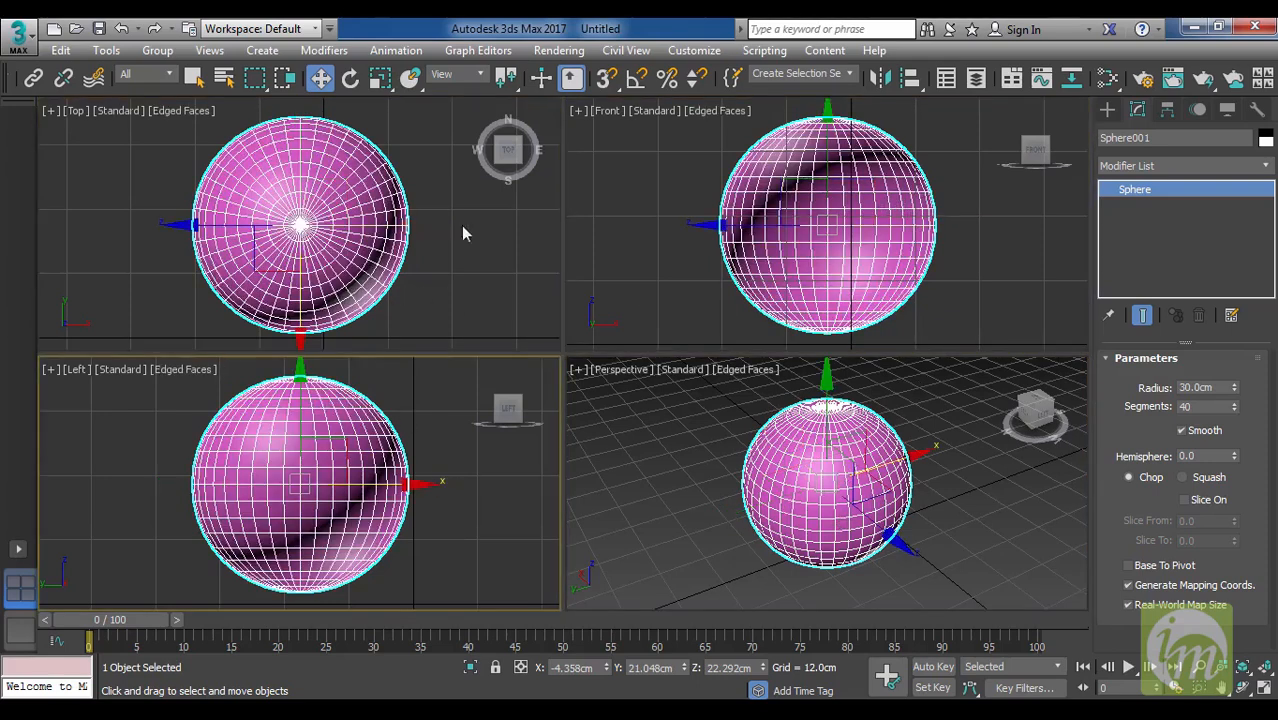
# Cycle the Perspective view through Wireframe, Default Shading and Edged Faces, finishing in Default Shading.
pyautogui.click(934, 466)
pyautogui.press('F3')
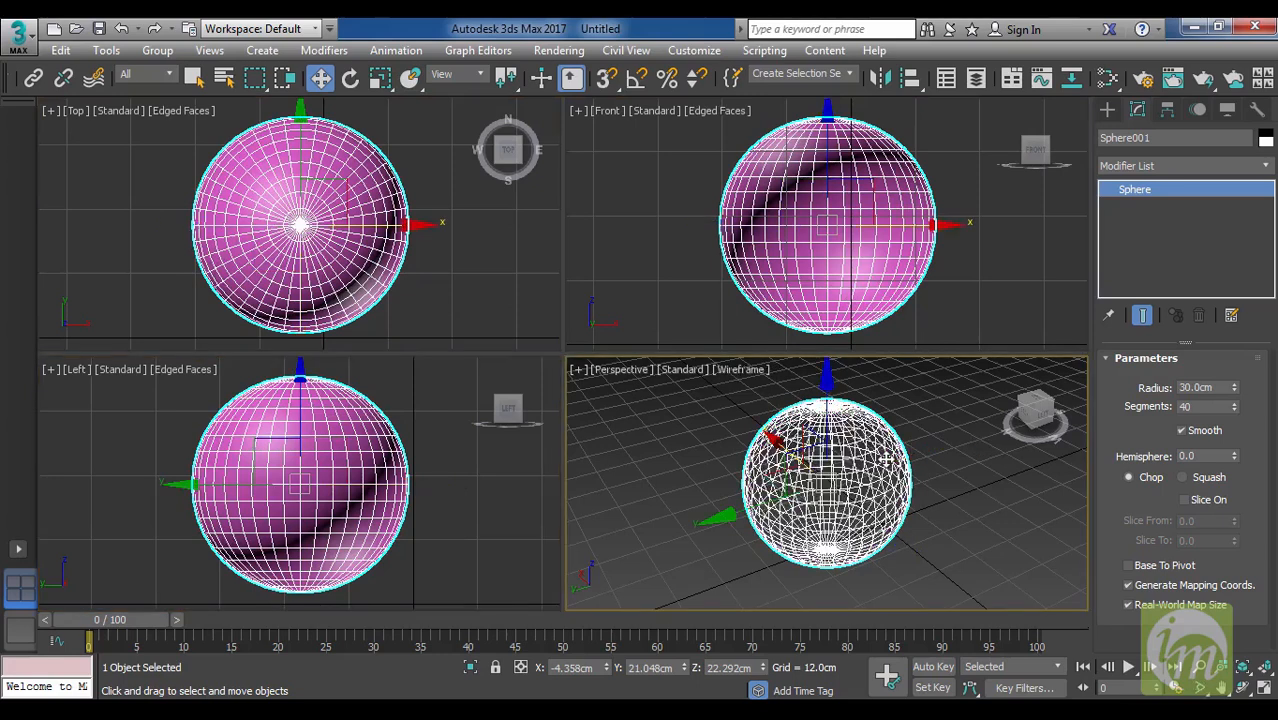
pyautogui.press('F3')
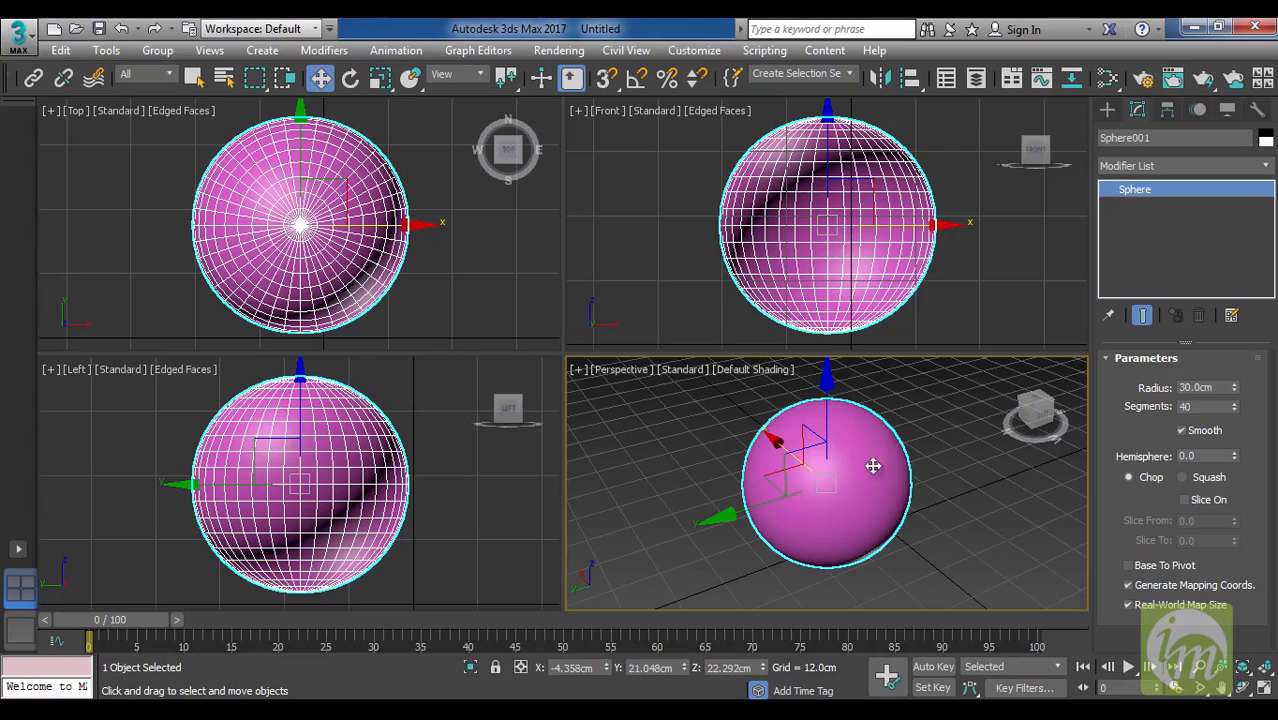
pyautogui.press('F4')
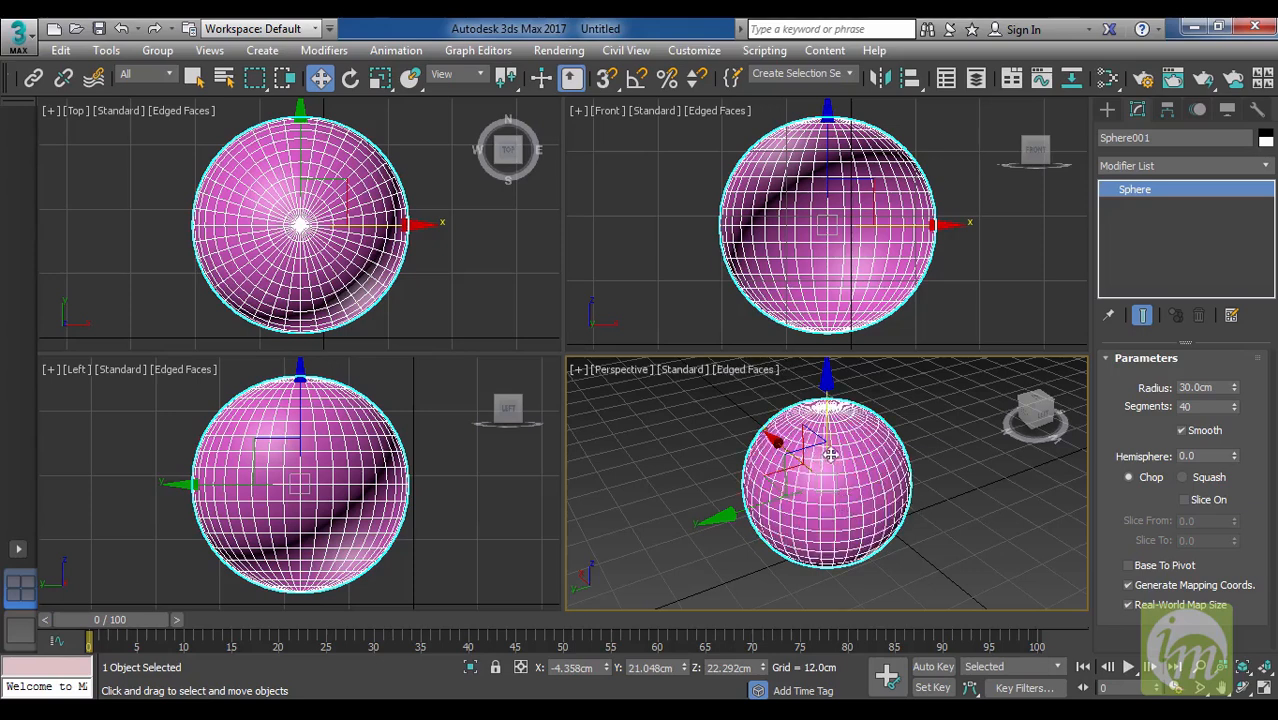
pyautogui.press('F4')
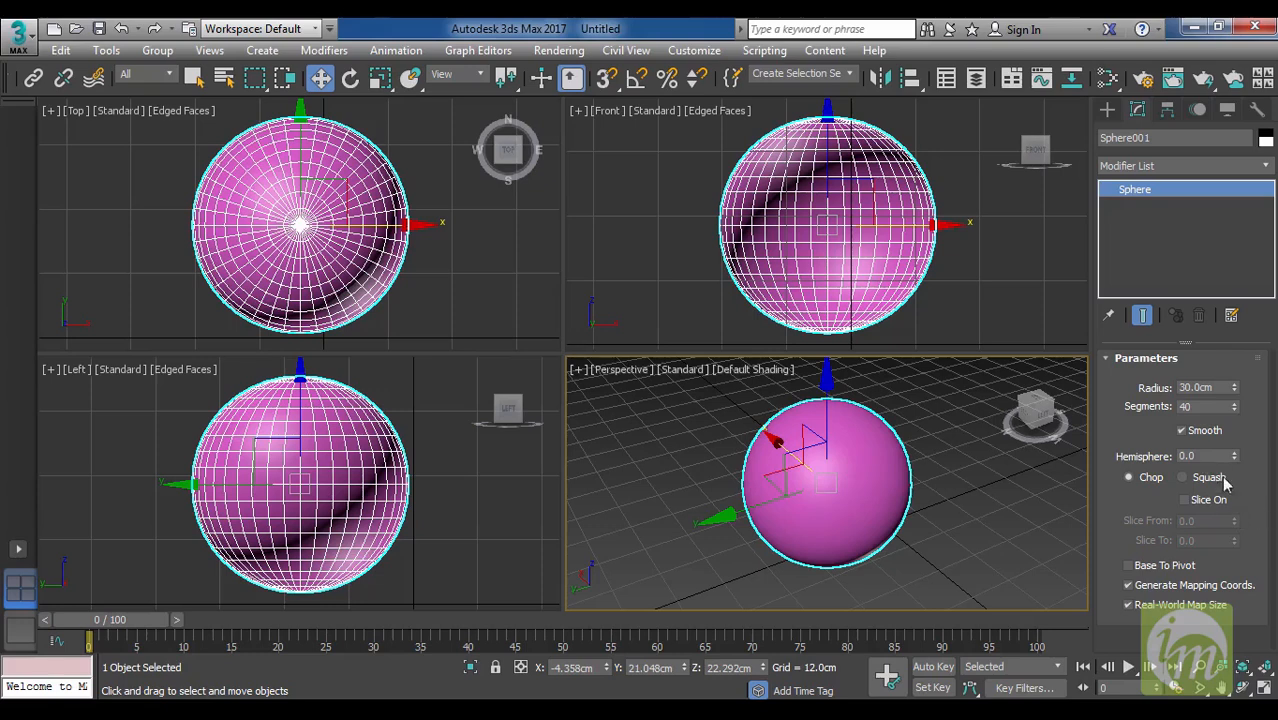
# Increase the sphere's Segments to 49 and turn on Edged Faces in the Perspective view.
pyautogui.click(1235, 403)
pyautogui.click(1235, 403)
pyautogui.click(1235, 403)
pyautogui.click(1235, 403)
pyautogui.click(1235, 403)
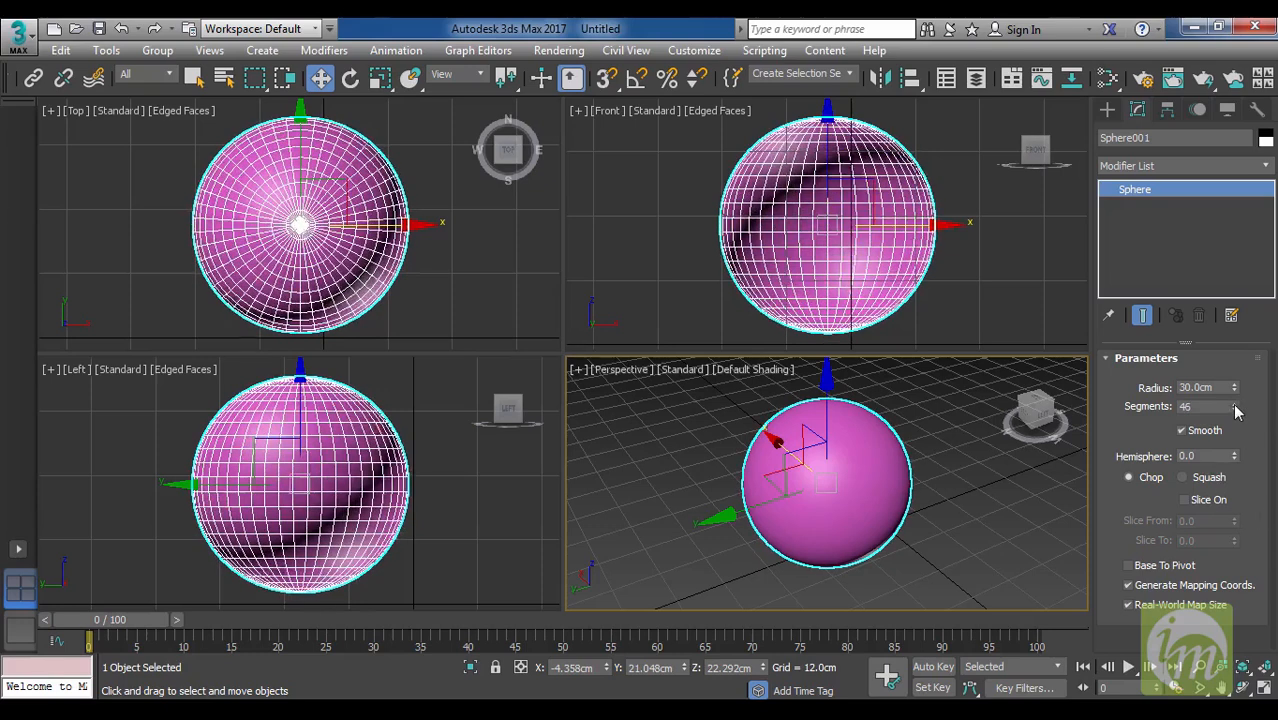
pyautogui.click(1235, 403)
pyautogui.click(1235, 403)
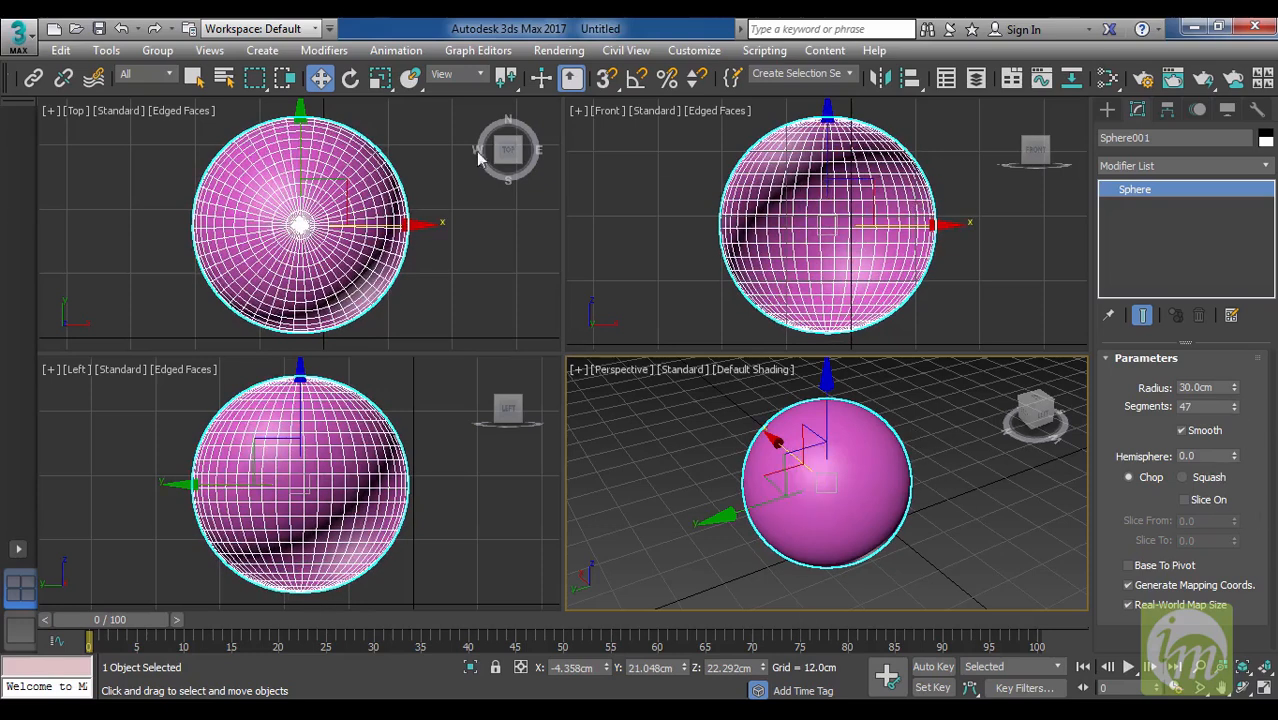
pyautogui.click(1235, 403)
pyautogui.click(1235, 403)
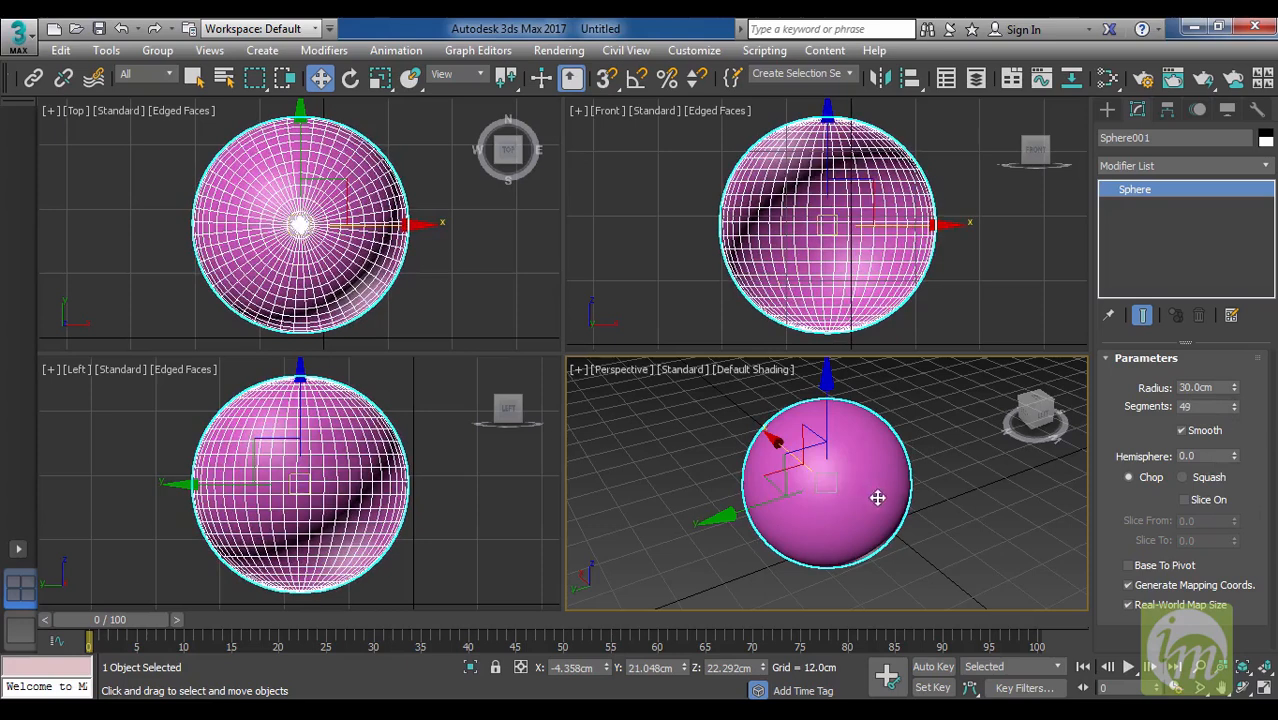
pyautogui.press('F4')
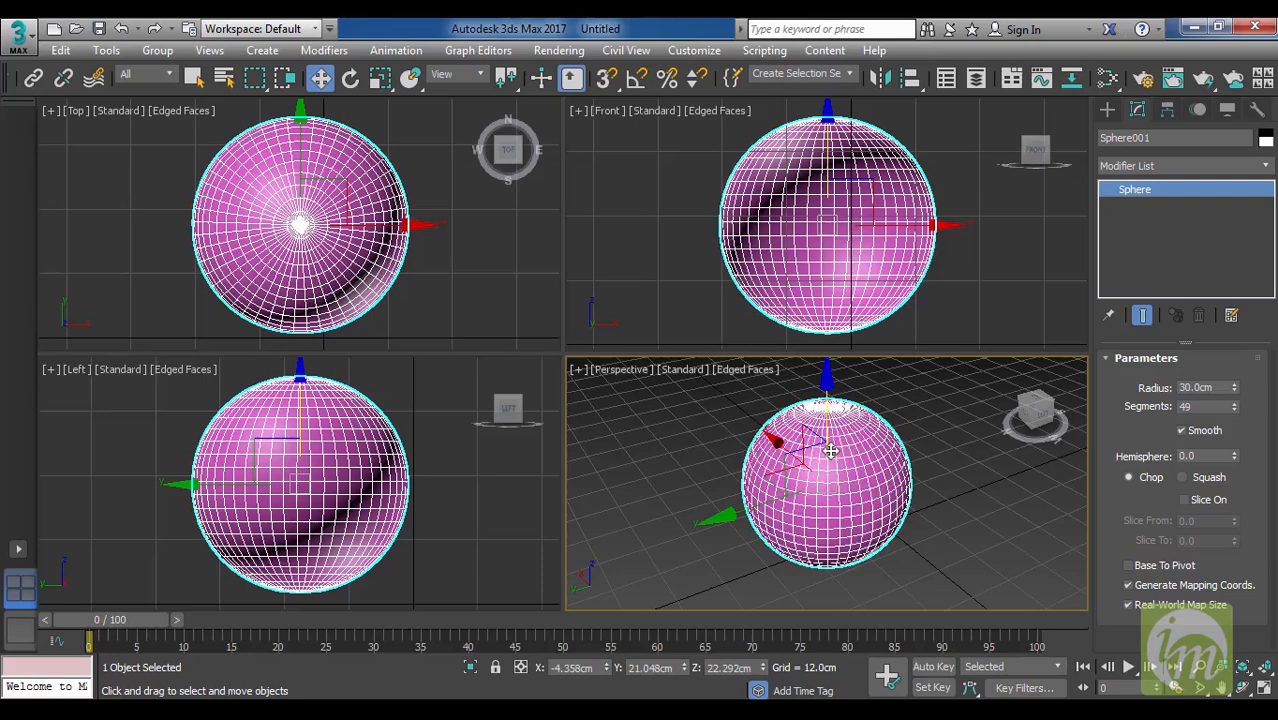
# Reduce the sphere's Segments to 25.
pyautogui.click(1234, 410)
pyautogui.click(1234, 410)
pyautogui.click(1234, 410)
pyautogui.click(1234, 410)
pyautogui.click(1234, 410)
pyautogui.click(1234, 410)
pyautogui.click(1234, 410)
pyautogui.click(1234, 410)
pyautogui.click(1234, 410)
pyautogui.click(1234, 410)
pyautogui.click(1234, 410)
pyautogui.click(1234, 410)
pyautogui.click(1234, 410)
pyautogui.click(1234, 410)
pyautogui.click(1234, 410)
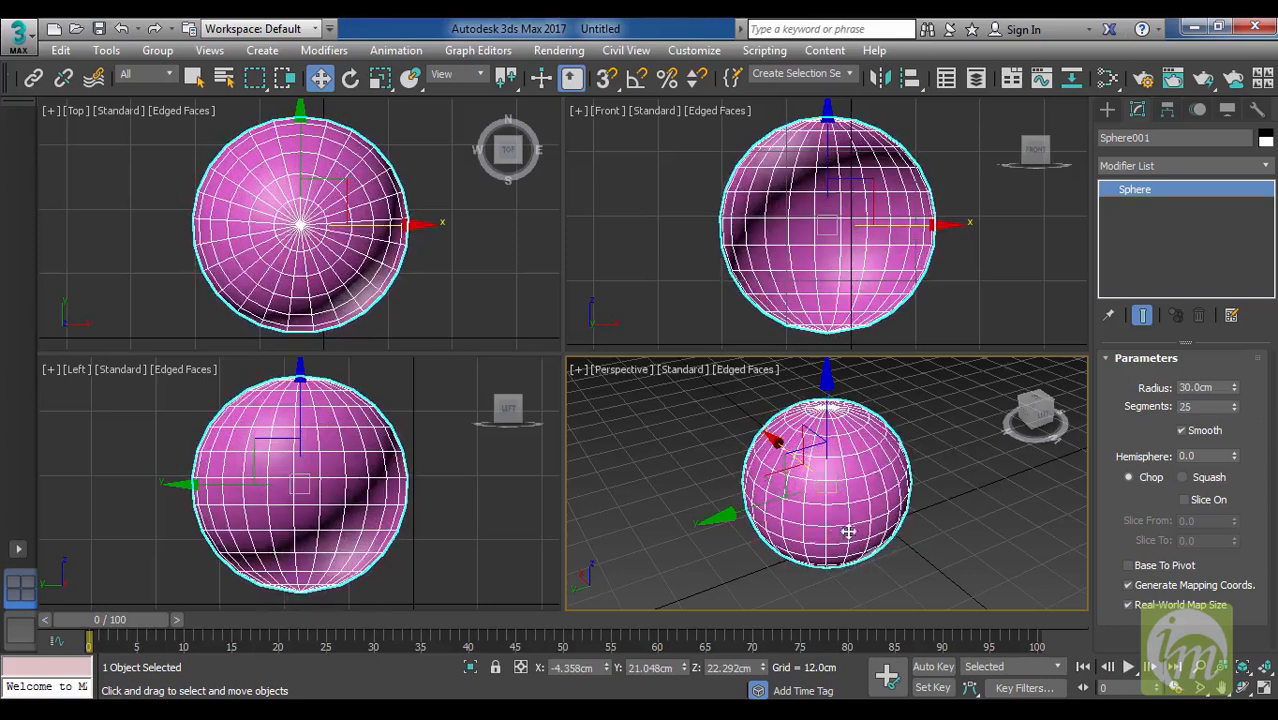
# Toggle Edged Faces in the Perspective view, switch it to Wireframe, and deselect and reselect the sphere.
pyautogui.press('F4')
pyautogui.press('F4')
pyautogui.press('F3')
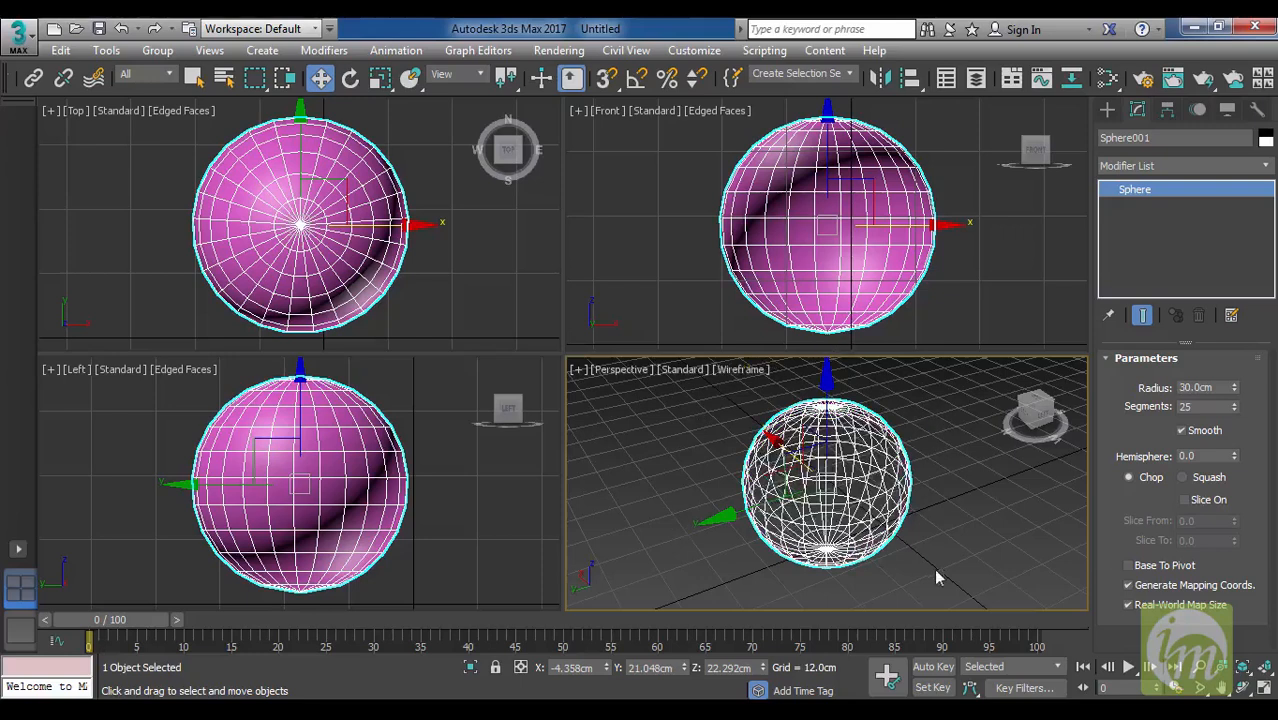
pyautogui.click(942, 497)
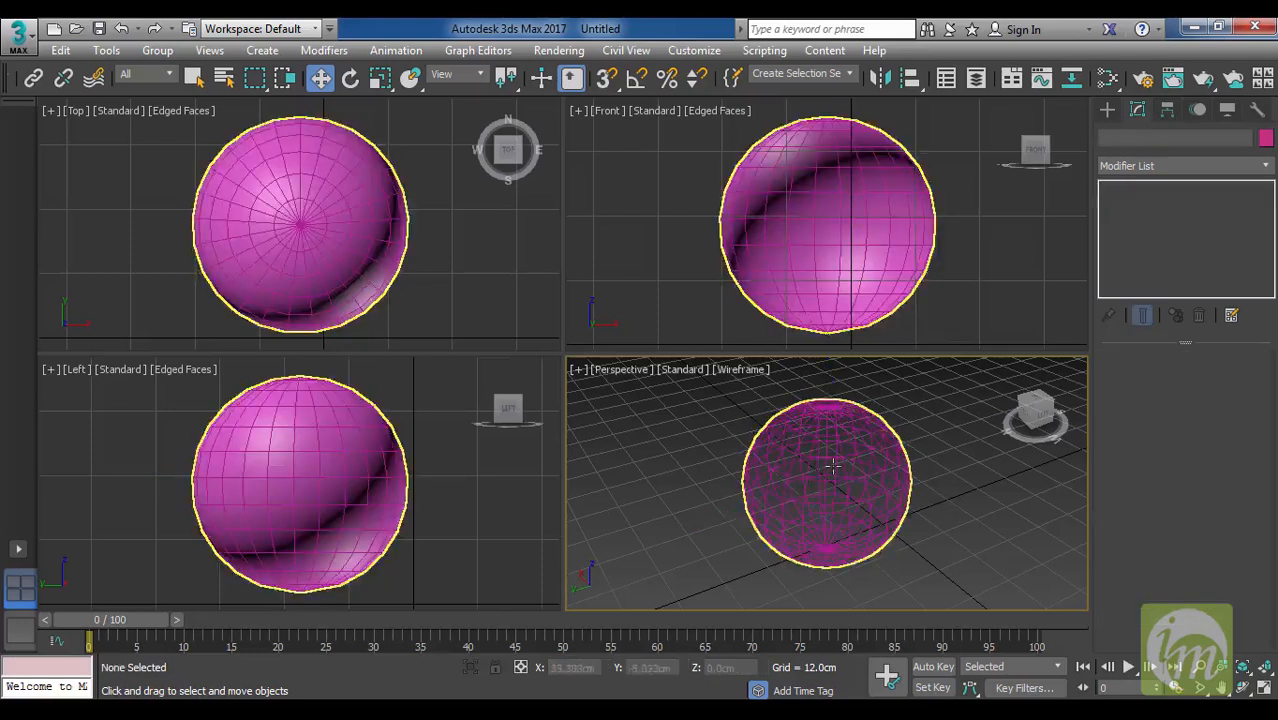
pyautogui.click(855, 482)
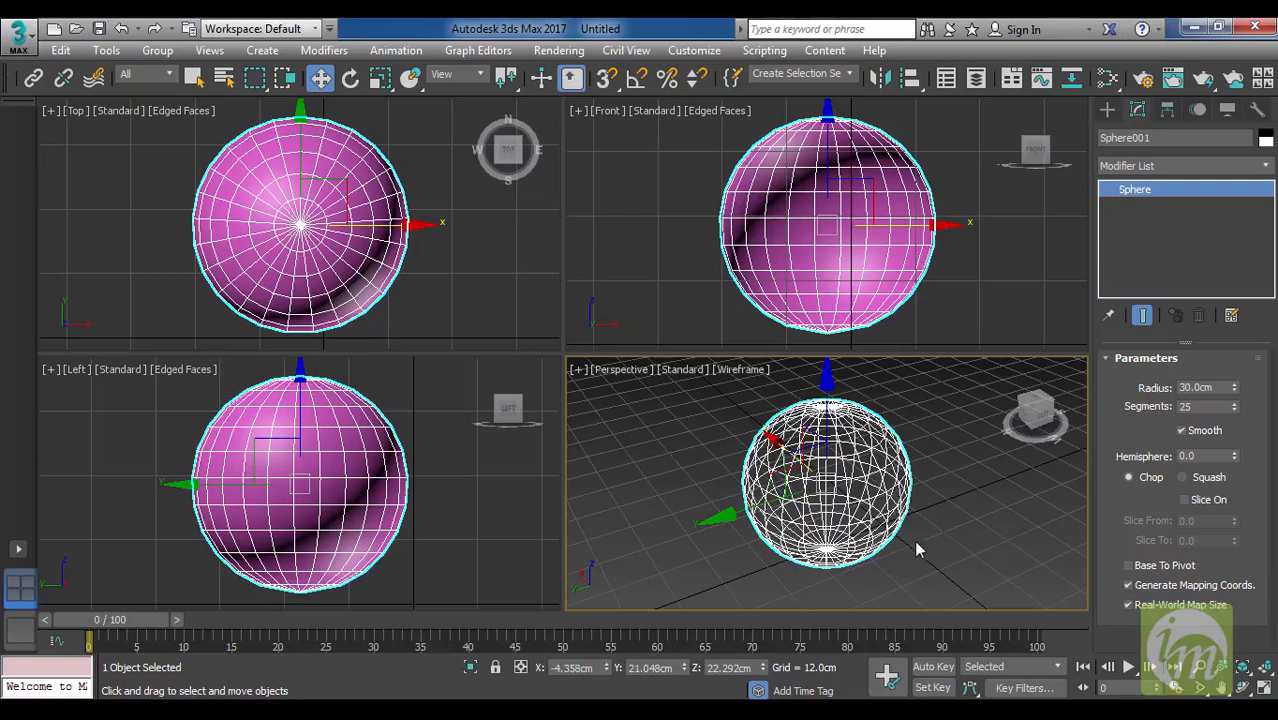
# Switch the Front, Top and Left viewports back to Wireframe display, briefly toggling Edged Faces in the Front view.
pyautogui.click(881, 182)
pyautogui.press('F4')
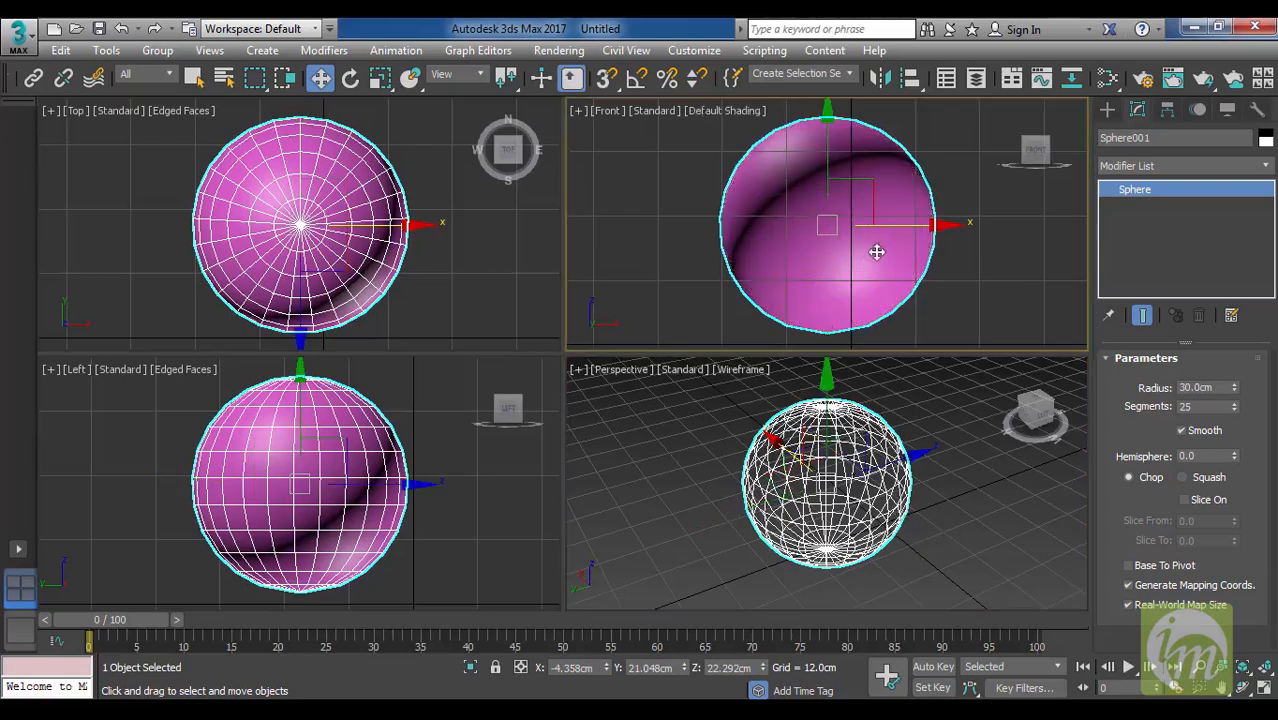
pyautogui.press('F4')
pyautogui.press('F3')
pyautogui.rightClick(431, 255)
pyautogui.press('F3')
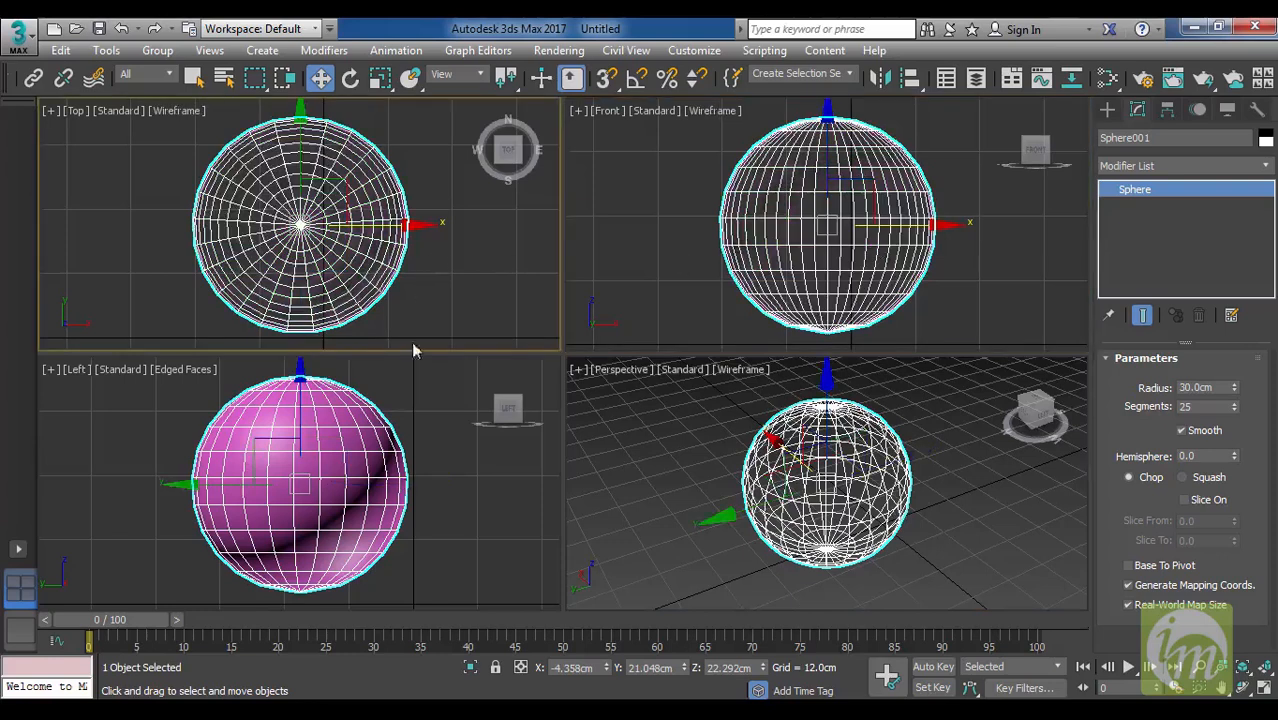
pyautogui.rightClick(407, 483)
pyautogui.press('F3')
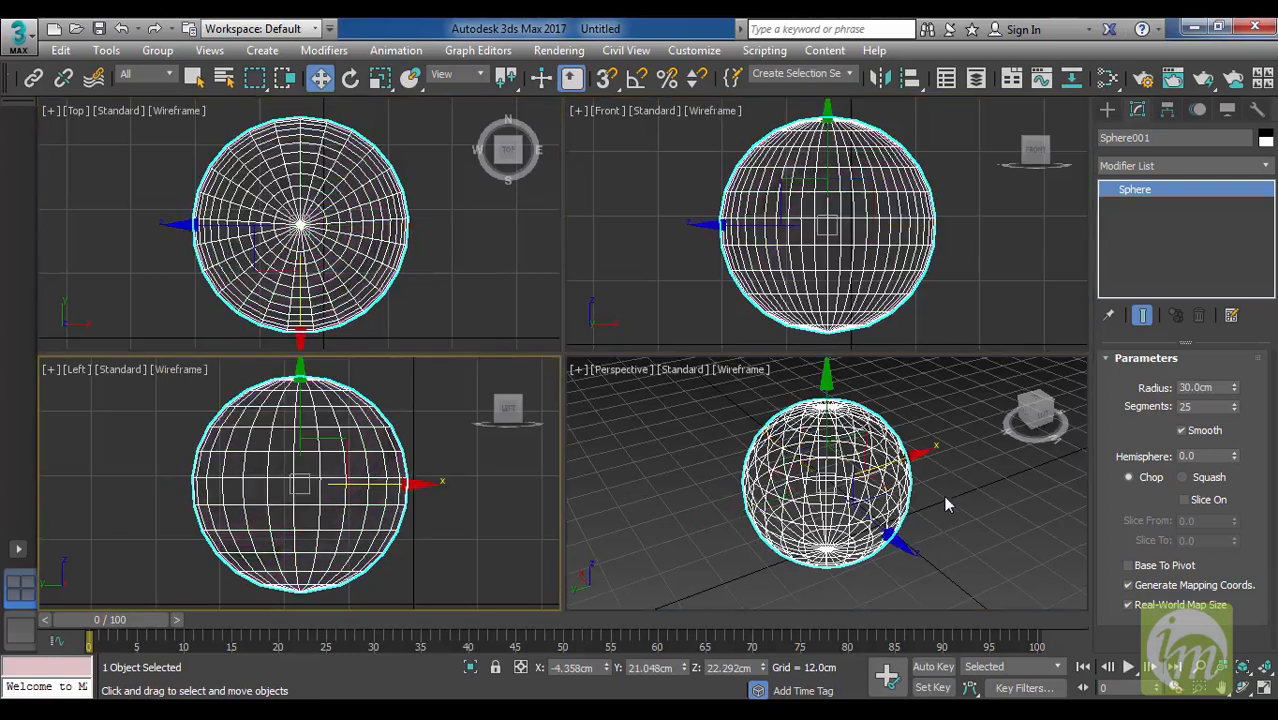
# Set the sphere's Segments to 30 and display the Perspective view shaded with Edged Faces.
pyautogui.doubleClick(1222, 406)
pyautogui.click(922, 424)
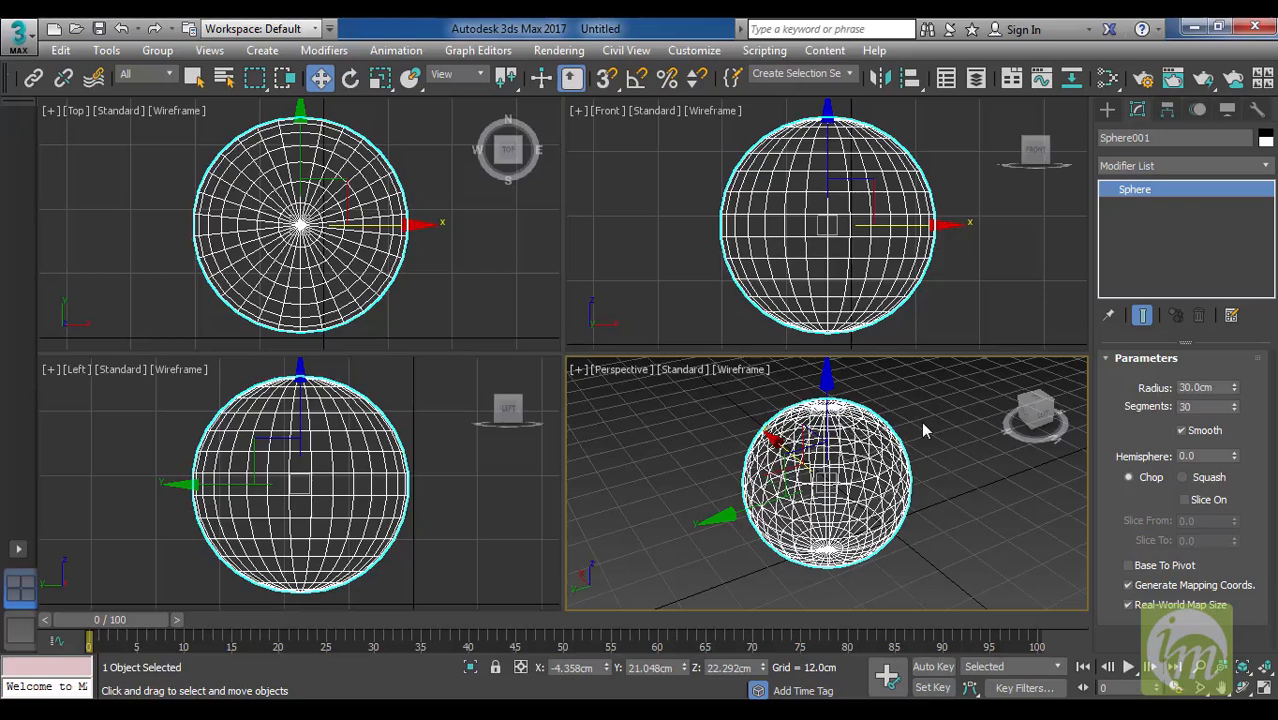
pyautogui.press('F3')
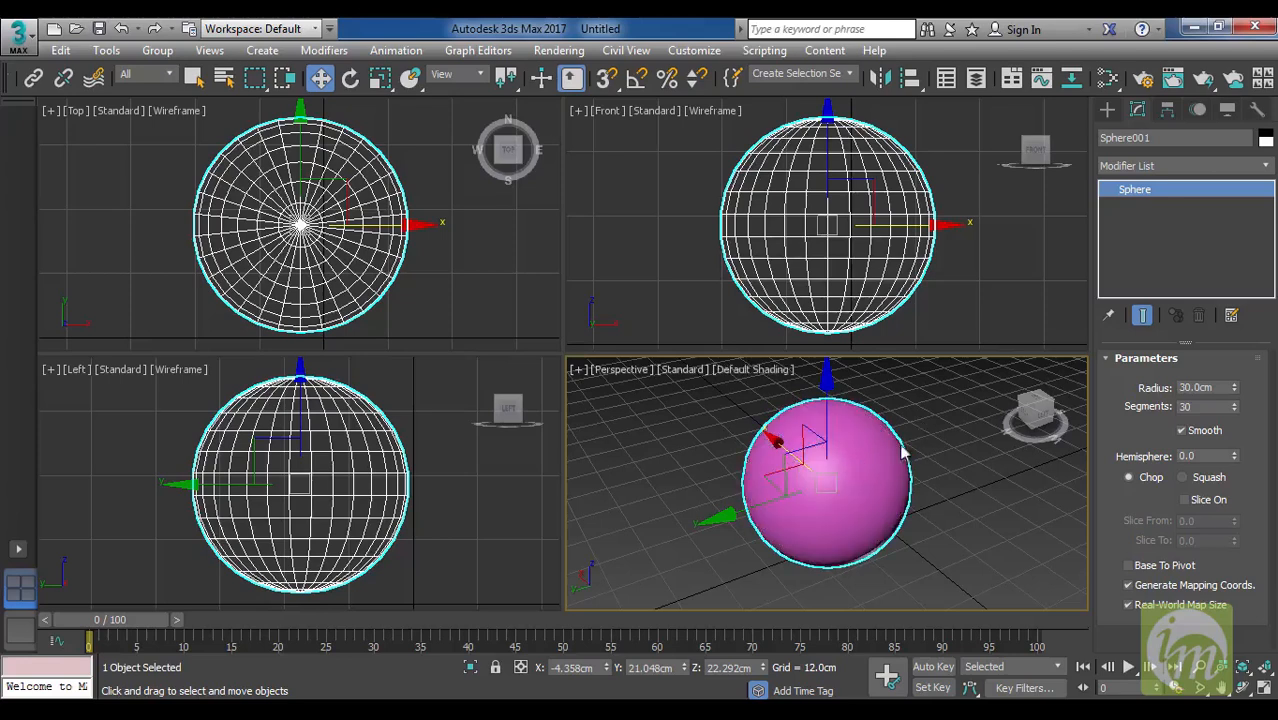
pyautogui.press('F4')
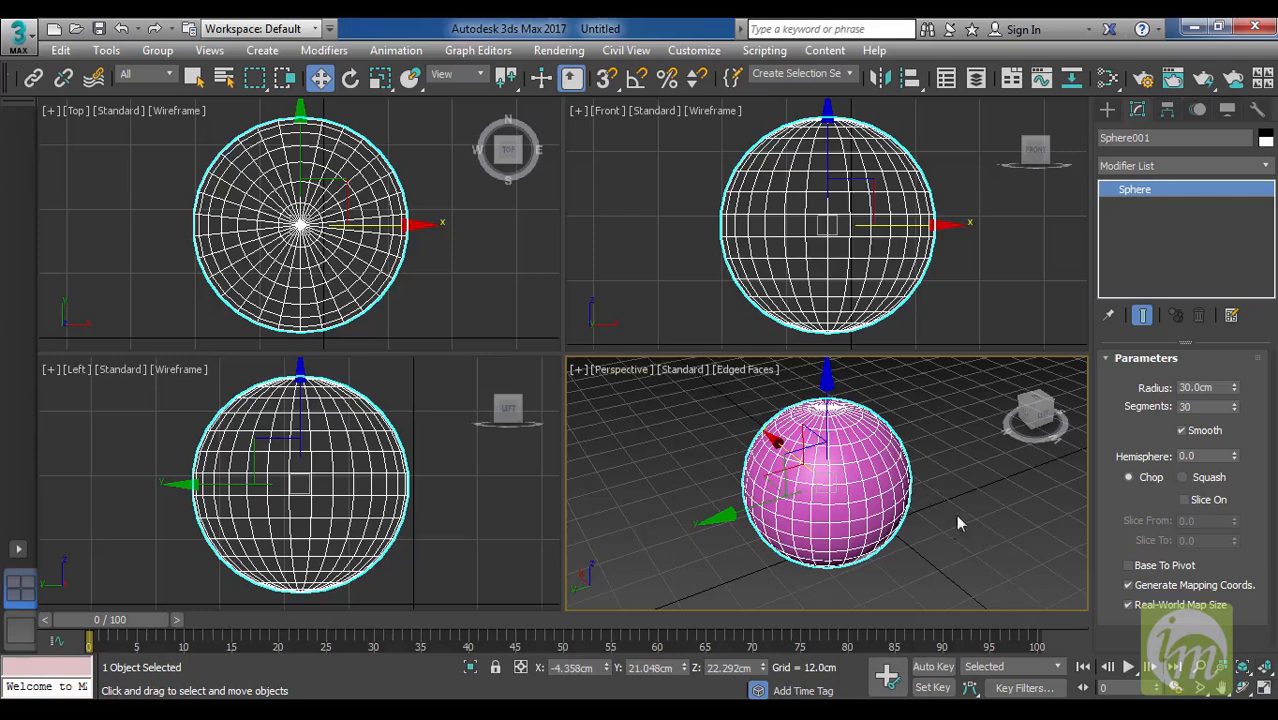
# Maximize the Perspective viewport and create a second sphere about 22 cm in radius beside the magenta sphere.
pyautogui.click(1262, 690)
pyautogui.scroll(-6, 840, 515)
pyautogui.keyDown('alt'); pyautogui.moveTo(880, 522); pyautogui.dragTo(838, 379, button='middle'); pyautogui.keyUp('alt')
pyautogui.moveTo(596, 421); pyautogui.dragTo(554, 447)
pyautogui.click(1107, 110)
pyautogui.click(1145, 243)
pyautogui.moveTo(792, 402); pyautogui.dragTo(830, 428)
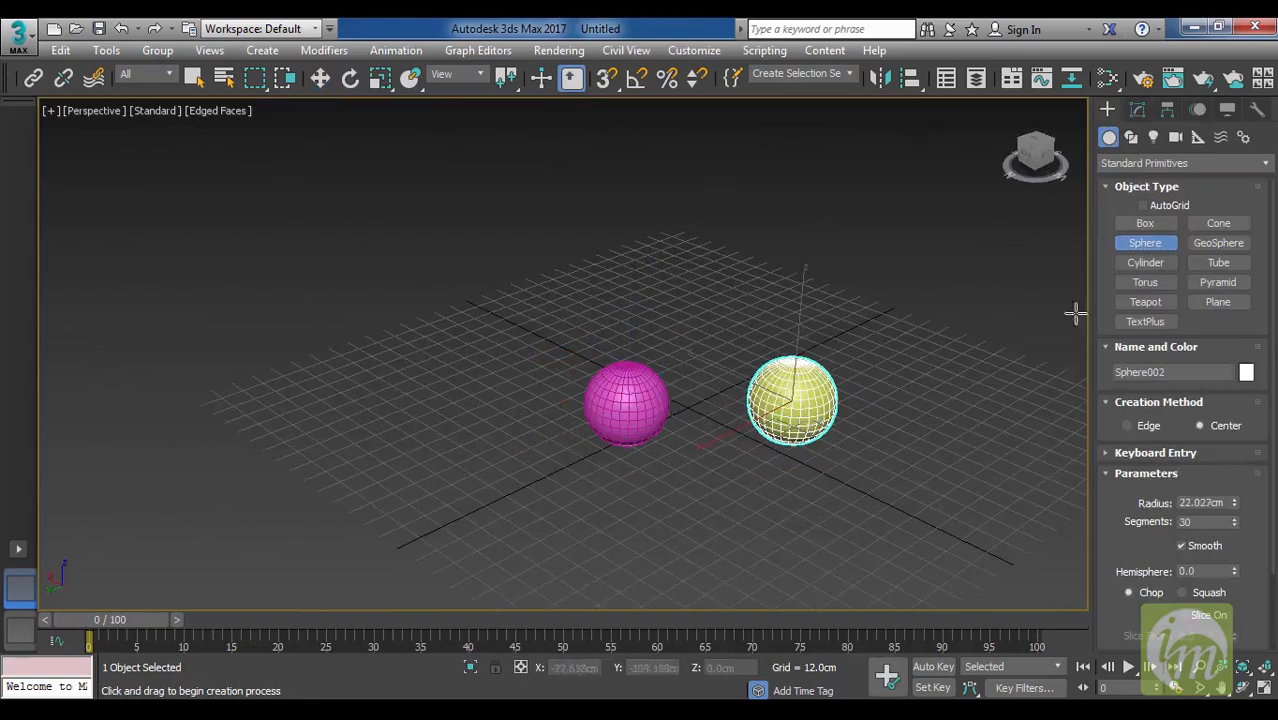
# Create a box with a base of about 42 by 48 cm behind the two spheres and end object creation.
pyautogui.click(1130, 228)
pyautogui.moveTo(705, 320); pyautogui.dragTo(719, 373)
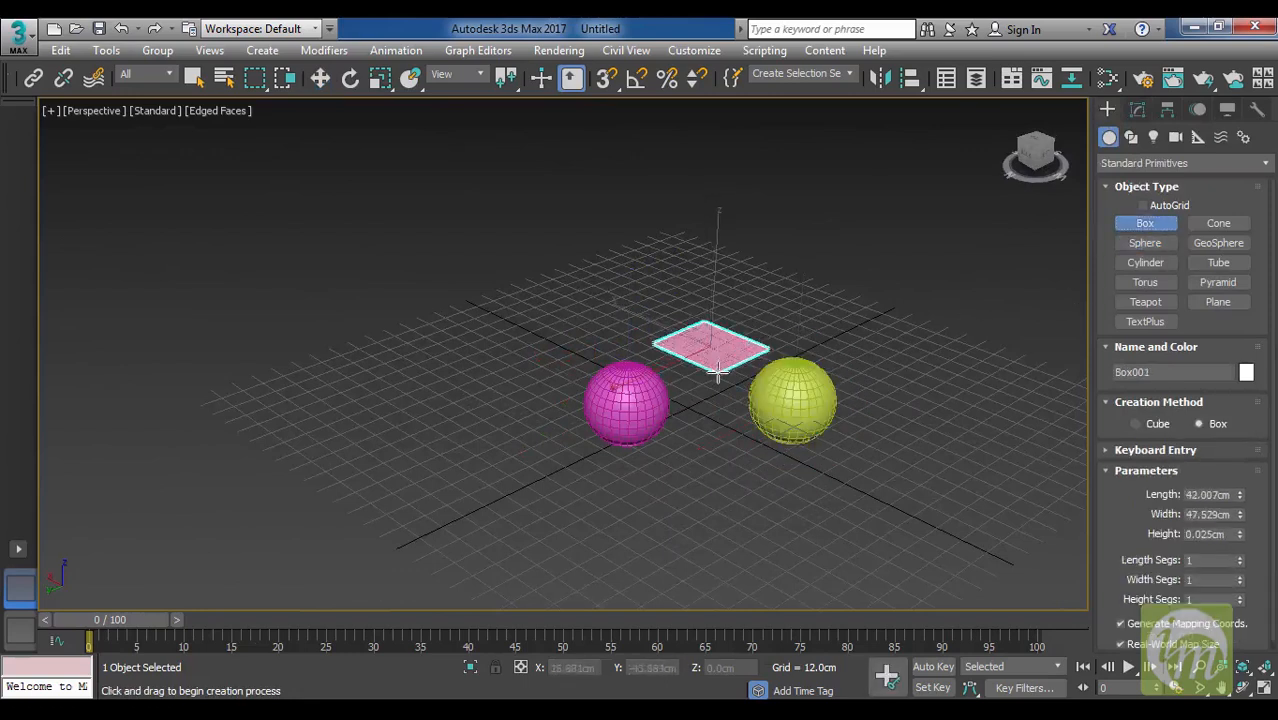
pyautogui.click(728, 319)
pyautogui.rightClick(823, 358)
# Select both spheres and the box together in the Perspective view.
pyautogui.keyDown('alt'); pyautogui.moveTo(835, 390); pyautogui.dragTo(830, 480, button='middle'); pyautogui.keyUp('alt')
pyautogui.moveTo(842, 543); pyautogui.dragTo(518, 275)
pyautogui.keyDown('alt'); pyautogui.moveTo(800, 385); pyautogui.dragTo(813, 371, button='middle'); pyautogui.keyUp('alt')
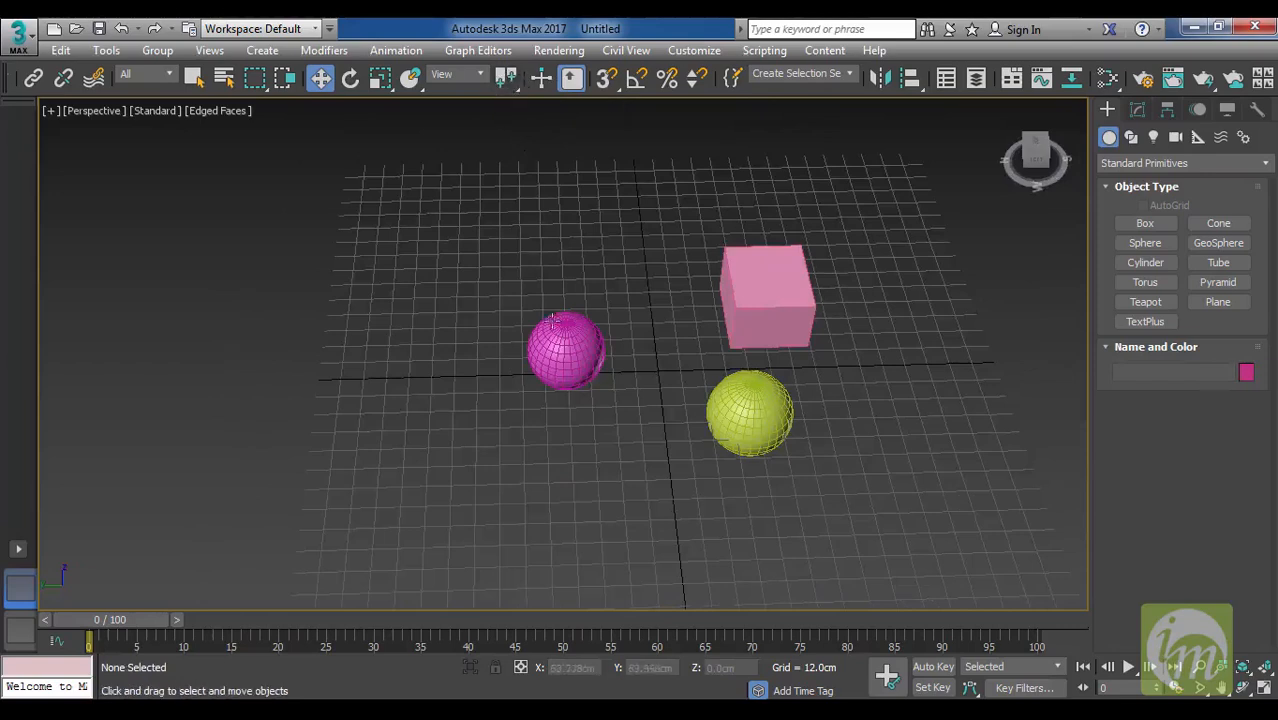
pyautogui.click(562, 336)
pyautogui.moveTo(790, 467); pyautogui.dragTo(836, 497)
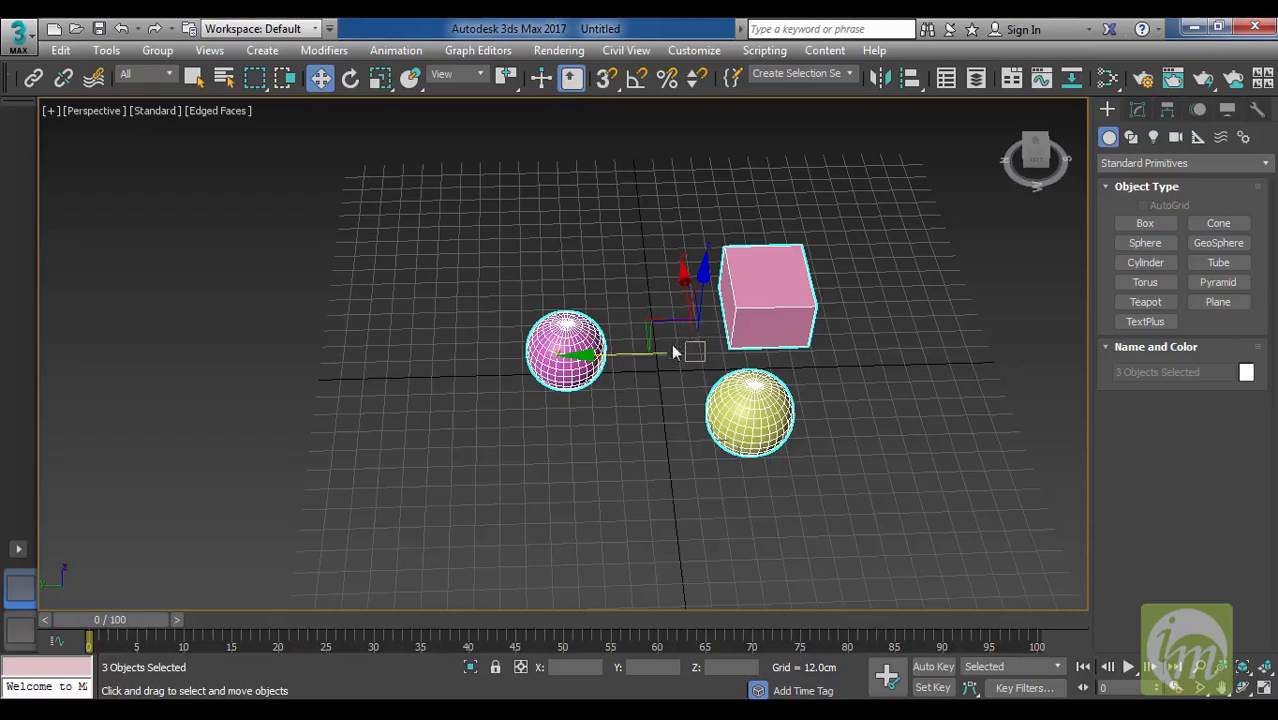
# Try rotating the three selected objects around their common selection center, and undo the rotation.
pyautogui.press('e')
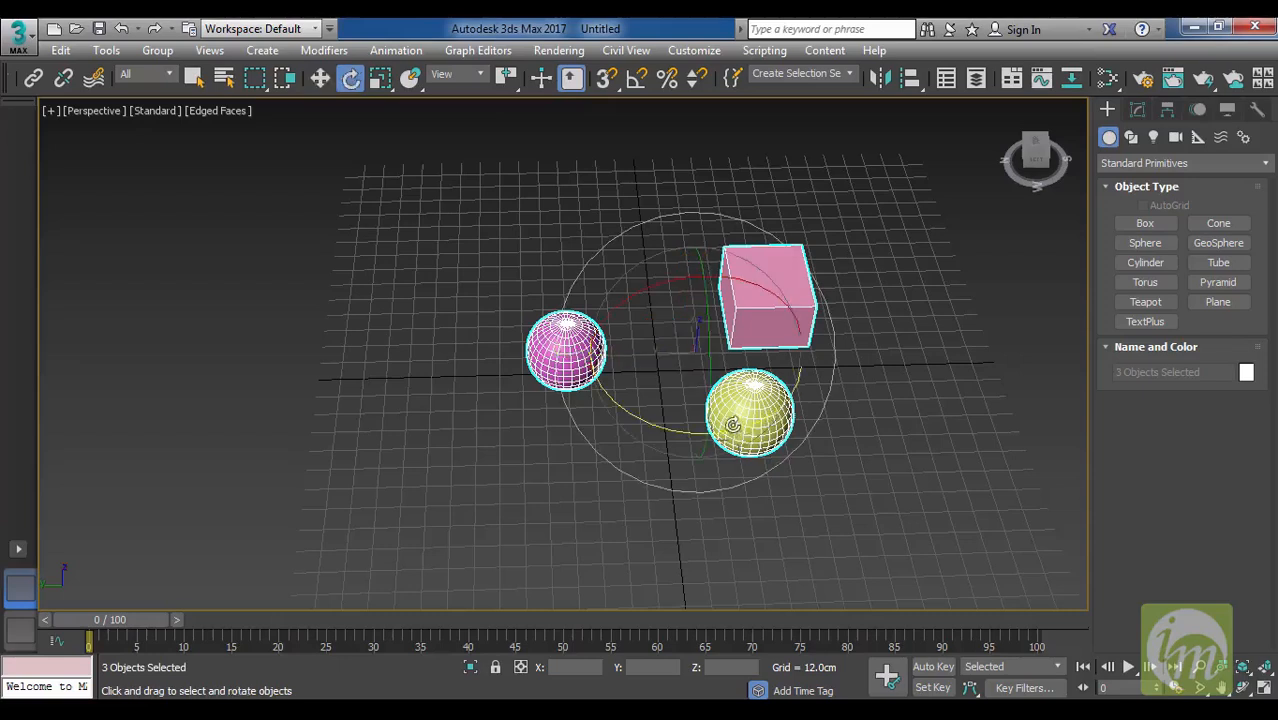
pyautogui.moveTo(743, 423); pyautogui.dragTo(785, 372)
pyautogui.hotkey('ctrl', 'z')
# Try rotating the objects around their individual pivot points, undo it, and try again with the transform coordinate center.
pyautogui.moveTo(512, 86); pyautogui.dragTo(513, 123)
pyautogui.moveTo(813, 491); pyautogui.dragTo(850, 408)
pyautogui.hotkey('ctrl', 'z')
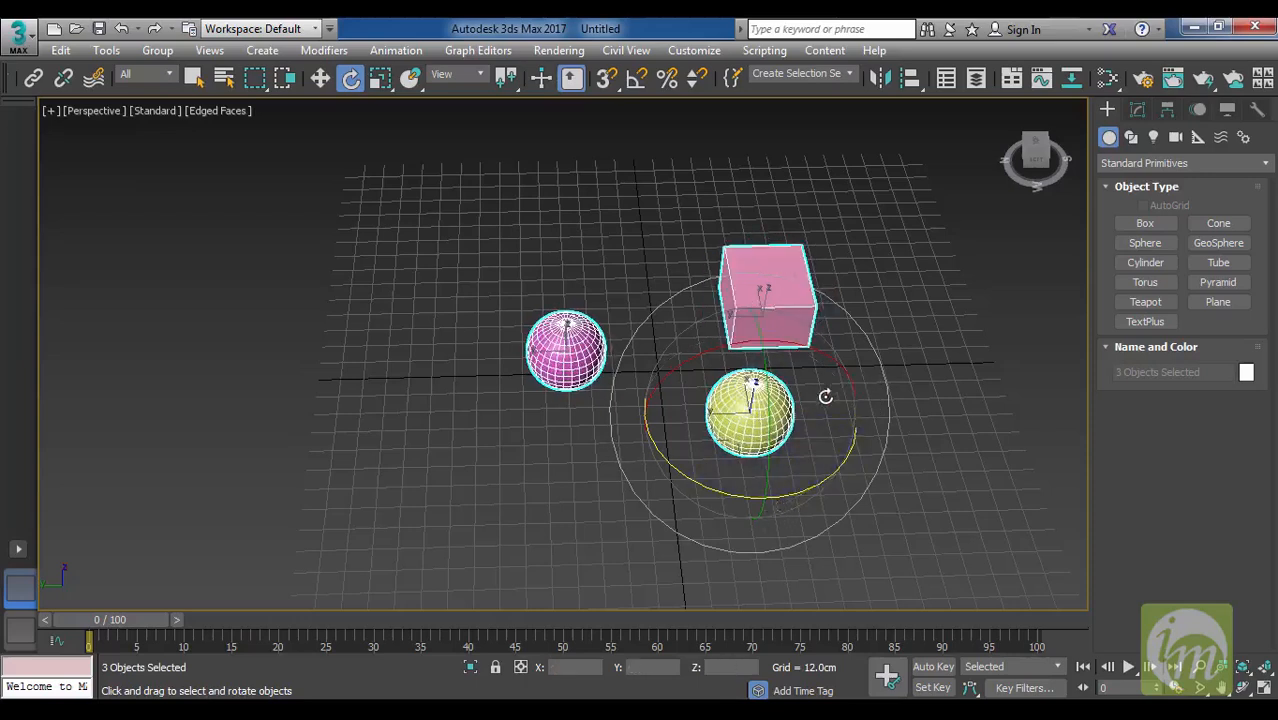
pyautogui.moveTo(506, 79); pyautogui.dragTo(508, 168)
pyautogui.moveTo(715, 450); pyautogui.dragTo(778, 434)
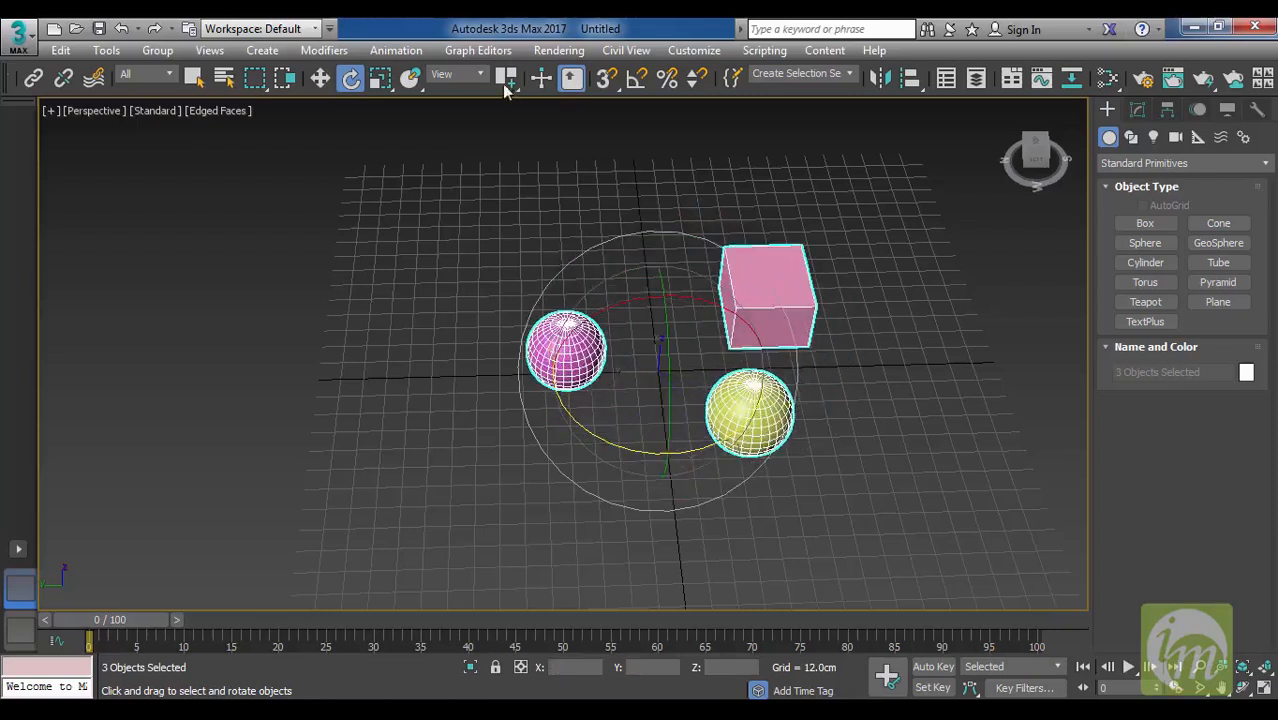
# Pick the magenta sphere as the reference coordinate system, try rotating the three objects around it, and clear the selection.
pyautogui.click(484, 78)
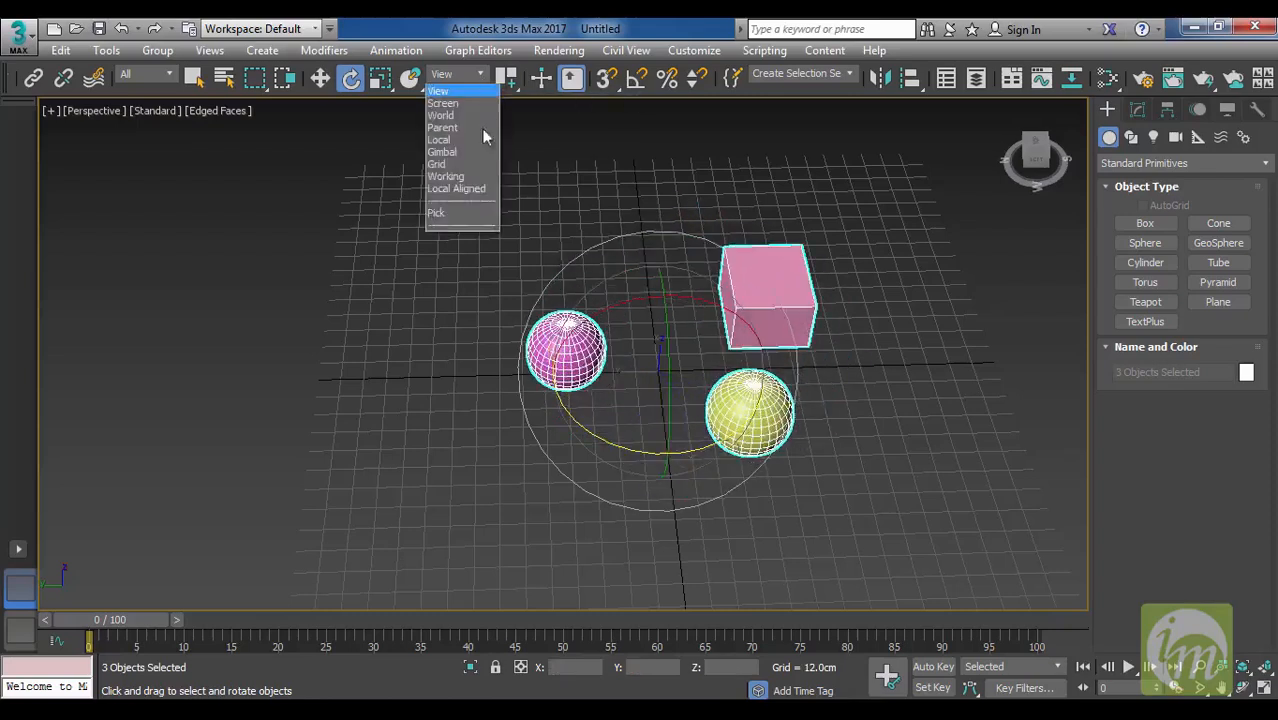
pyautogui.click(484, 223)
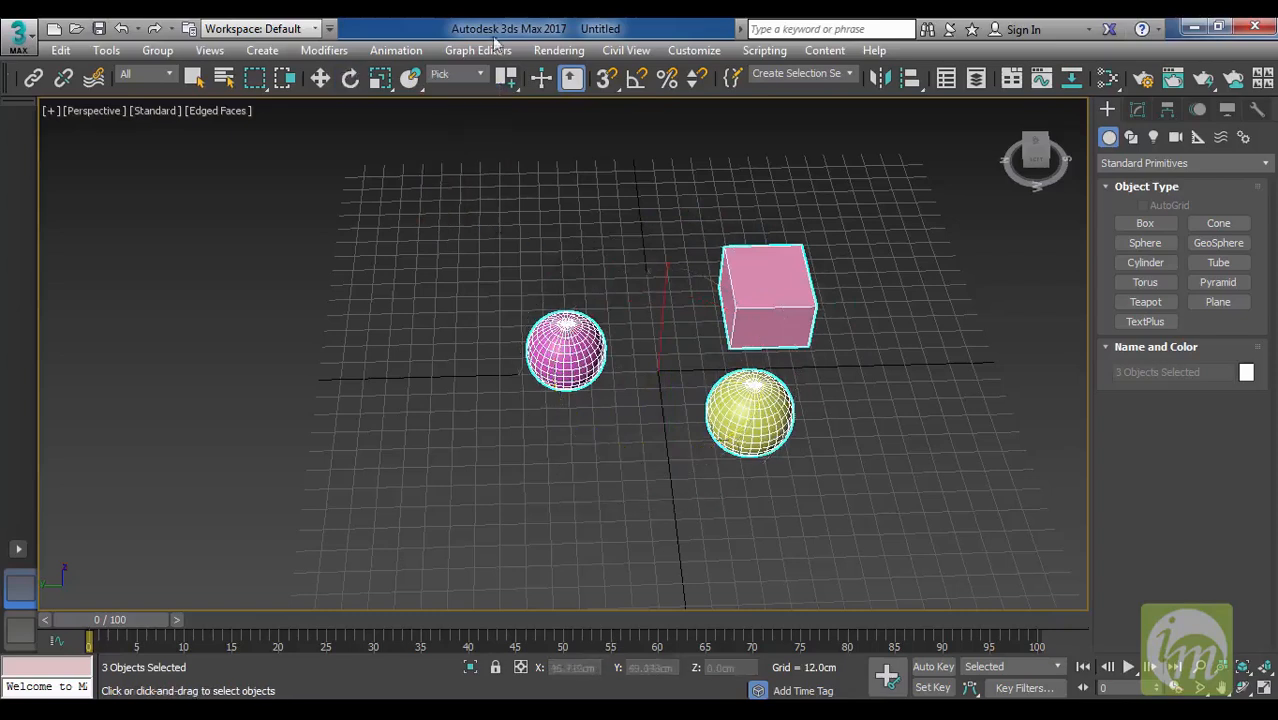
pyautogui.click(567, 333)
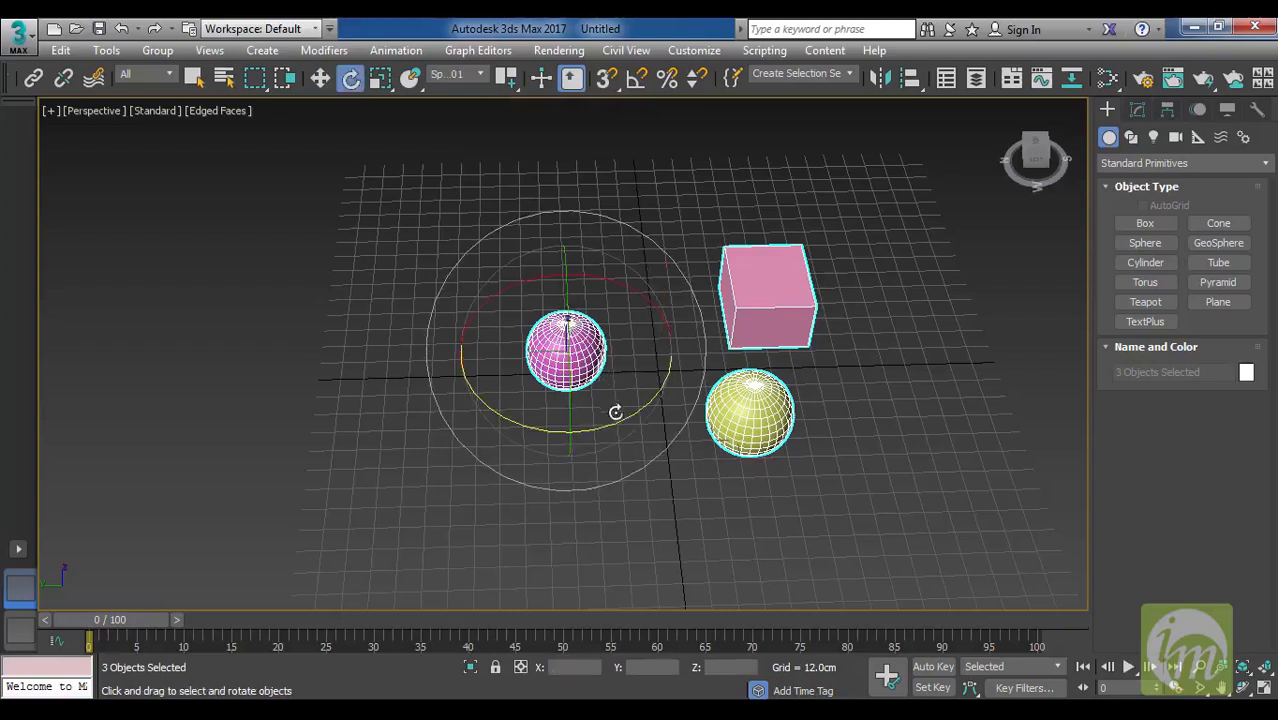
pyautogui.moveTo(630, 414); pyautogui.dragTo(642, 459)
pyautogui.moveTo(642, 394); pyautogui.dragTo(662, 376)
pyautogui.click(856, 514)
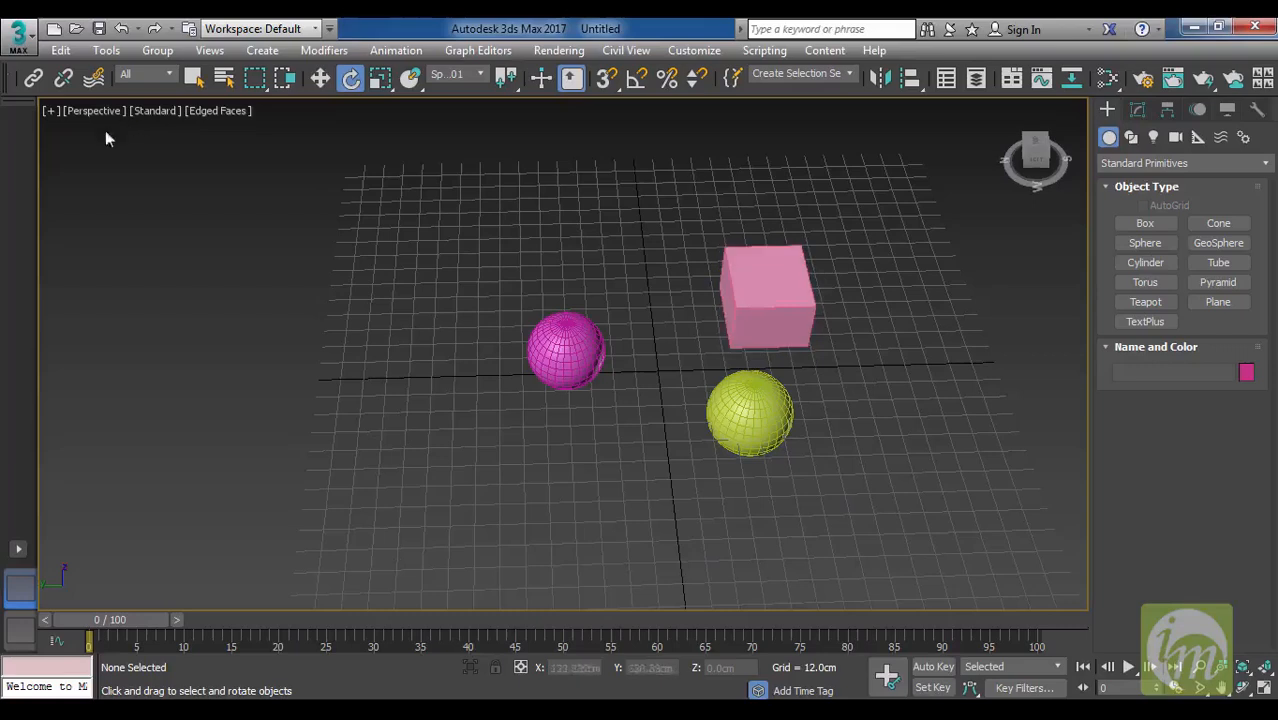
# Open Viewport Configuration from the Perspective view and examine its Display Performance, Background, Layout, Safe Frames and Regions settings.
pyautogui.click(49, 110)
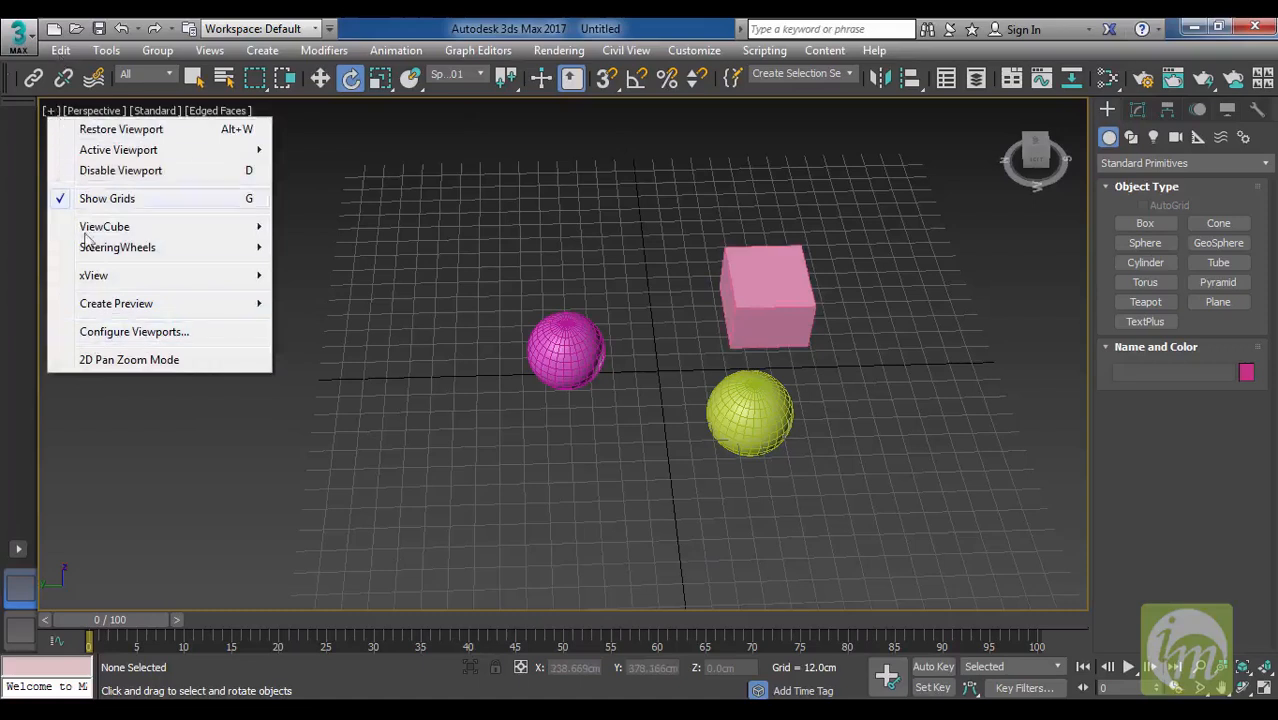
pyautogui.click(375, 335)
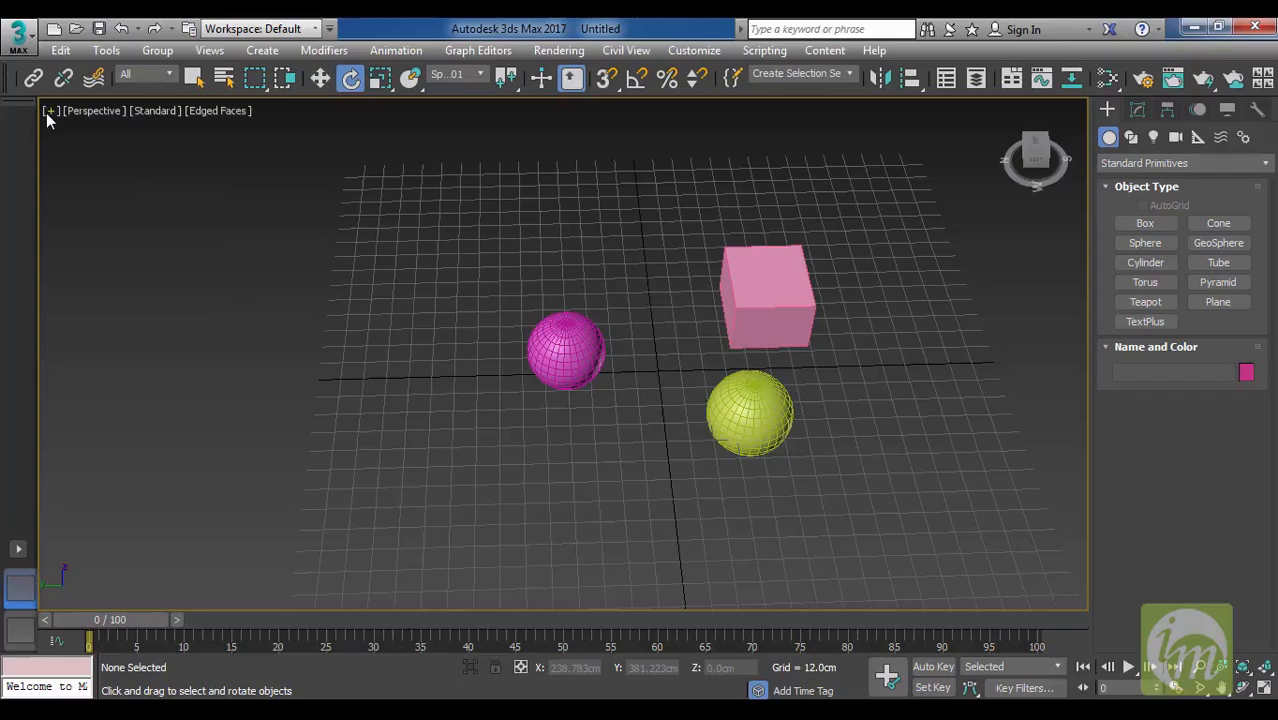
pyautogui.click(49, 110)
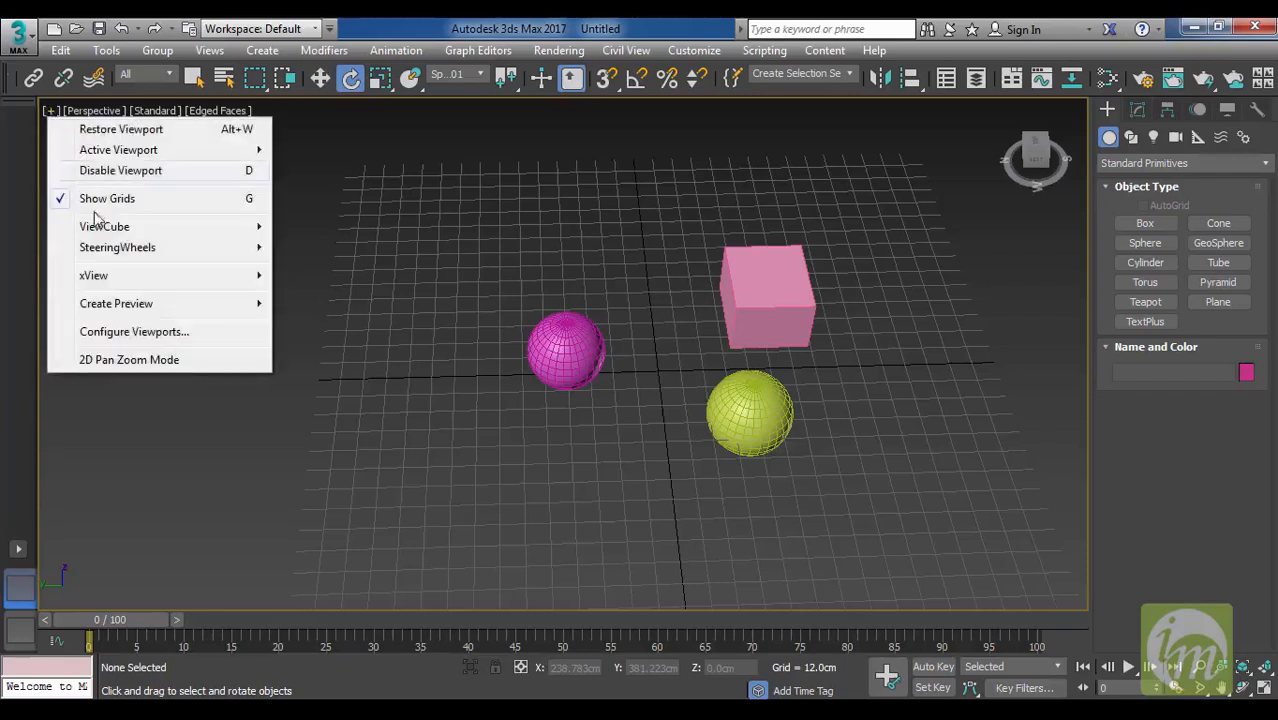
pyautogui.click(130, 332)
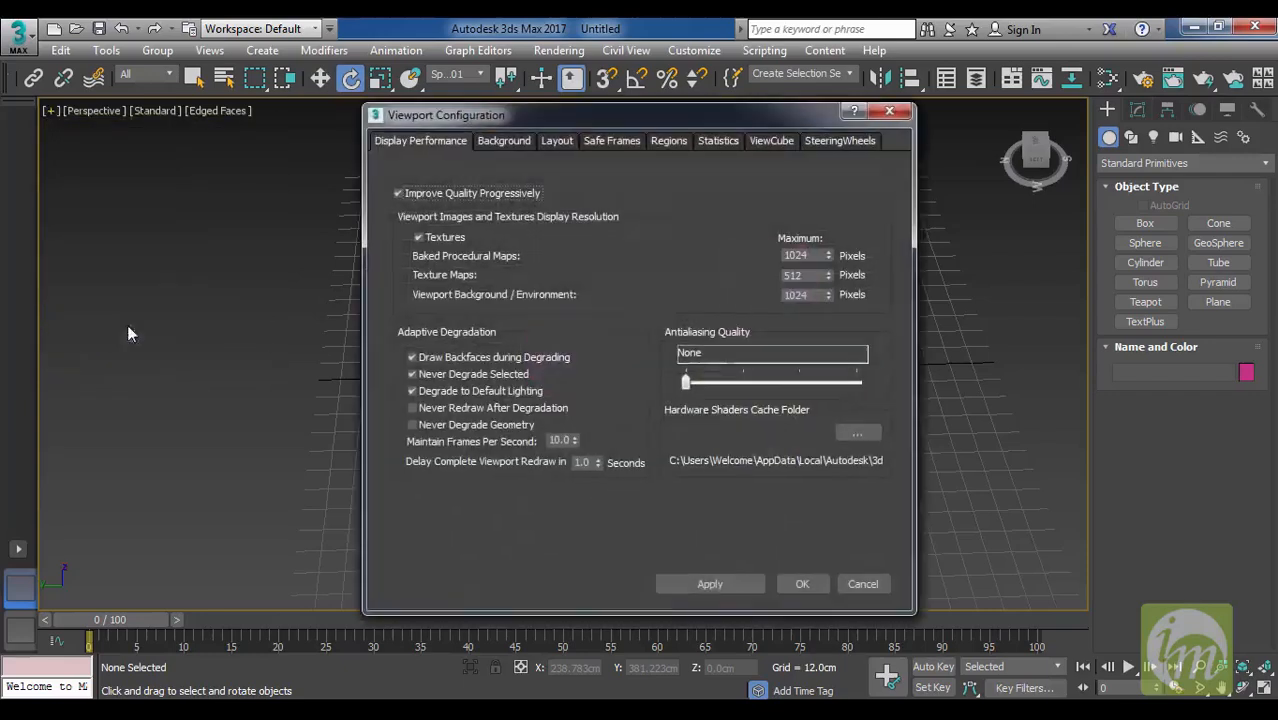
pyautogui.click(517, 146)
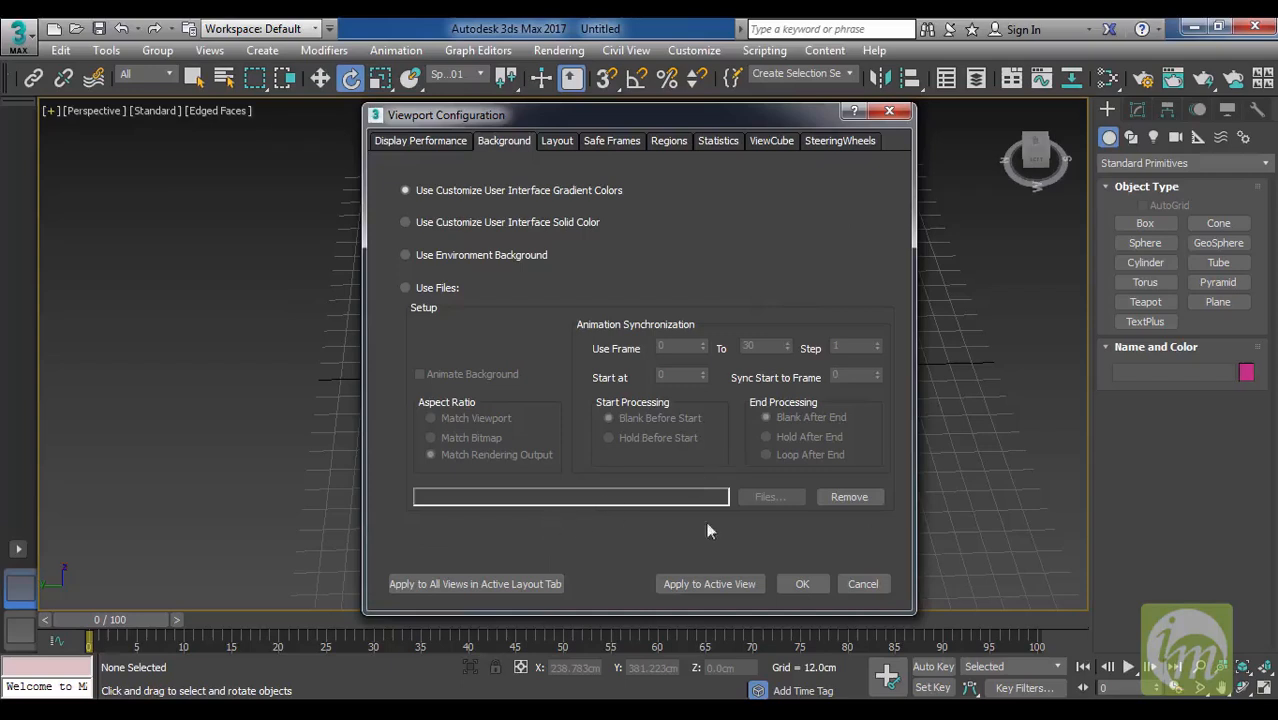
pyautogui.click(557, 142)
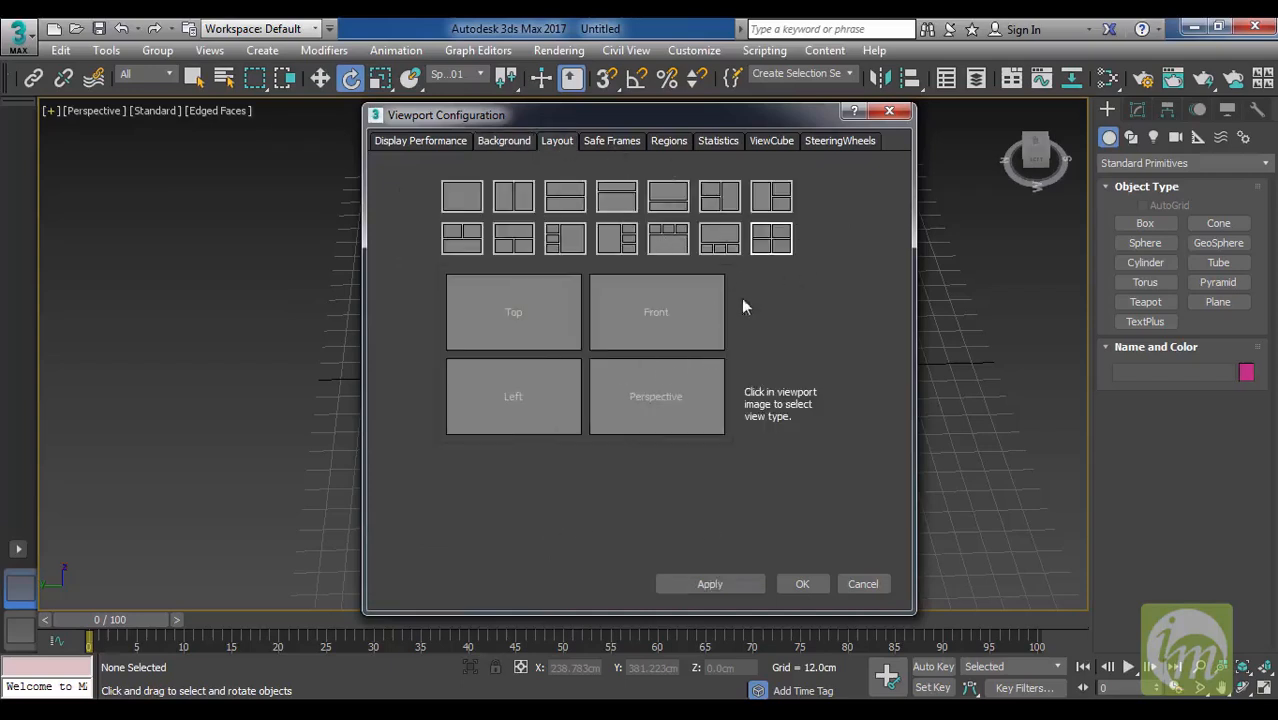
pyautogui.click(610, 141)
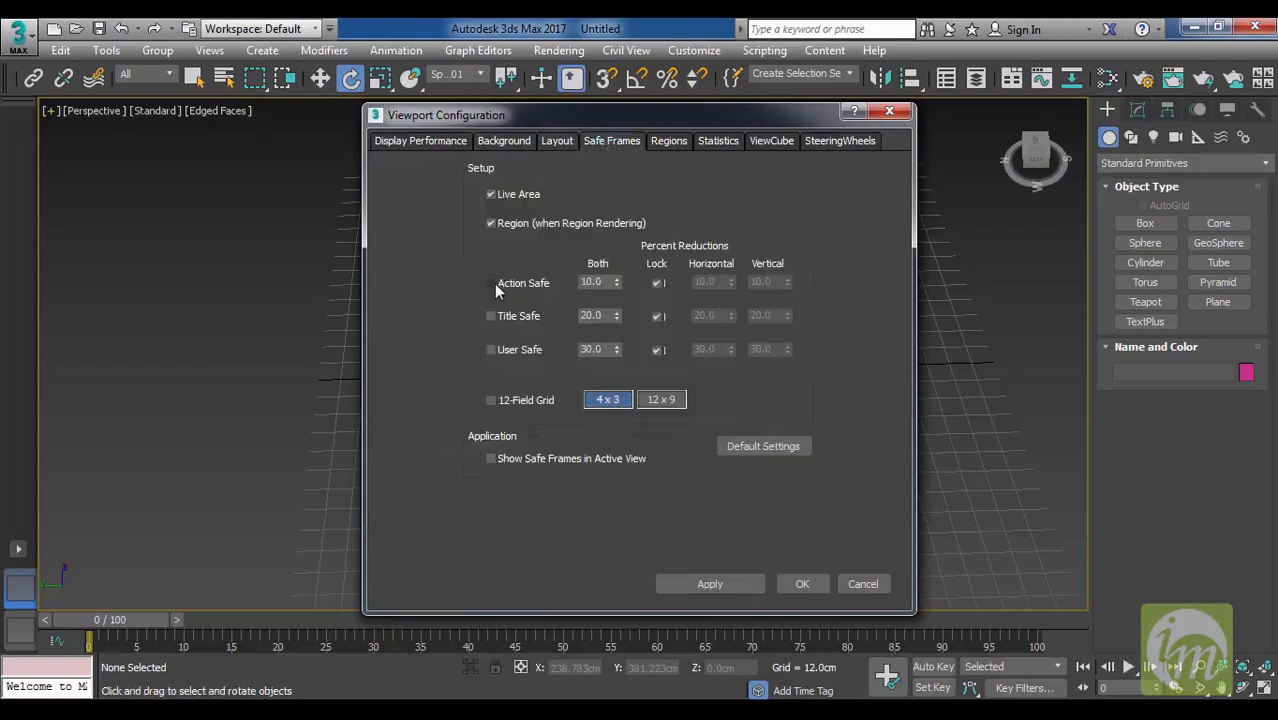
pyautogui.click(677, 145)
# Turn off Show the ViewCube in the viewport configuration and apply the change.
pyautogui.click(773, 142)
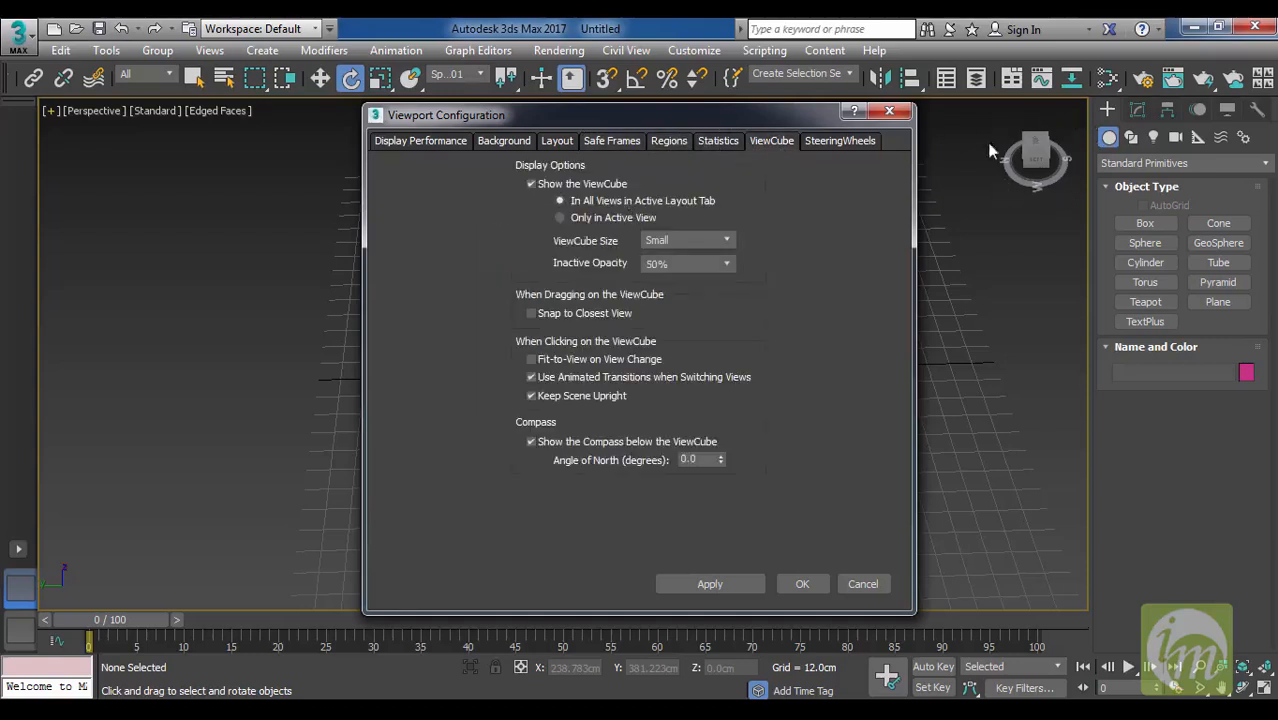
pyautogui.click(532, 184)
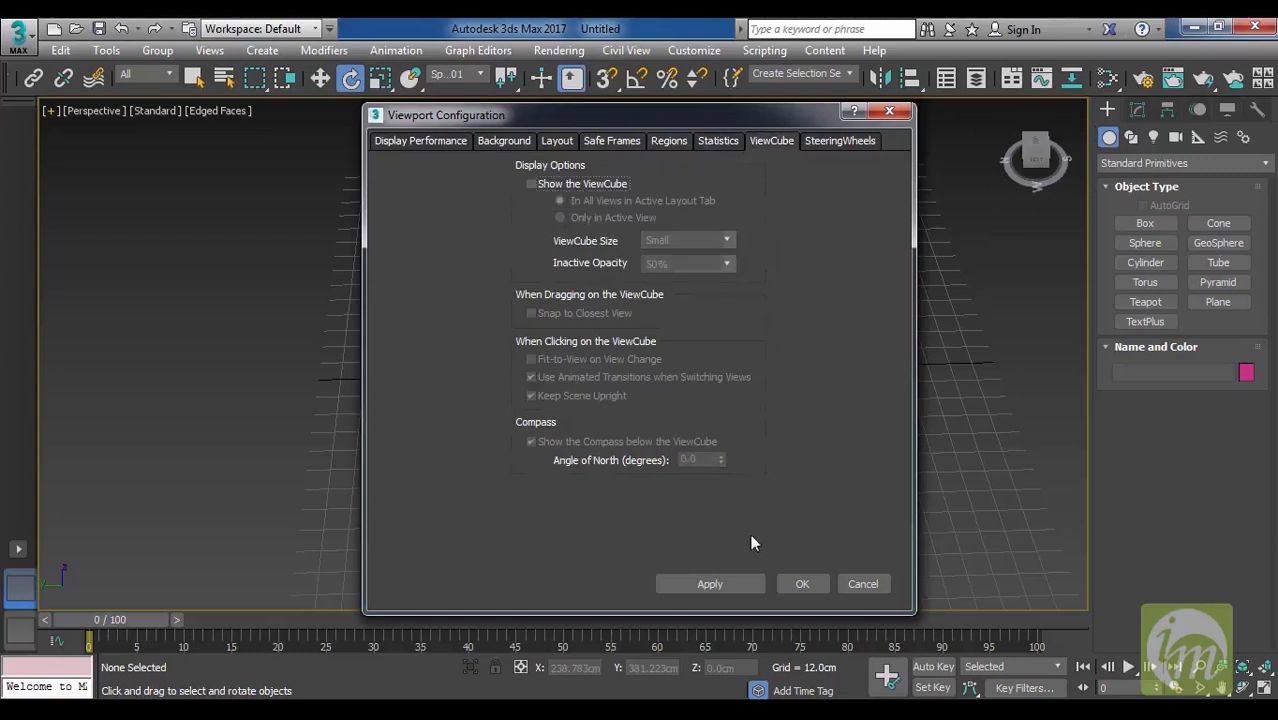
pyautogui.click(805, 584)
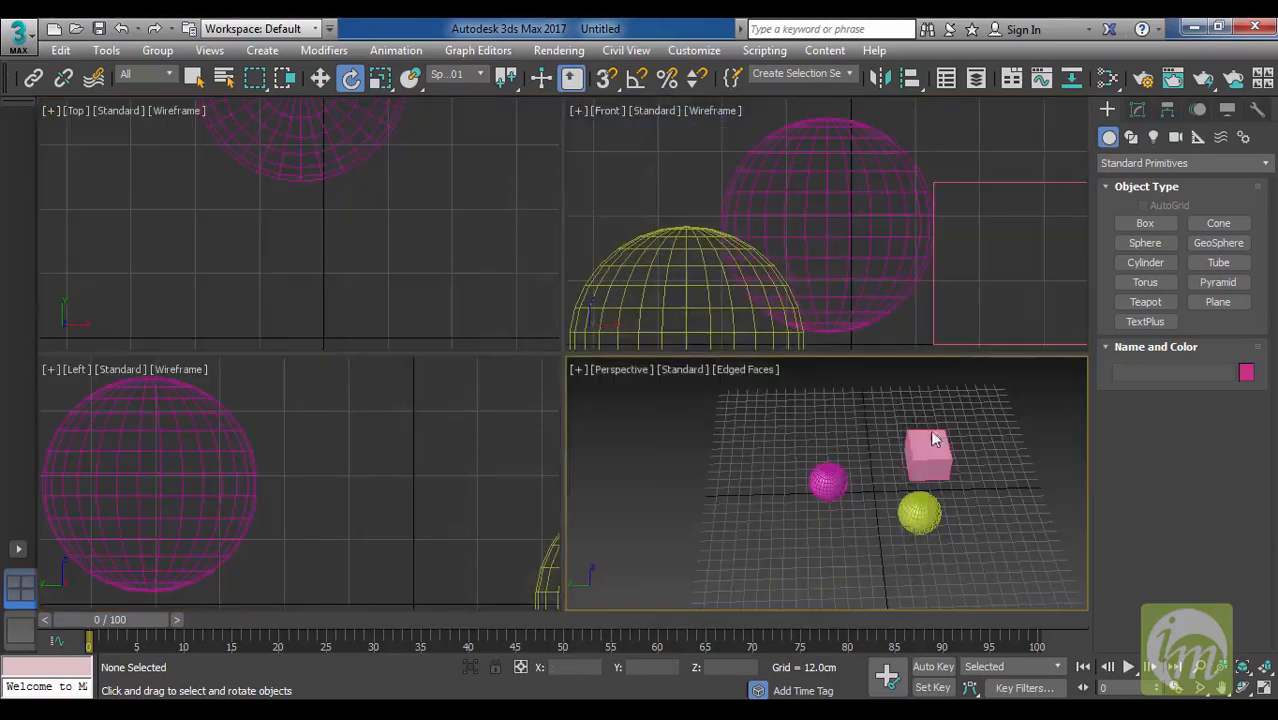
# Review the SteeringWheels settings in Viewport Configuration and the list of views available as the active viewport.
pyautogui.click(574, 369)
pyautogui.click(676, 592)
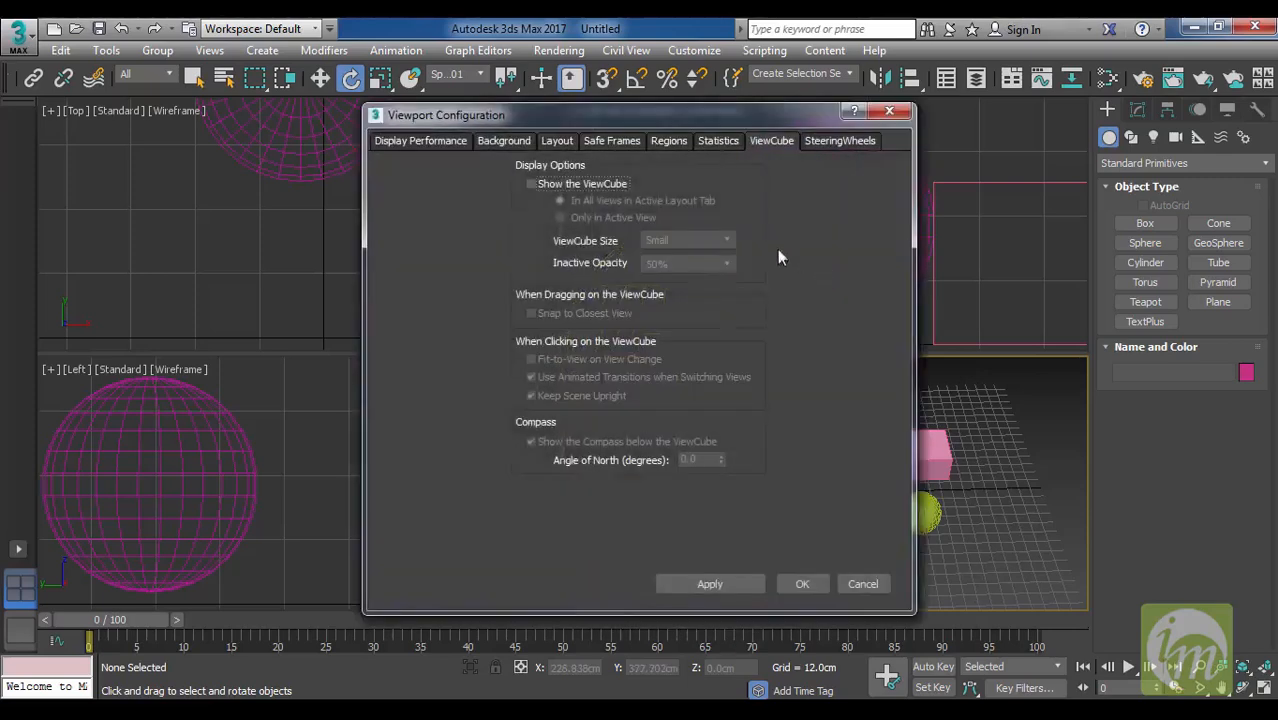
pyautogui.click(835, 145)
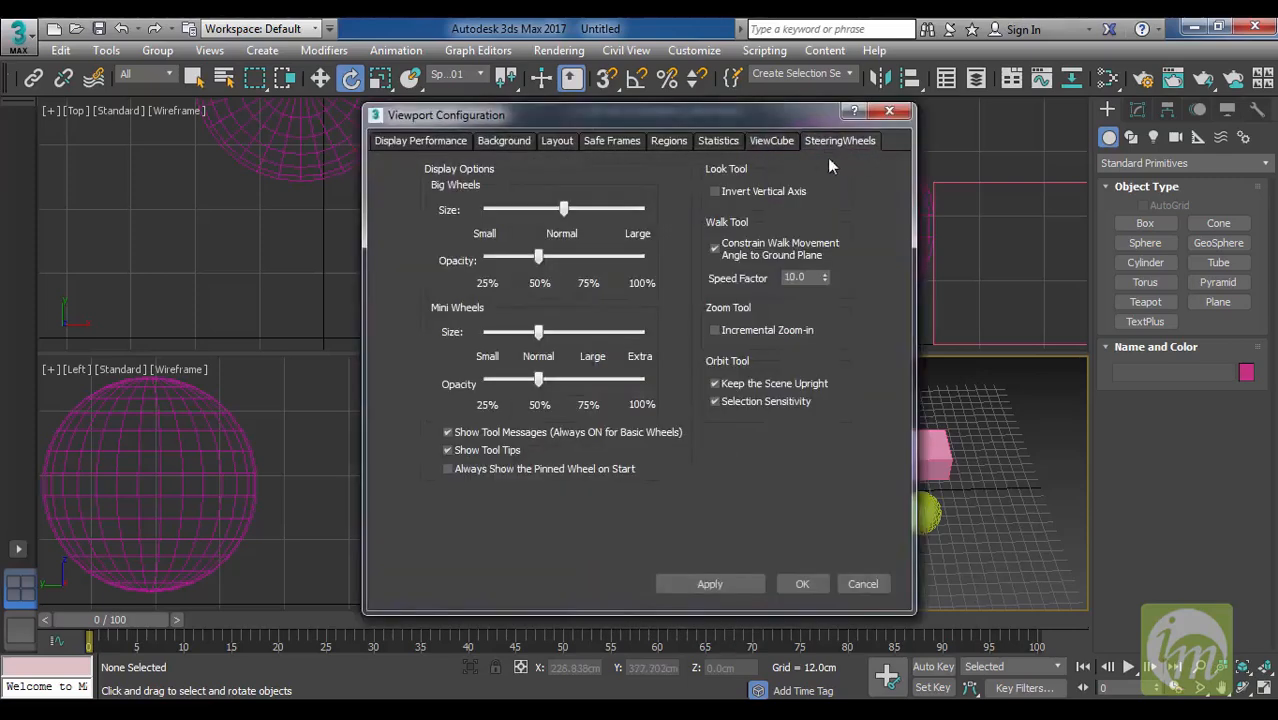
pyautogui.click(889, 111)
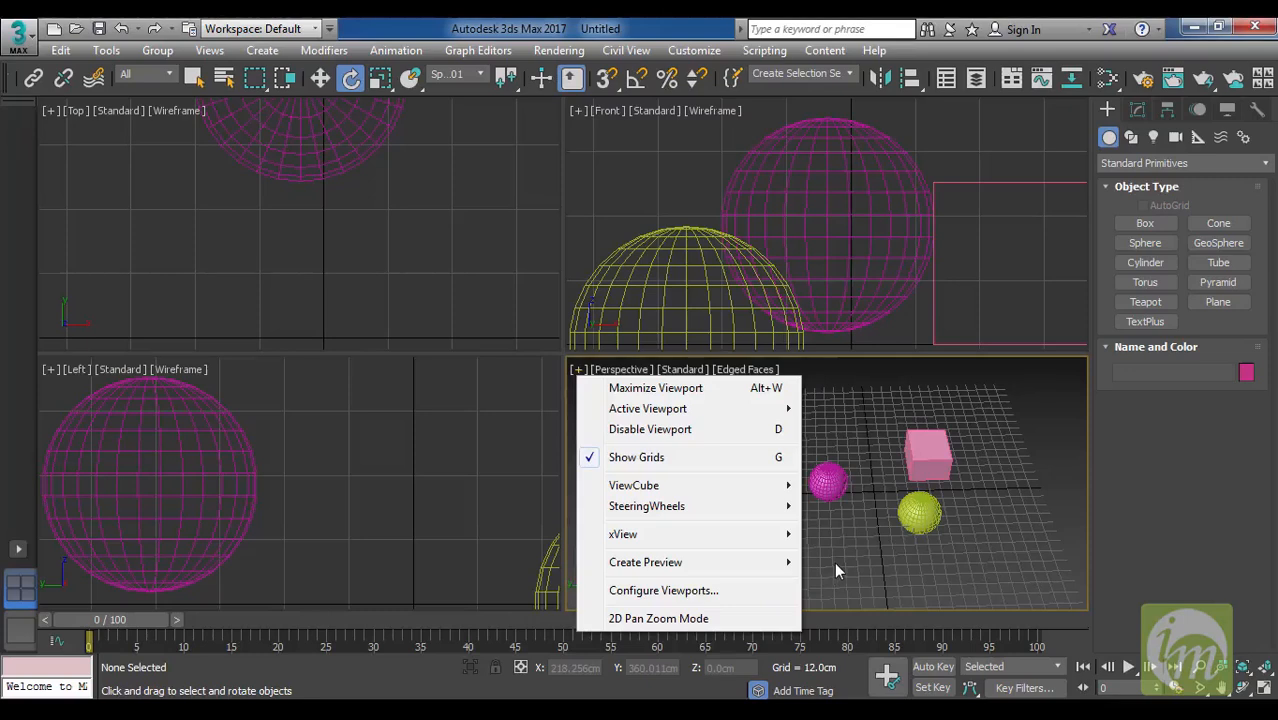
pyautogui.moveTo(660, 415)
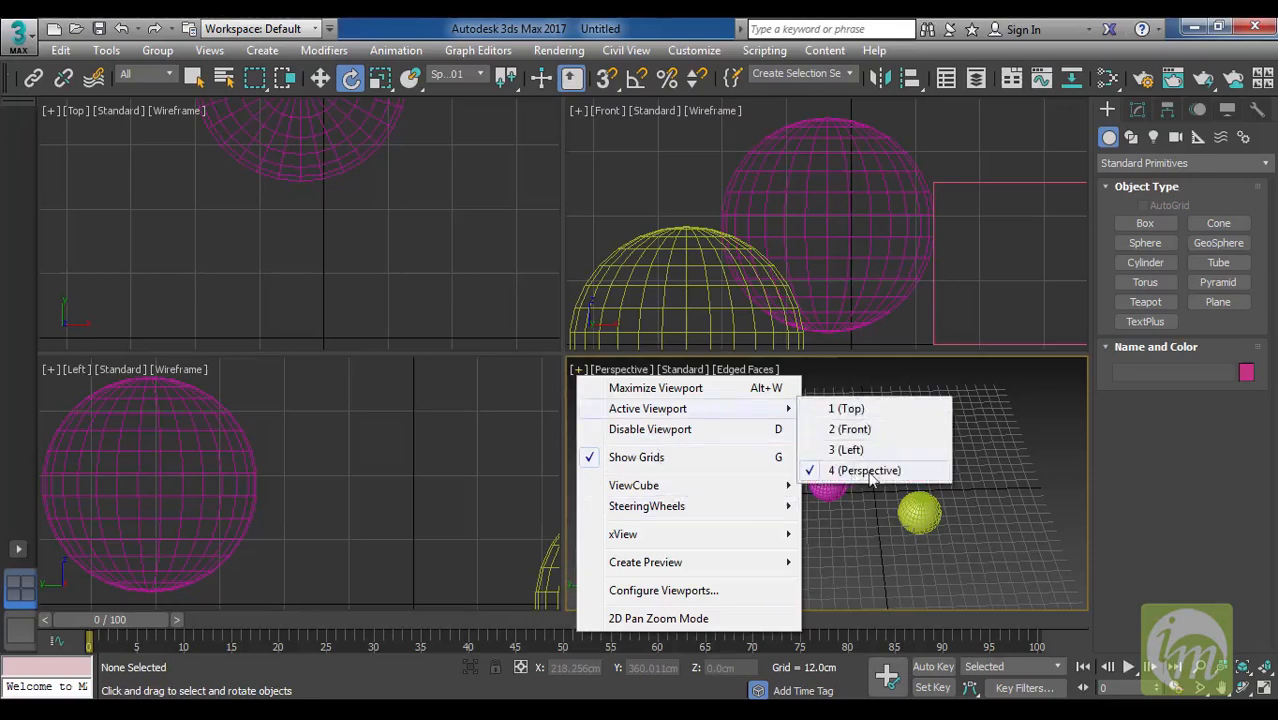
pyautogui.click(994, 455)
# Maximize the Perspective viewport, and turn Show Safe Frames on and off again.
pyautogui.click(578, 369)
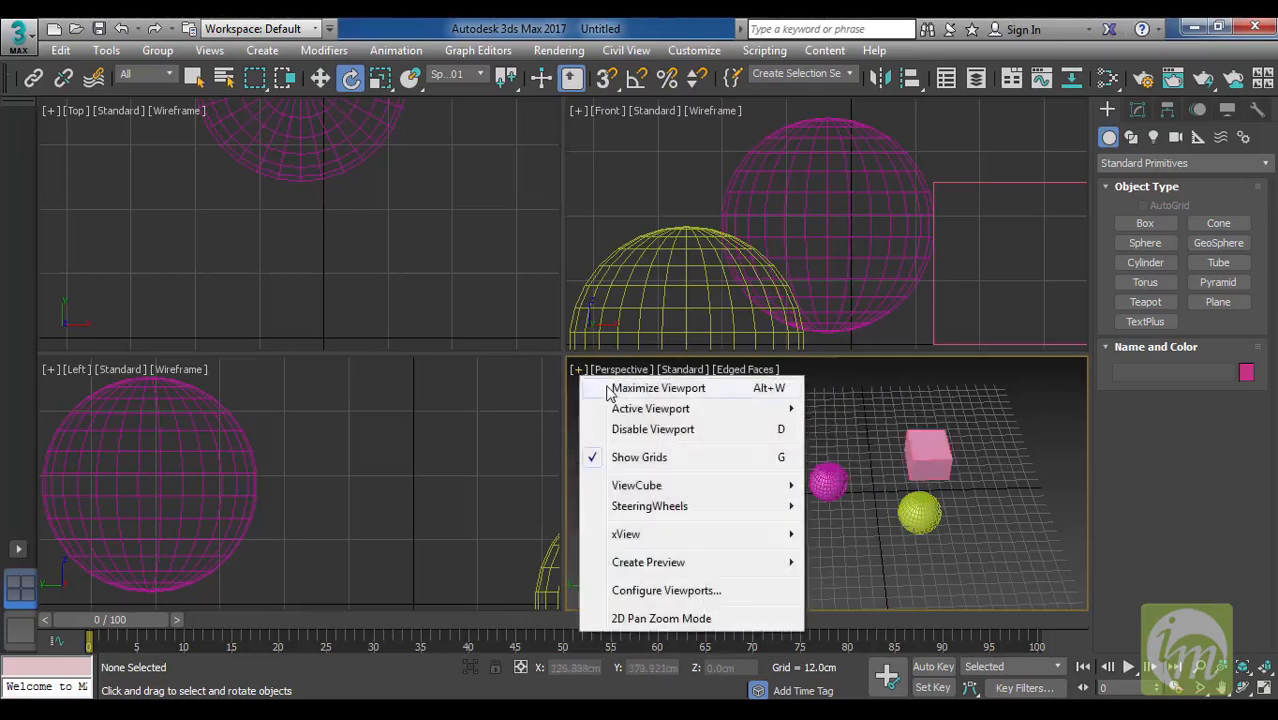
pyautogui.click(607, 390)
pyautogui.click(99, 113)
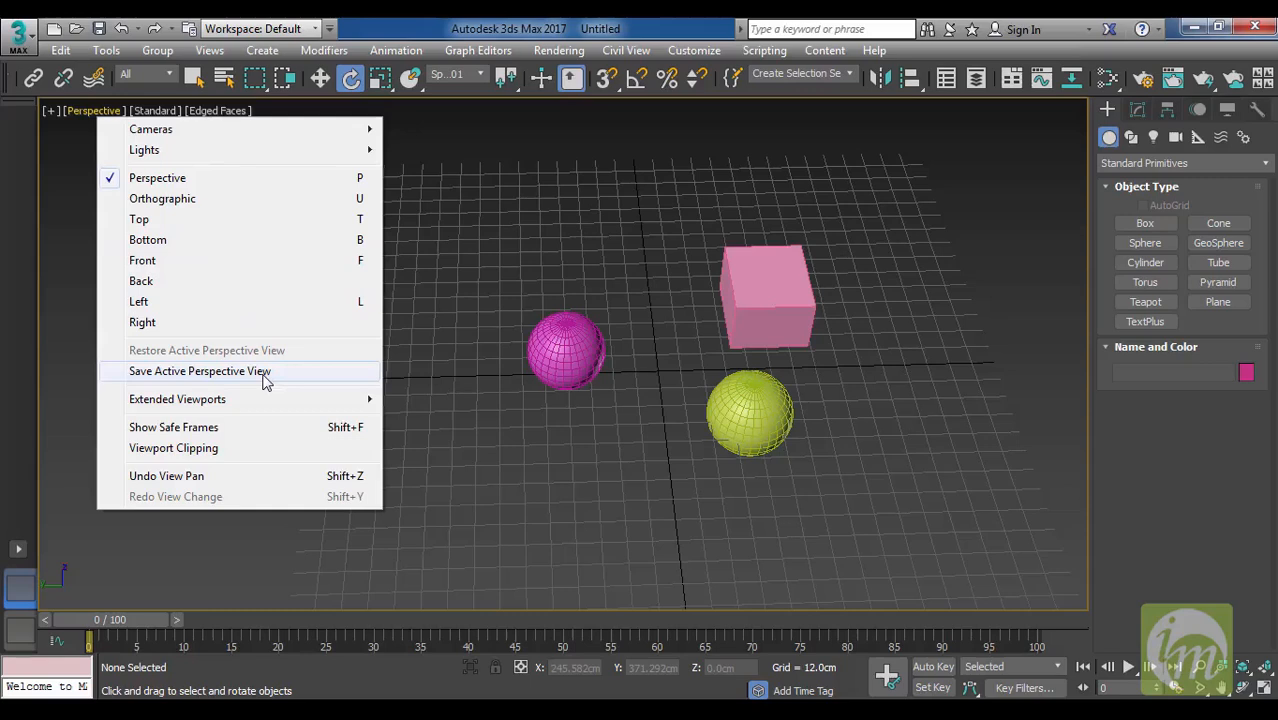
pyautogui.click(226, 431)
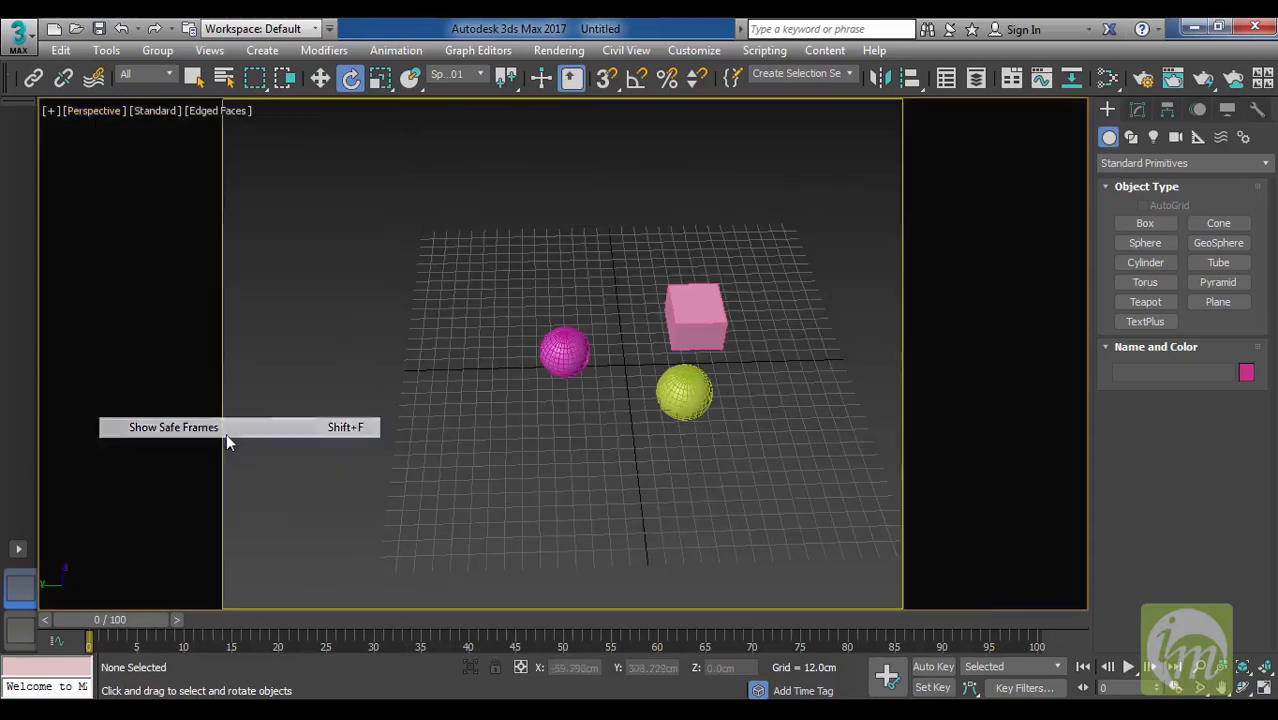
pyautogui.click(92, 110)
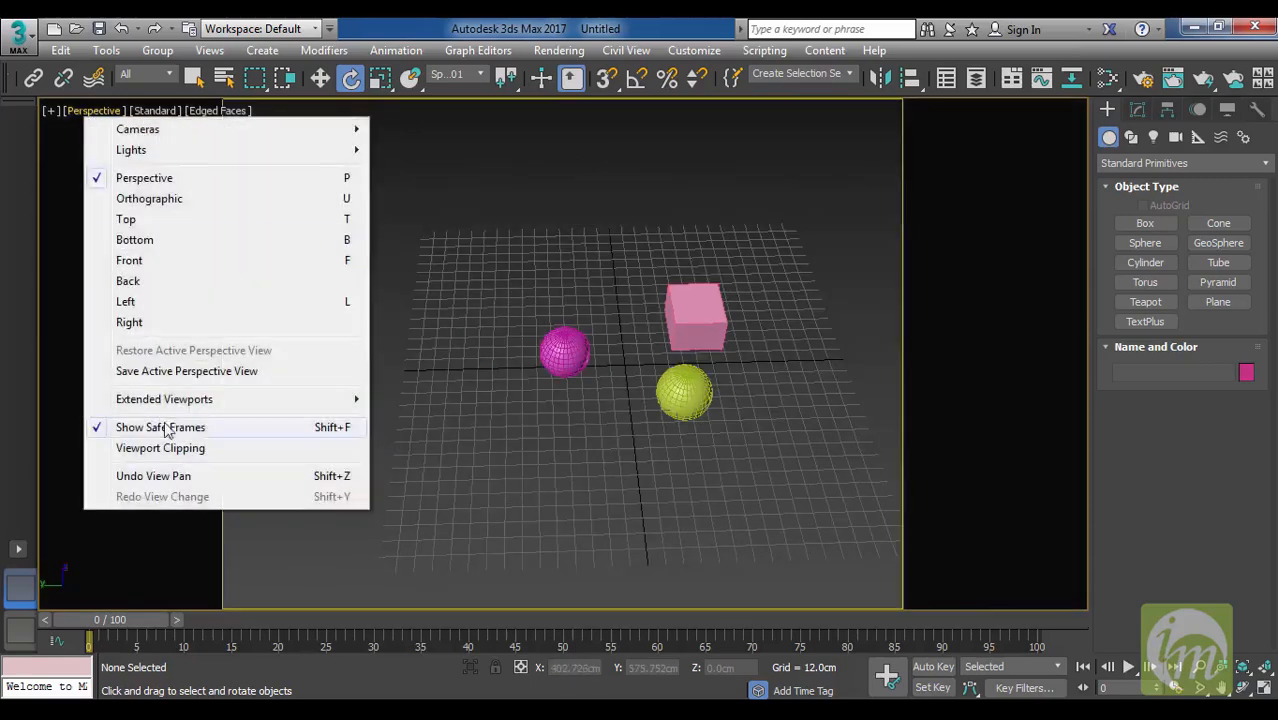
pyautogui.click(172, 427)
# Switch the Perspective view's rendering level to High Quality and back to Standard.
pyautogui.click(106, 110)
pyautogui.click(152, 111)
pyautogui.click(154, 111)
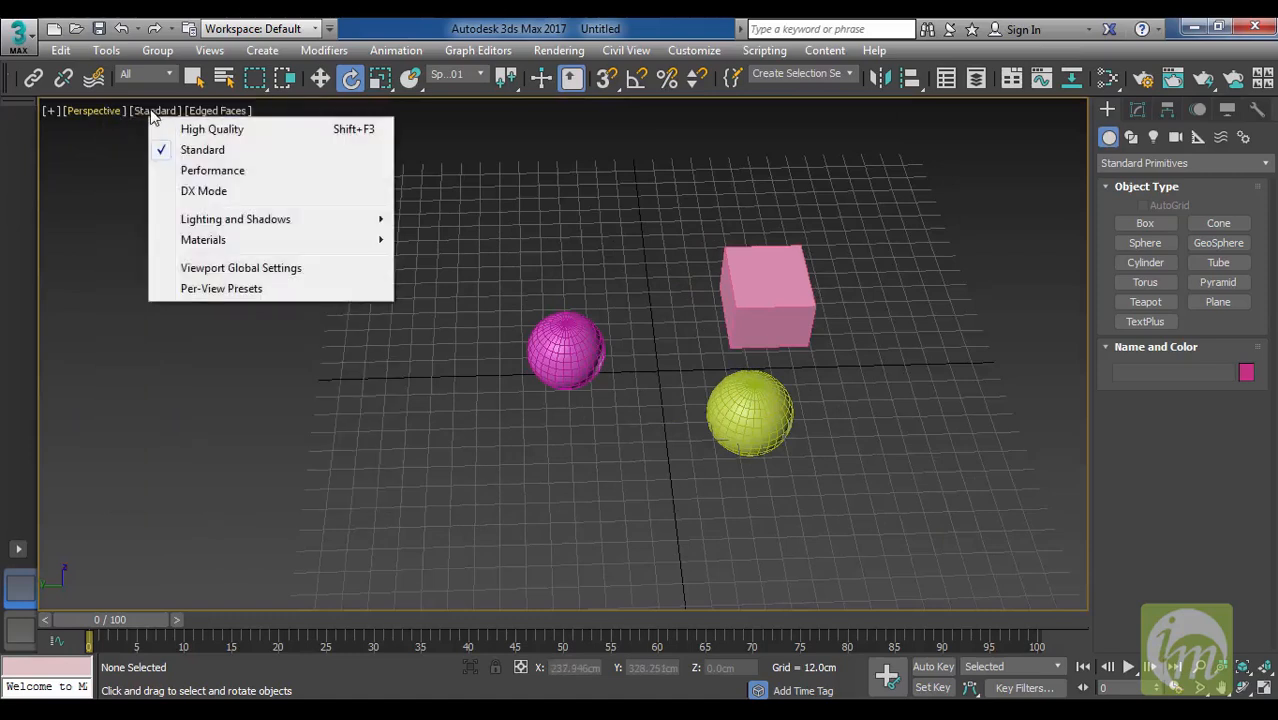
pyautogui.click(237, 138)
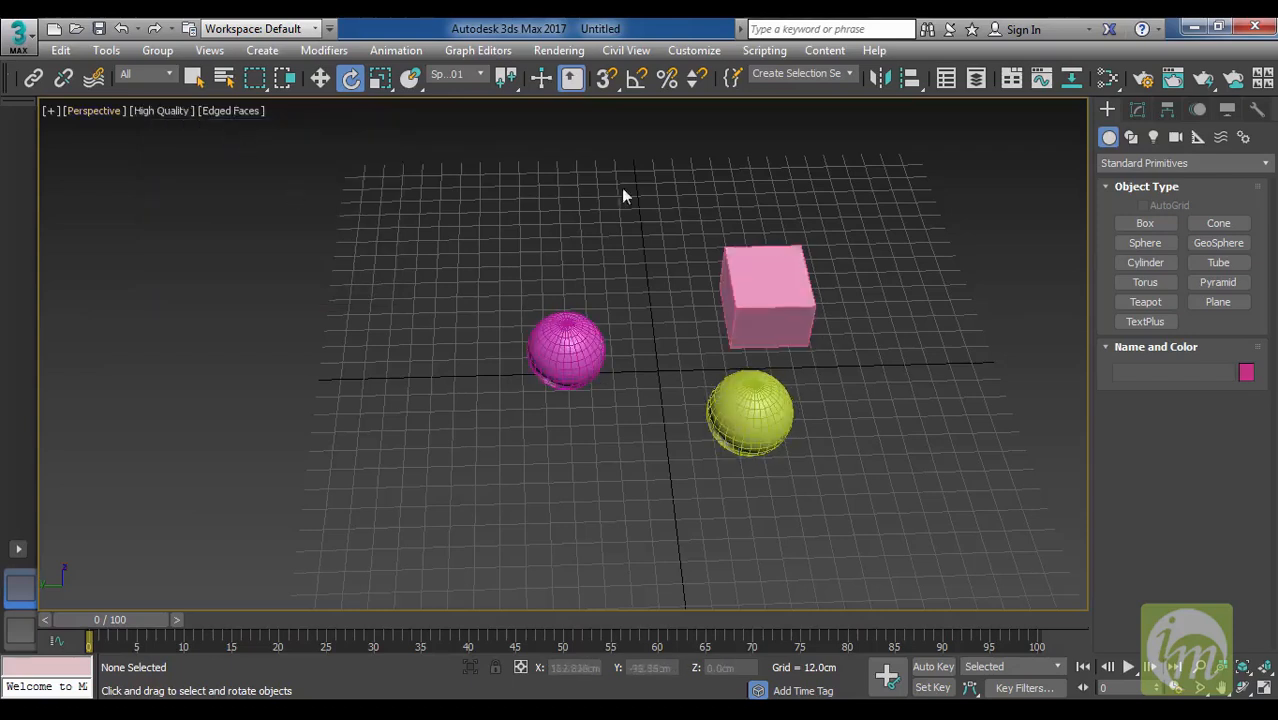
pyautogui.click(166, 111)
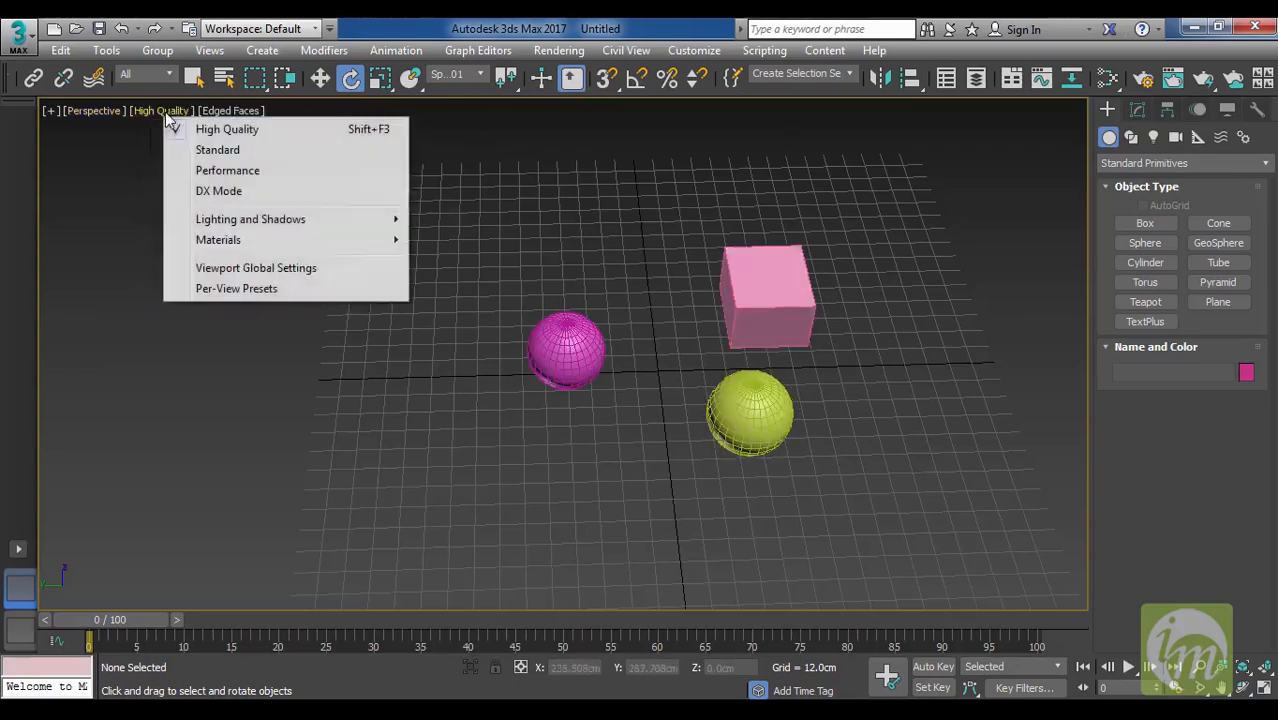
pyautogui.click(210, 150)
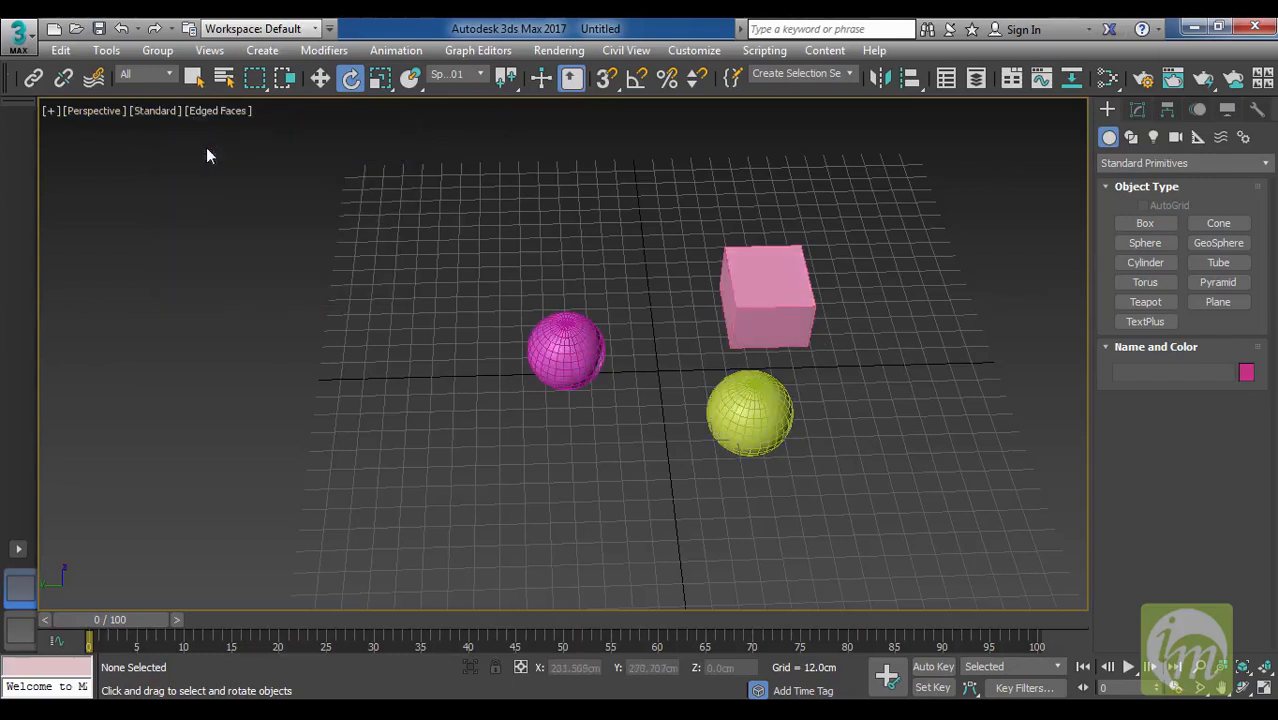
# Display the Perspective view's objects with Wireframe Override.
pyautogui.click(225, 112)
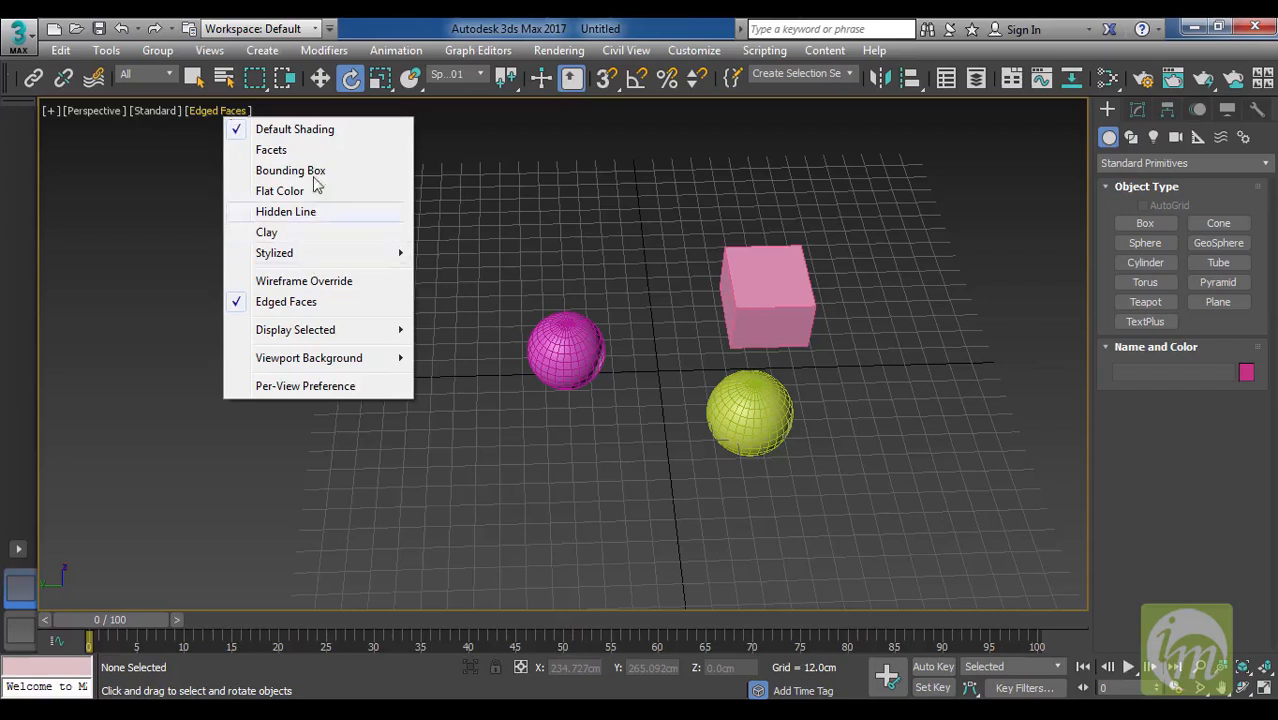
pyautogui.click(295, 281)
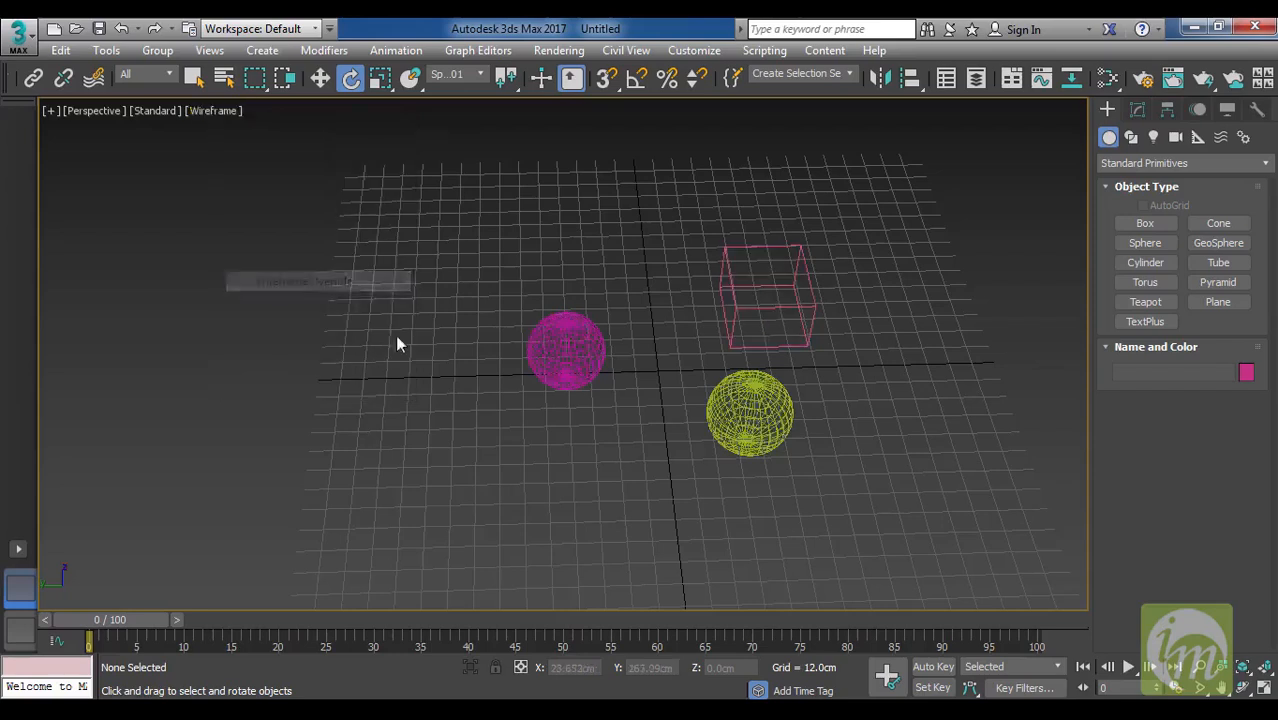
# Turn off Wireframe Override in the Perspective view, and switch Edged Faces off and on again.
pyautogui.click(210, 112)
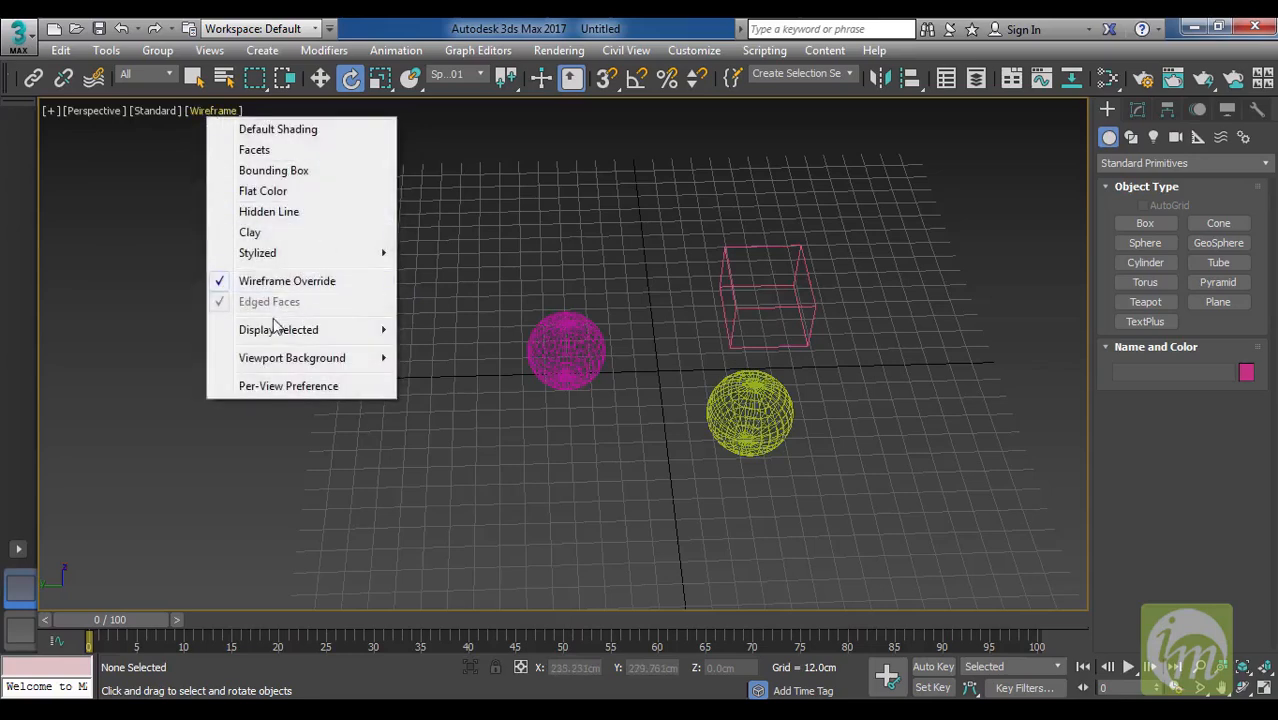
pyautogui.click(300, 282)
pyautogui.click(240, 112)
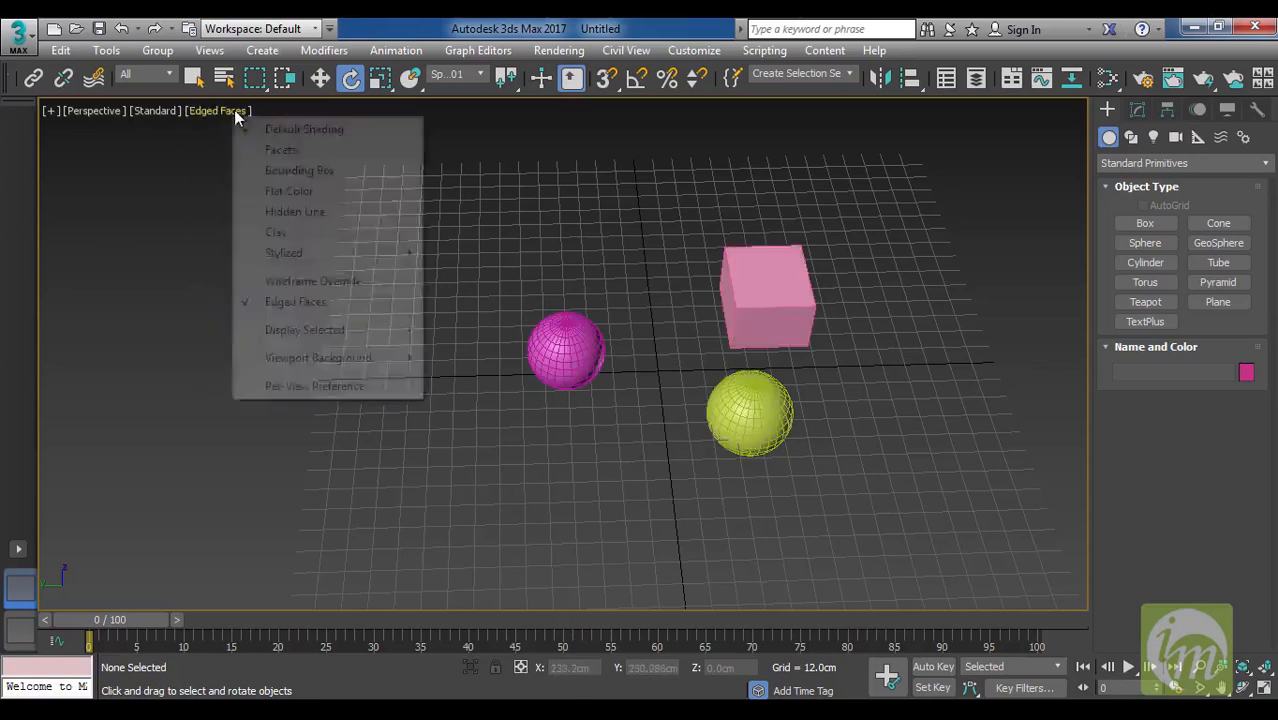
pyautogui.click(328, 308)
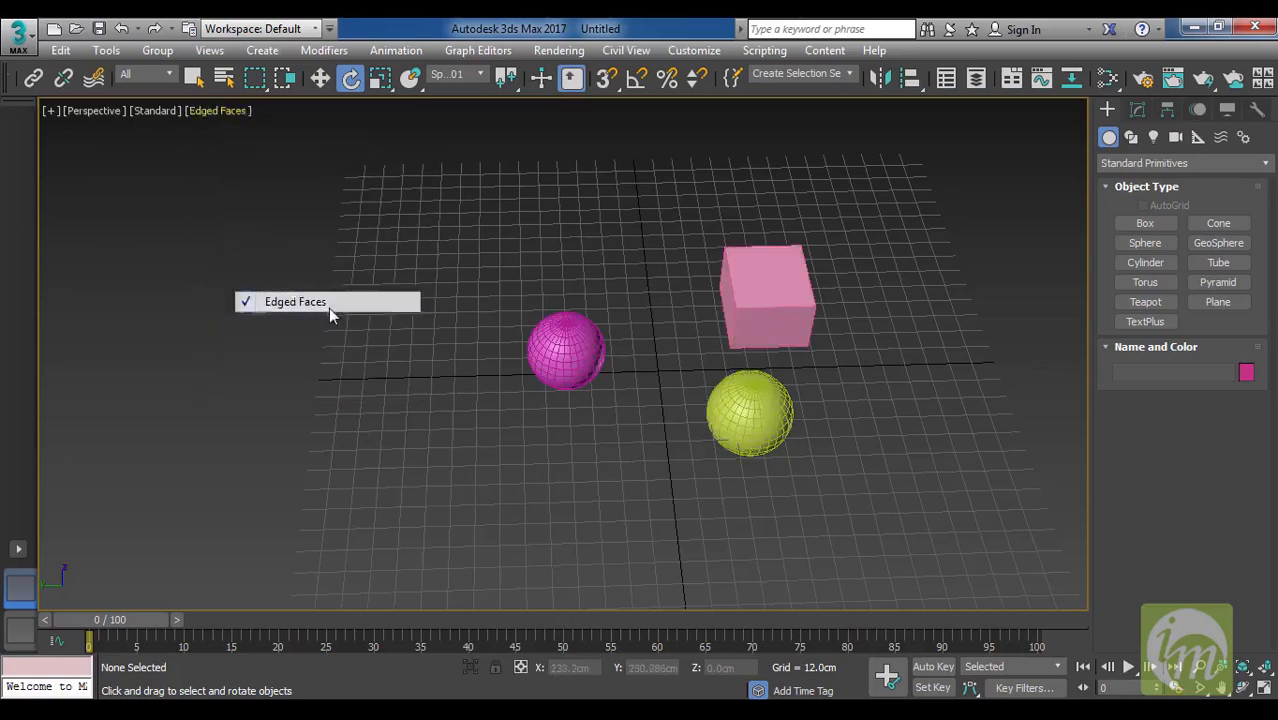
pyautogui.click(212, 112)
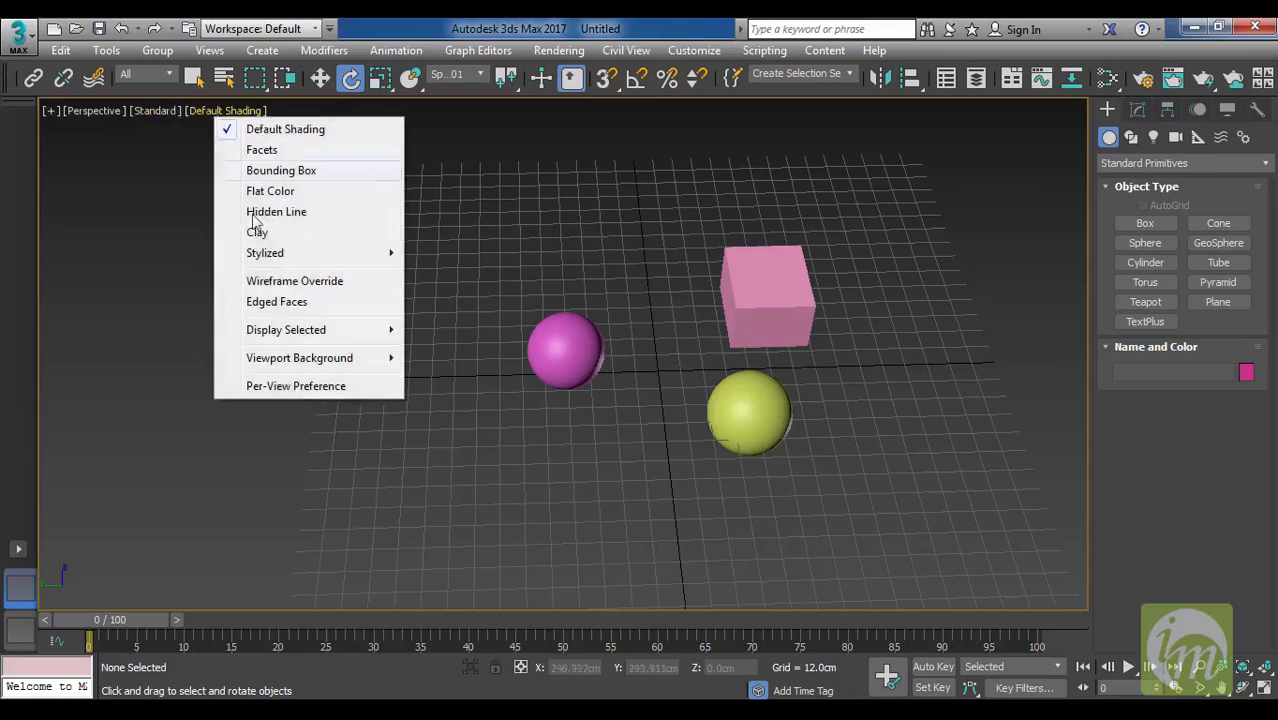
pyautogui.click(295, 304)
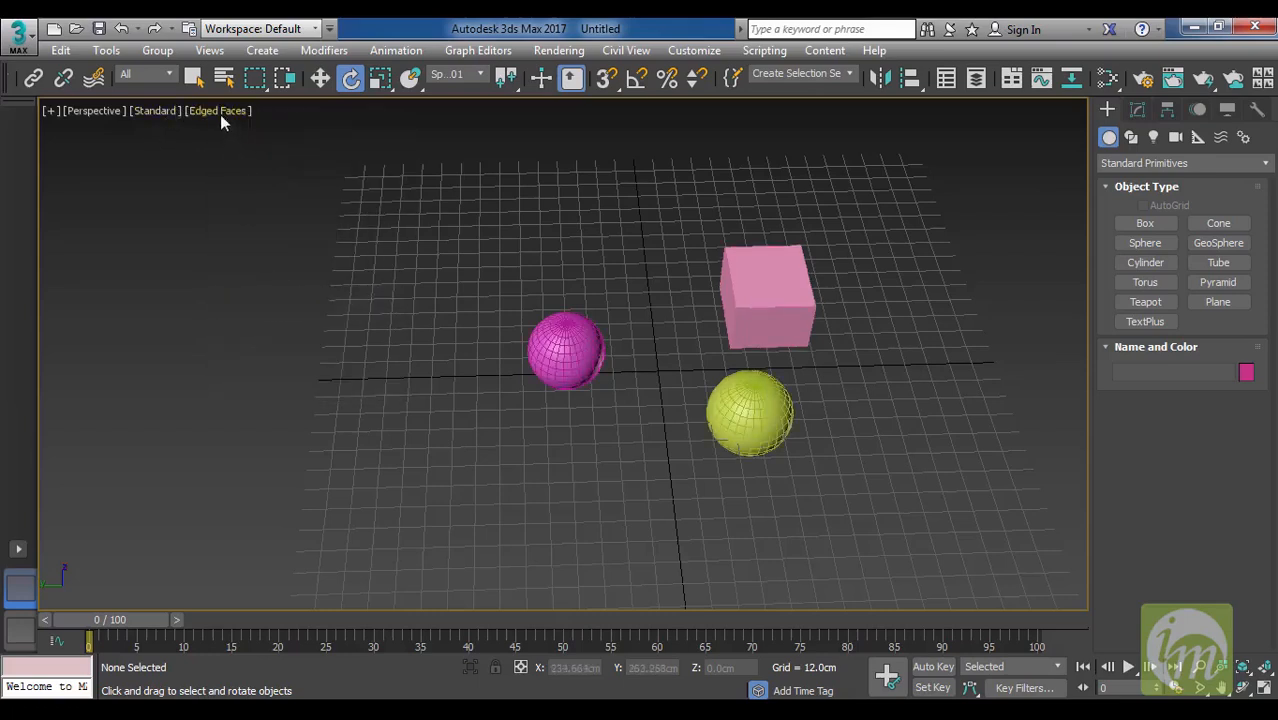
pyautogui.click(220, 113)
pyautogui.click(494, 226)
# Select and deselect the pink box by itself, and select the box and both spheres together.
pyautogui.moveTo(633, 463)
pyautogui.keyDown('alt'); pyautogui.mouseDown(button='middle')
pyautogui.moveTo(683, 452)
pyautogui.moveTo(673, 400)
pyautogui.moveTo(692, 449)
pyautogui.moveTo(636, 456)
pyautogui.mouseUp(button='middle'); pyautogui.keyUp('alt')
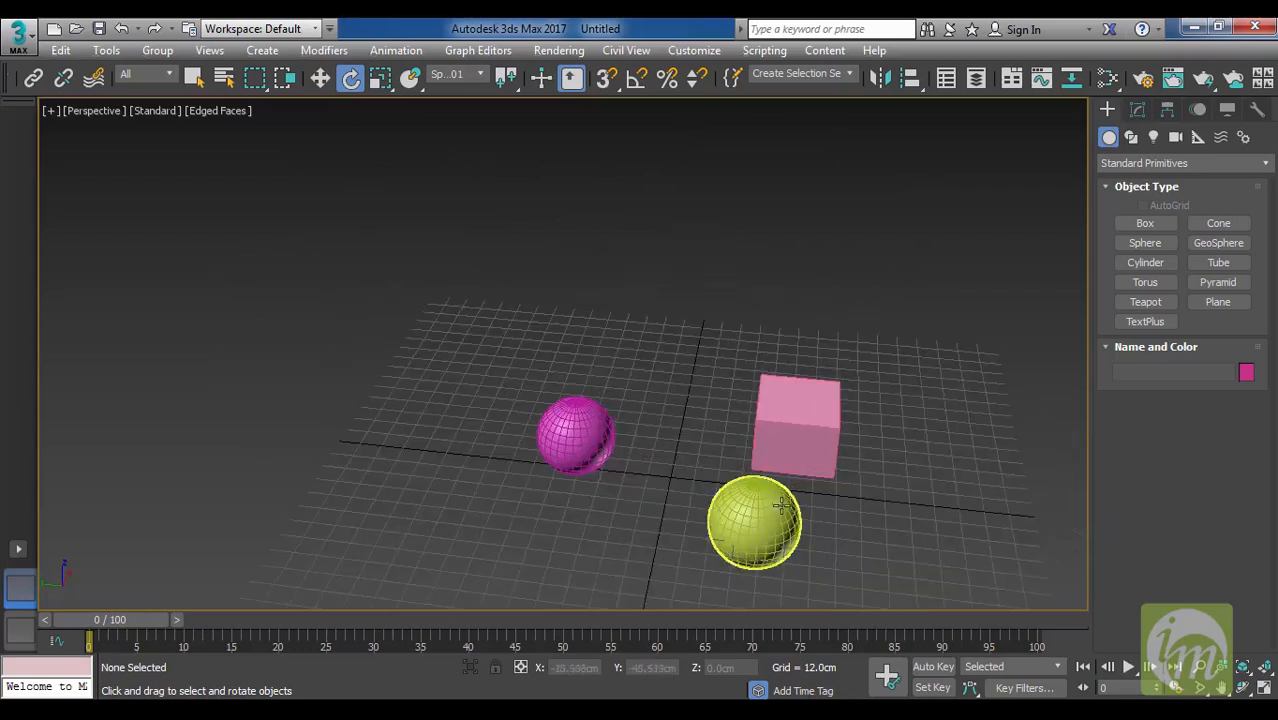
pyautogui.moveTo(780, 504); pyautogui.dragTo(750, 447, button='middle')
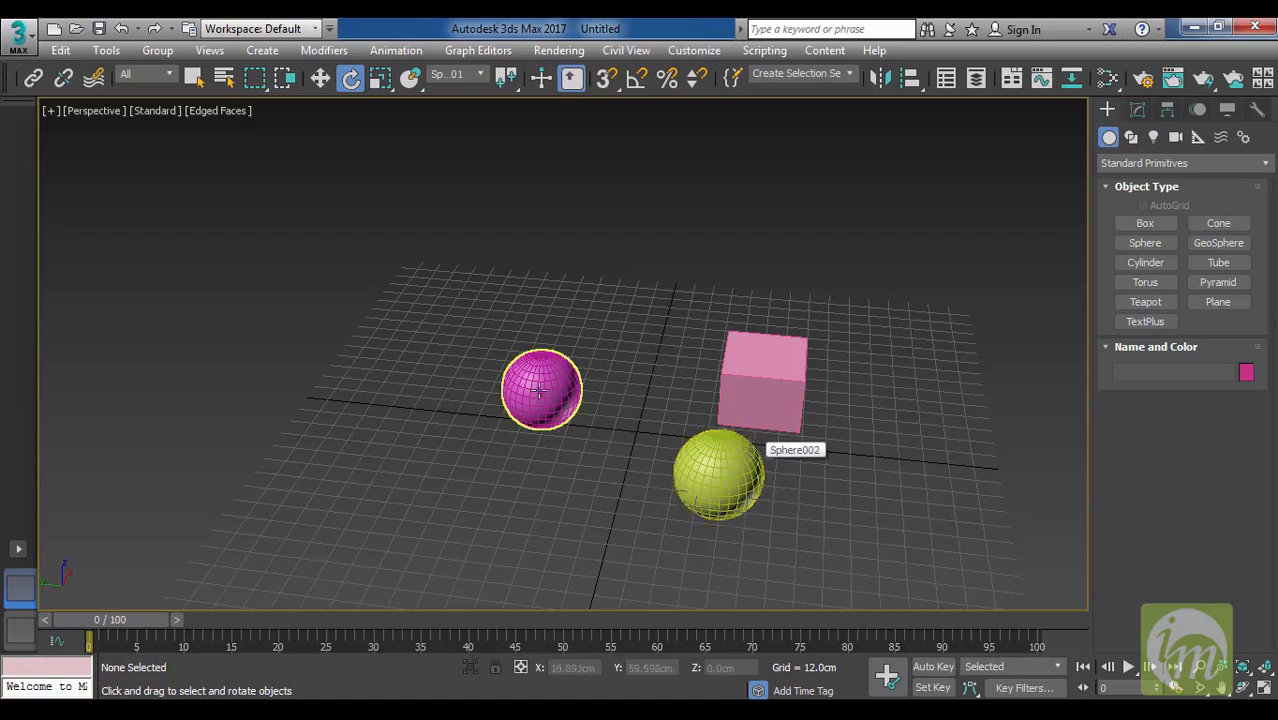
pyautogui.click(741, 367)
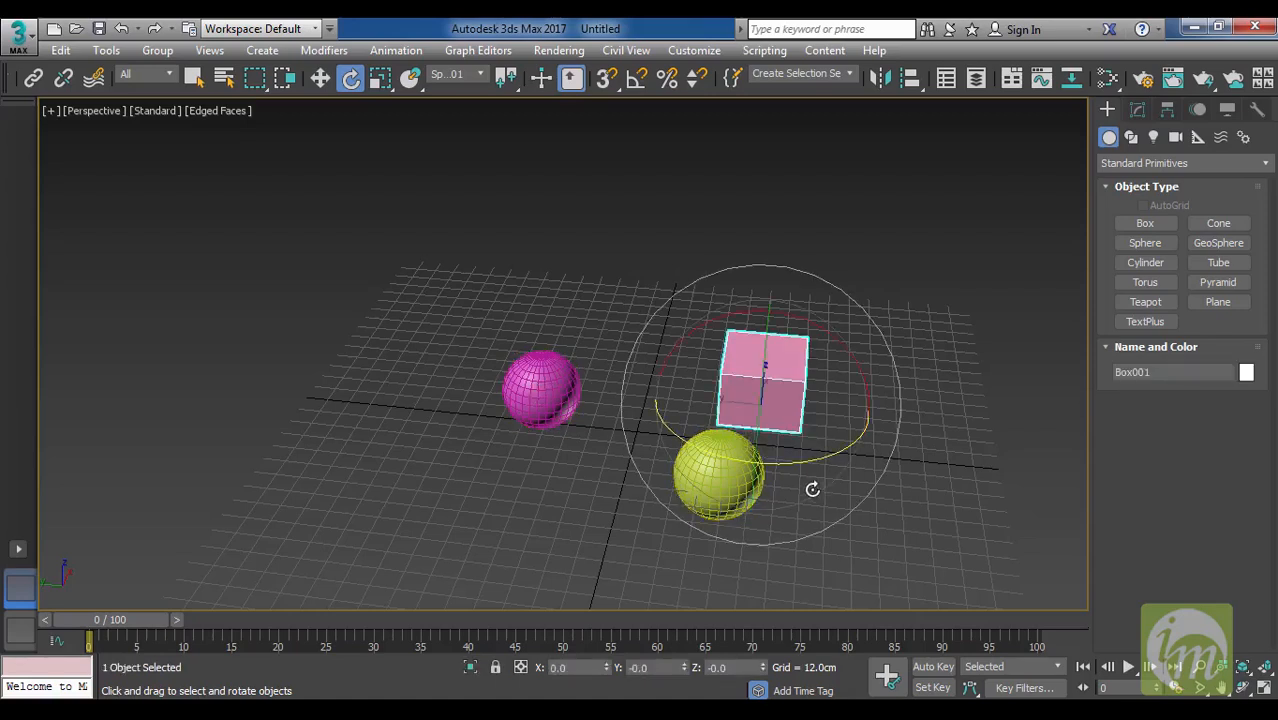
pyautogui.click(922, 491)
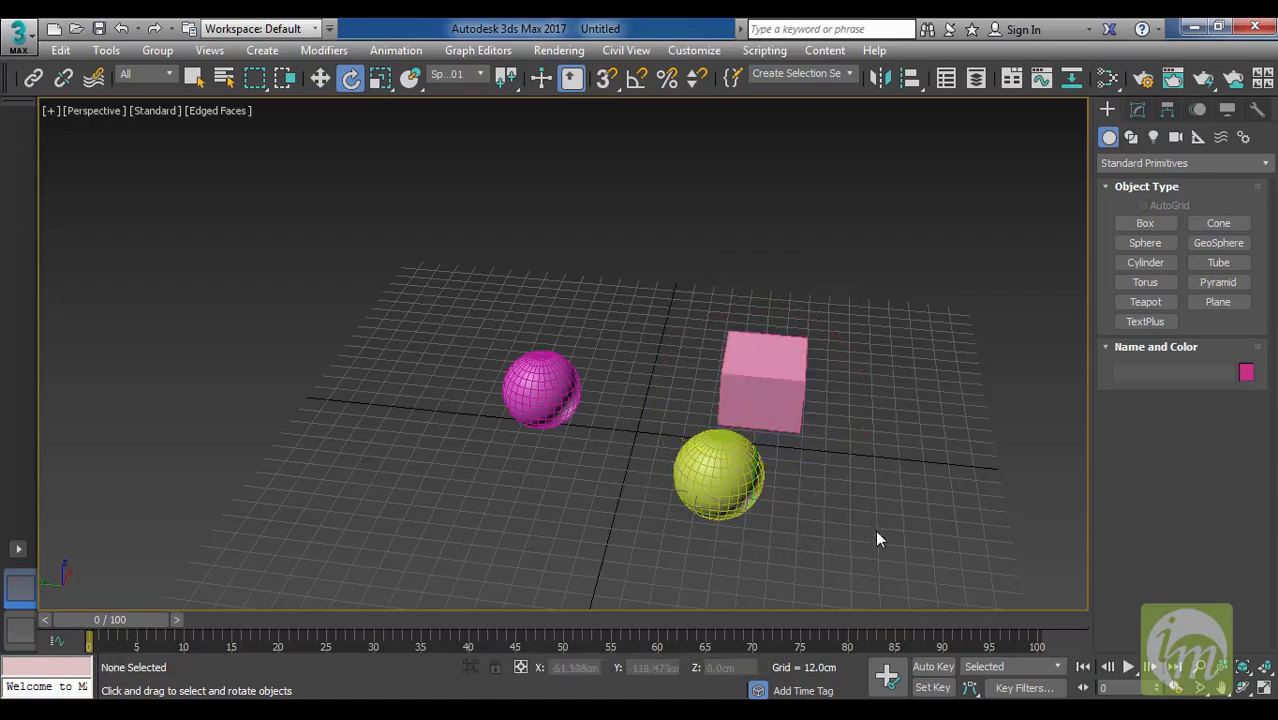
pyautogui.moveTo(875, 530); pyautogui.dragTo(414, 295)
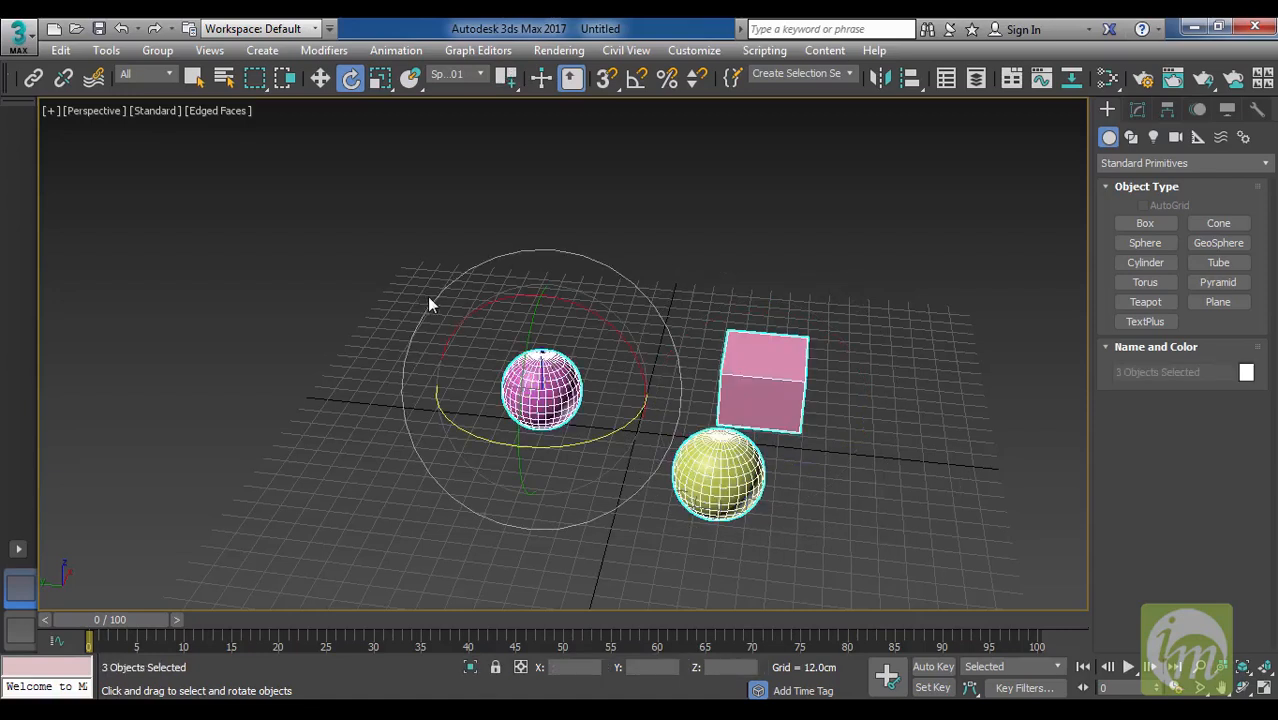